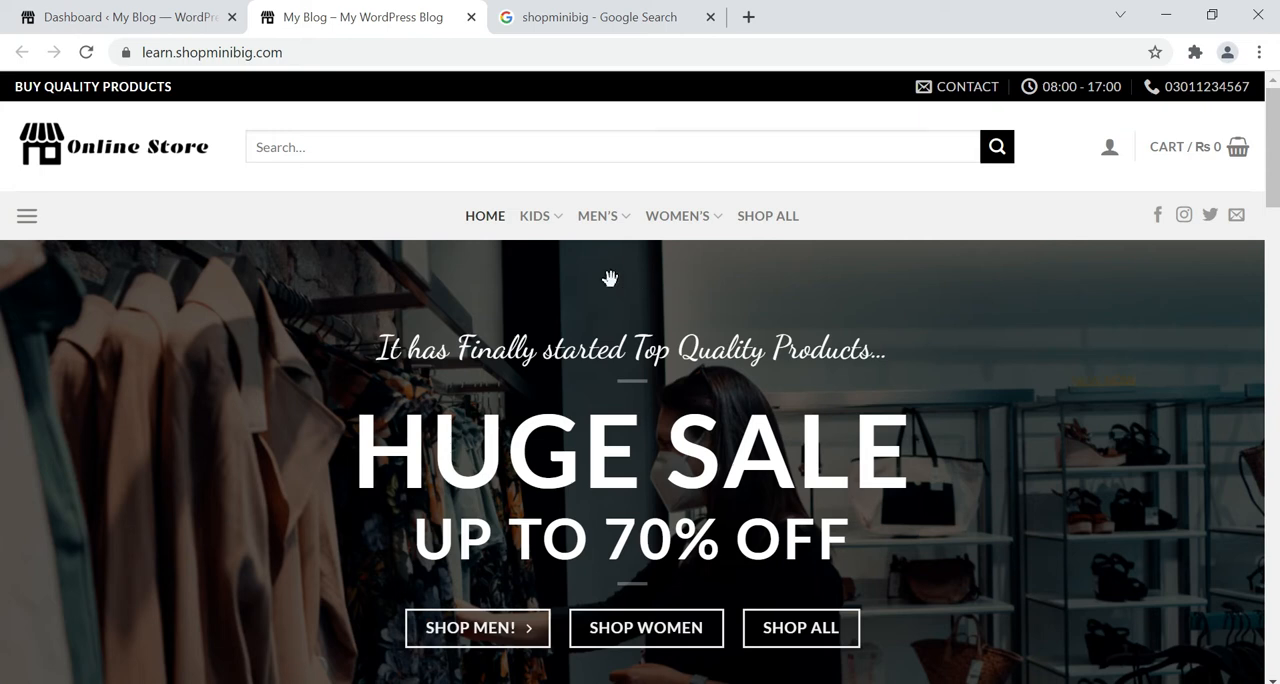
# Look through the store's home page down to the Men's Shirt products.
pyautogui.scroll(-5, 610, 278)
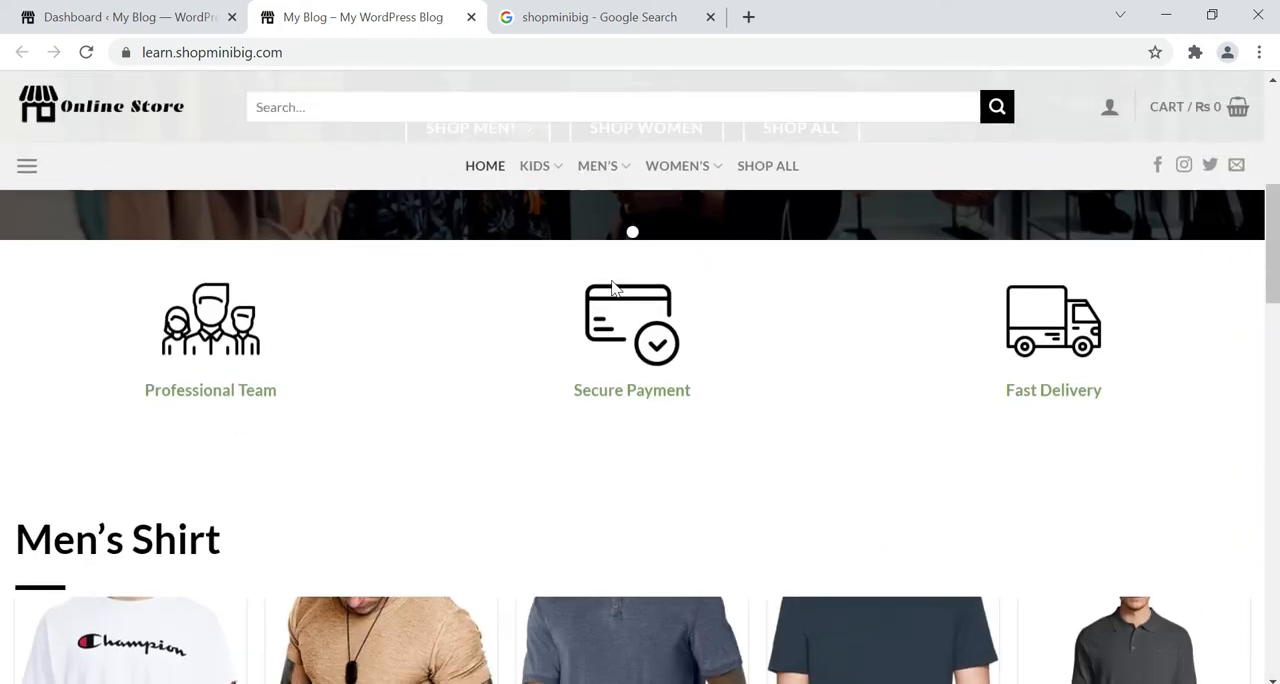
pyautogui.scroll(-2, 543, 328)
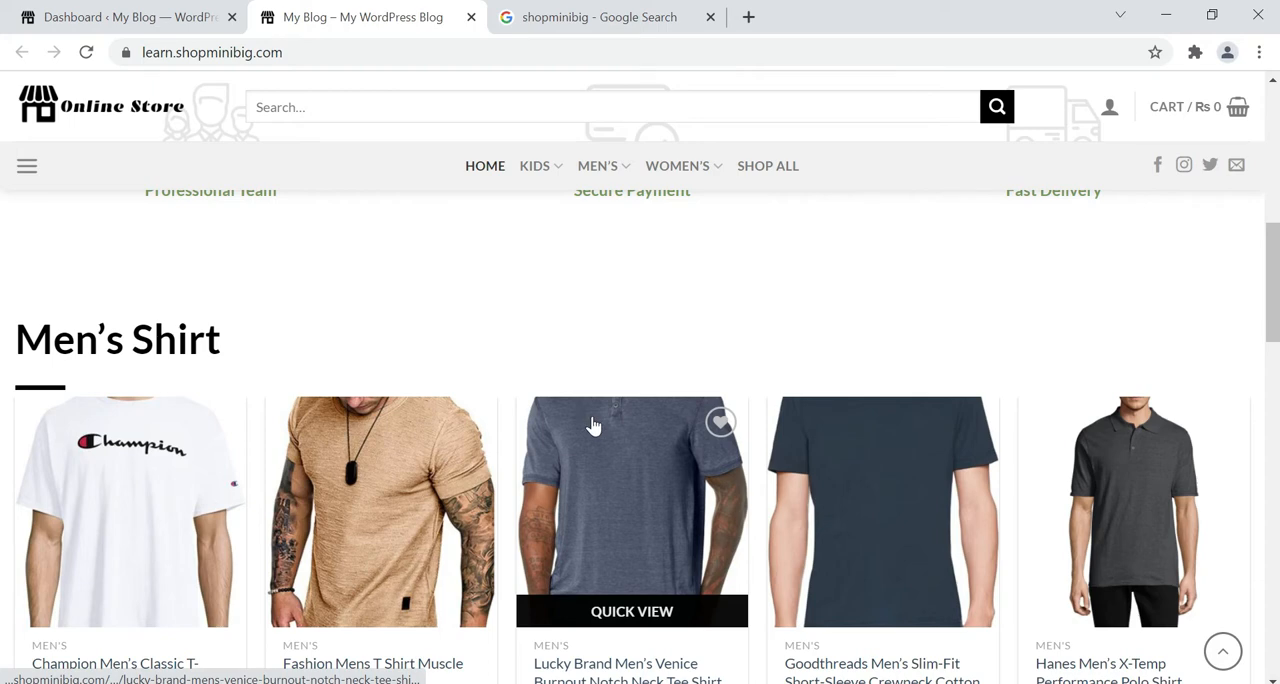
pyautogui.scroll(-1, 593, 426)
pyautogui.scroll(-1, 593, 426)
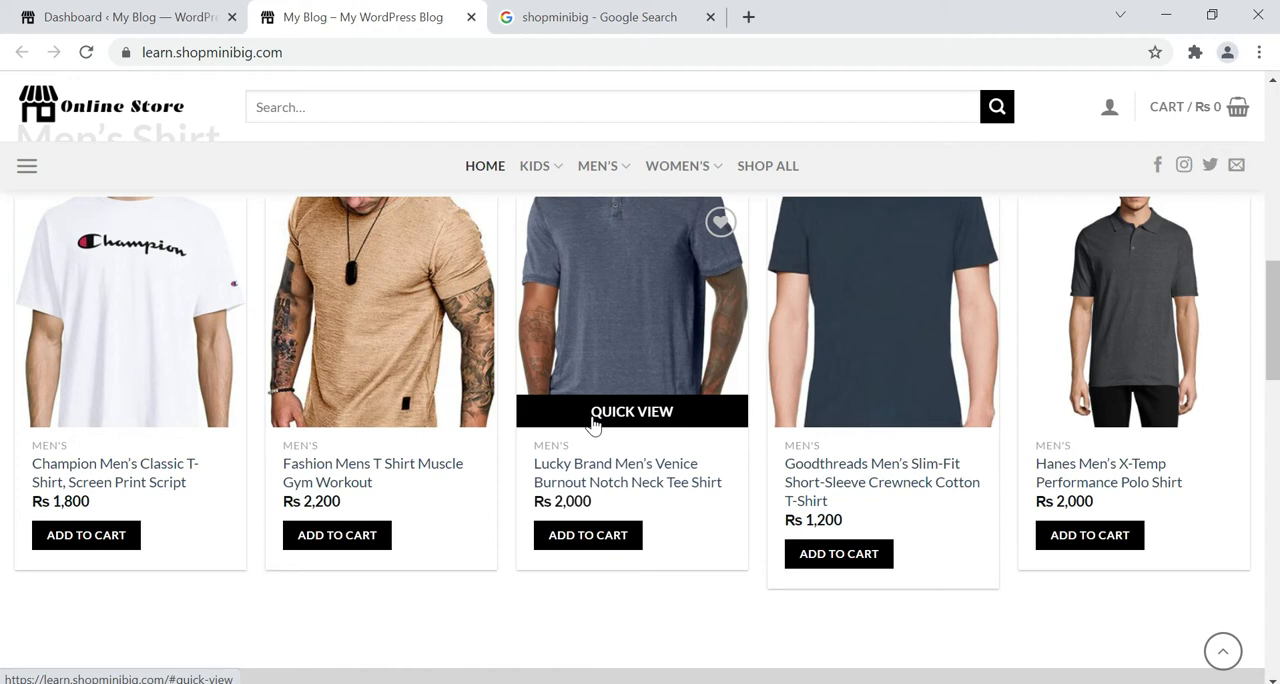
# Open the shopminibig.com site from the Google results, examine its footer layout, and close the site.
pyautogui.click(602, 18)
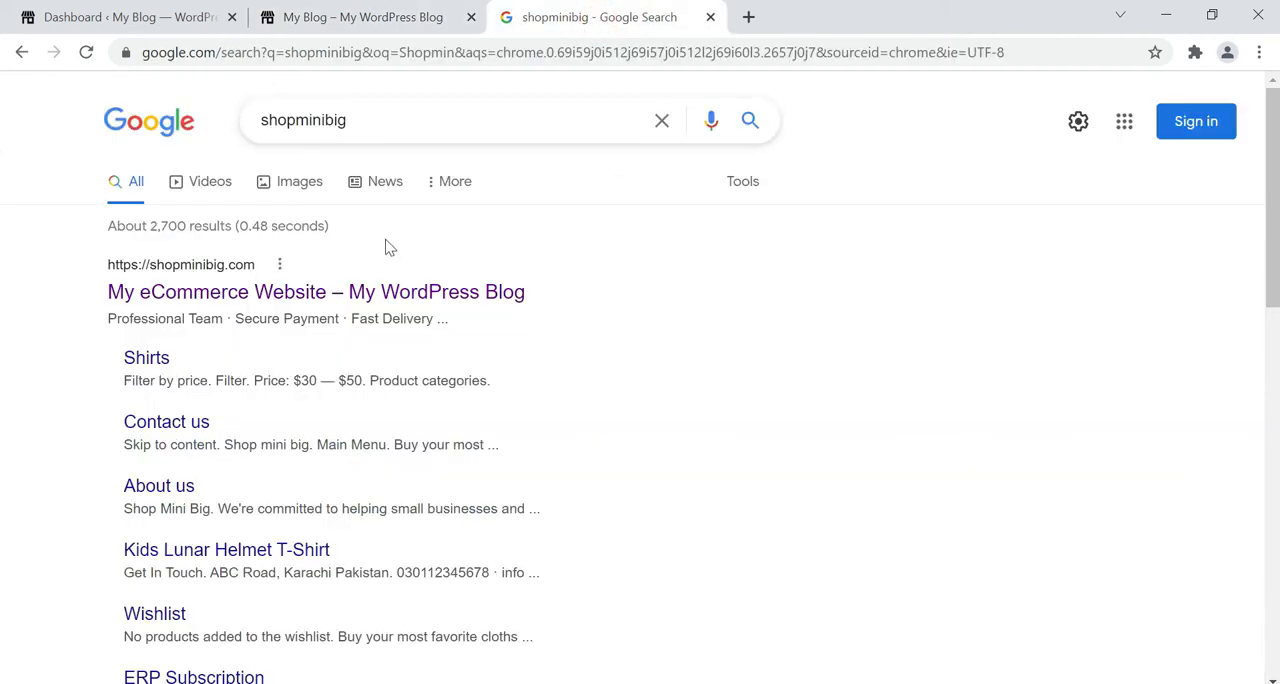
pyautogui.click(310, 293)
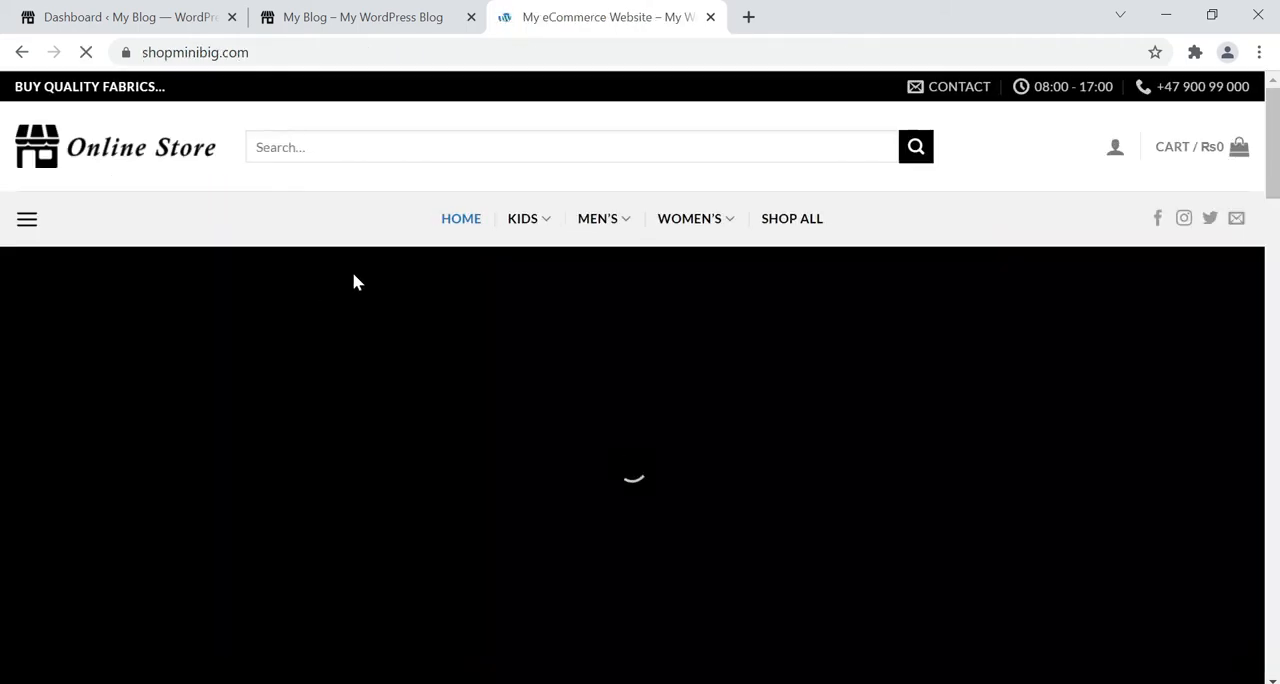
pyautogui.scroll(-3, 698, 372)
pyautogui.scroll(-20, 700, 380)
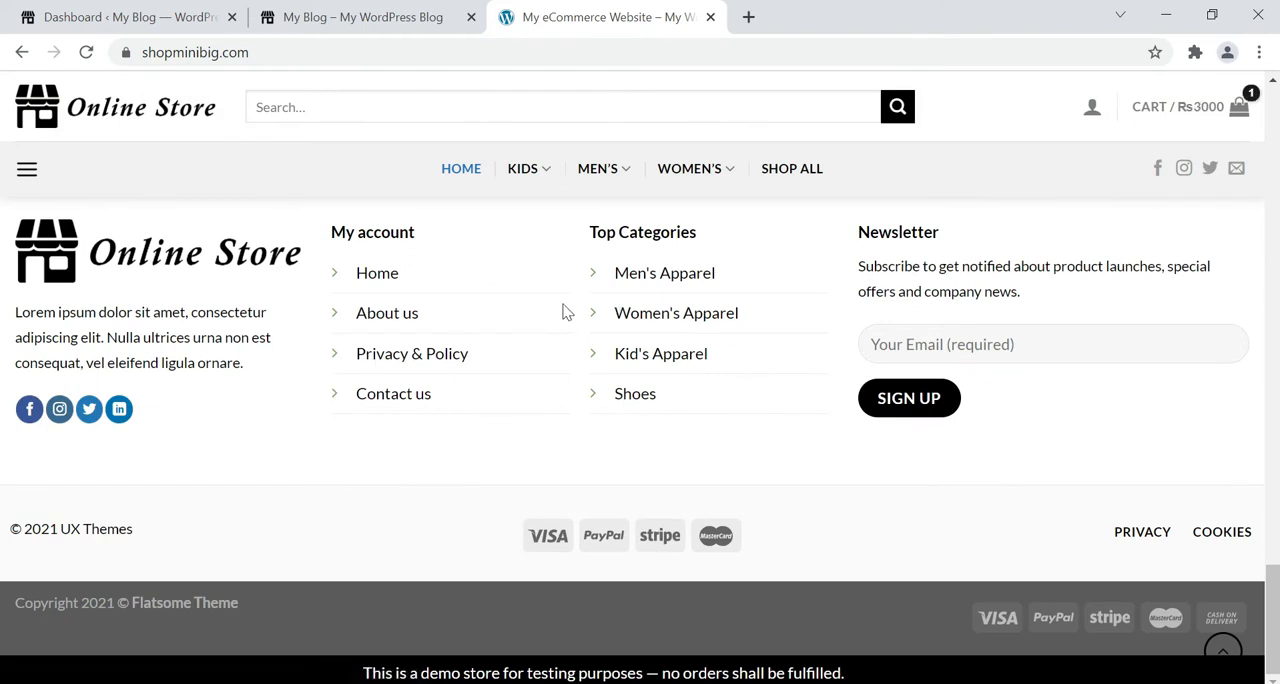
pyautogui.scroll(1, 520, 350)
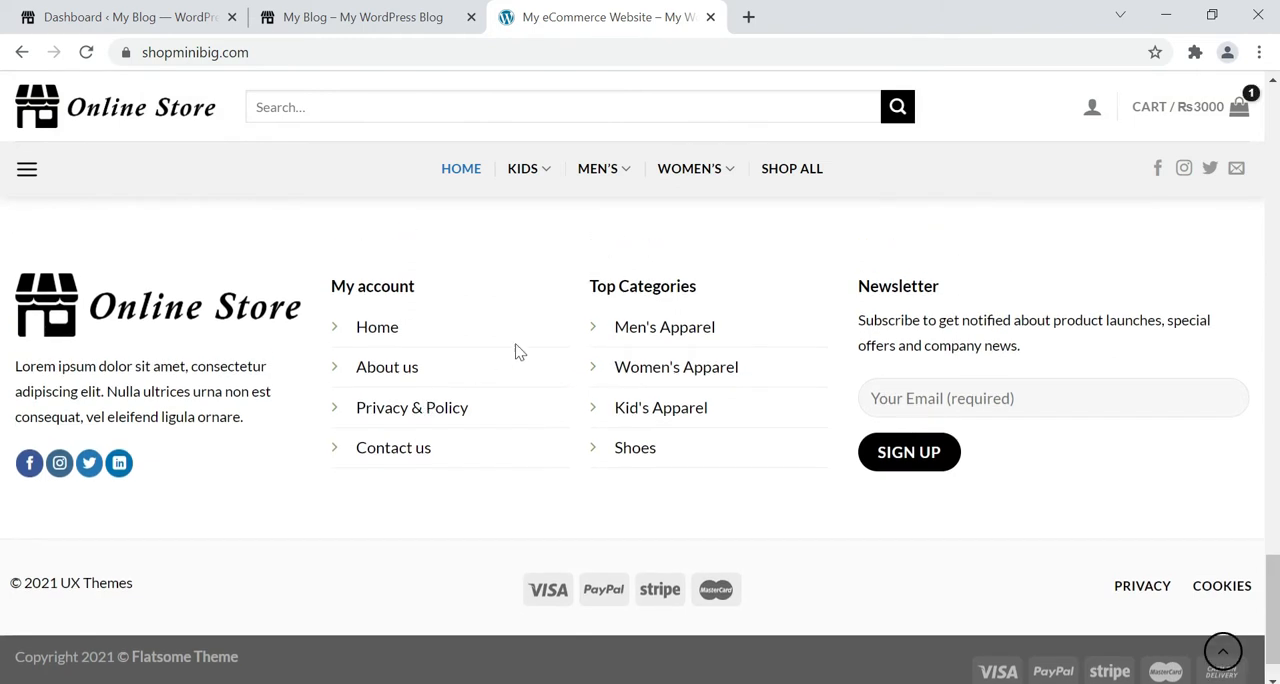
pyautogui.click(710, 17)
# Create a new UX block titled "footer" in the WordPress dashboard and publish it.
pyautogui.click(150, 15)
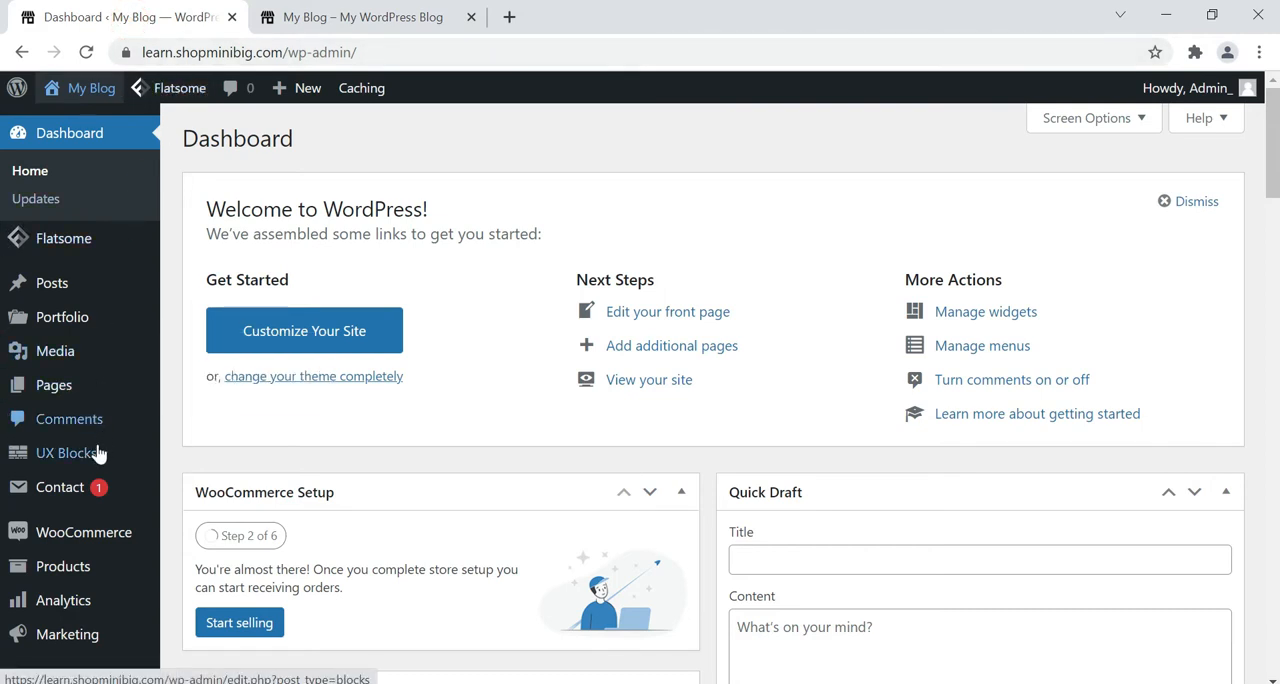
pyautogui.moveTo(72, 460)
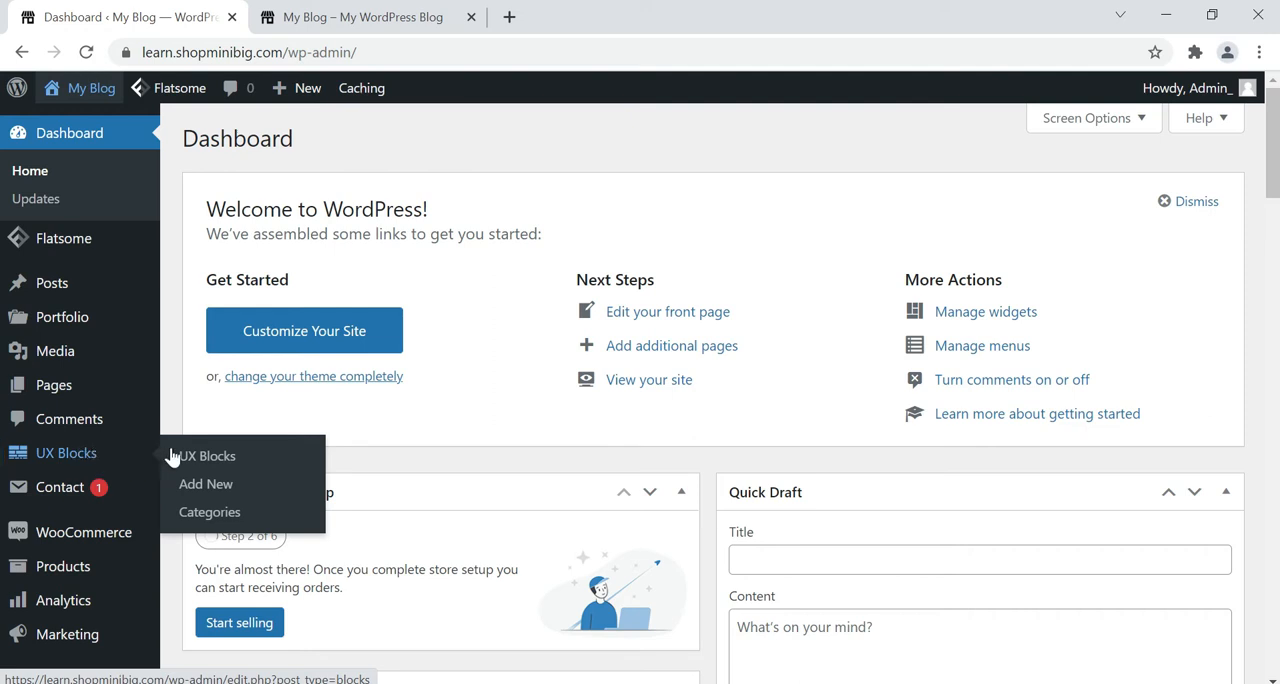
pyautogui.click(212, 486)
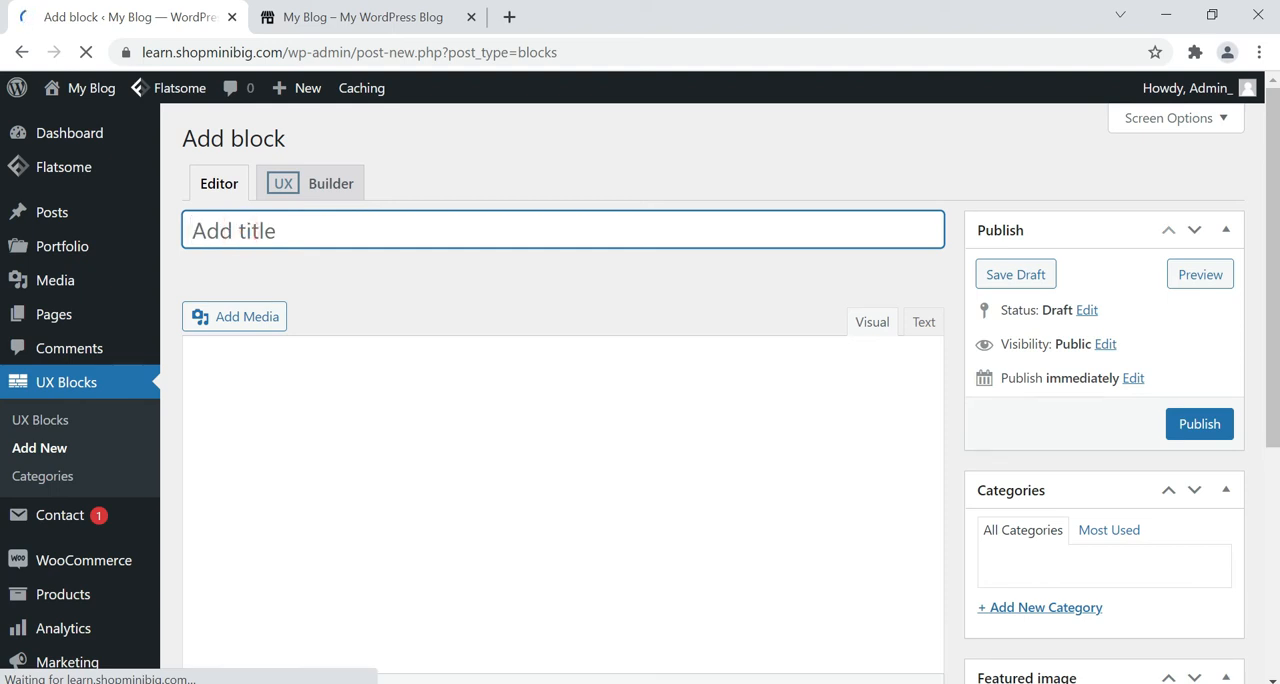
pyautogui.write('f')
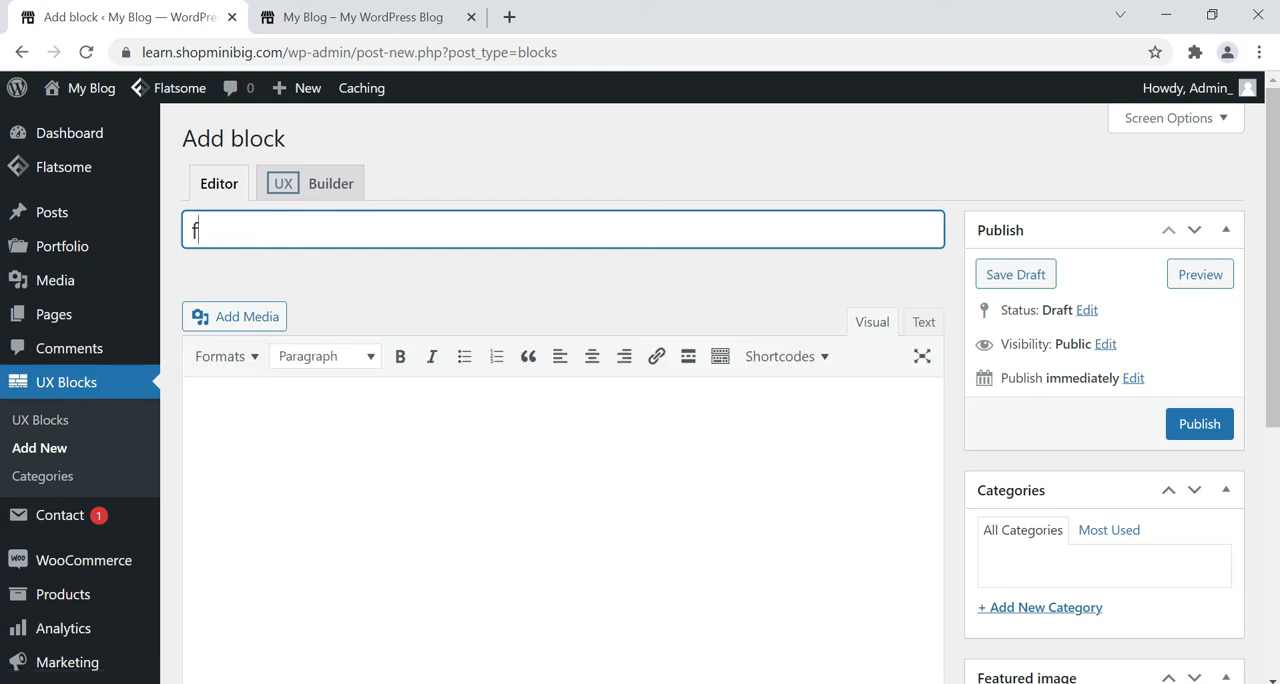
pyautogui.write('ooter')
pyautogui.click(1222, 424)
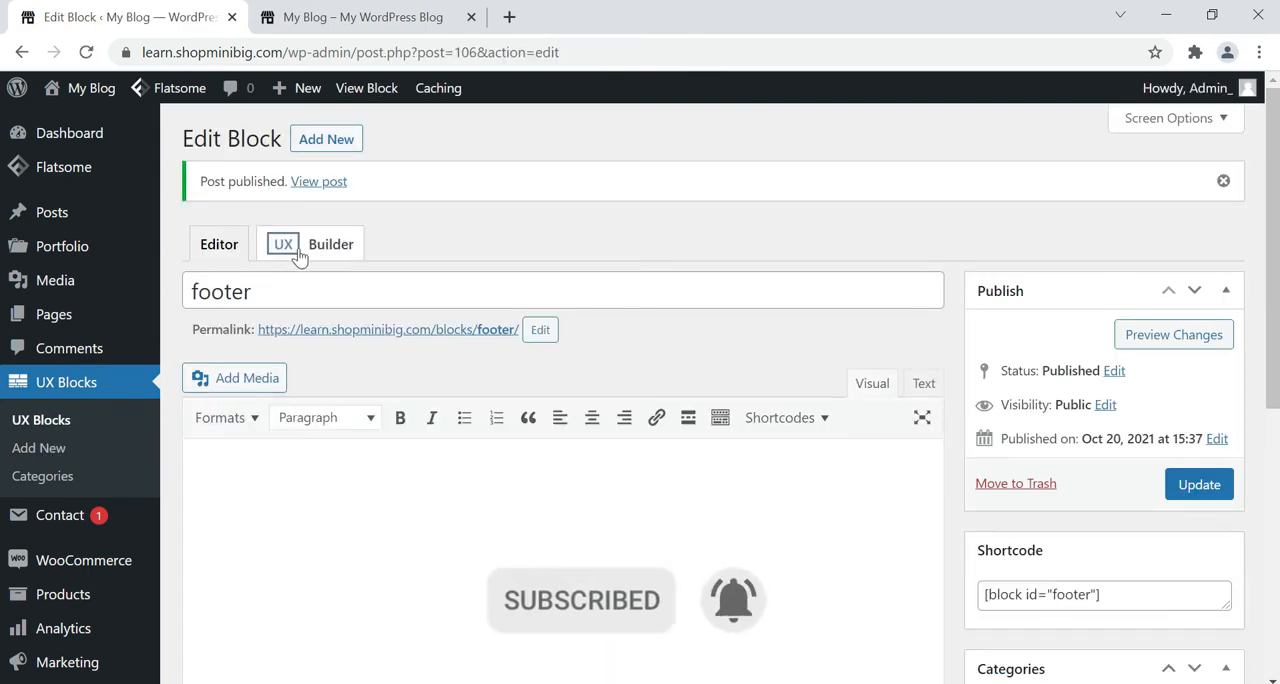
# Open the footer block in UX Builder and add a Divider element.
pyautogui.click(296, 252)
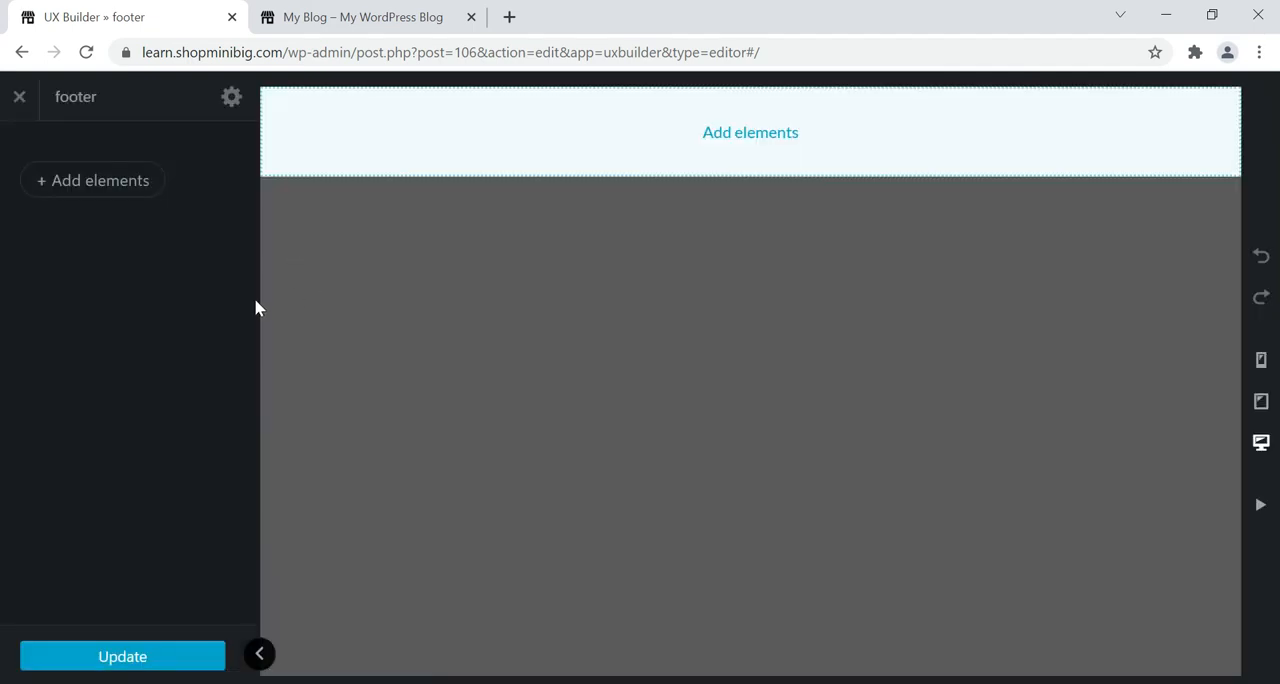
pyautogui.click(85, 200)
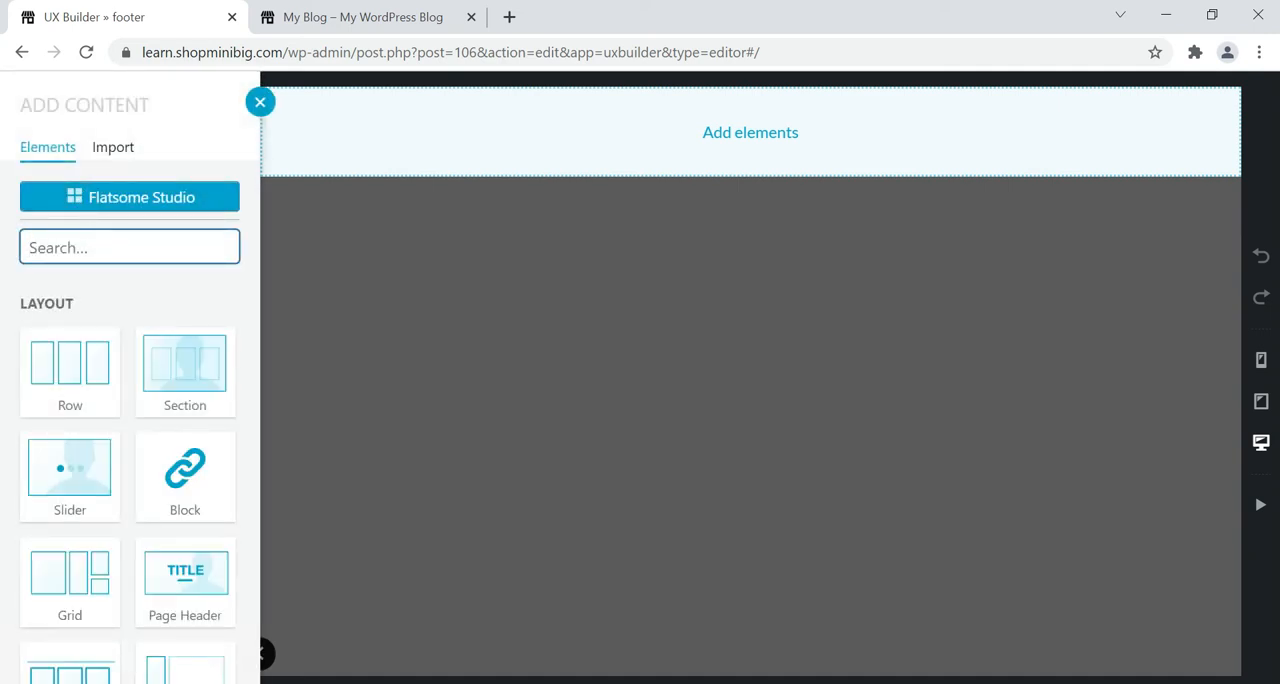
pyautogui.write('di')
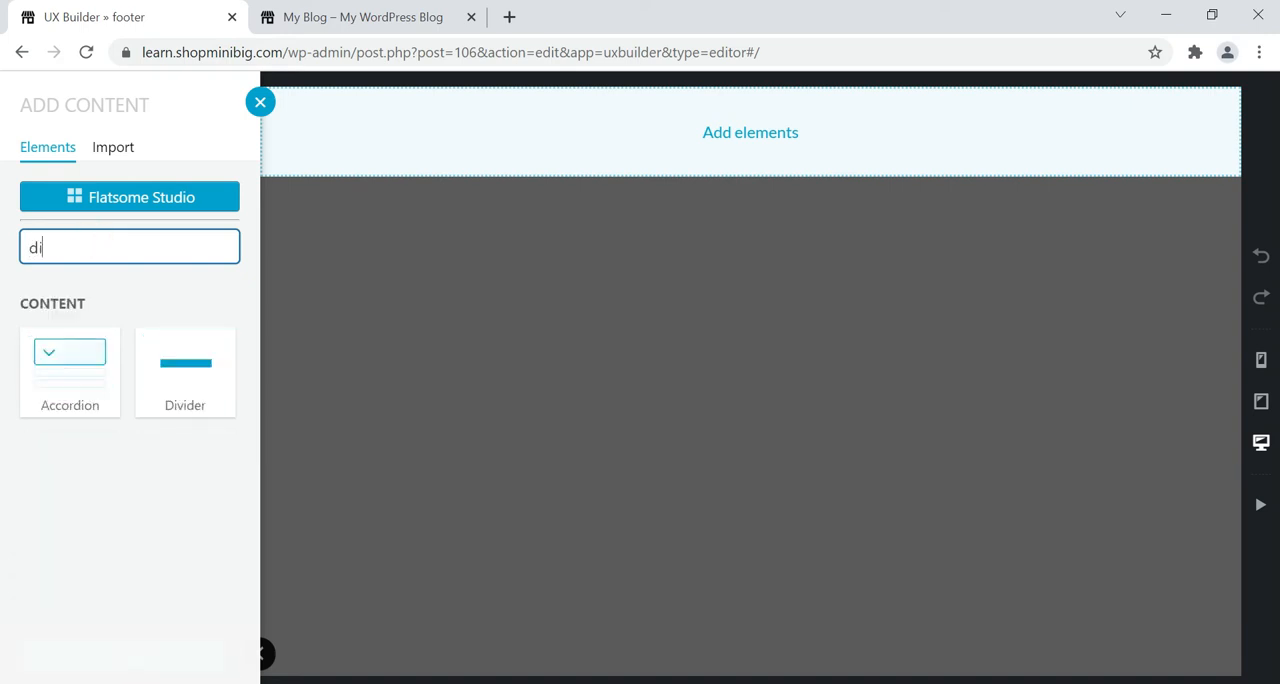
pyautogui.click(209, 350)
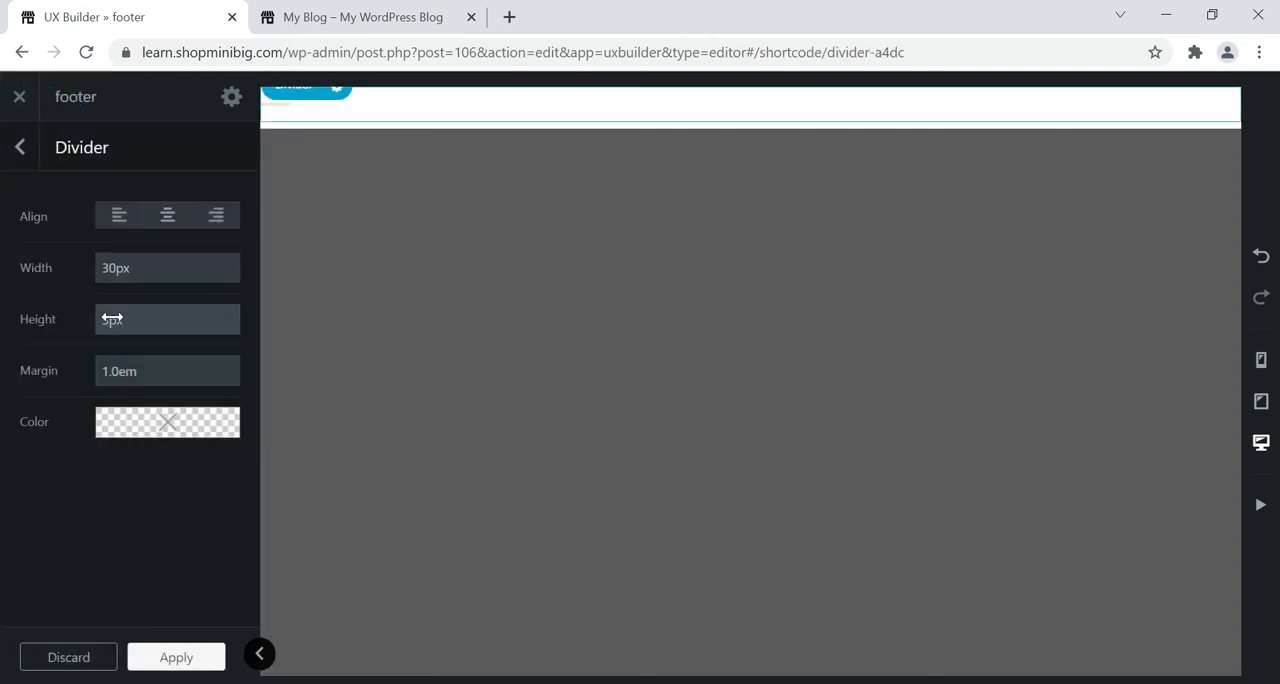
# Set the divider's width to 100%.
pyautogui.click(125, 266)
pyautogui.click(111, 271)
pyautogui.moveTo(111, 269); pyautogui.dragTo(157, 265)
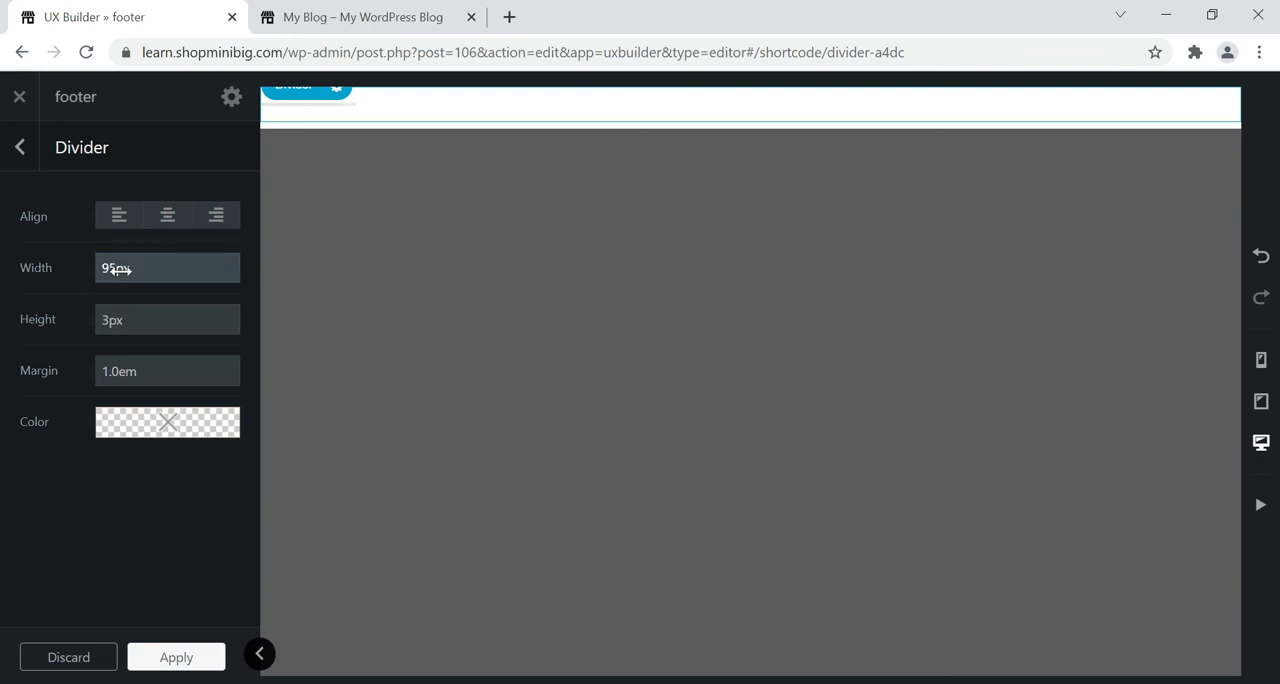
pyautogui.doubleClick(117, 268)
pyautogui.write('100%')
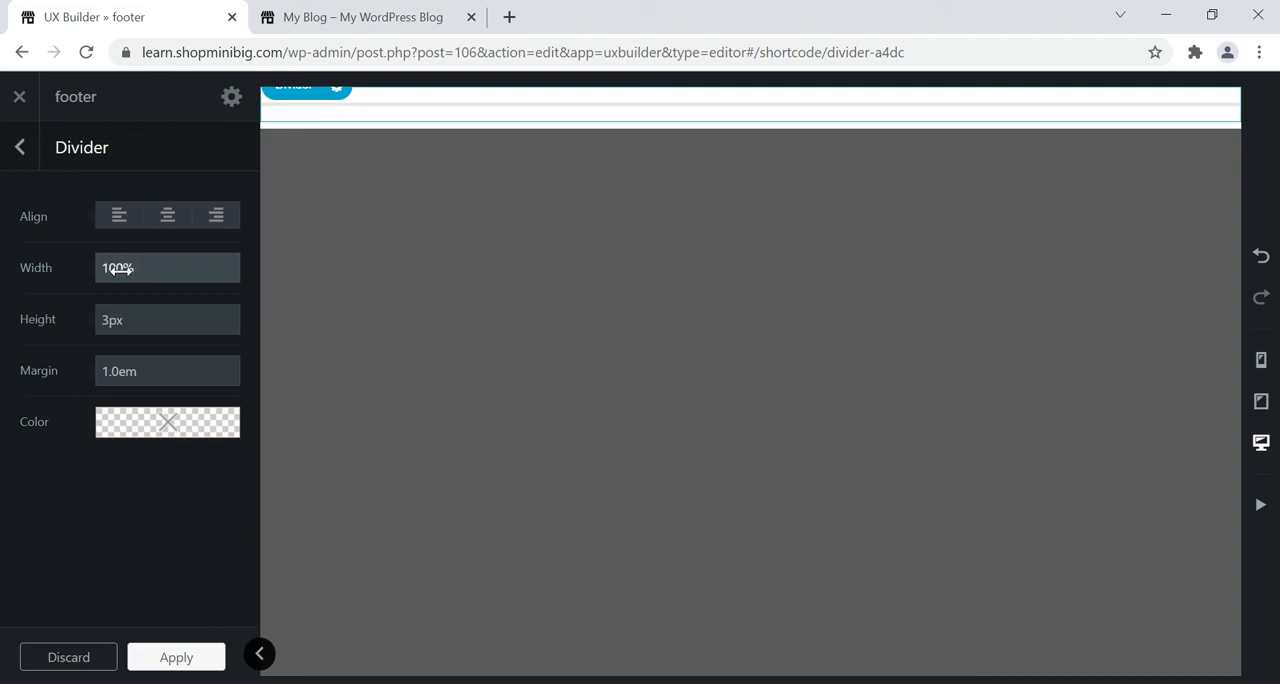
# Set the divider's color to black and return to the block's element list.
pyautogui.click(125, 429)
pyautogui.moveTo(124, 516); pyautogui.dragTo(116, 613)
pyautogui.click(11, 523)
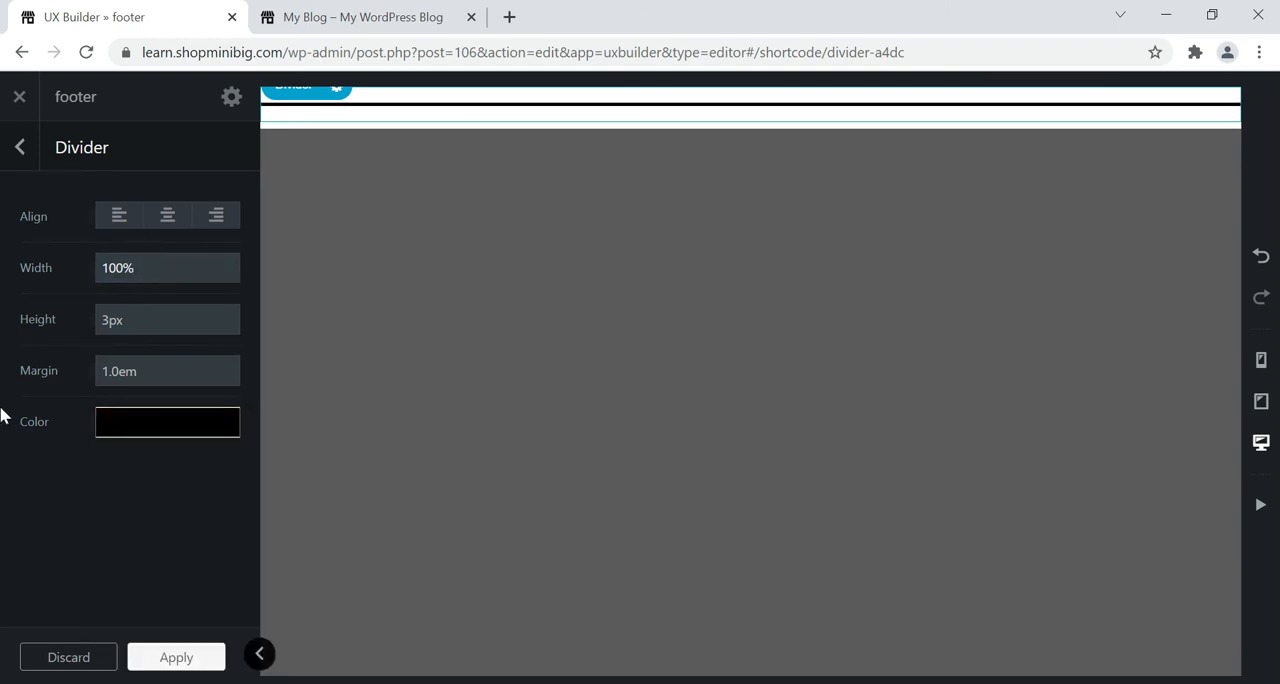
pyautogui.click(18, 143)
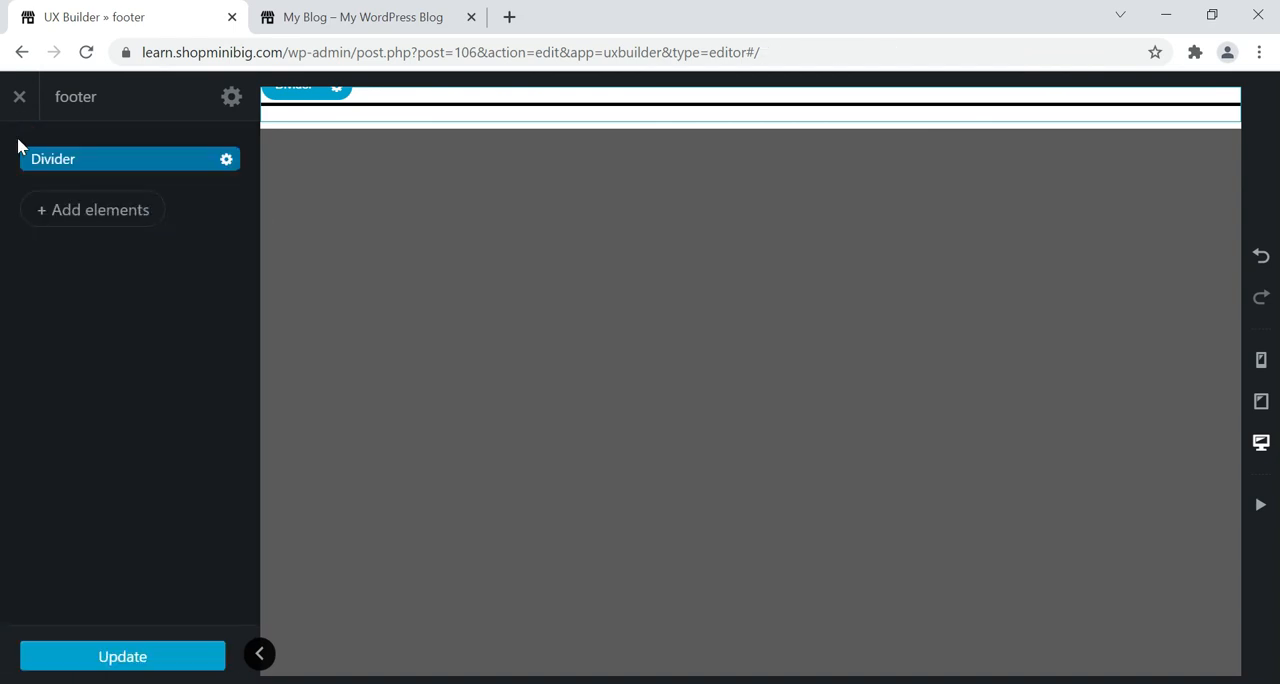
# Add a Section with the Default preset below the divider.
pyautogui.click(100, 213)
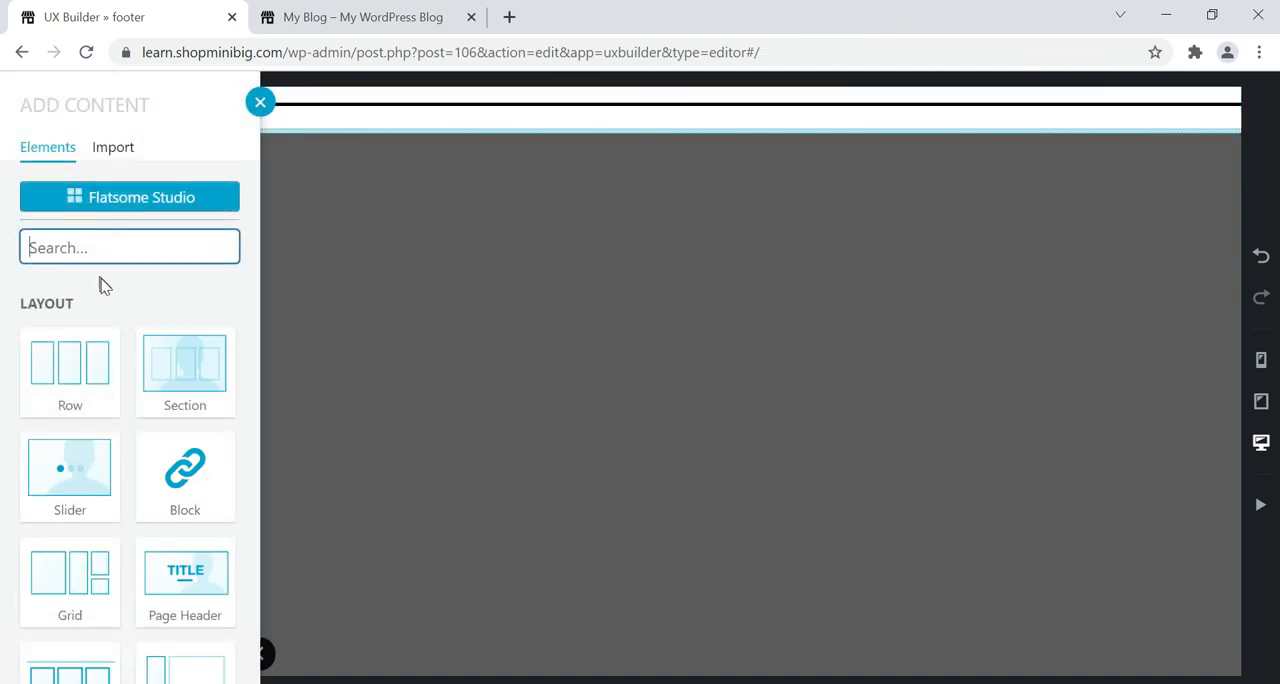
pyautogui.click(181, 375)
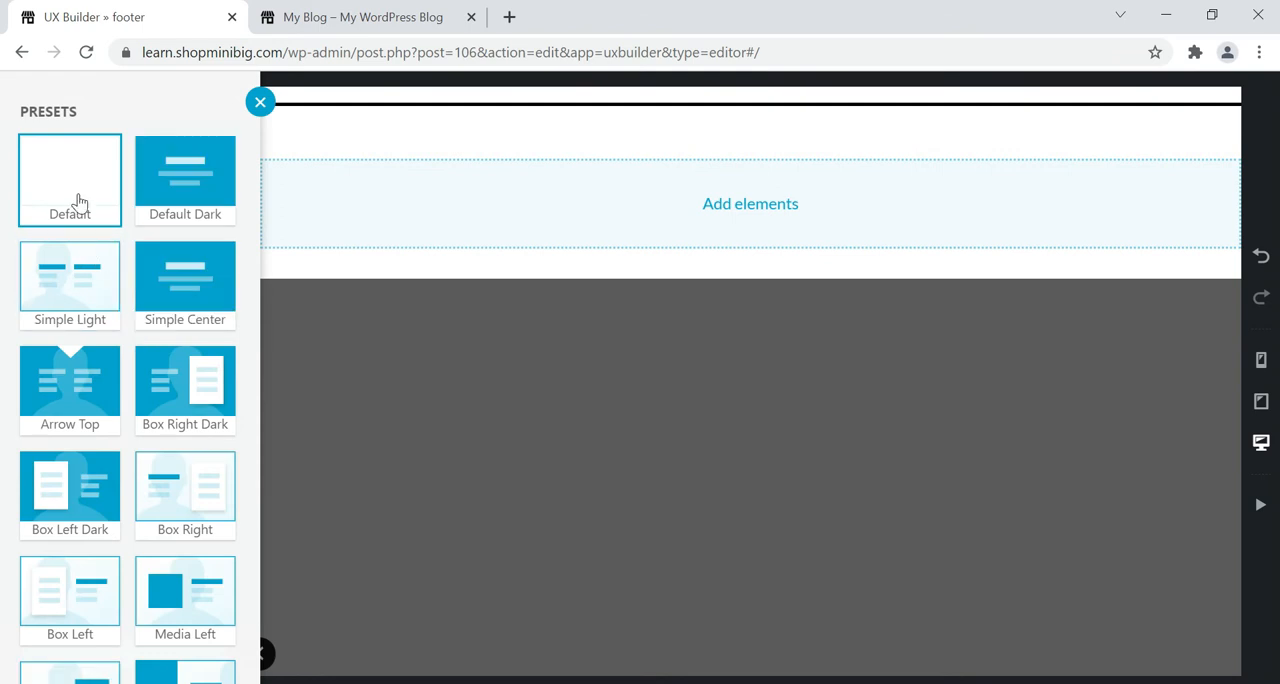
pyautogui.click(79, 197)
# Insert a Row with the 3 Columns preset inside the new section.
pyautogui.click(755, 209)
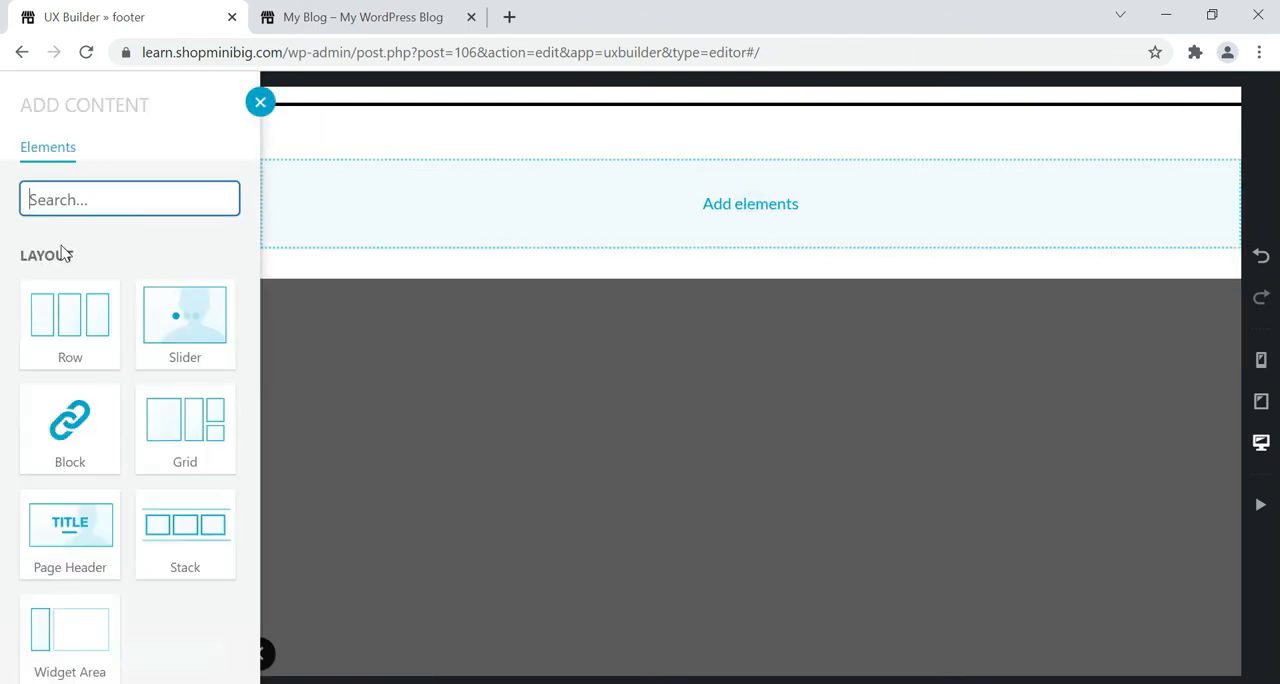
pyautogui.click(66, 328)
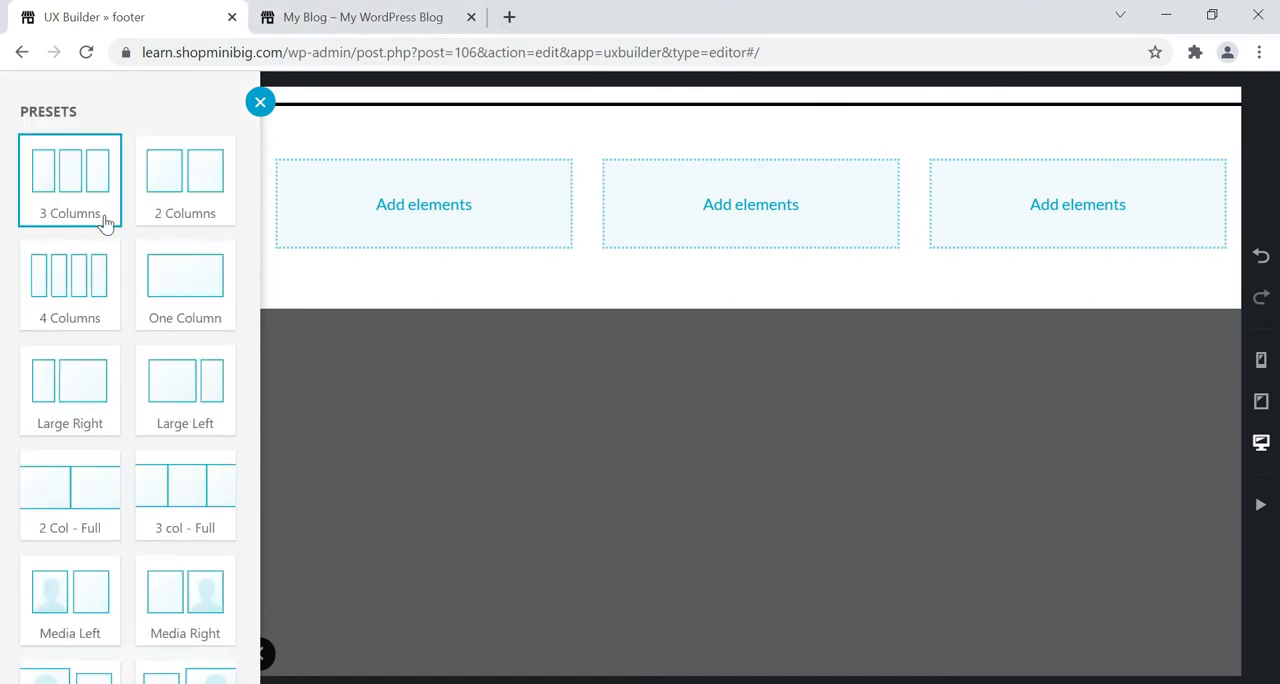
pyautogui.click(393, 214)
pyautogui.click(162, 217)
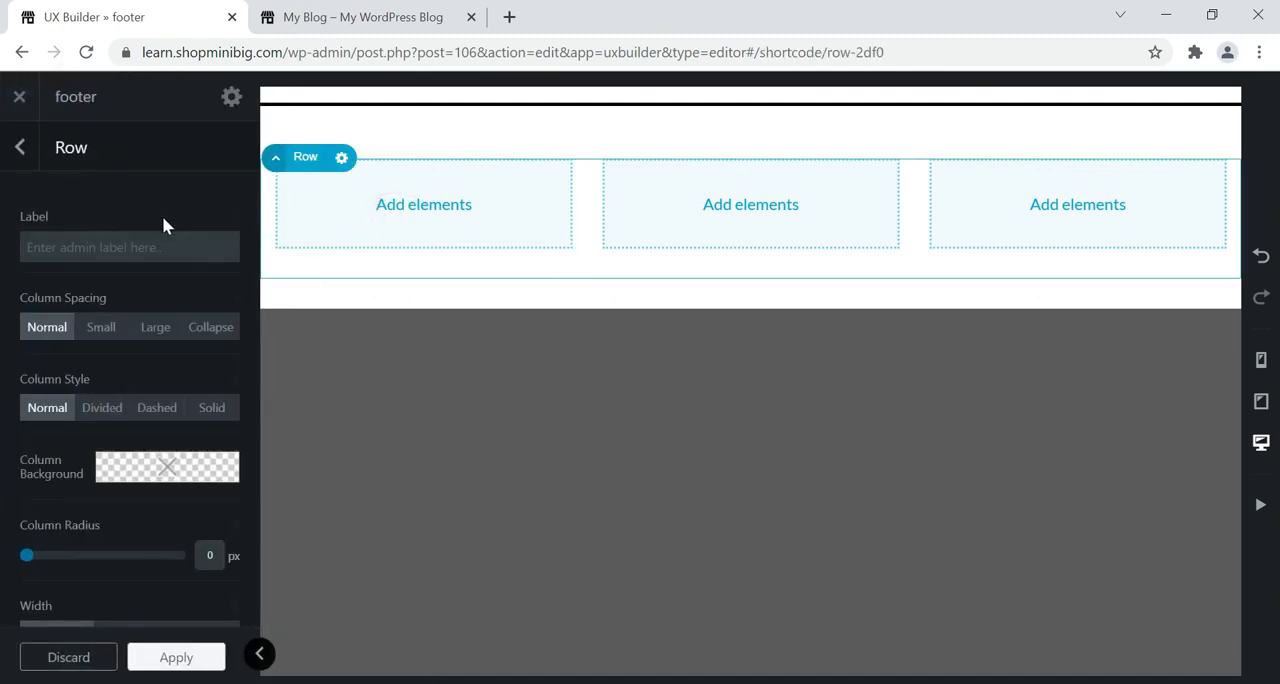
# Add an Image element to the row's first column and use logo.png from the media library.
pyautogui.click(422, 205)
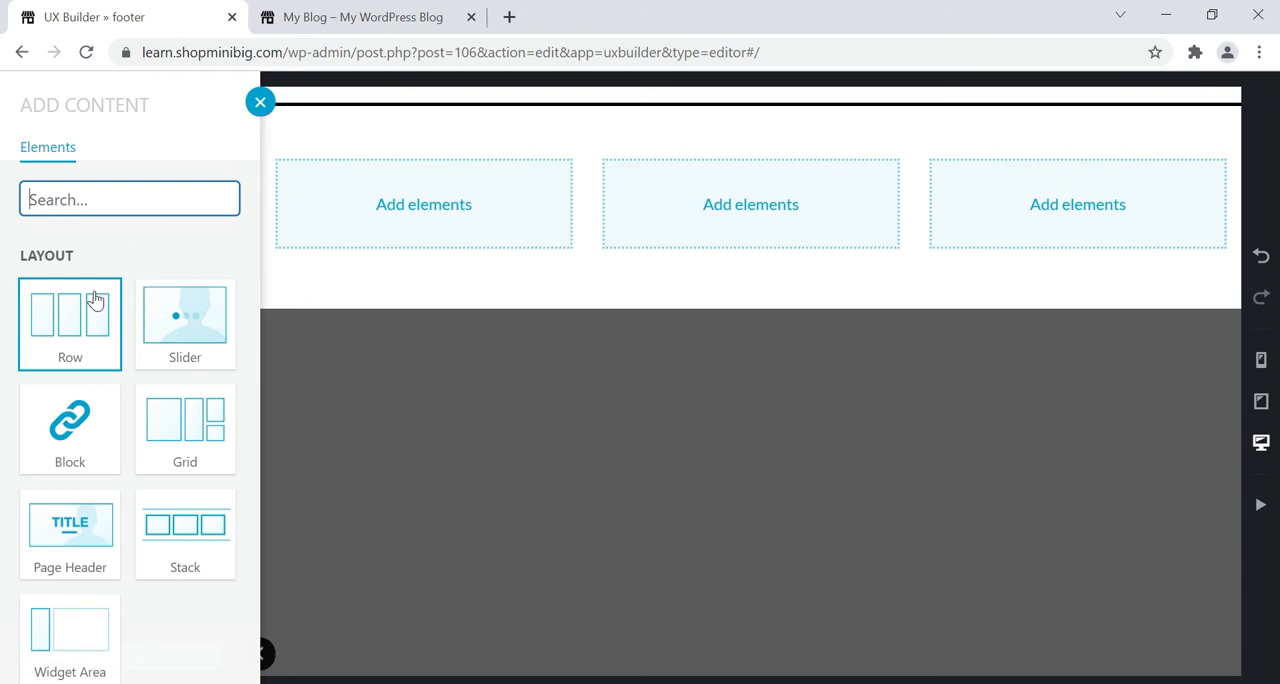
pyautogui.write('ima')
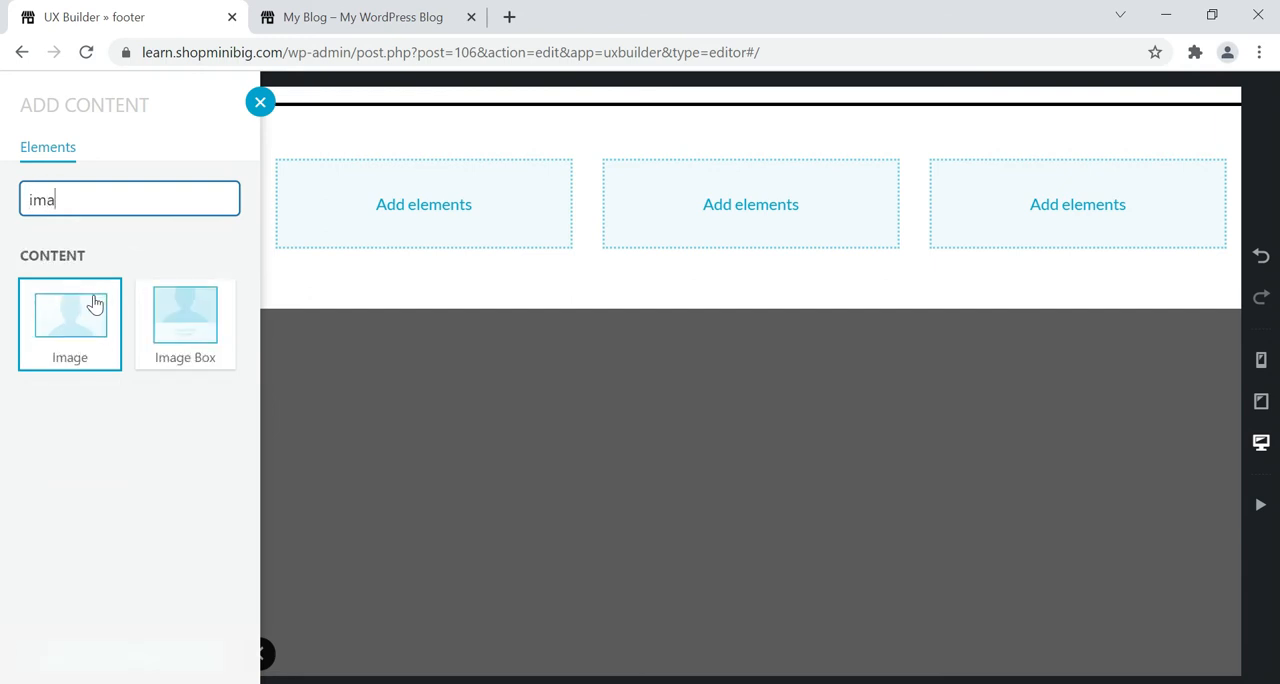
pyautogui.click(63, 342)
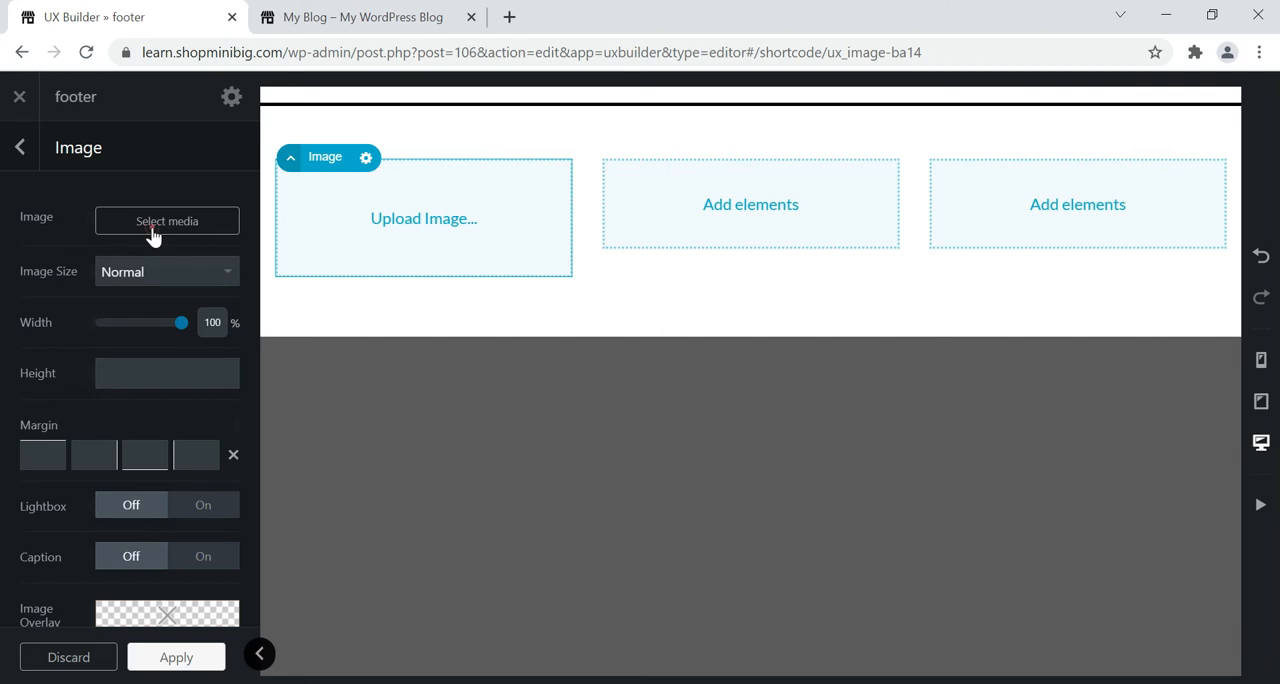
pyautogui.click(153, 226)
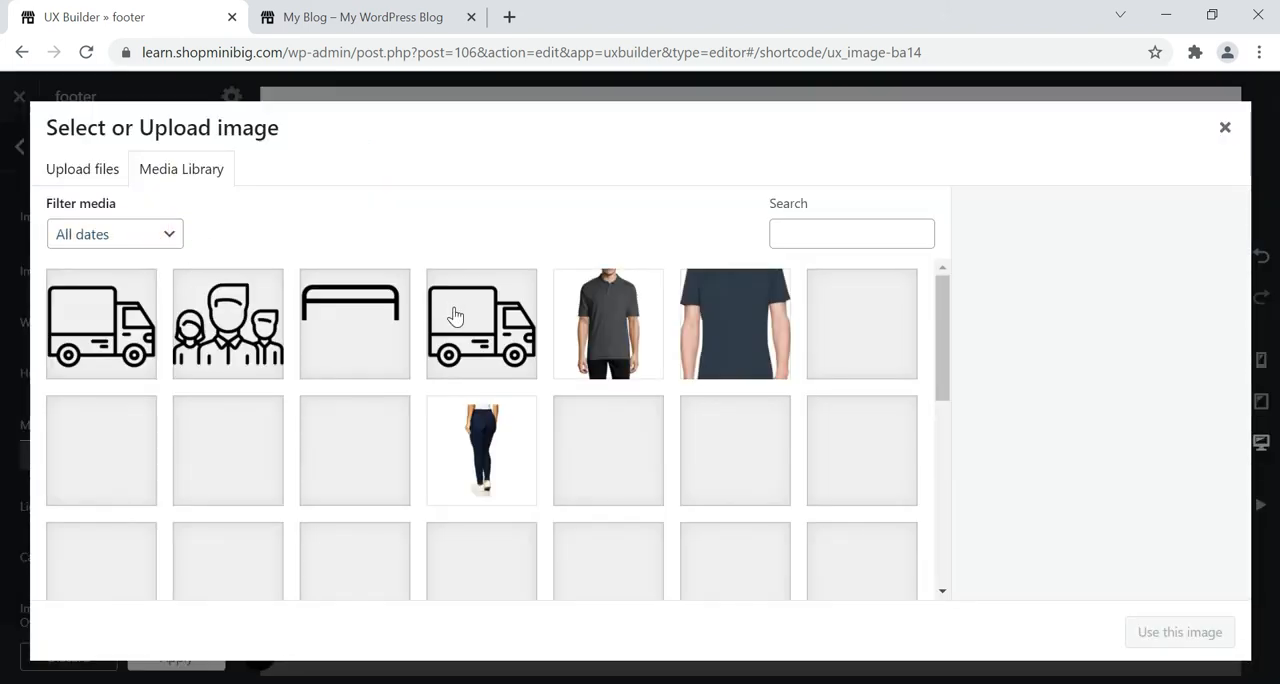
pyautogui.scroll(-10, 477, 403)
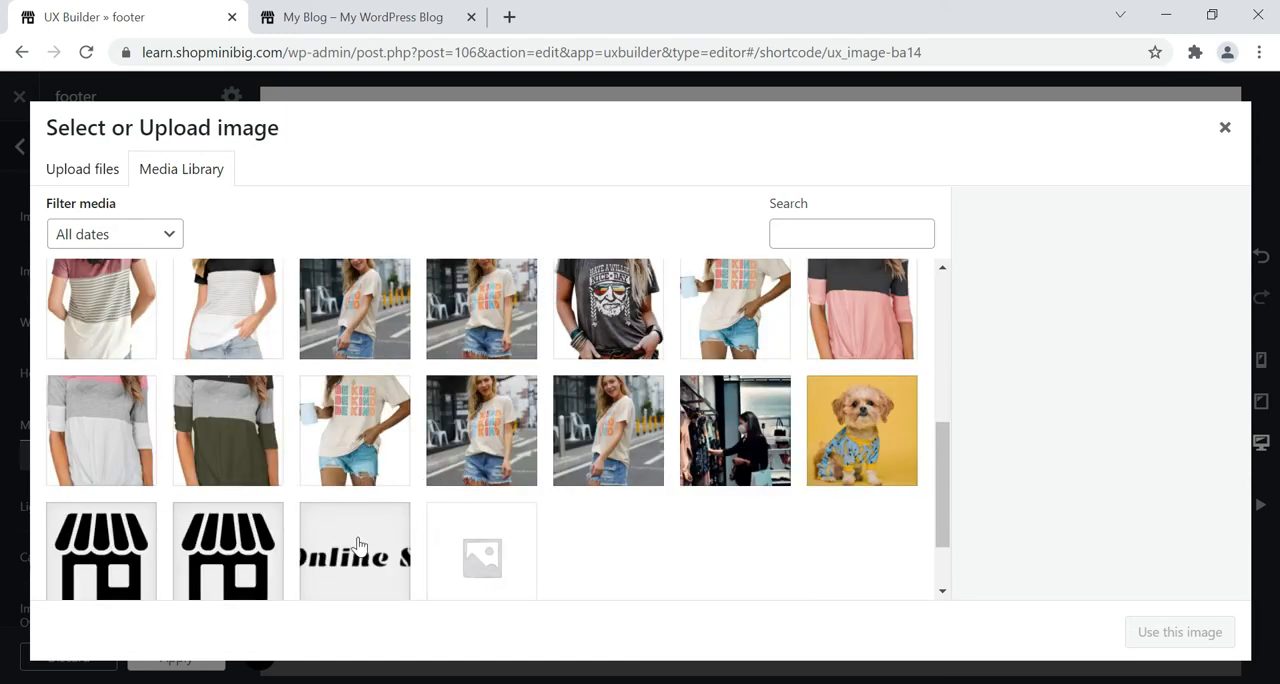
pyautogui.click(345, 545)
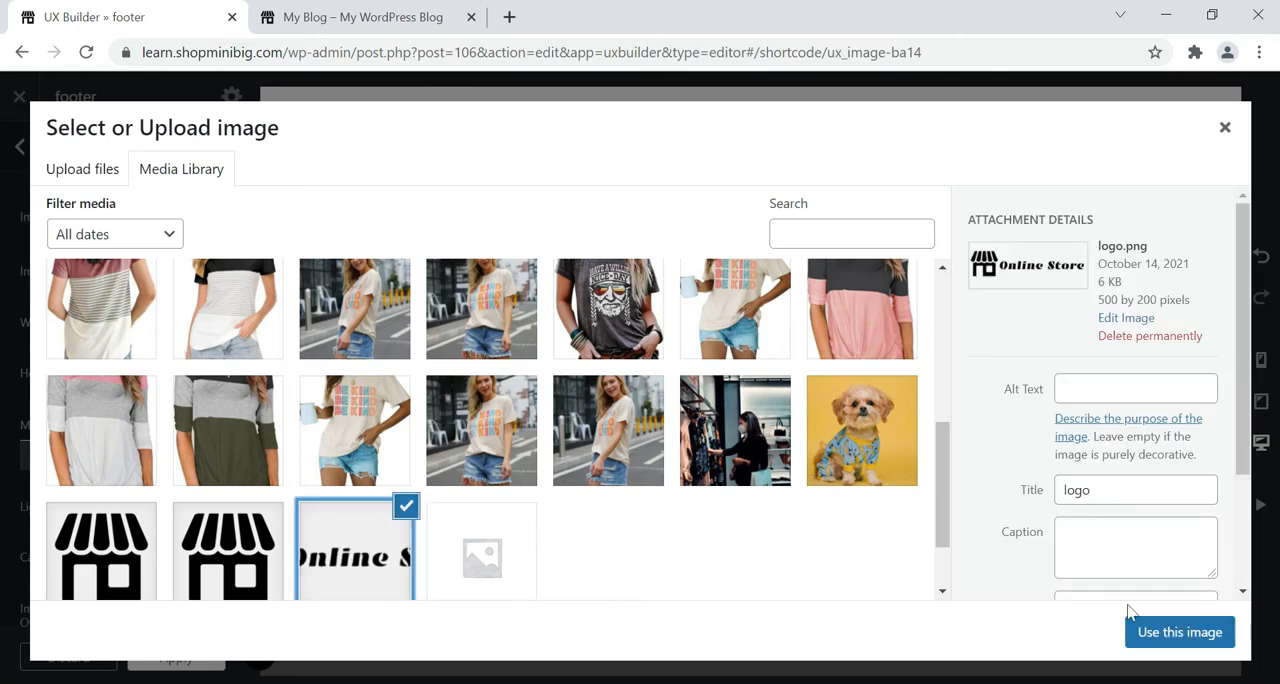
pyautogui.click(1205, 645)
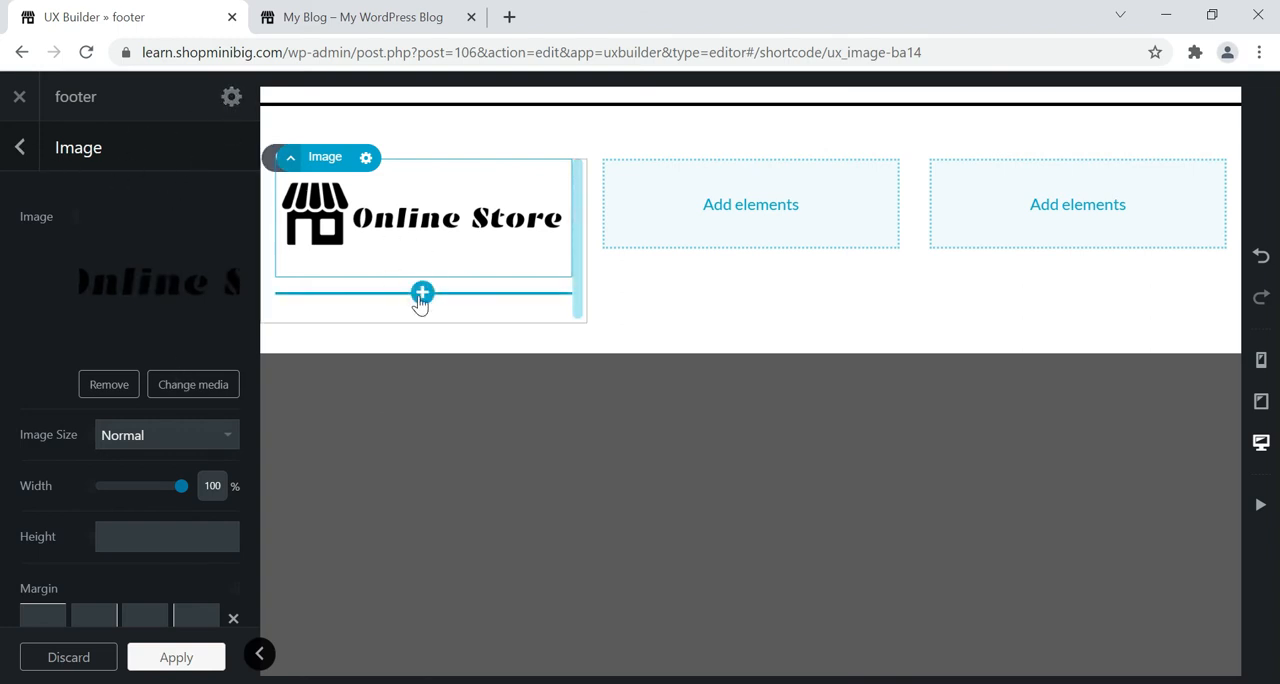
# Add a Text element with the Paragraph preset below the logo image in the first column.
pyautogui.click(423, 295)
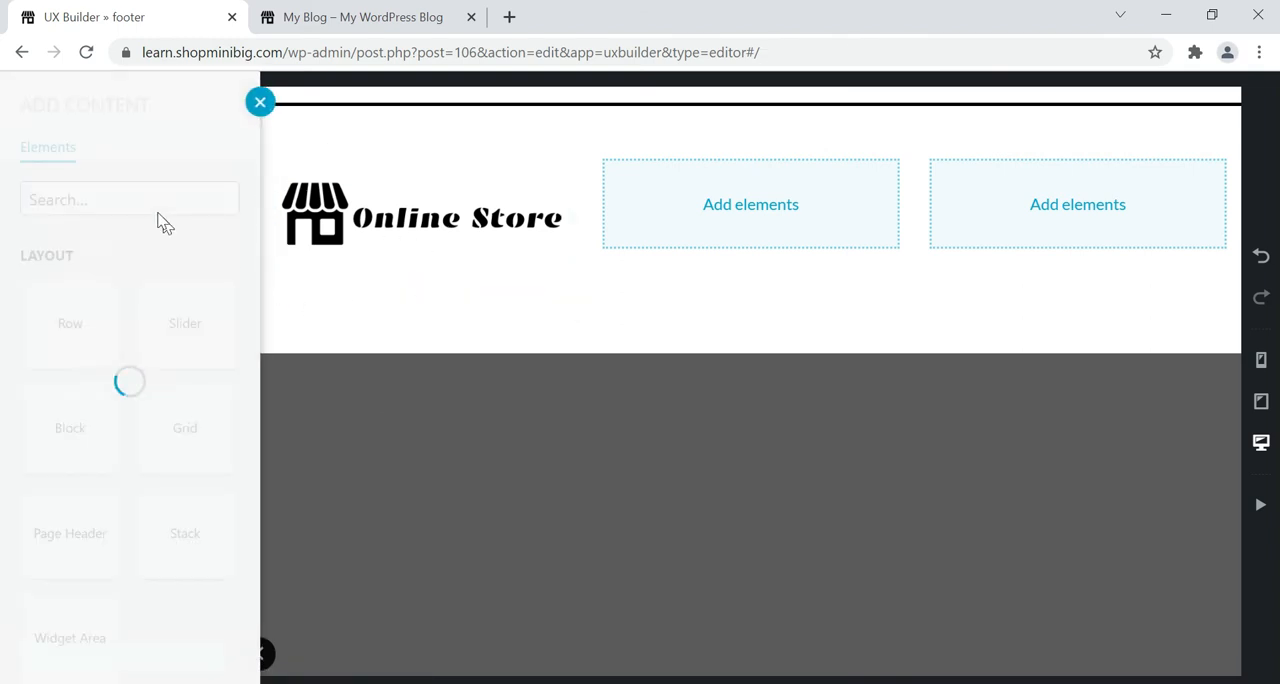
pyautogui.click(142, 202)
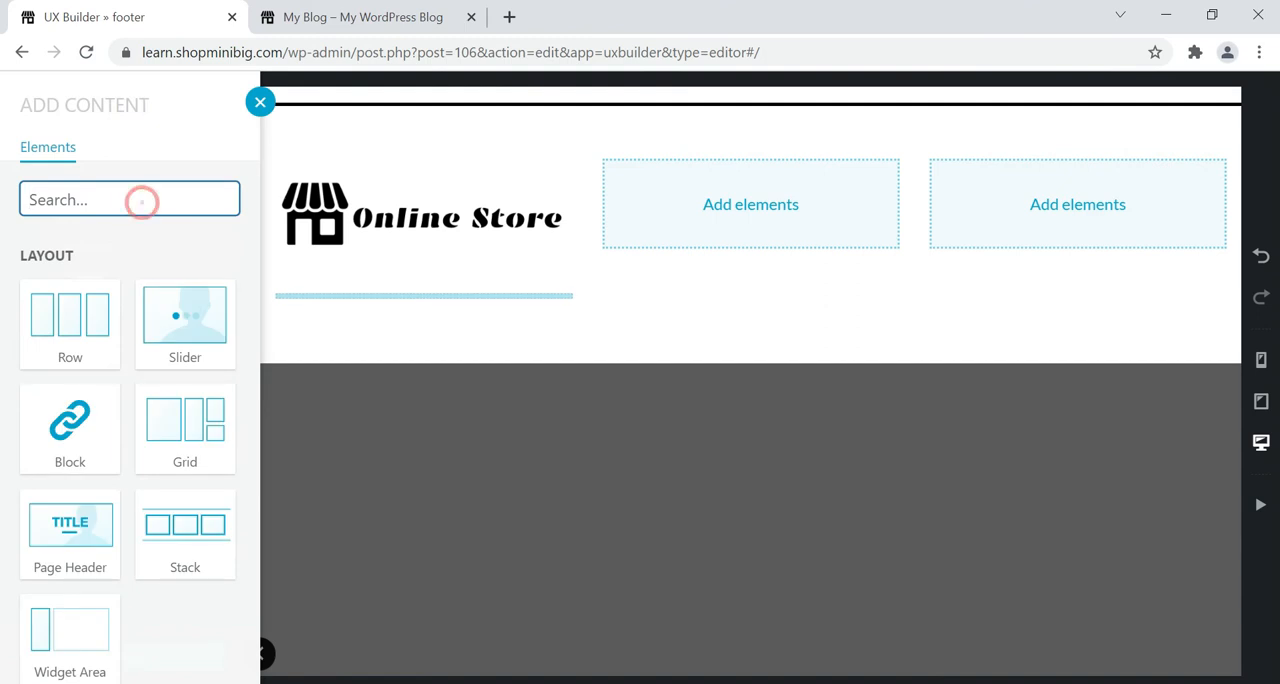
pyautogui.write('tex')
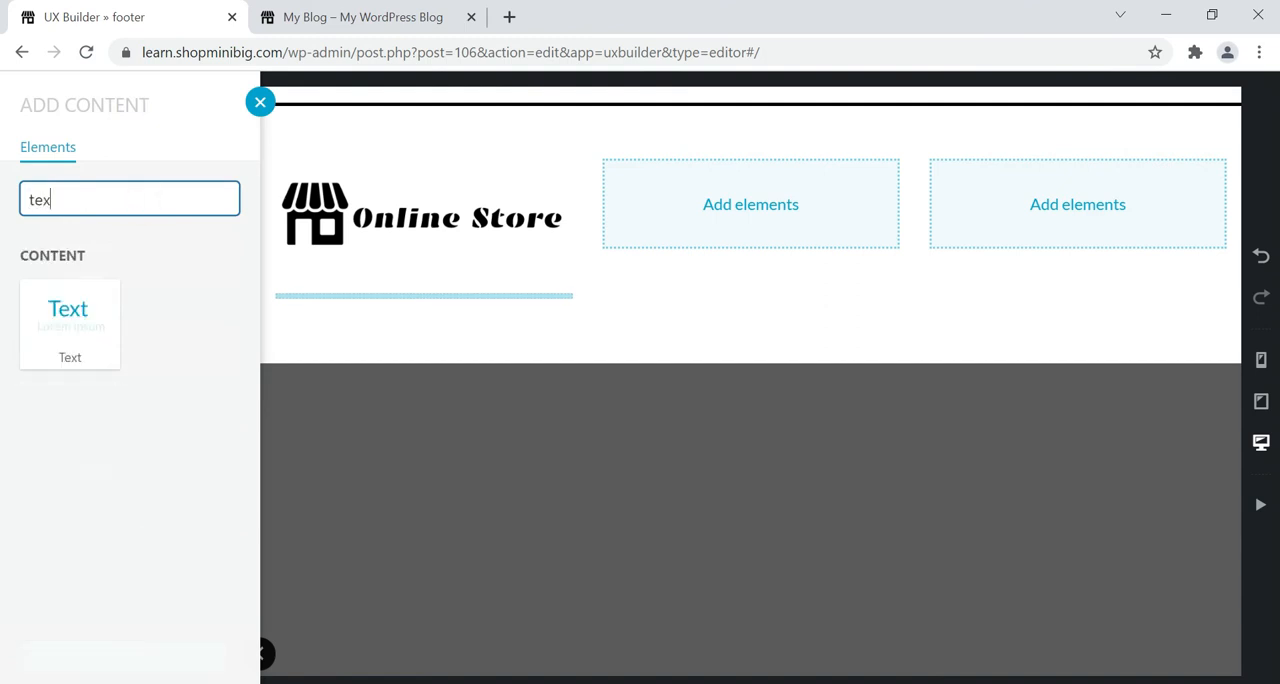
pyautogui.click(53, 329)
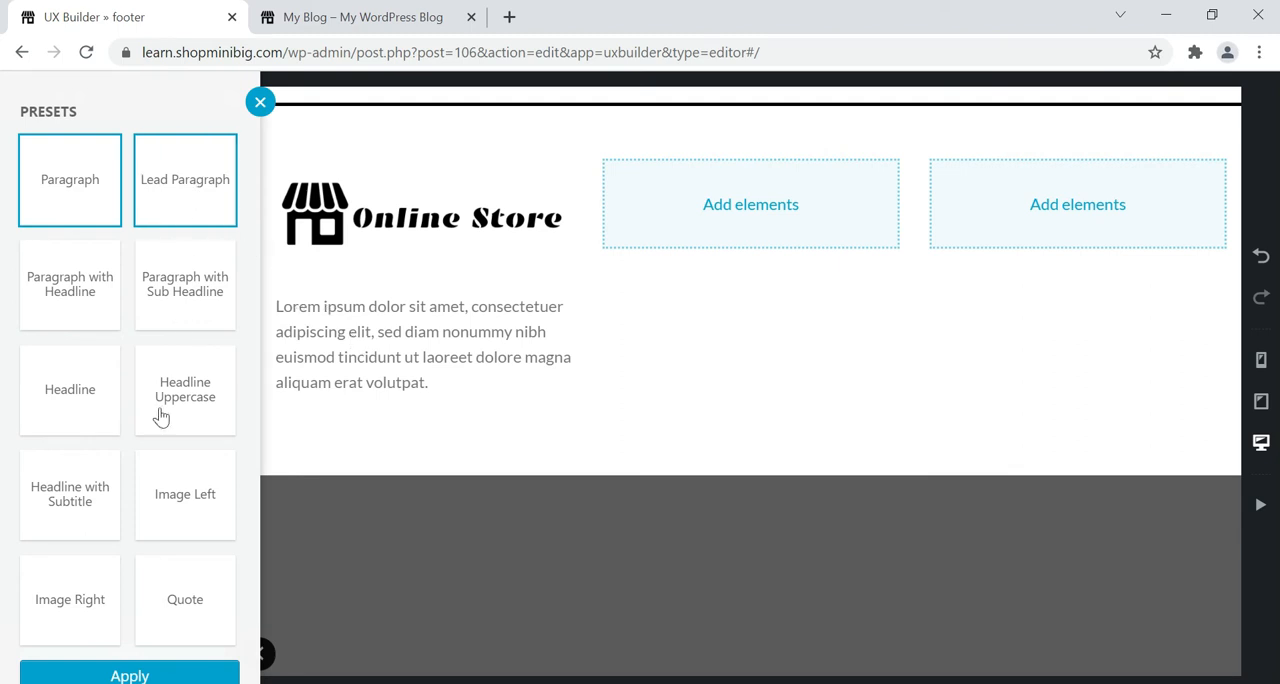
pyautogui.click(168, 678)
pyautogui.click(423, 323)
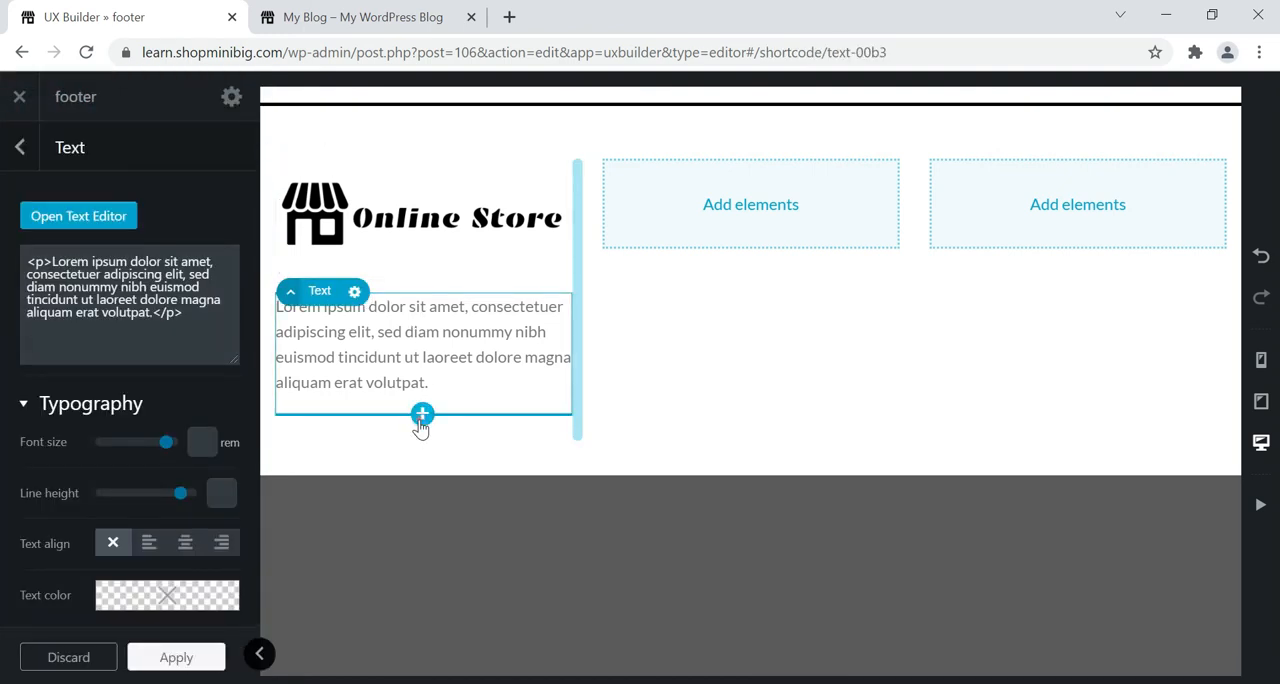
# Add a Follow Icons element below the paragraph in the first column.
pyautogui.click(422, 414)
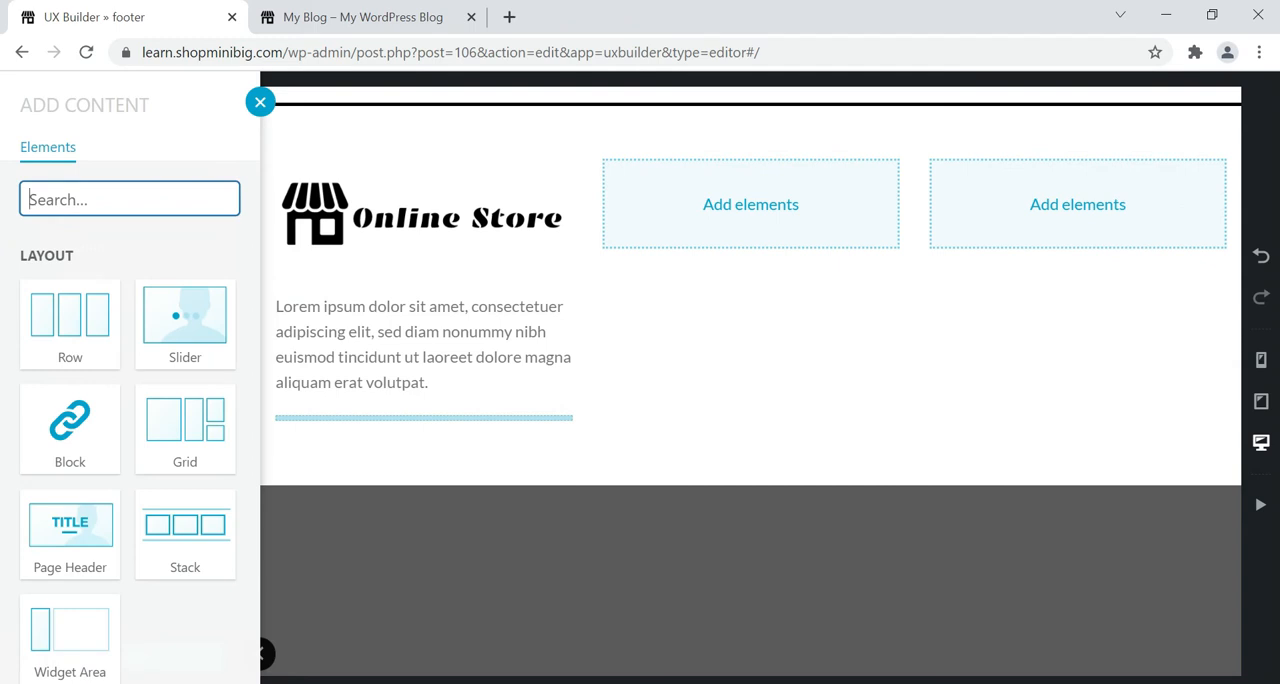
pyautogui.click(81, 186)
pyautogui.write('fo')
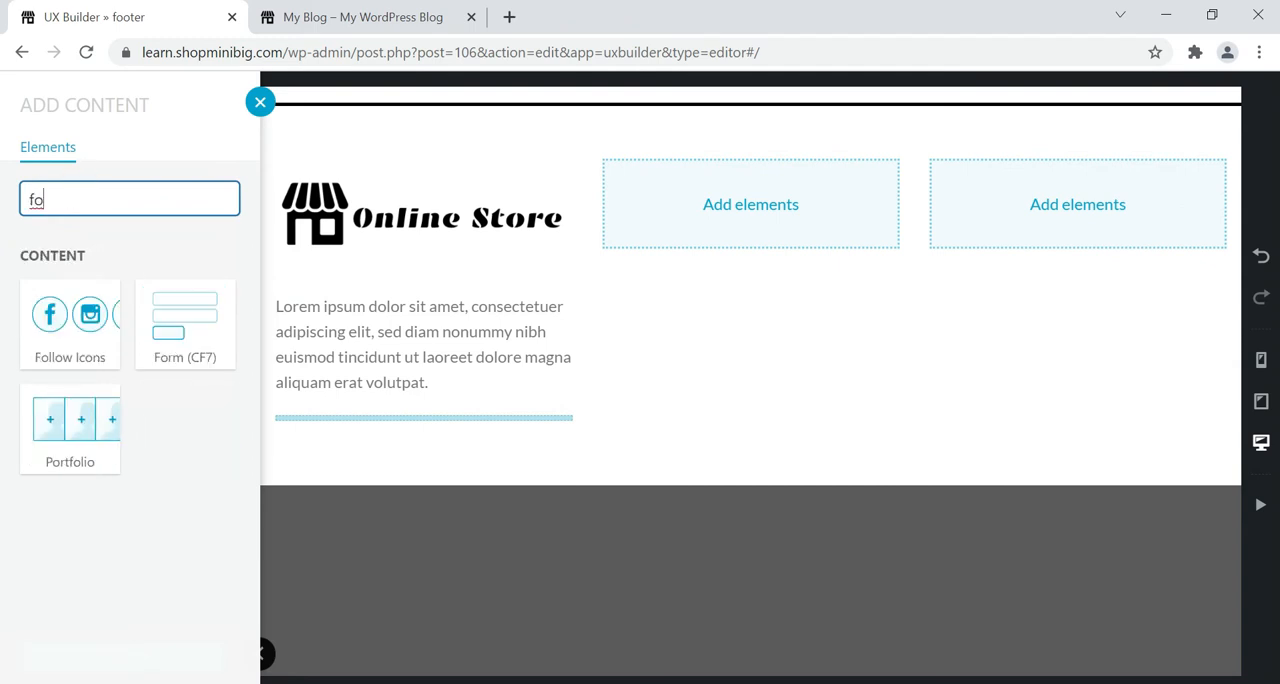
pyautogui.click(85, 316)
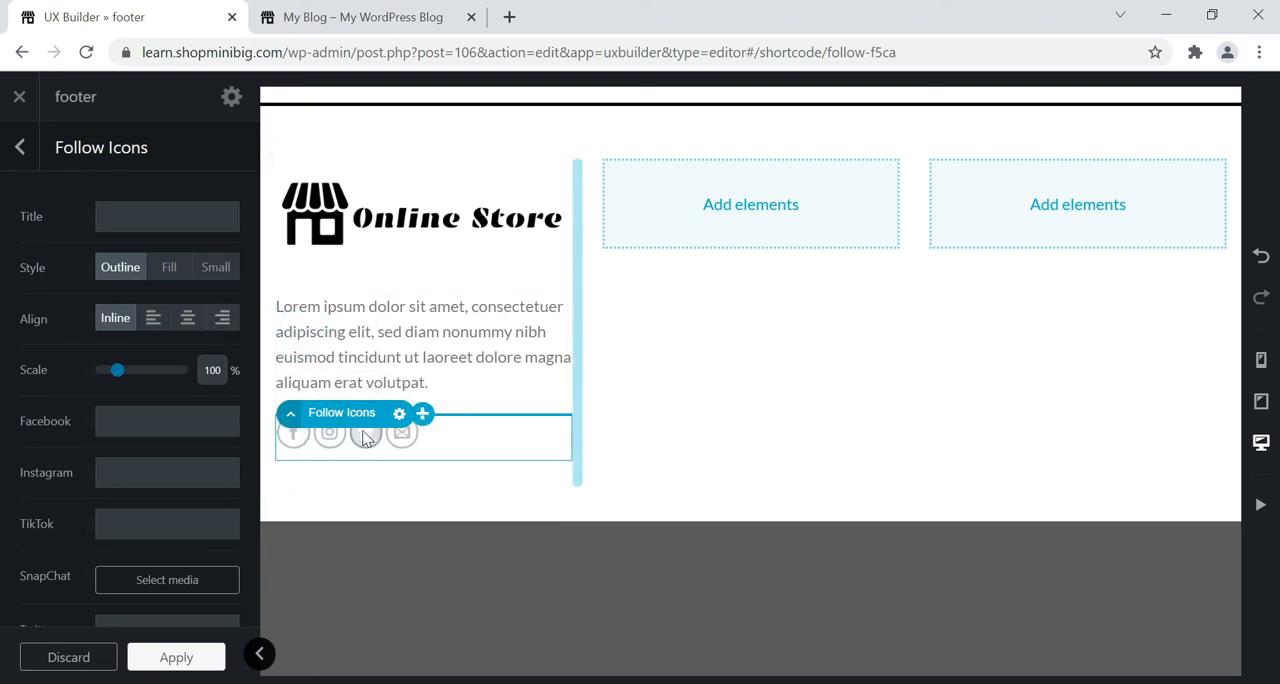
# Review the Follow Icons options, compare the Fill and Small styles, and set the style to Fill.
pyautogui.scroll(-2, 130, 400)
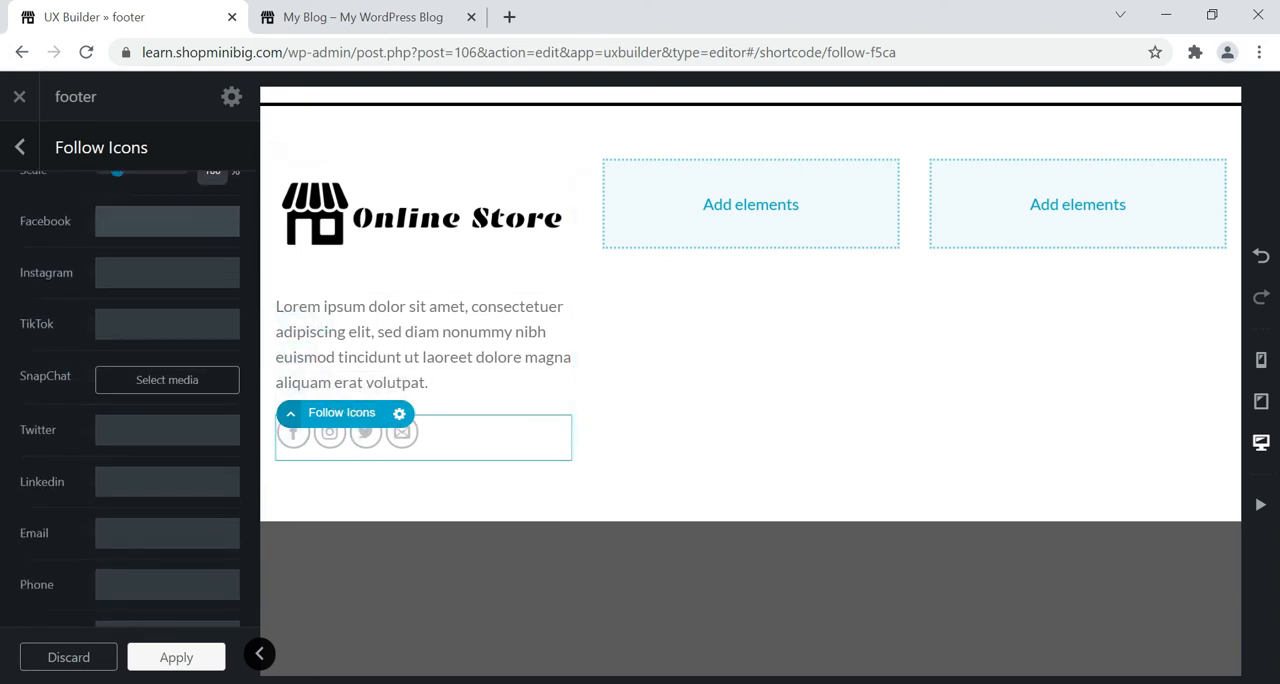
pyautogui.scroll(2, 130, 400)
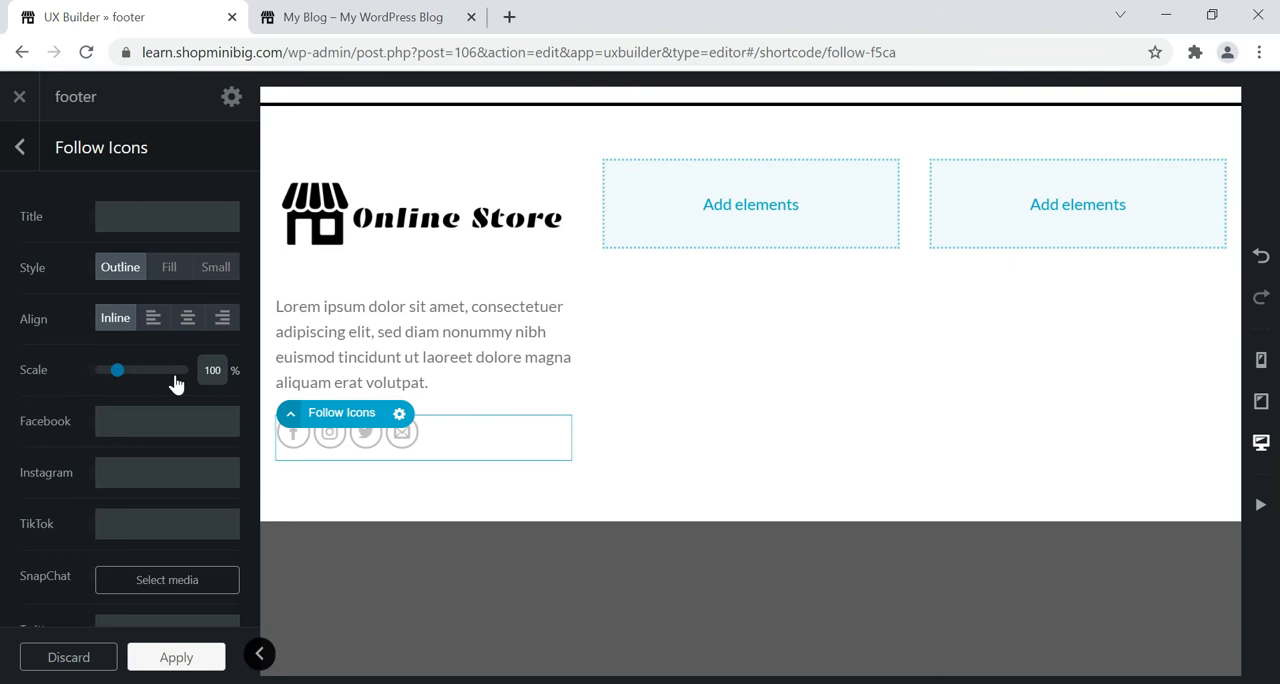
pyautogui.click(155, 280)
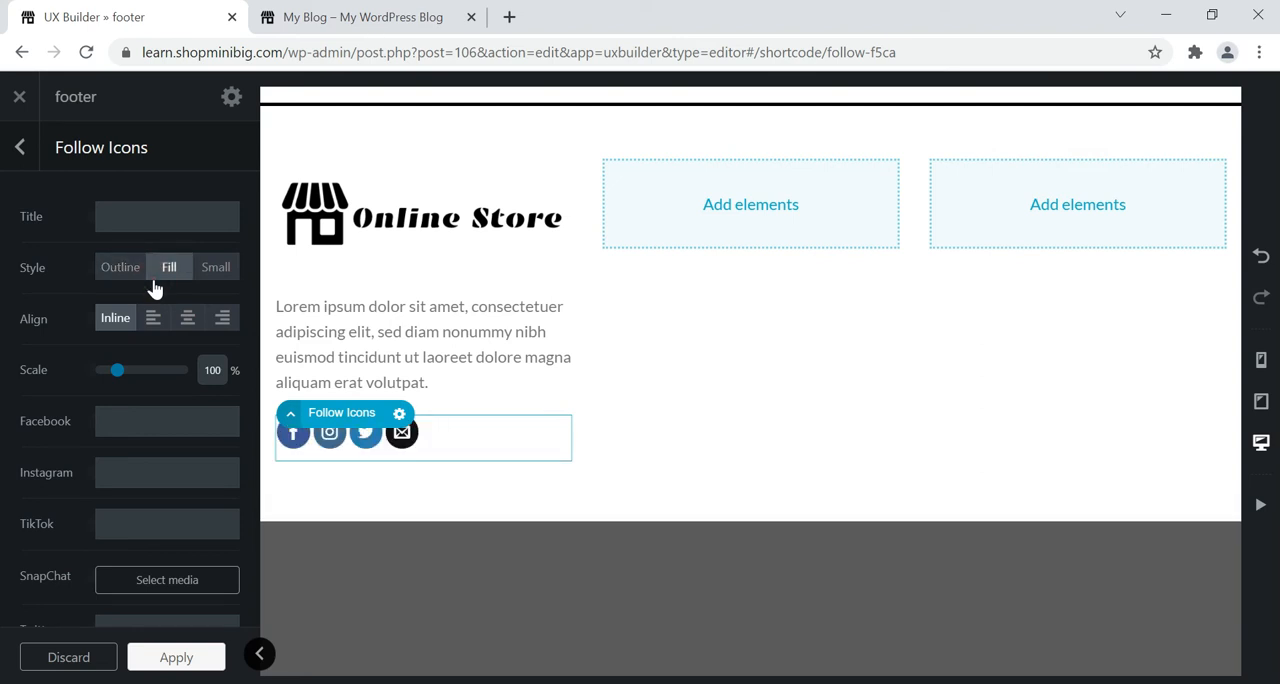
pyautogui.click(207, 285)
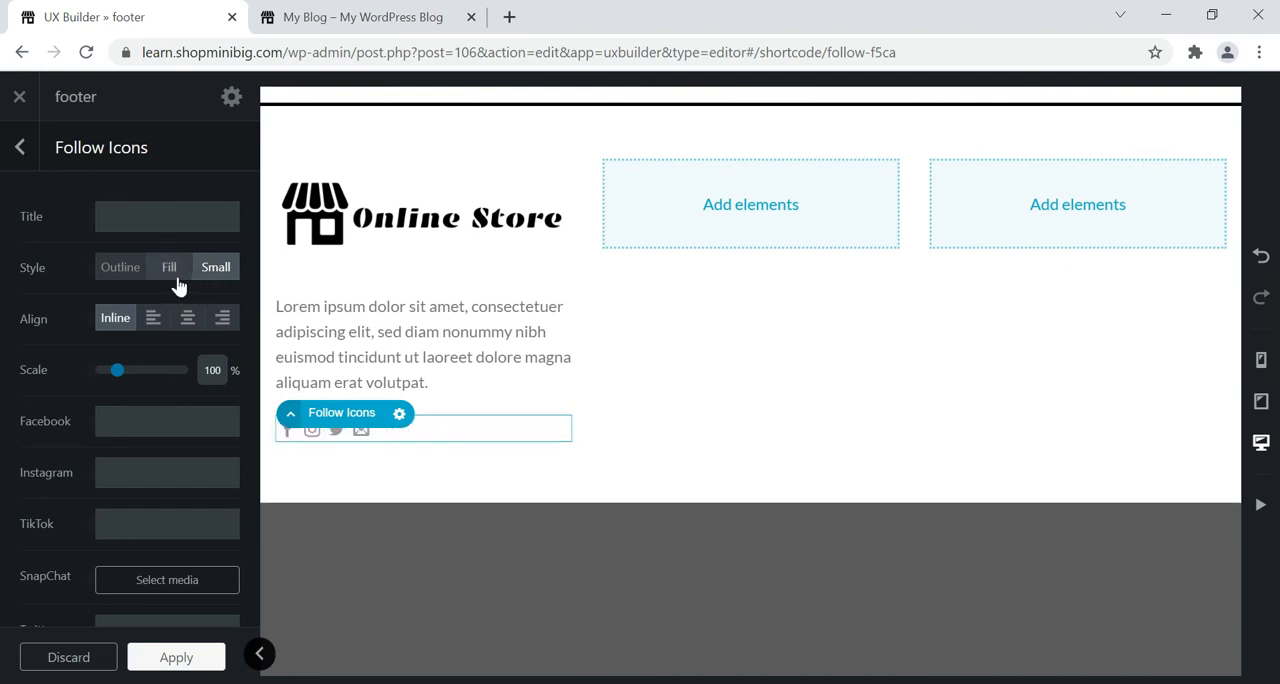
pyautogui.click(170, 270)
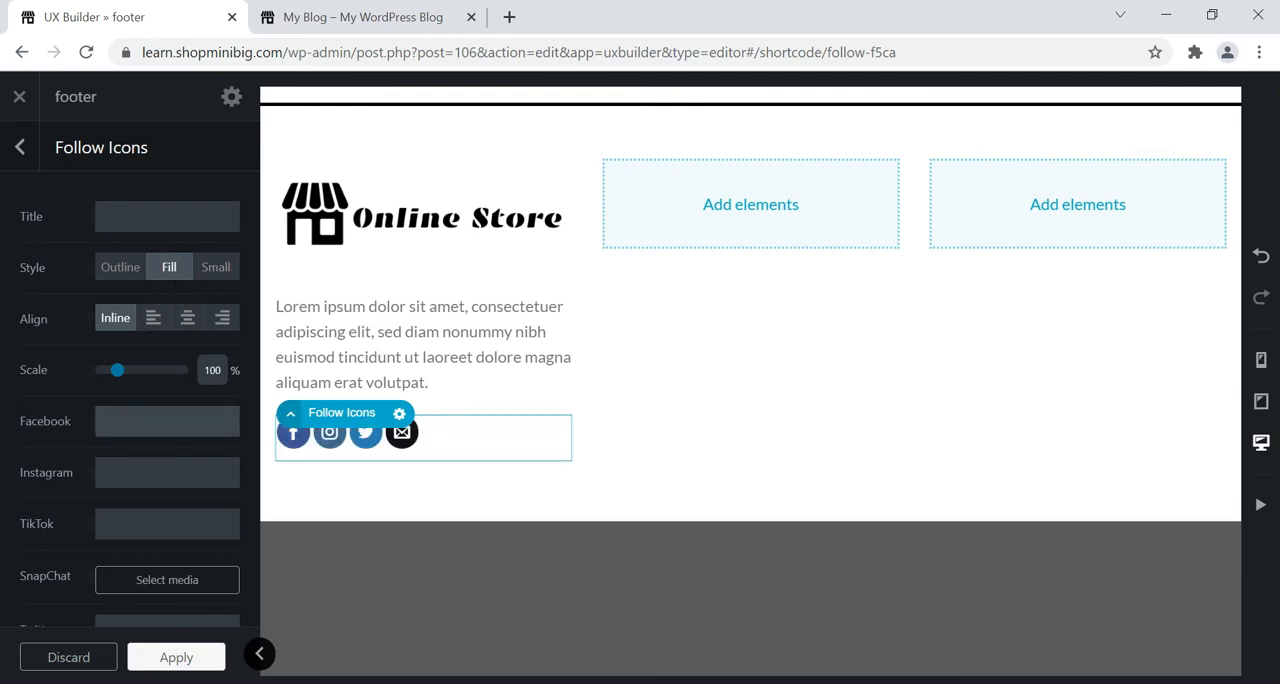
# Enter # as the Facebook, Instagram and TikTok links of the follow icons, apply them and update the block.
pyautogui.click(122, 425)
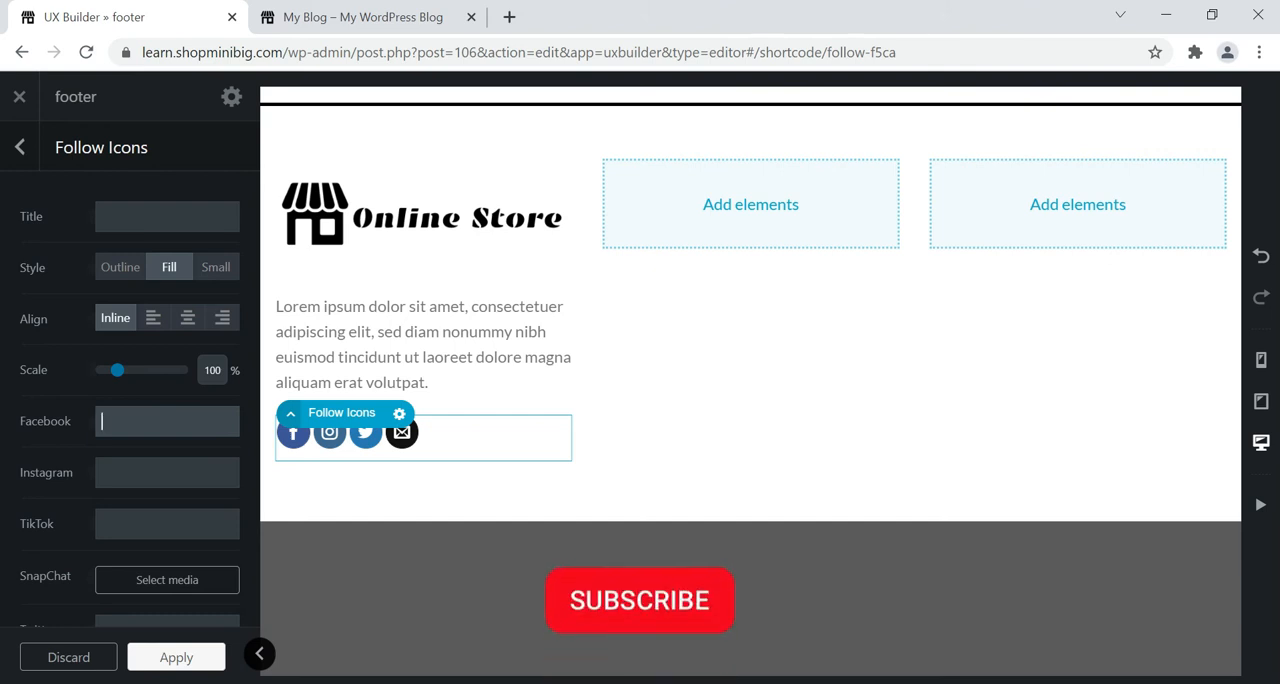
pyautogui.click(121, 425)
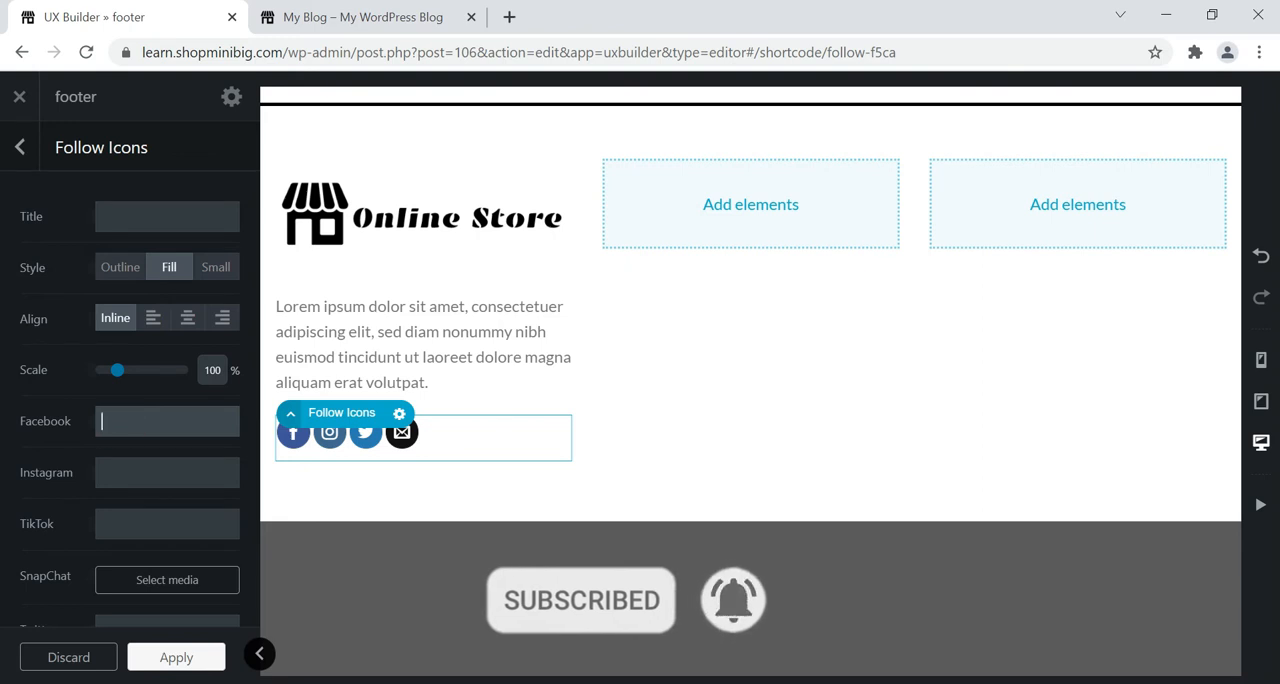
pyautogui.write('#')
pyautogui.press('Tab')
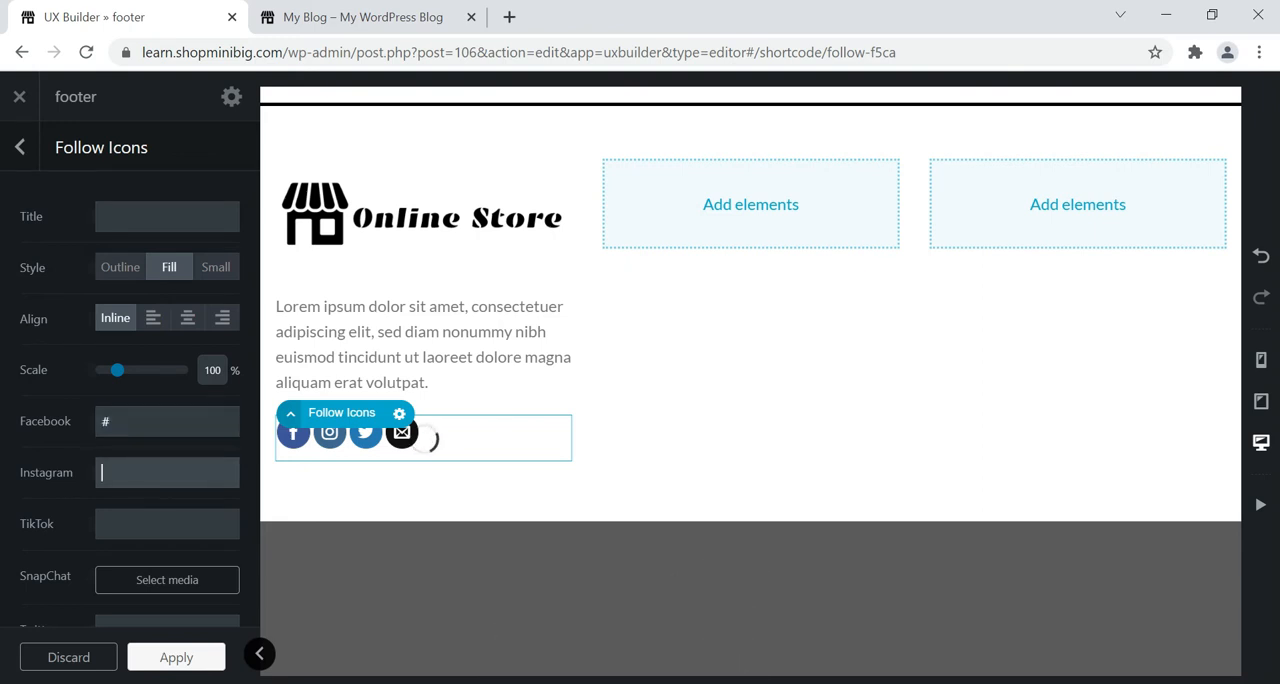
pyautogui.write('#')
pyautogui.press('Tab')
pyautogui.write('#')
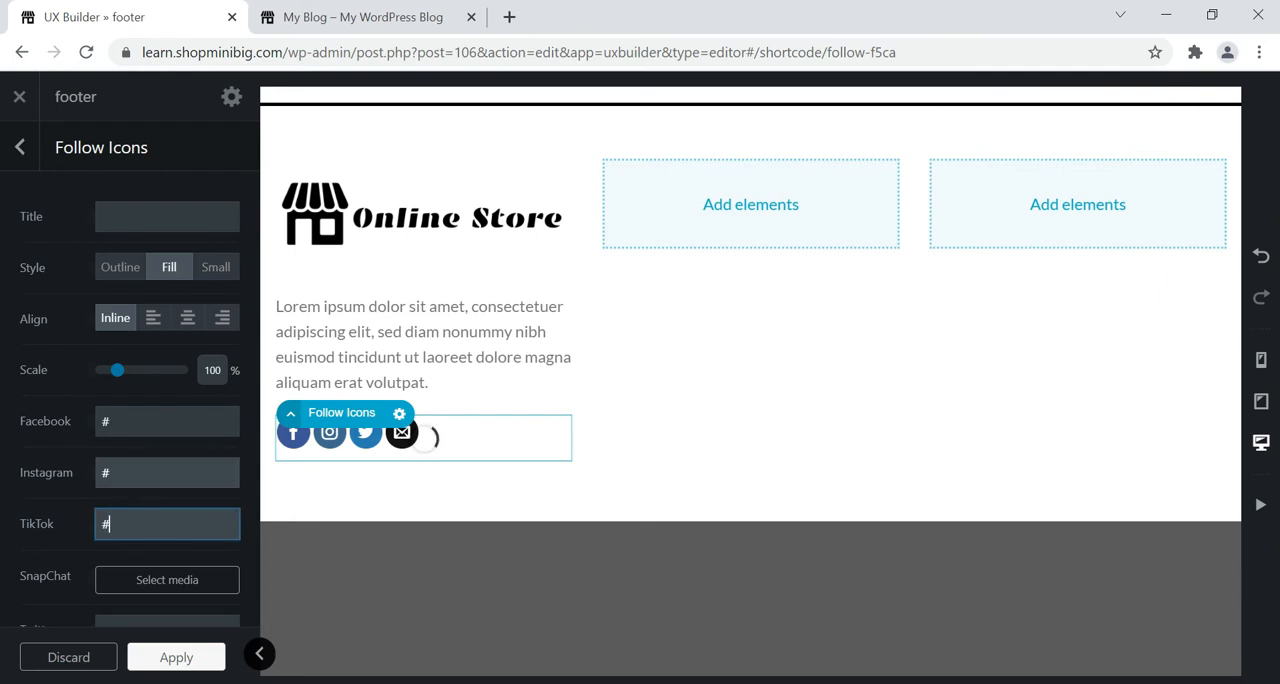
pyautogui.click(176, 656)
pyautogui.click(161, 660)
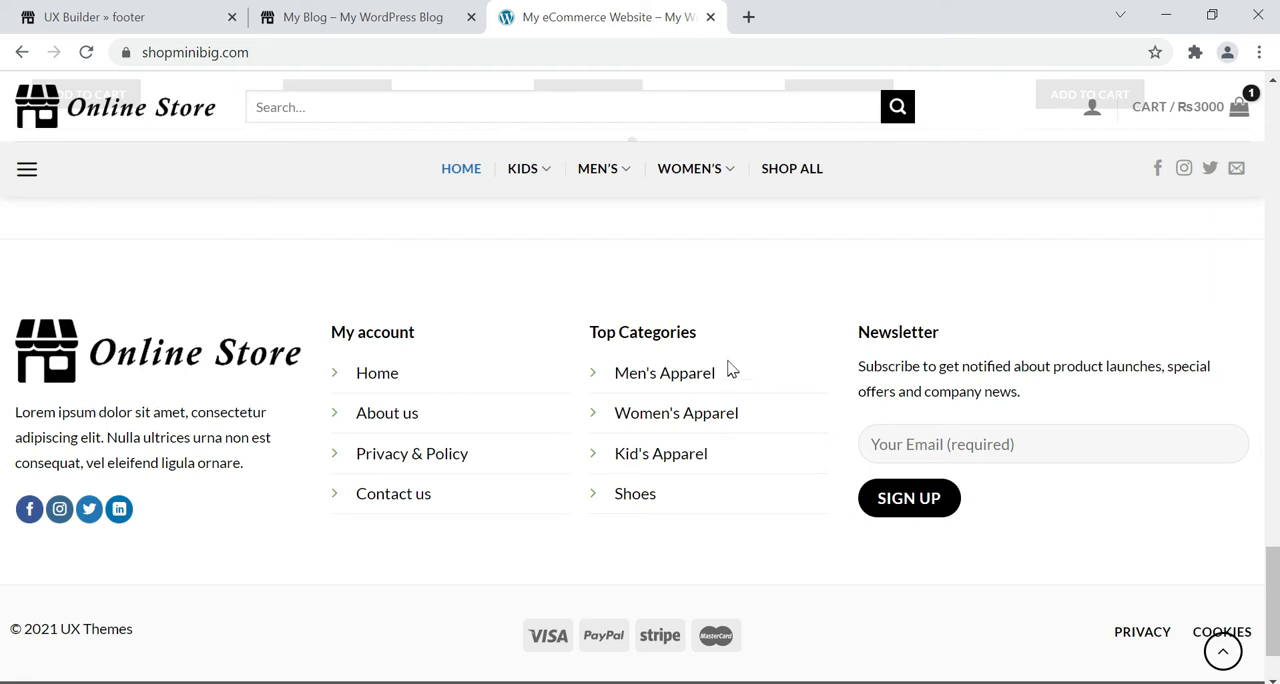
# Return to the UX Builder footer, check the logo image's options, and preview the section at full width.
pyautogui.click(175, 9)
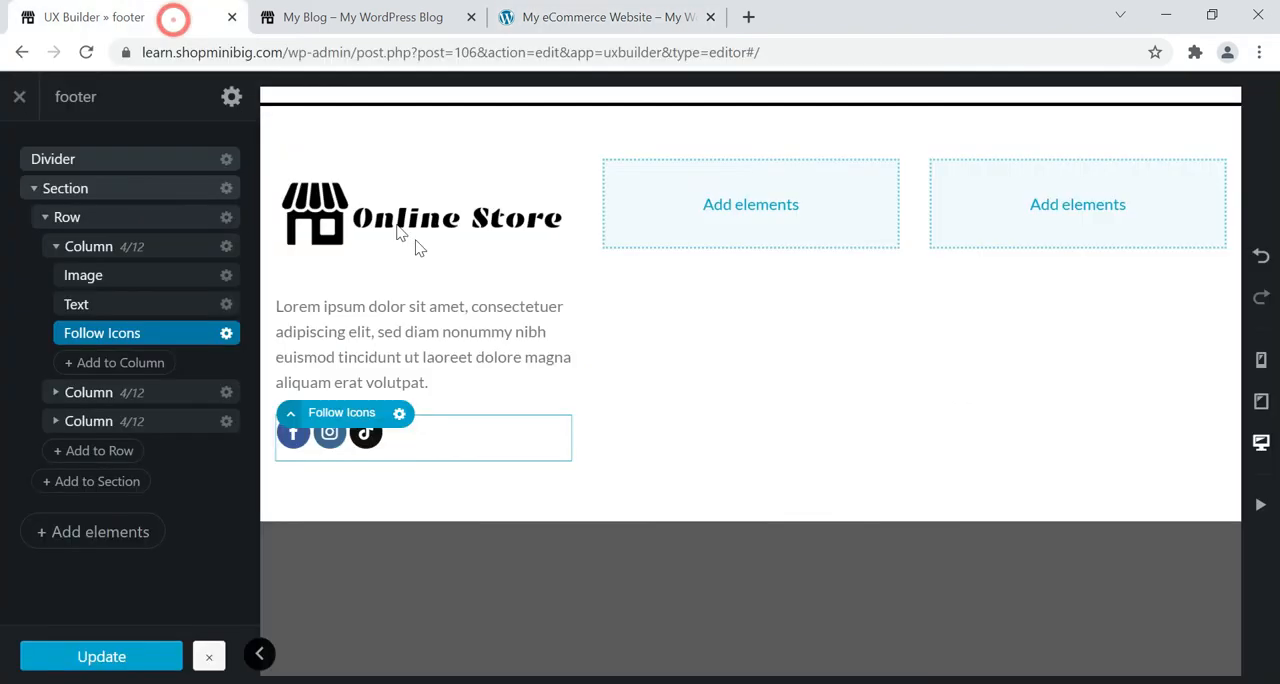
pyautogui.click(314, 204)
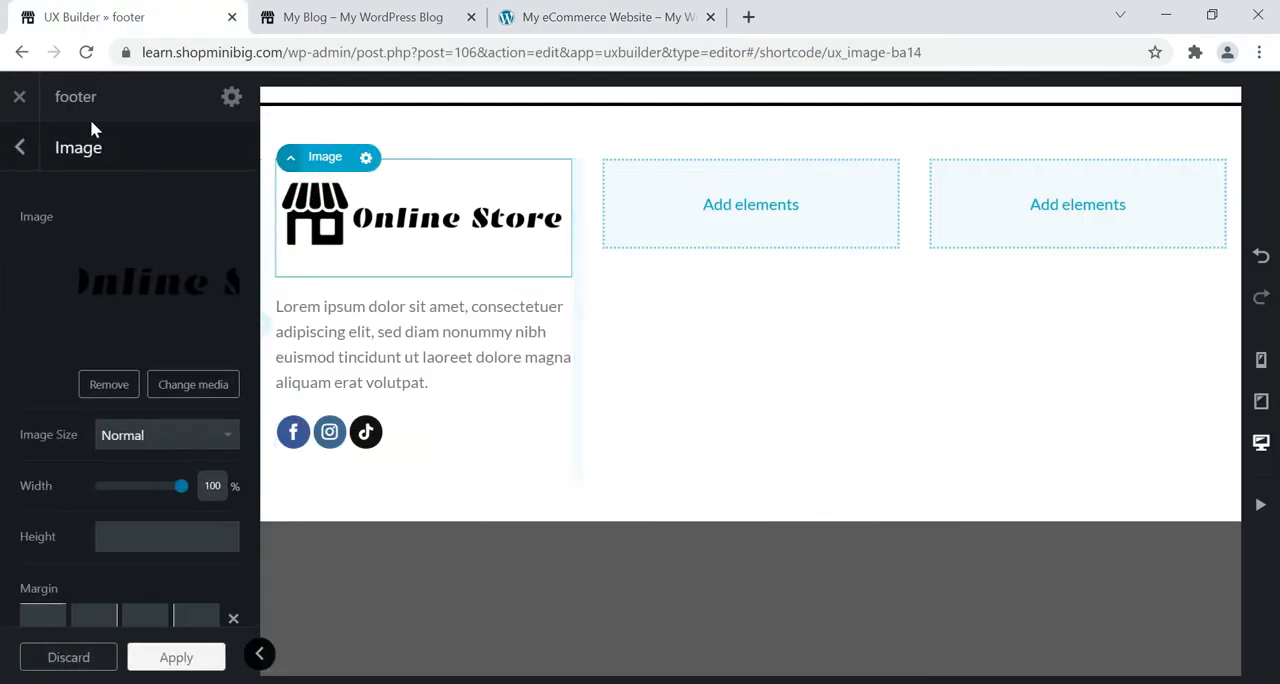
pyautogui.click(22, 148)
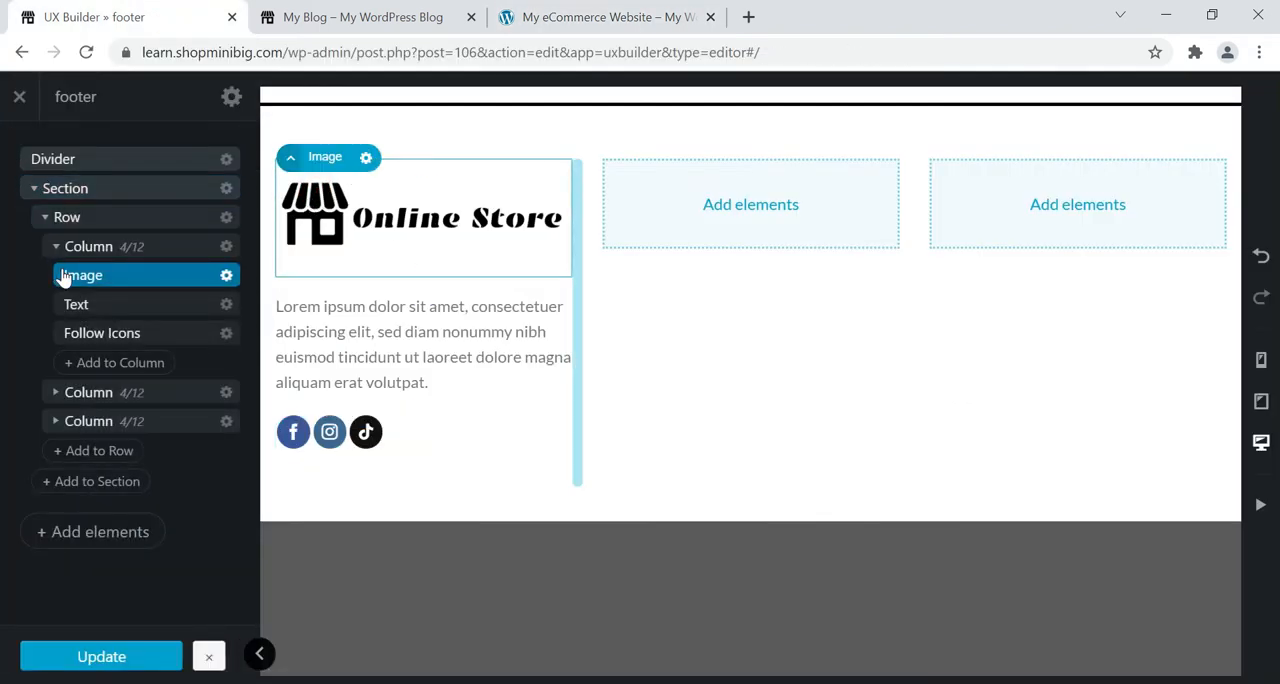
pyautogui.click(260, 655)
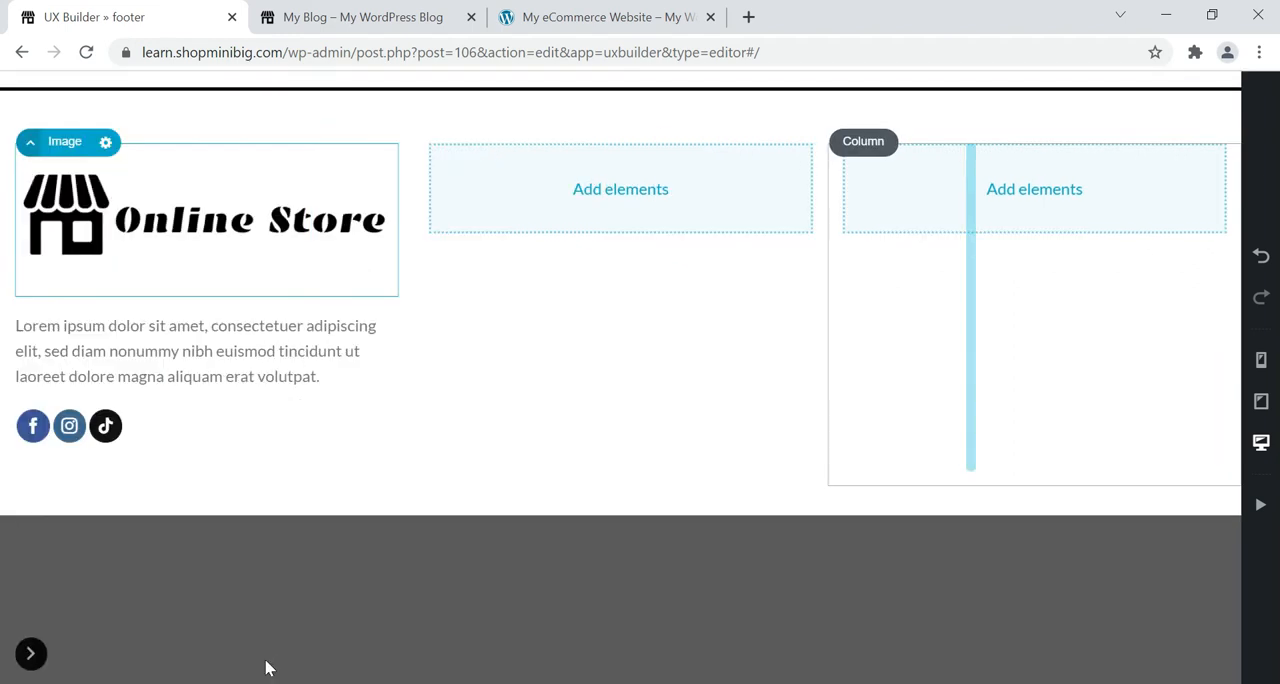
pyautogui.click(29, 651)
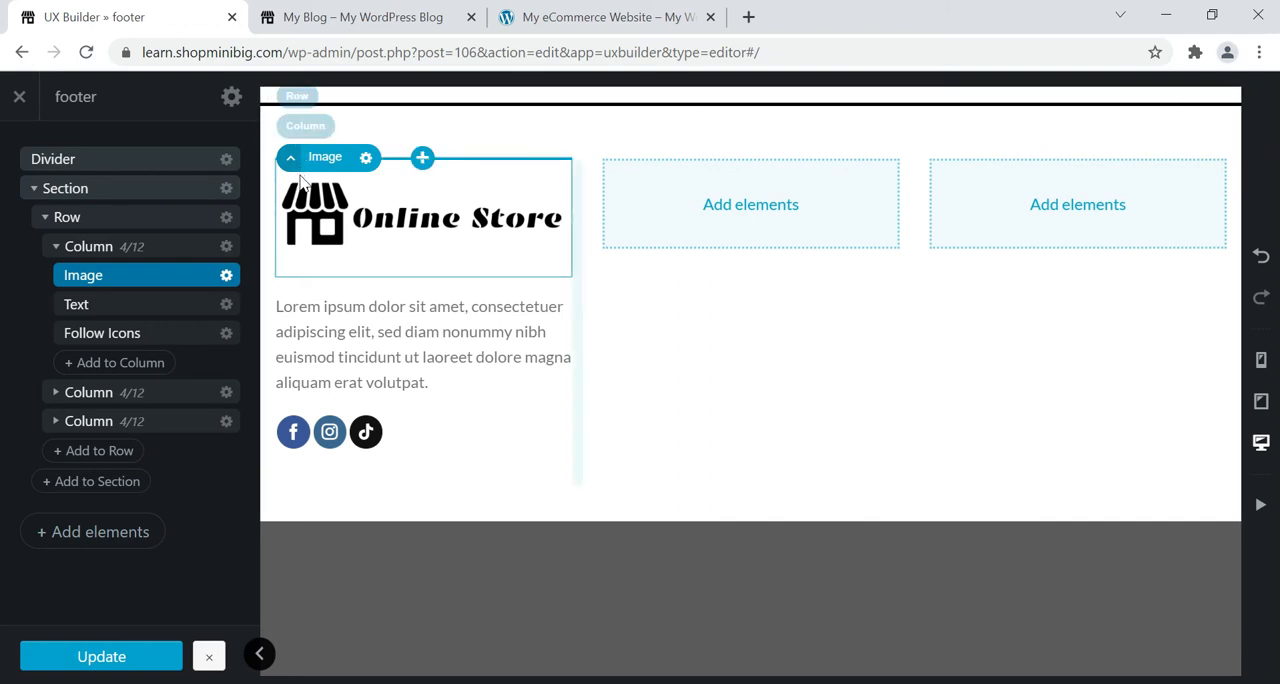
# Set the first column's width to 3 of 12, apply it and update the footer block.
pyautogui.click(92, 257)
pyautogui.click(226, 247)
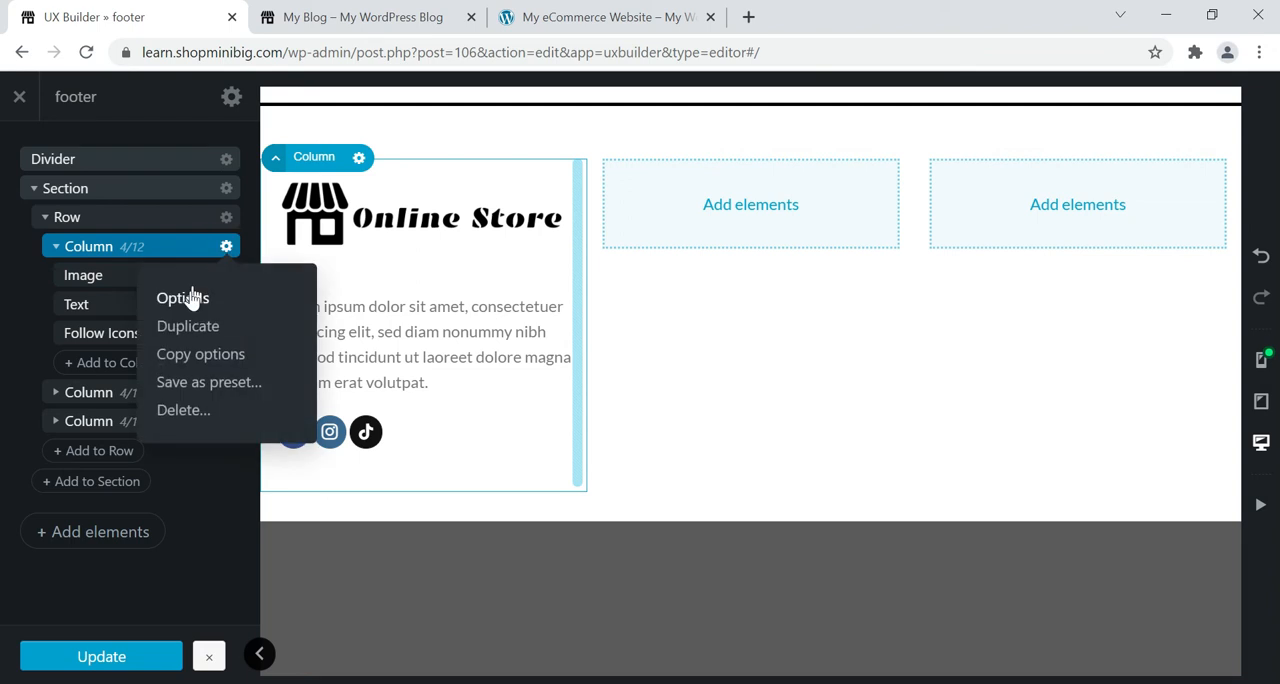
pyautogui.click(183, 298)
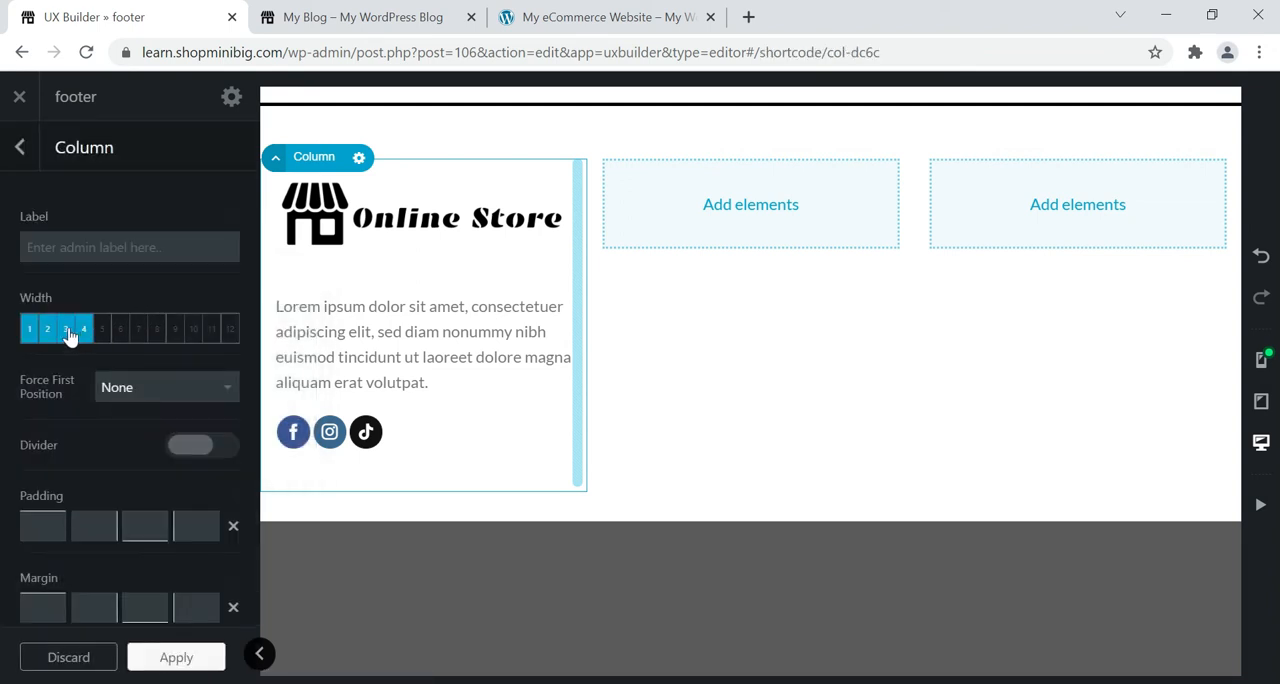
pyautogui.click(66, 330)
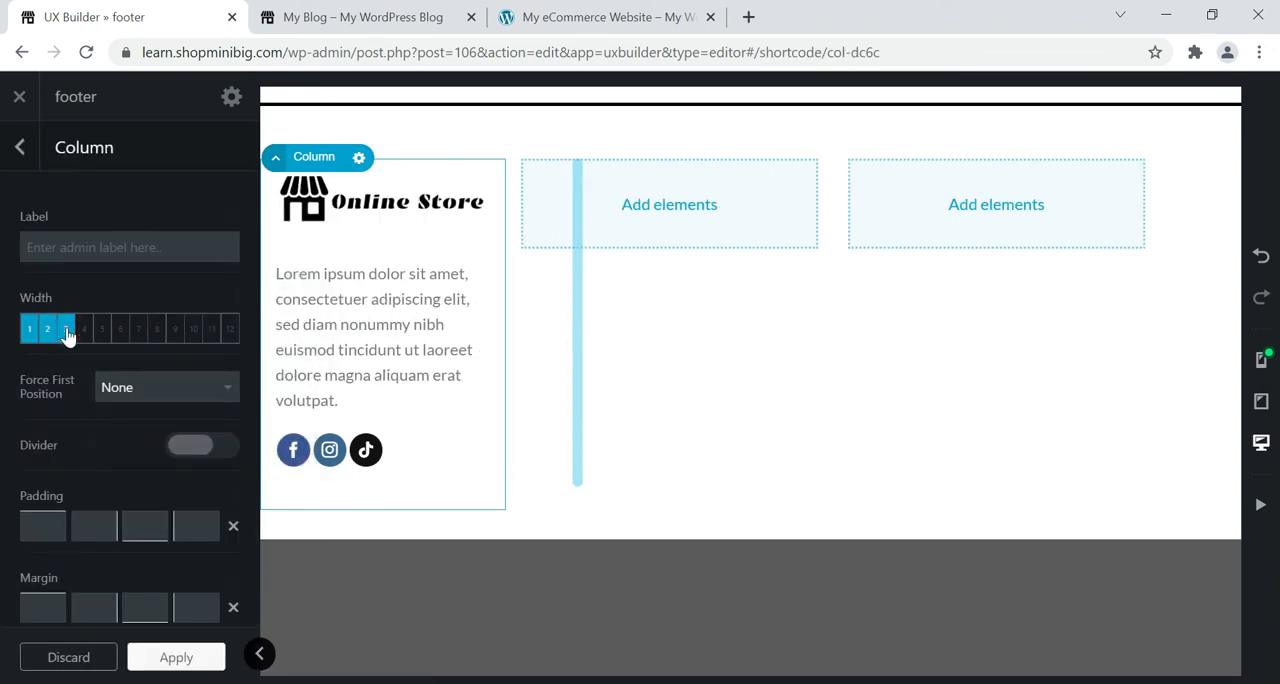
pyautogui.click(178, 657)
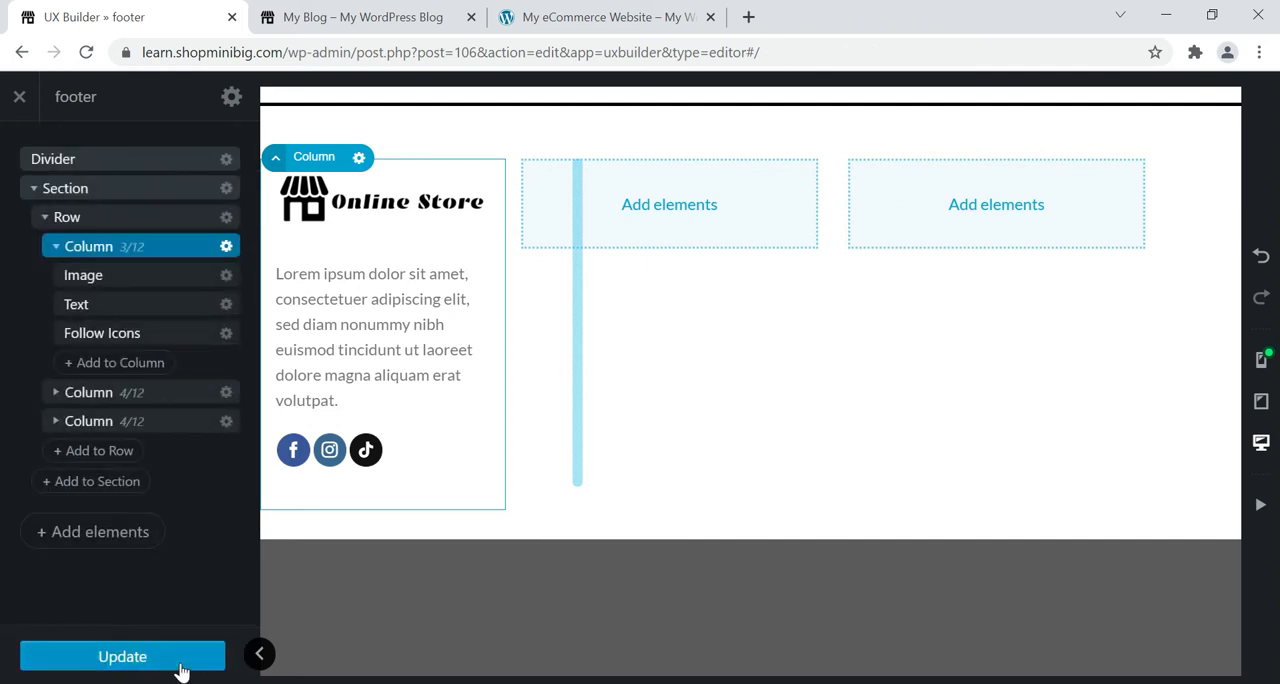
pyautogui.click(181, 652)
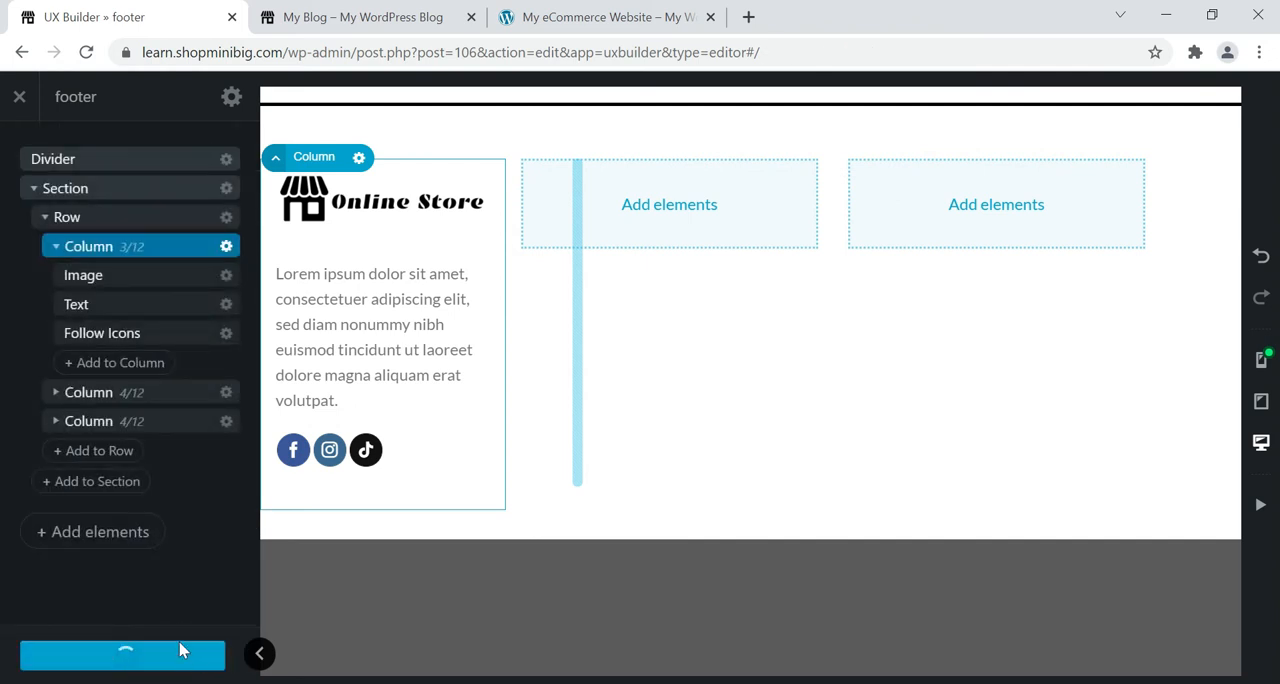
# Set the second column's width to 5 of 12 and return to the block's element list.
pyautogui.click(541, 160)
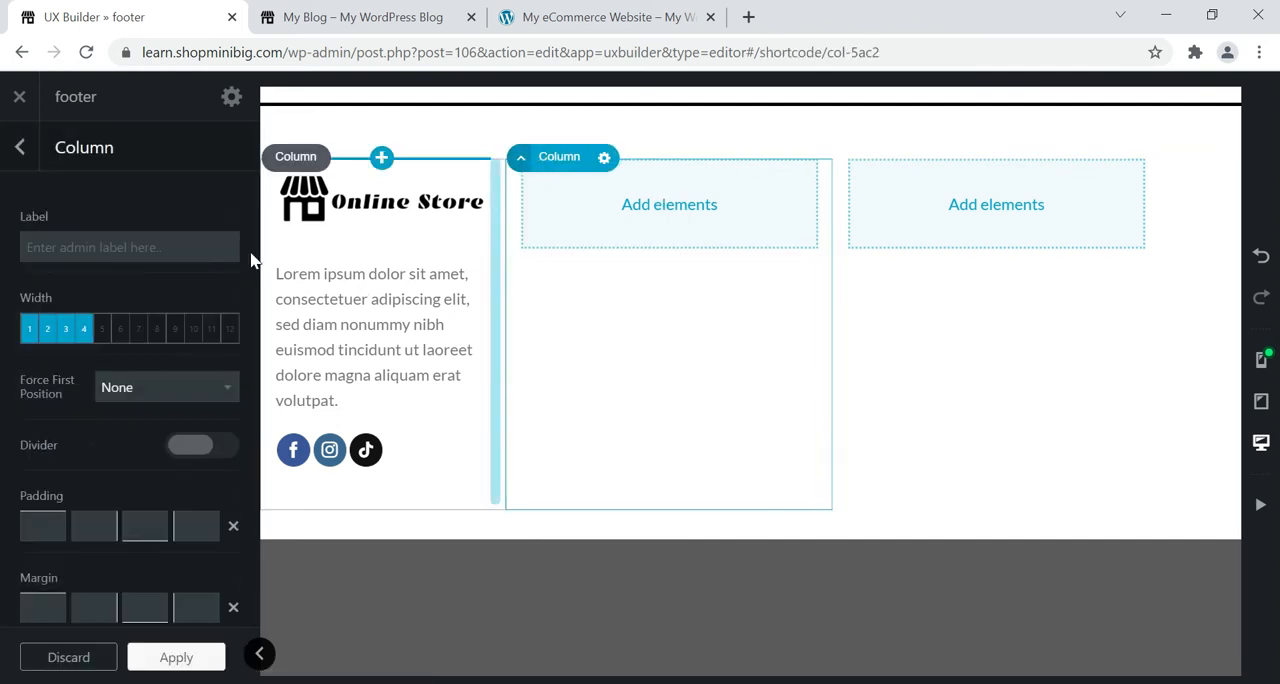
pyautogui.click(102, 332)
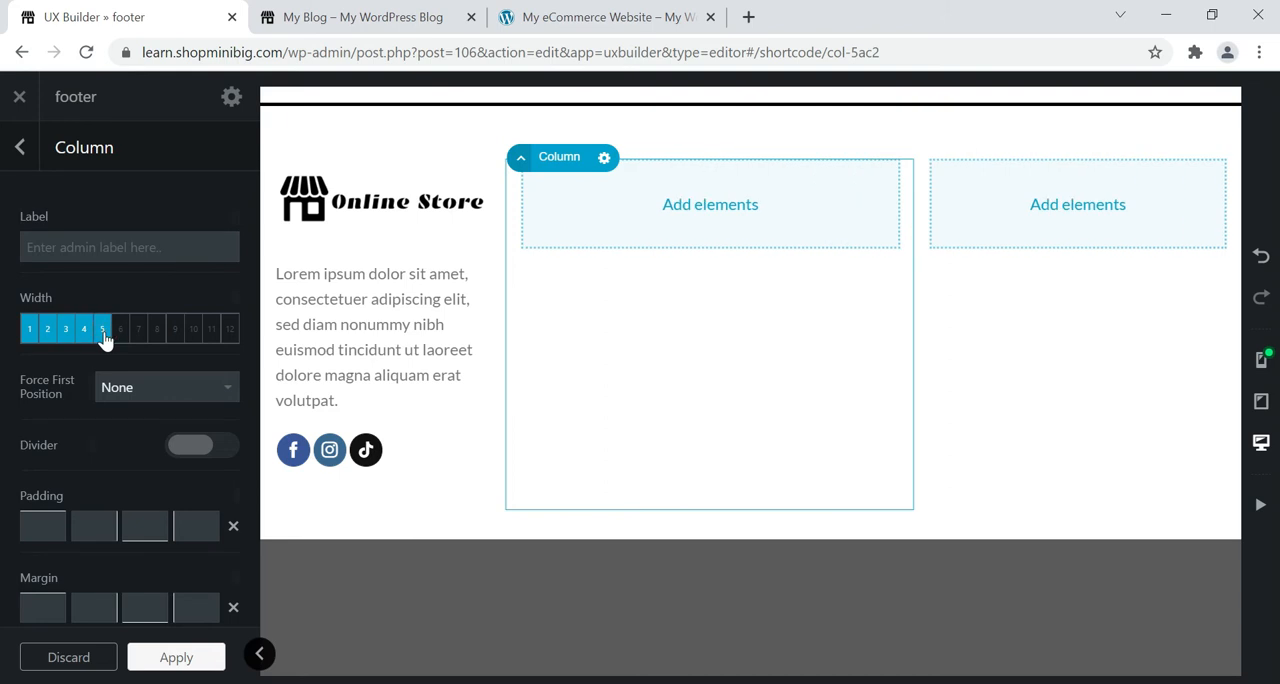
pyautogui.click(20, 150)
# Insert a nested Row with the 2 Columns preset inside the second column.
pyautogui.click(707, 204)
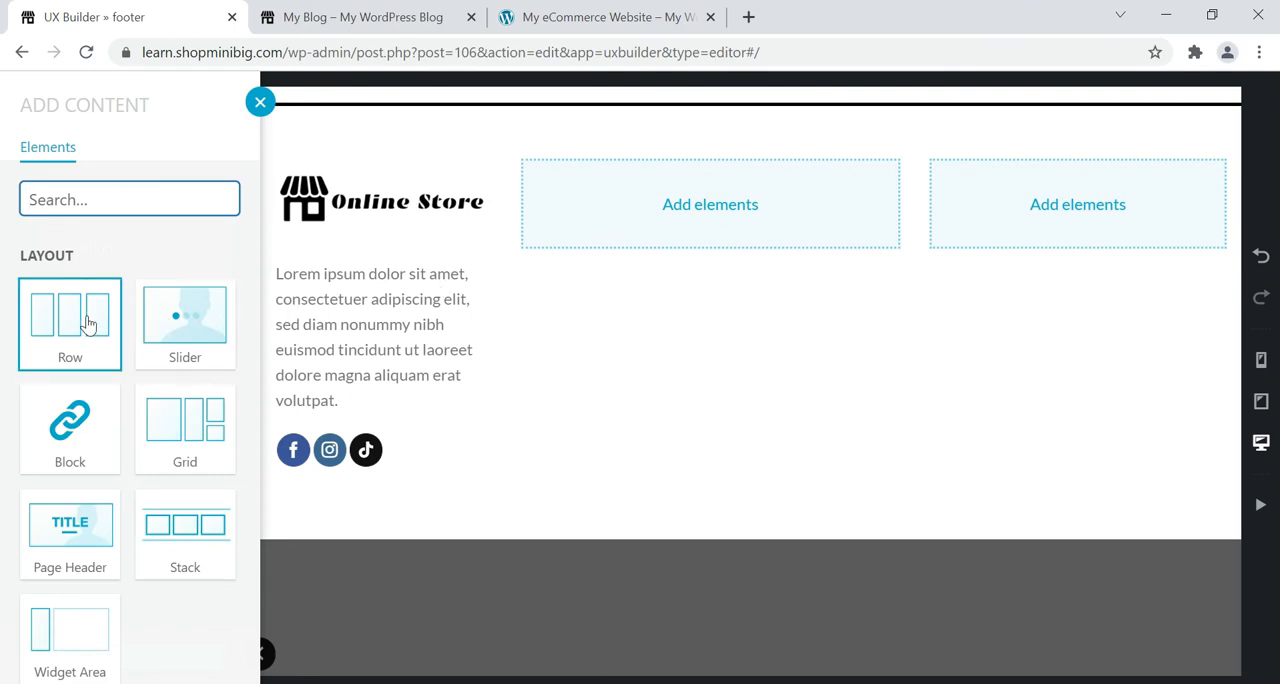
pyautogui.click(88, 322)
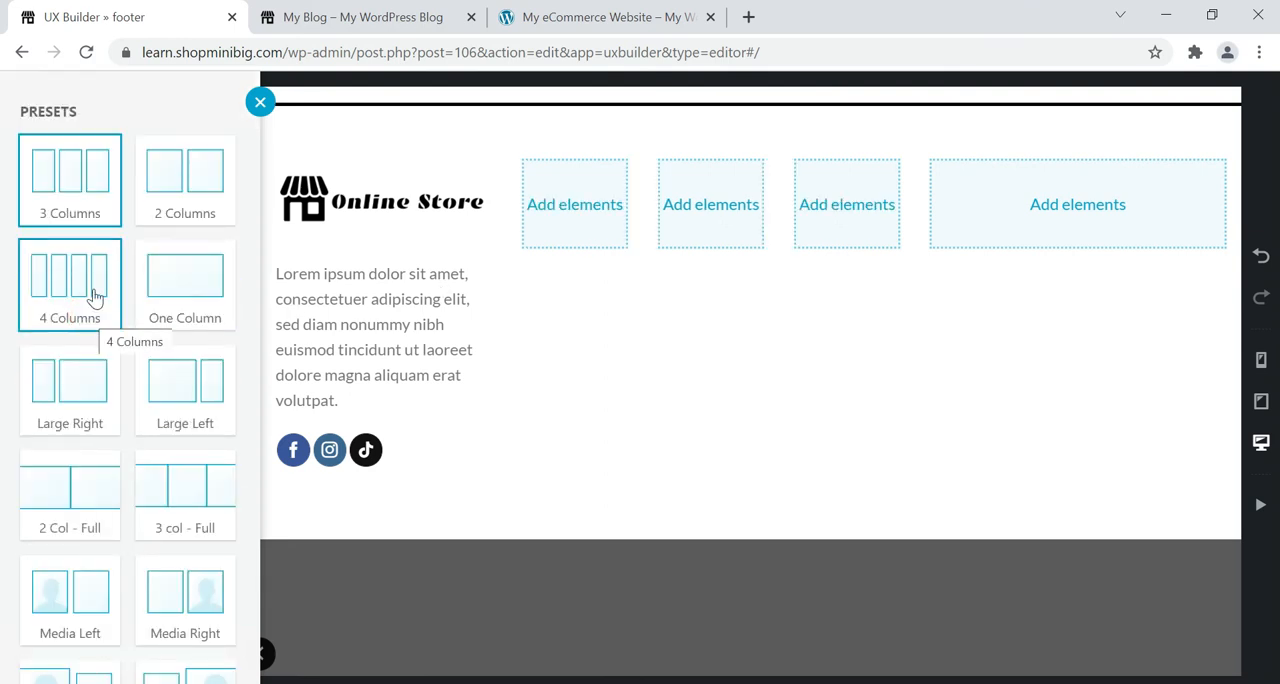
pyautogui.click(174, 199)
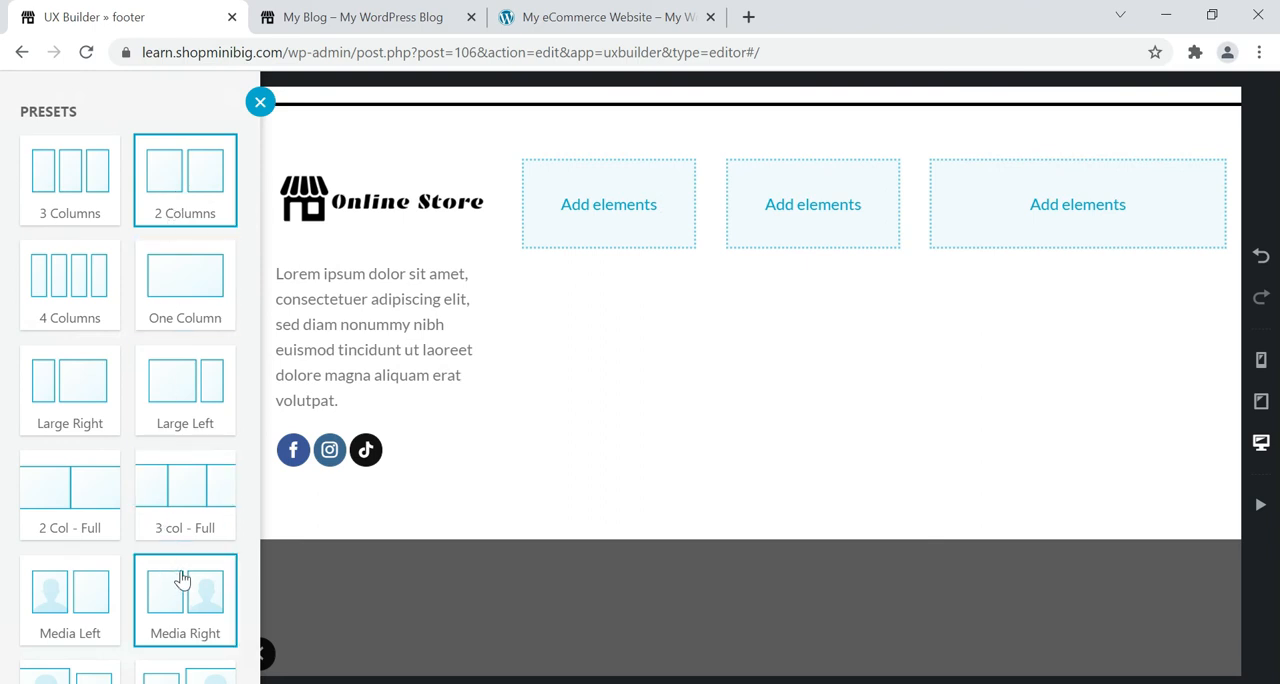
pyautogui.click(593, 217)
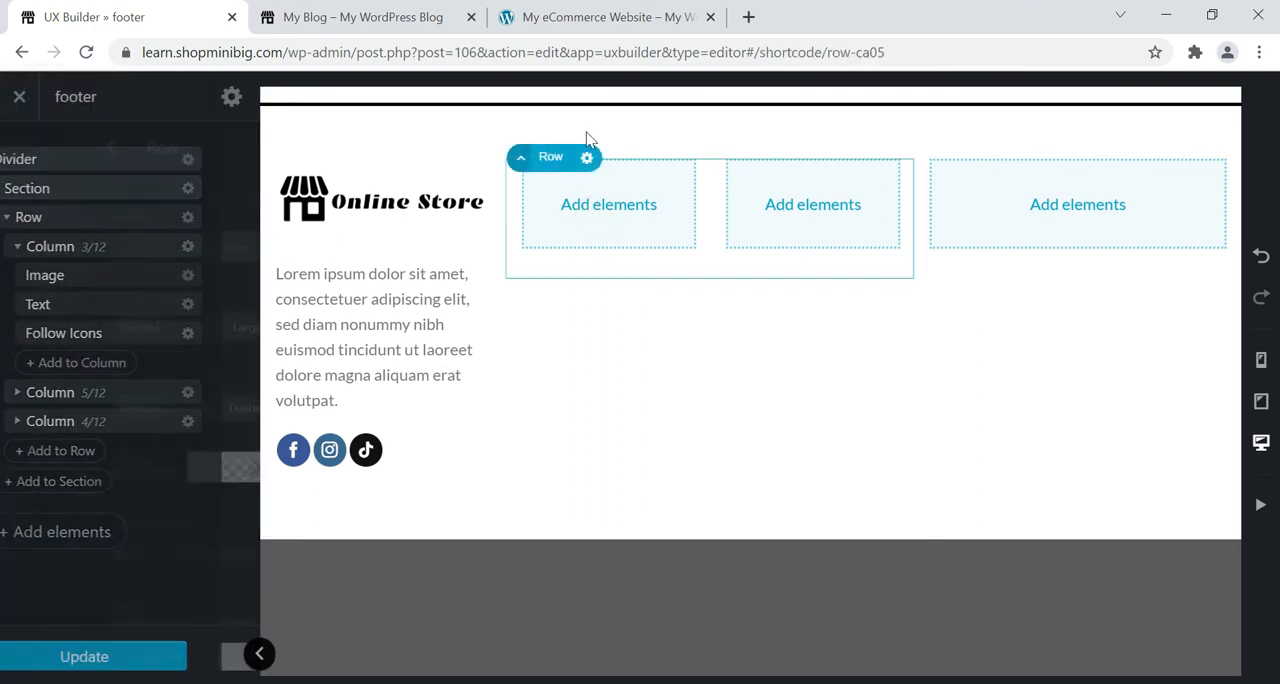
# Switch to the My eCommerce Website page and examine the "My account" heading in its reference footer.
pyautogui.click(580, 18)
pyautogui.moveTo(415, 333); pyautogui.dragTo(347, 352)
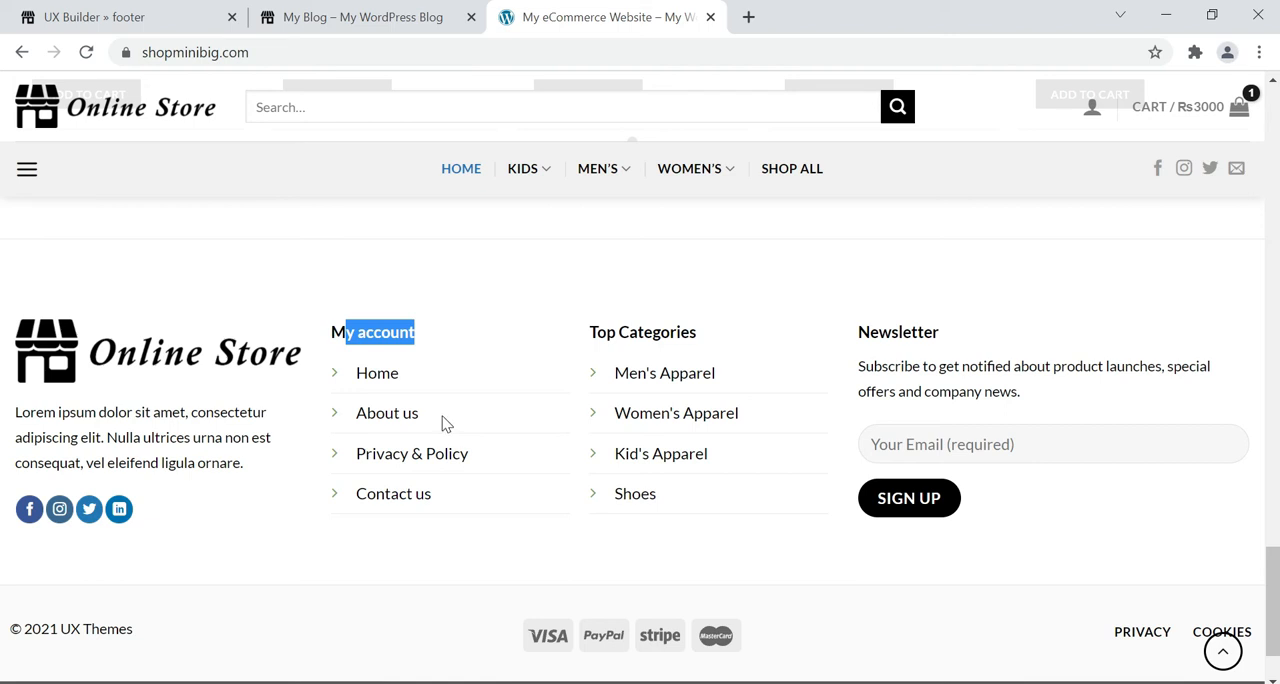
# Return to the UX Builder page and insert a Text element with the Paragraph preset in the nested row's first column.
pyautogui.click(143, 15)
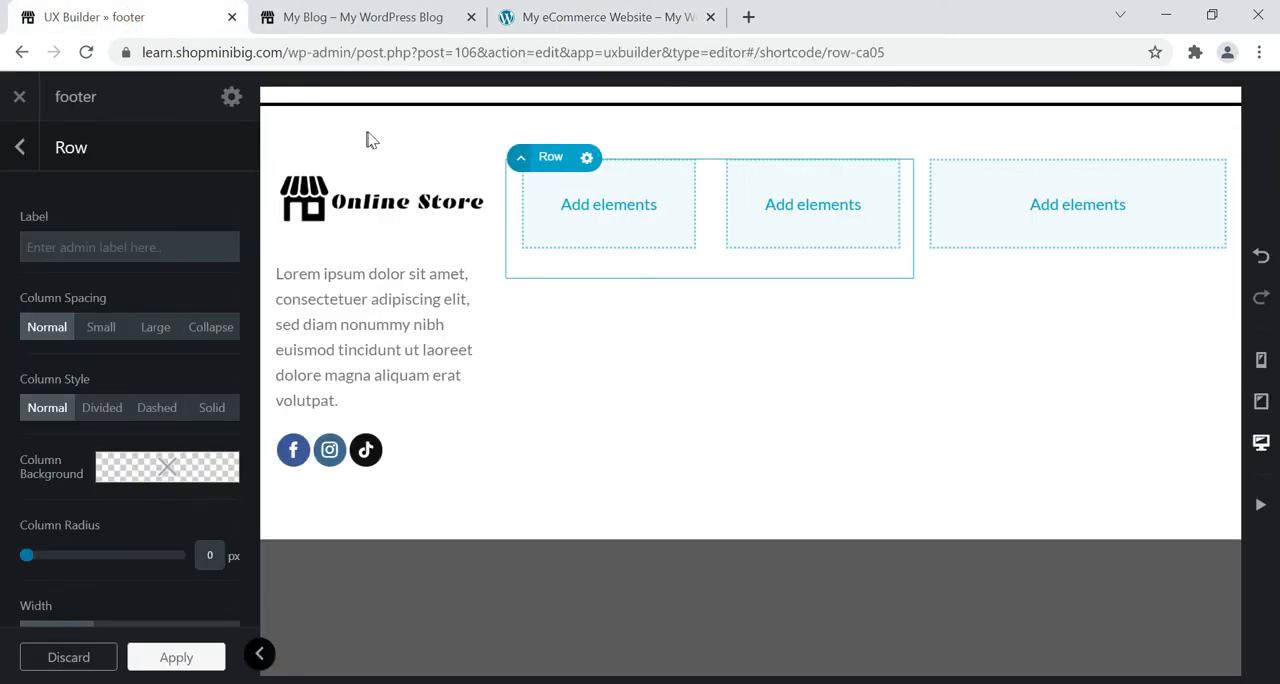
pyautogui.click(603, 215)
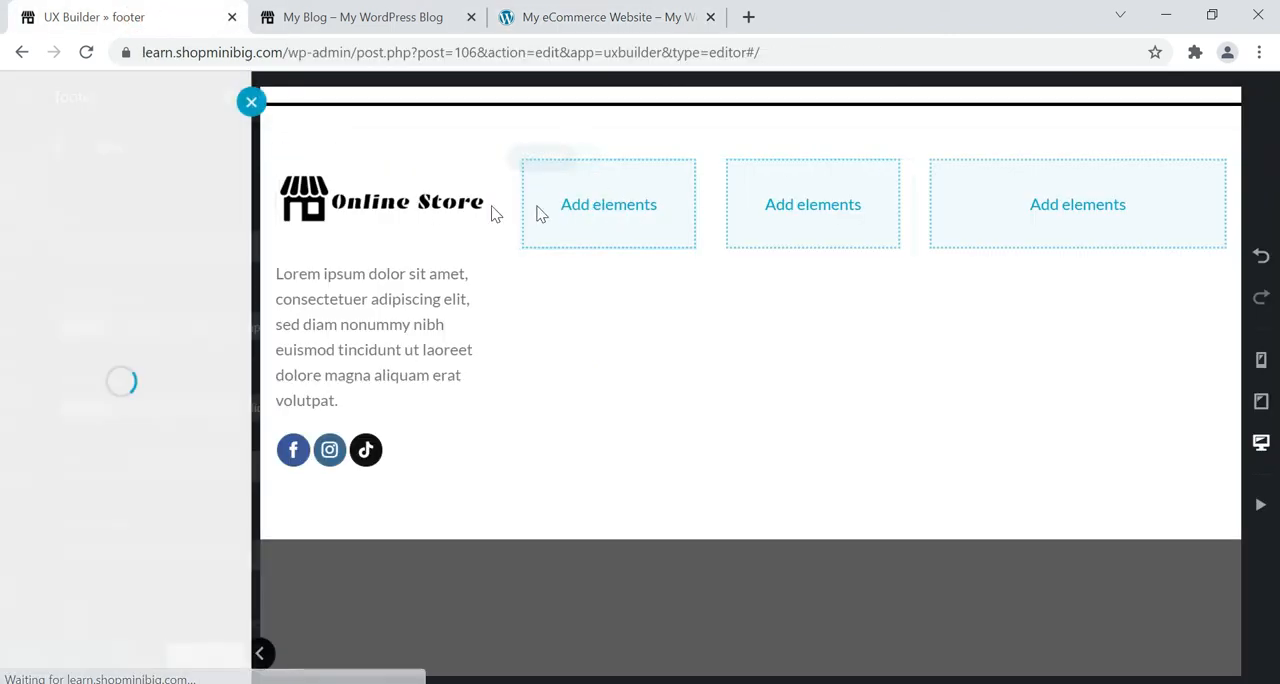
pyautogui.click(166, 203)
pyautogui.write('te')
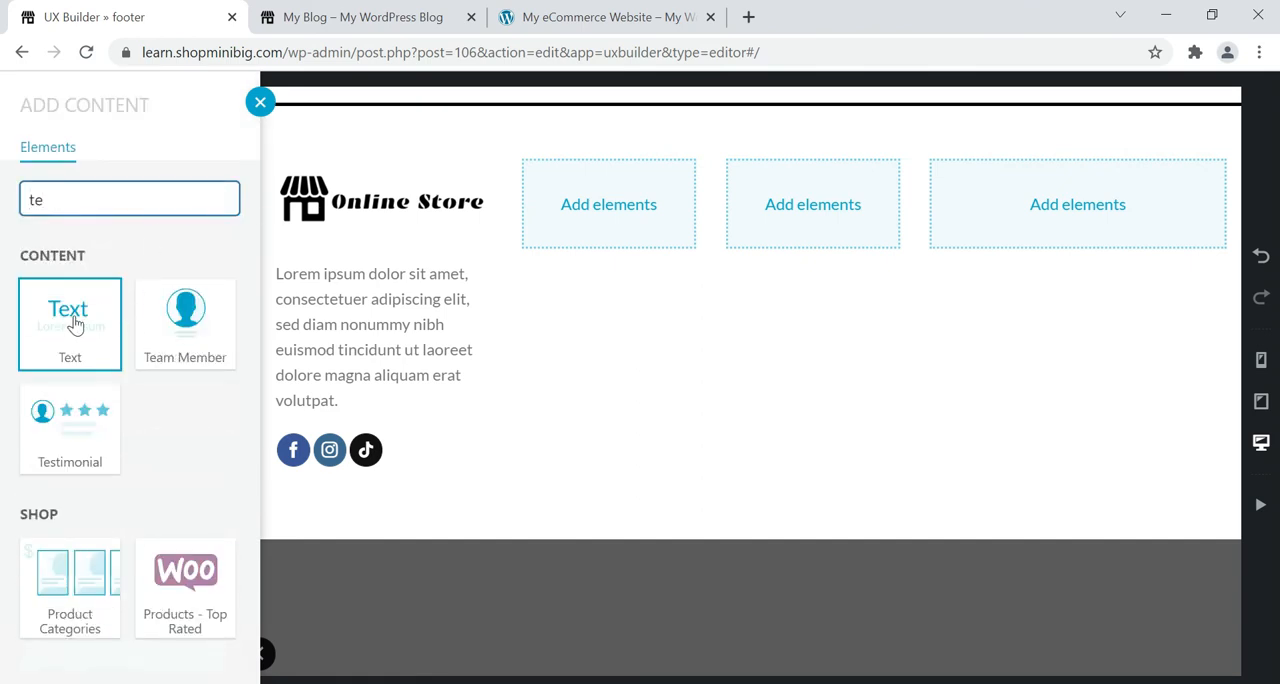
pyautogui.click(74, 324)
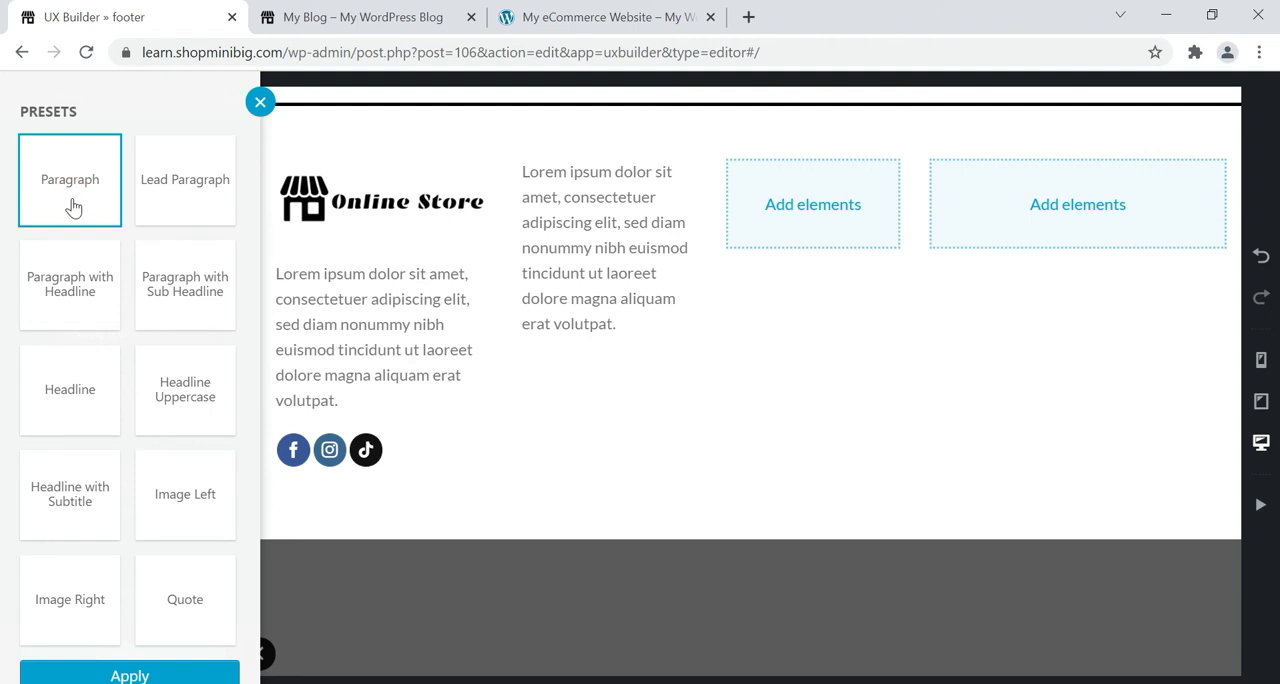
pyautogui.click(568, 268)
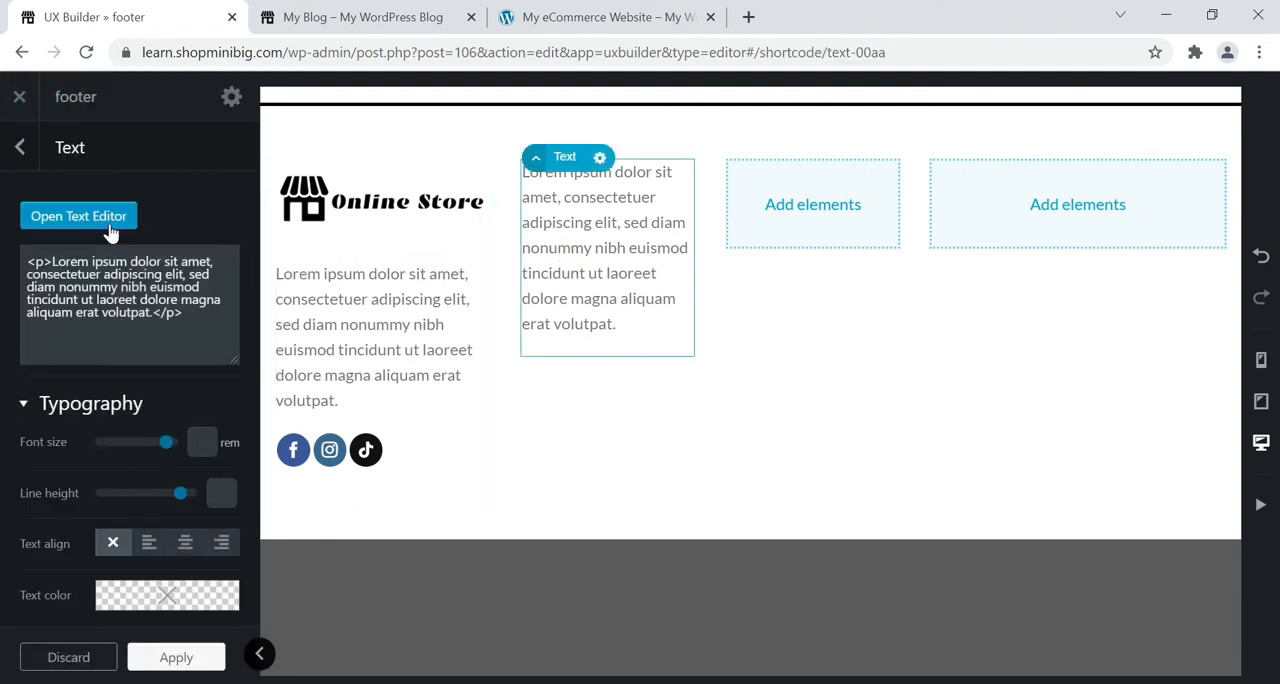
# Replace the new text element's placeholder paragraph with "Explore more".
pyautogui.click(110, 224)
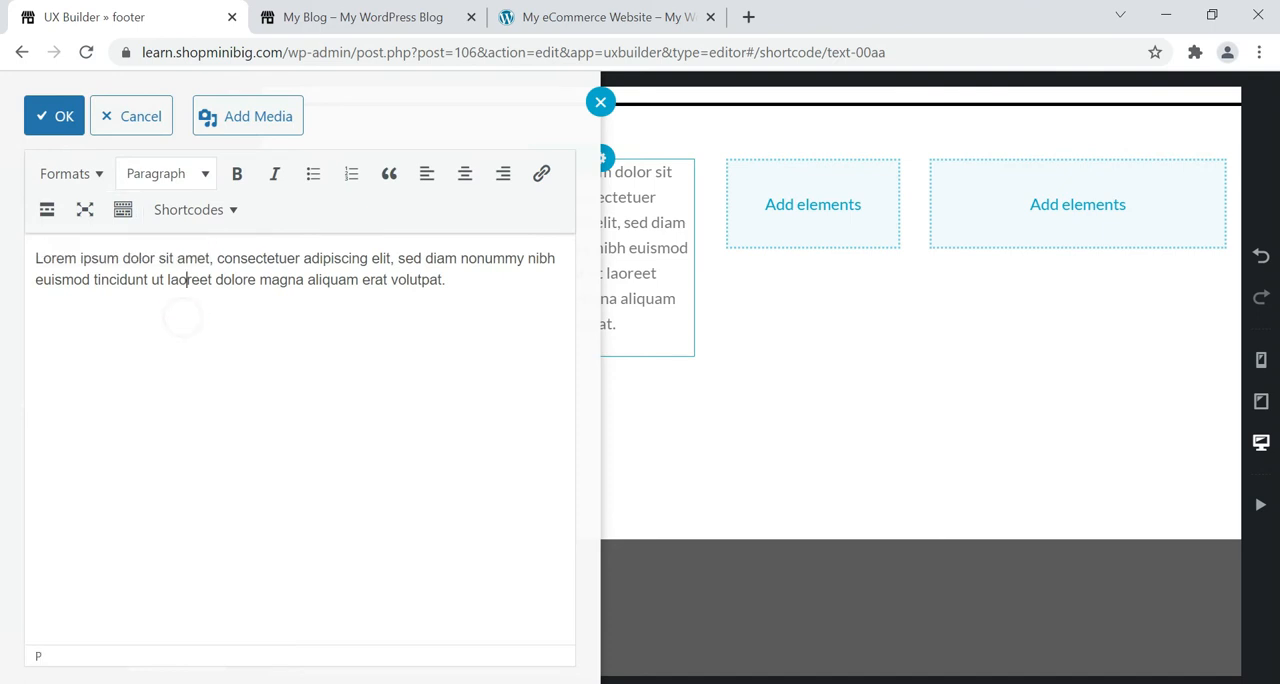
pyautogui.moveTo(447, 280); pyautogui.dragTo(36, 258)
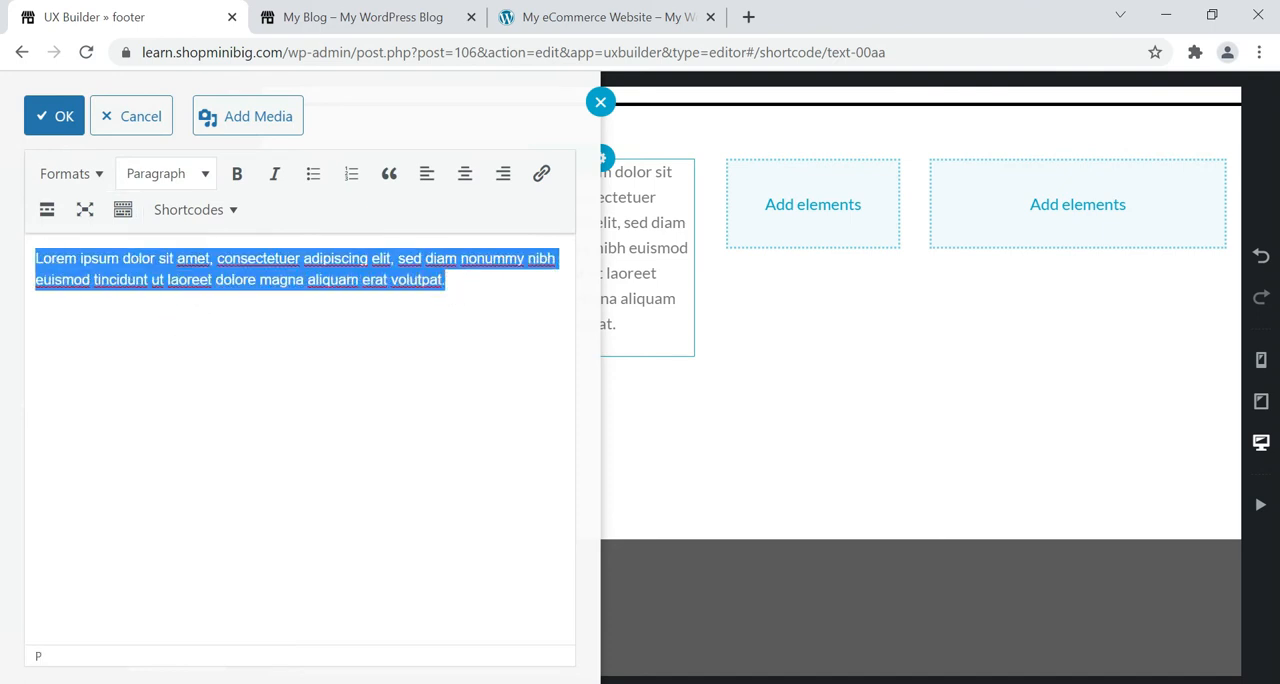
pyautogui.press('BackSpace')
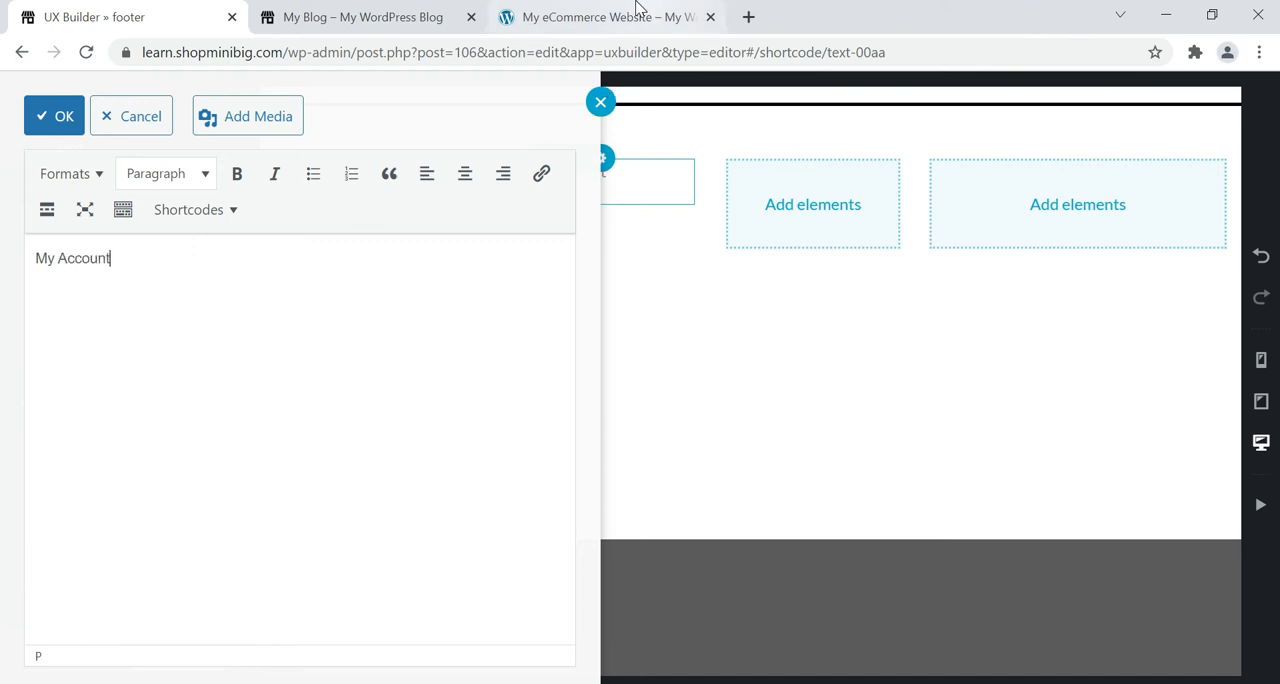
pyautogui.click(600, 17)
pyautogui.click(80, 17)
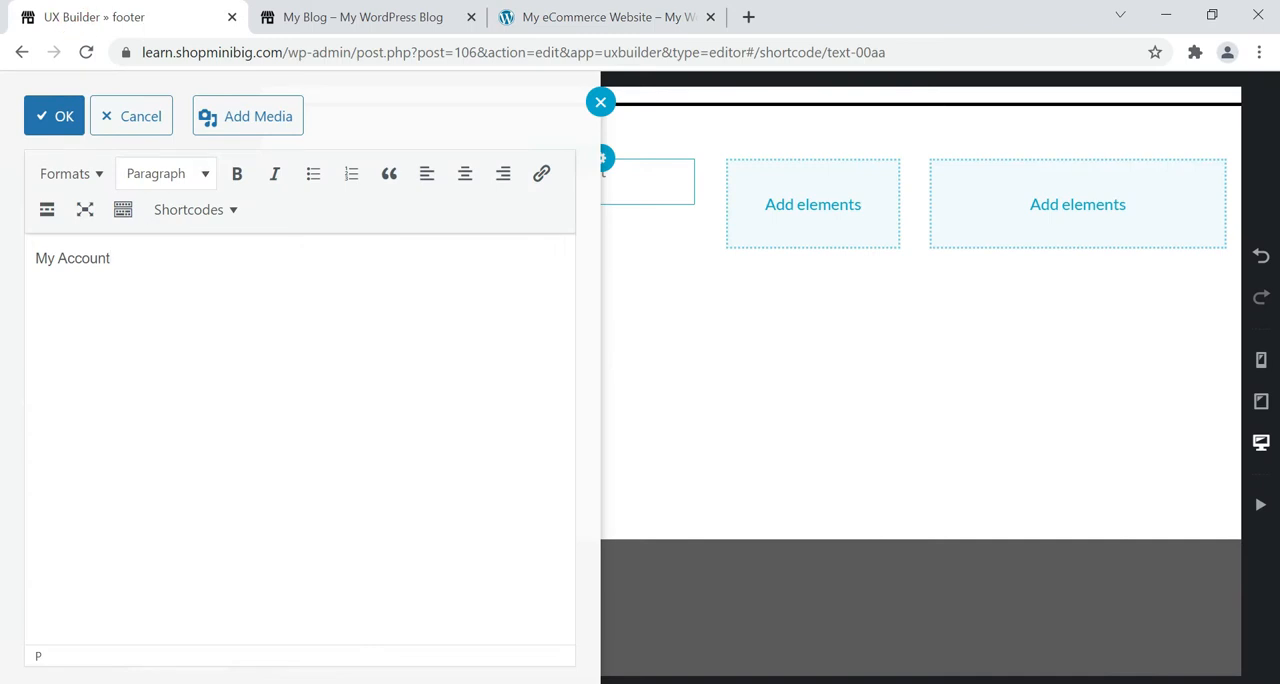
pyautogui.hotkey('ctrl', 'a')
pyautogui.write('Explore more')
# Format the "Explore more" line as Heading 4.
pyautogui.moveTo(166, 260); pyautogui.dragTo(35, 258)
pyautogui.click(177, 172)
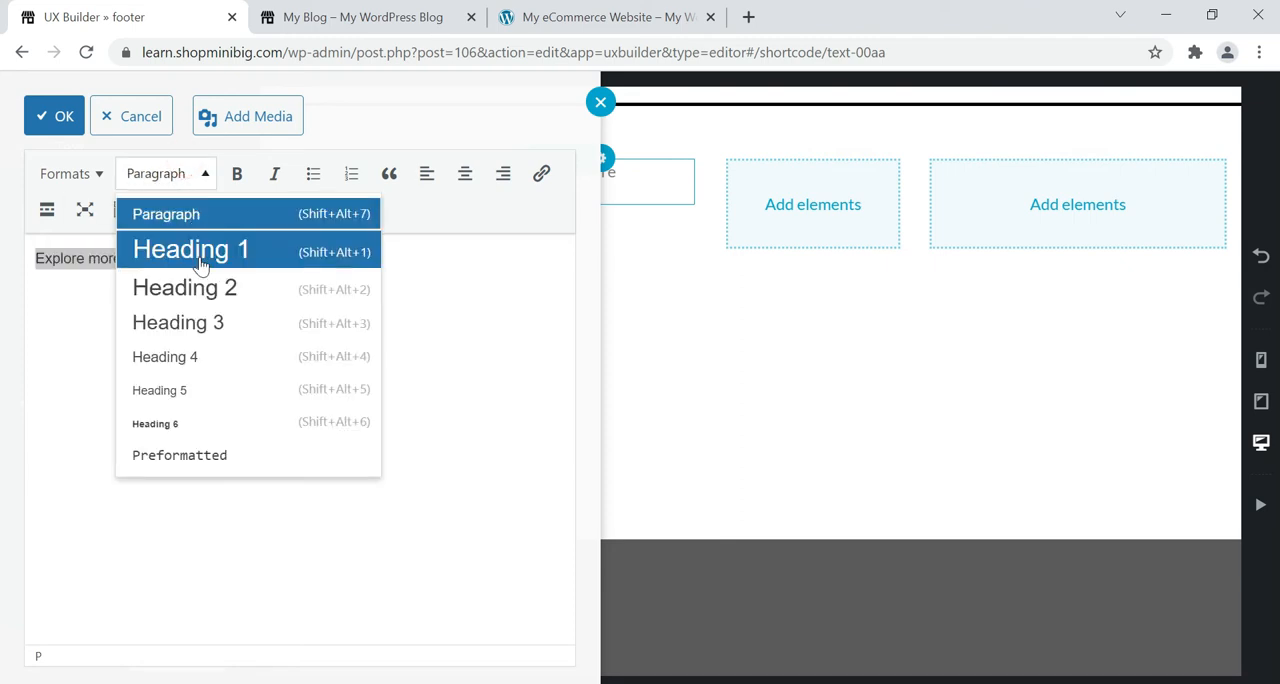
pyautogui.click(200, 250)
pyautogui.click(211, 160)
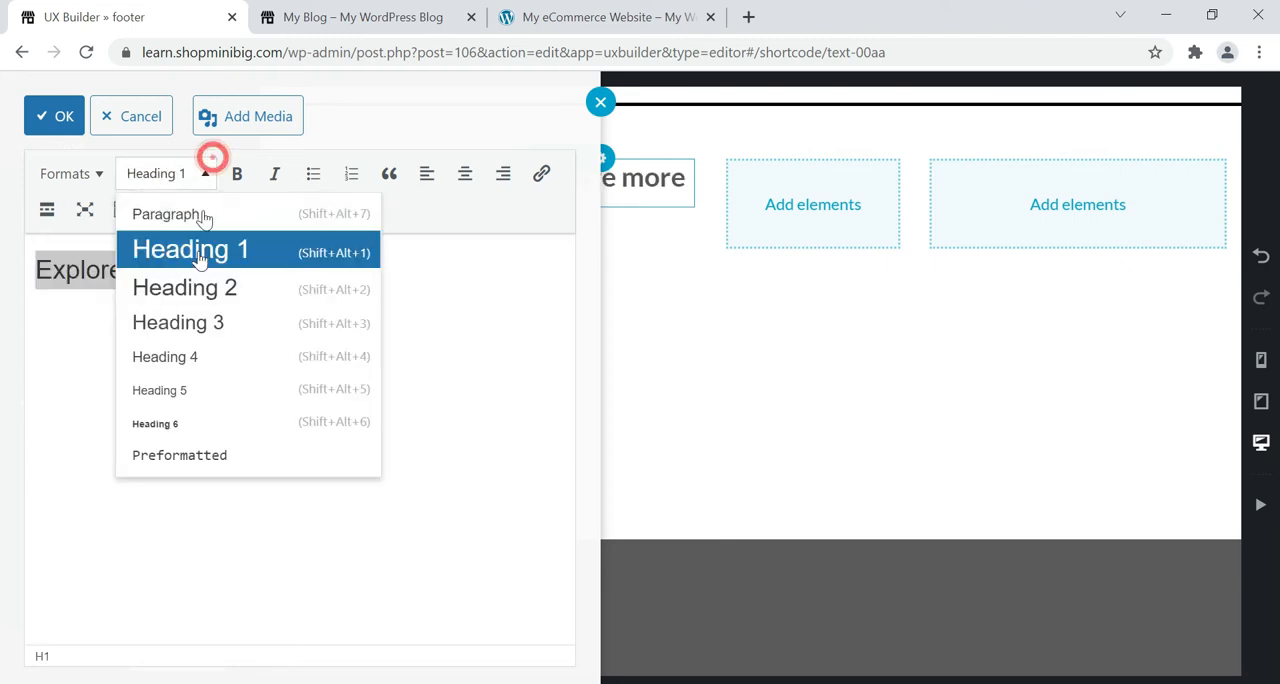
pyautogui.click(190, 322)
pyautogui.click(192, 178)
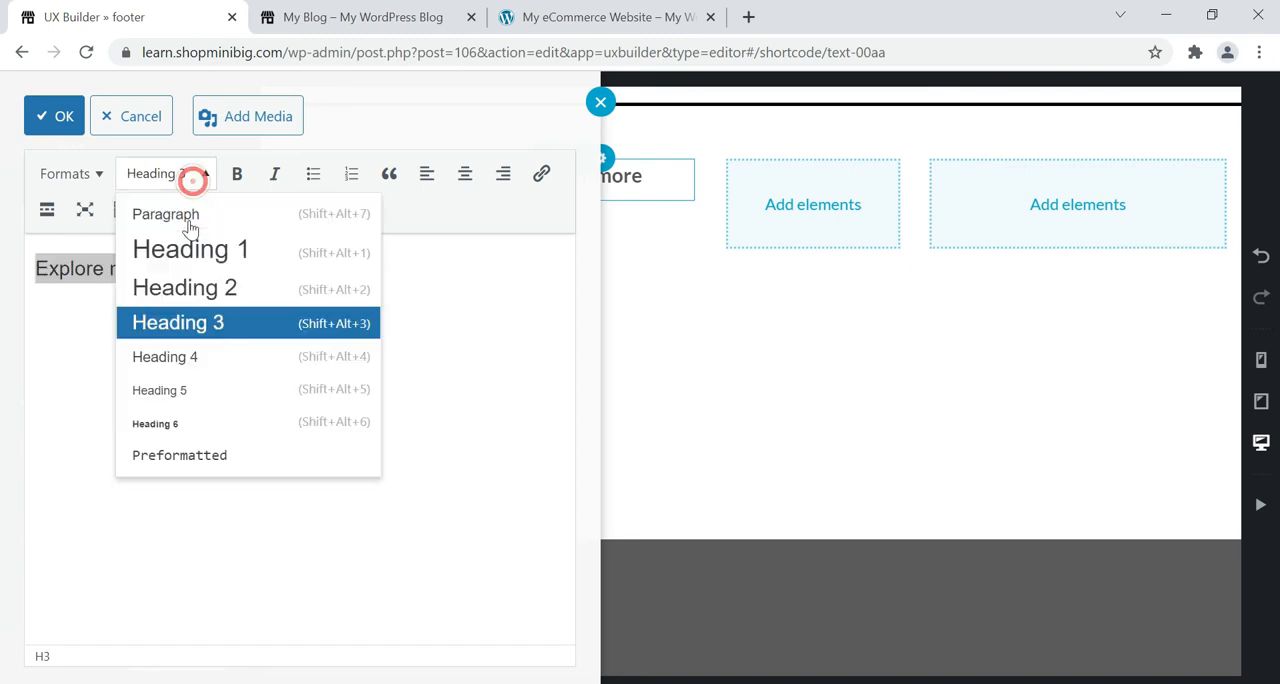
pyautogui.click(186, 357)
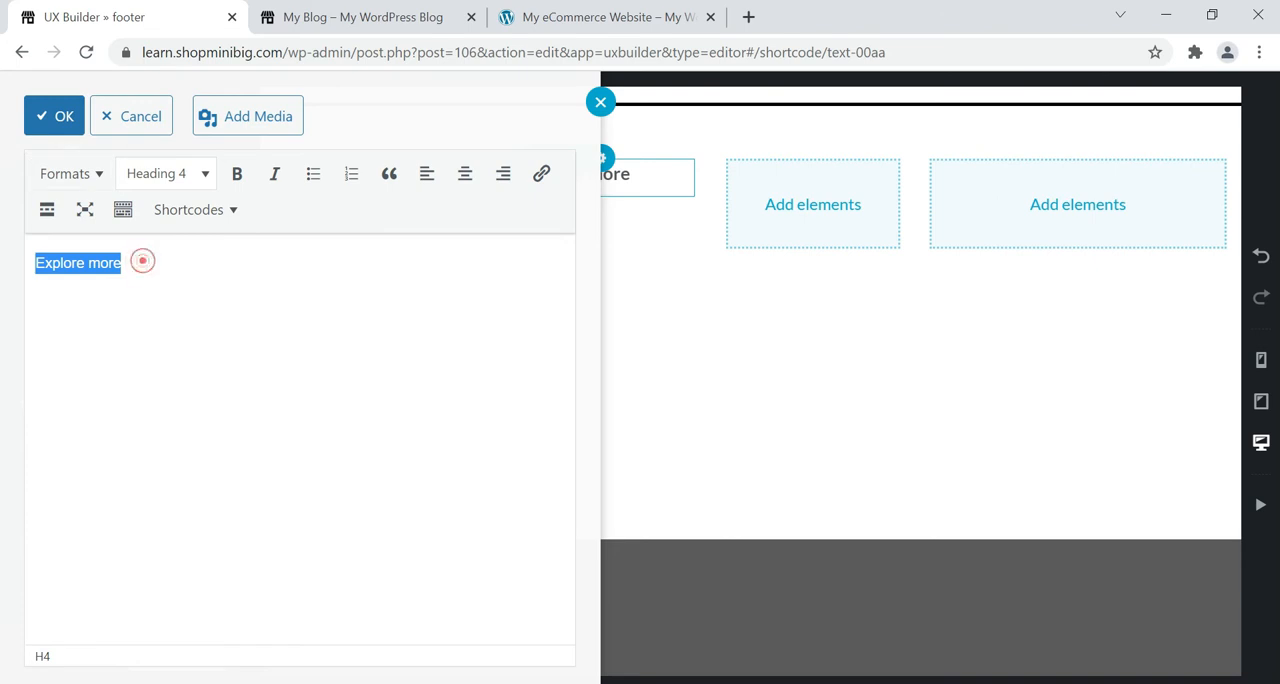
# Add the lines "Home", "About us", "Privacy & Policy" and "Contact us" below the heading, following the reference footer, and save the text.
pyautogui.click(124, 264)
pyautogui.press('Return')
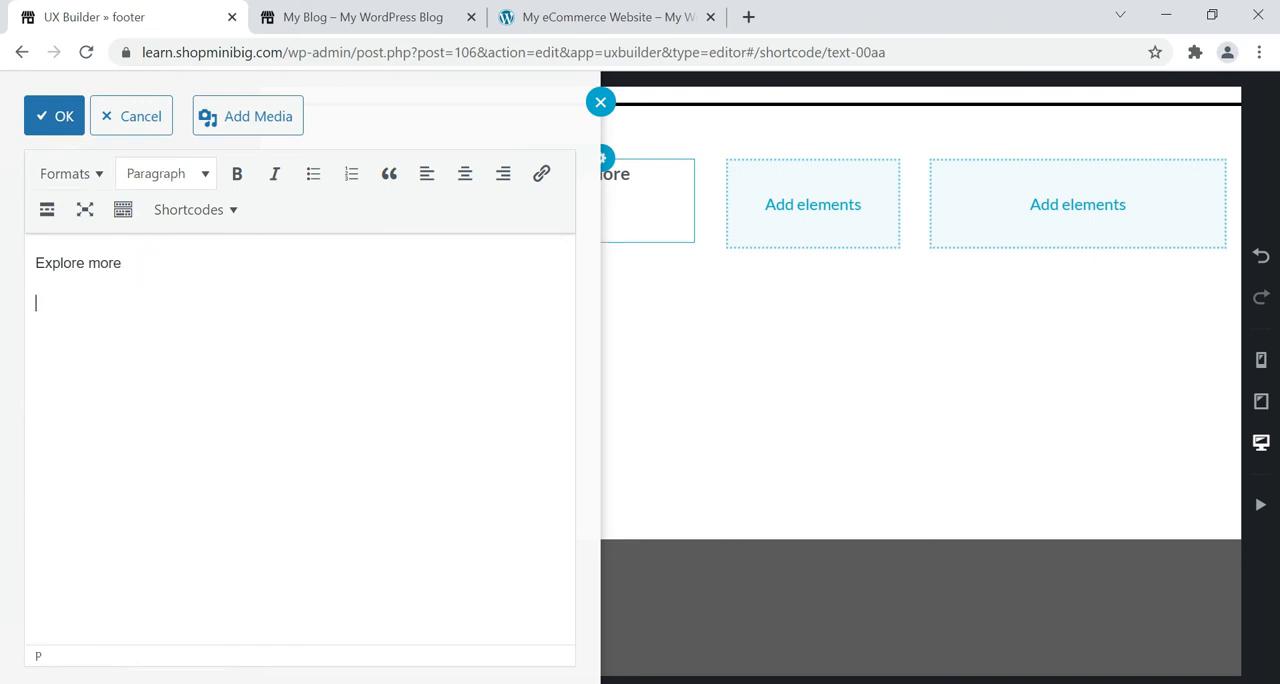
pyautogui.click(500, 24)
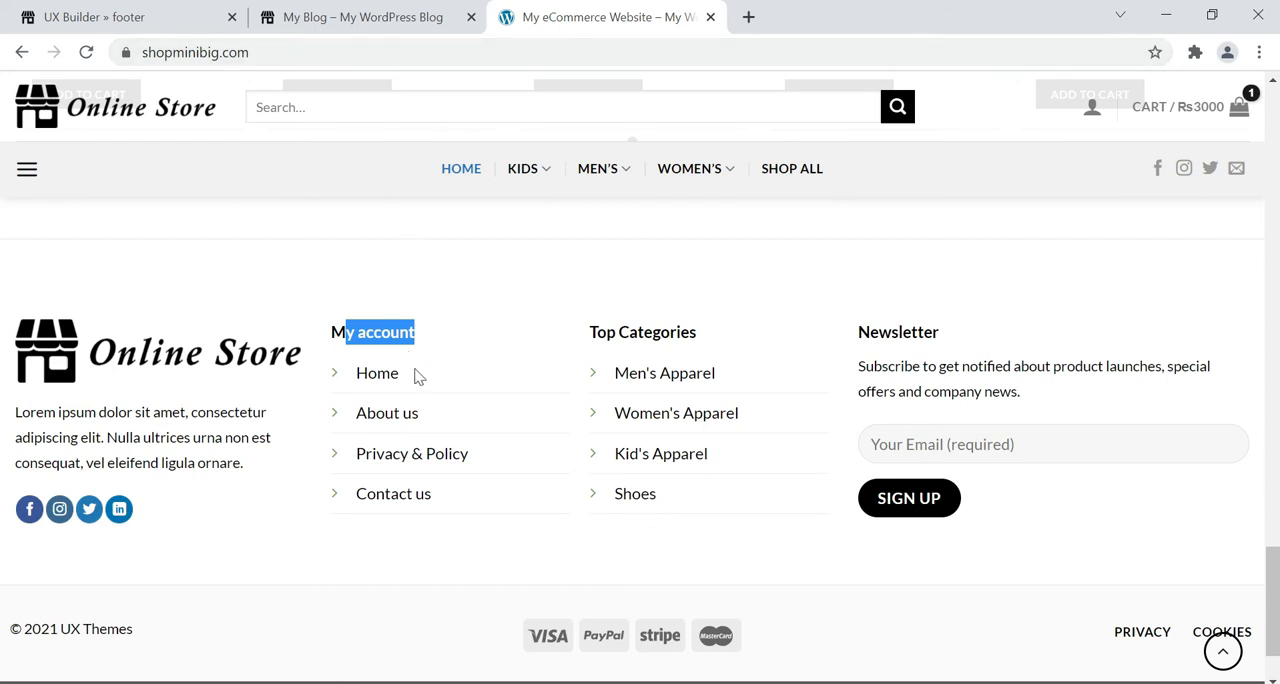
pyautogui.click(160, 12)
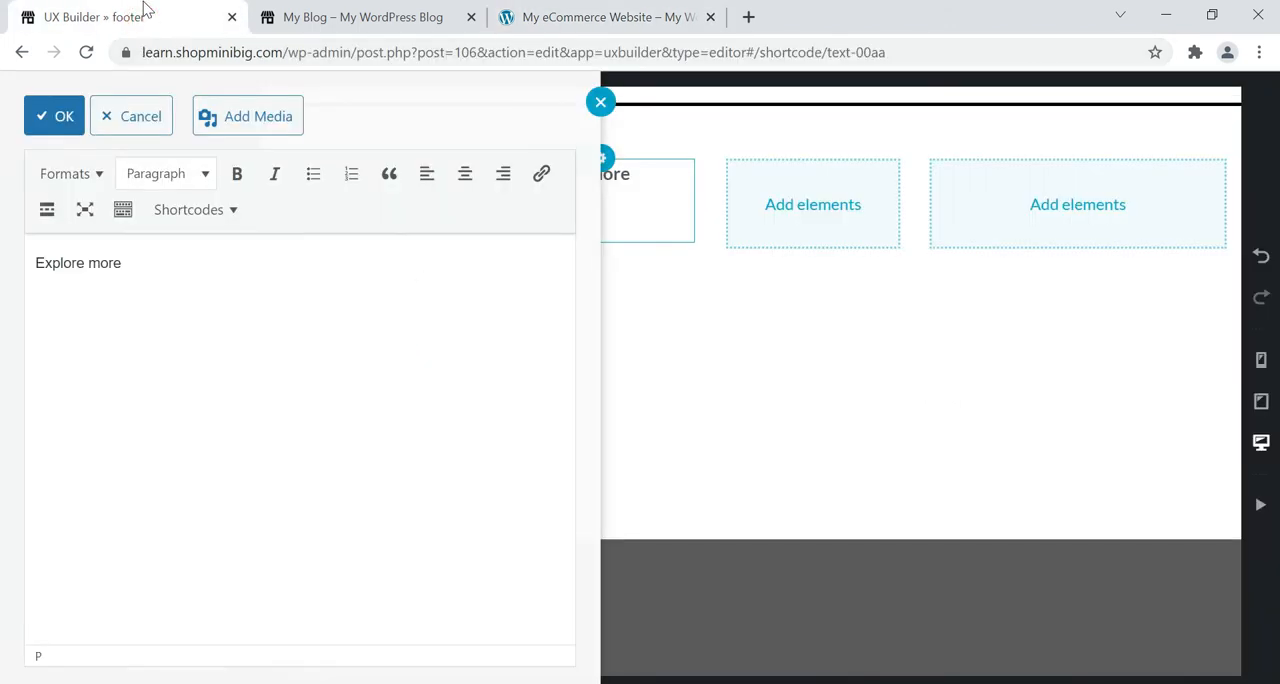
pyautogui.press('Return')
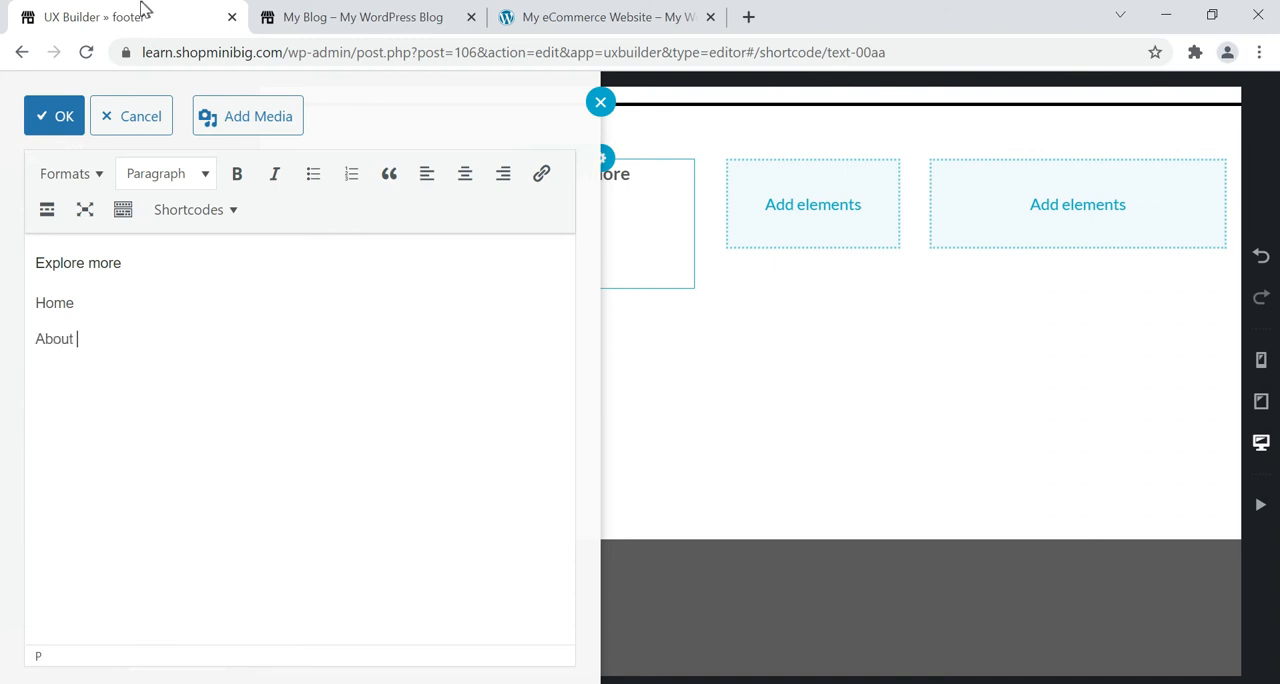
pyautogui.write('About us')
pyautogui.press('Return')
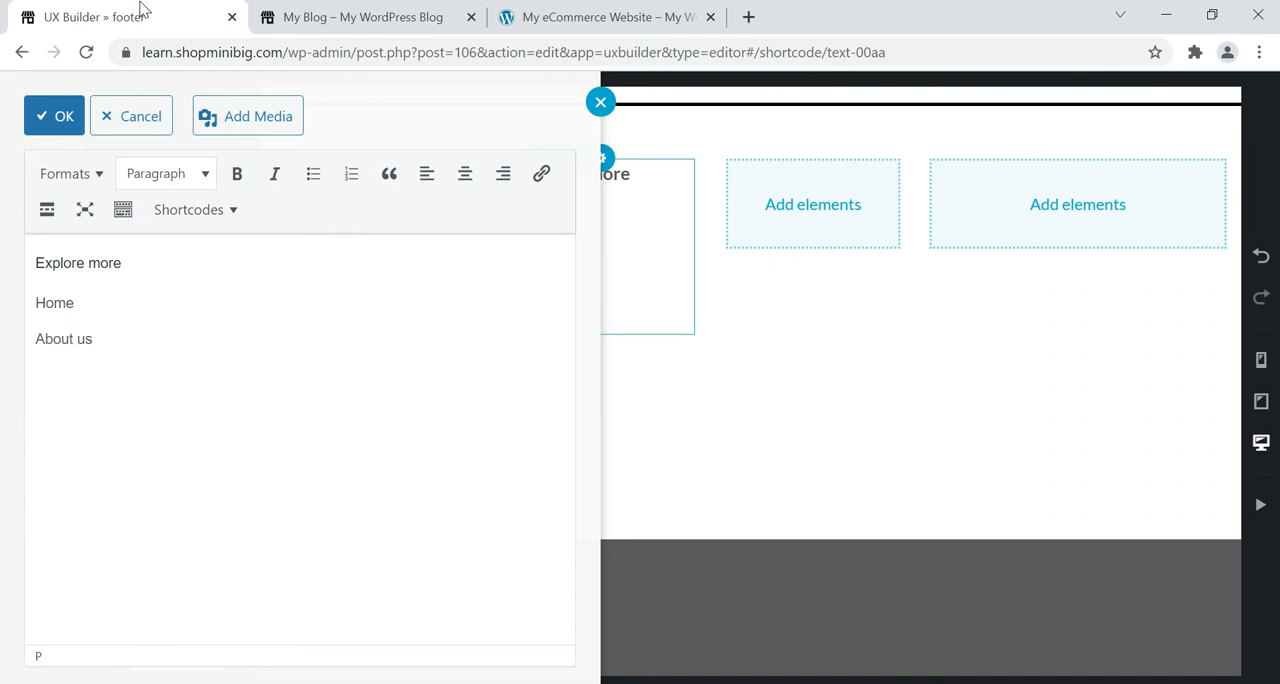
pyautogui.click(500, 14)
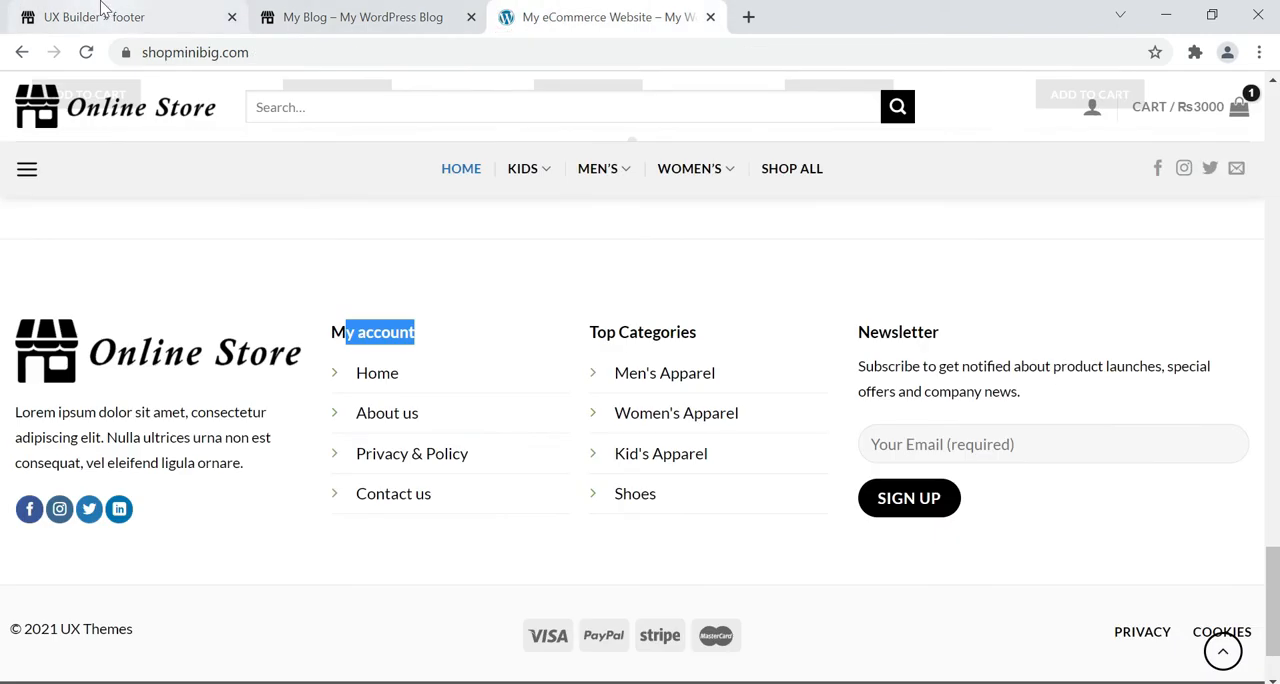
pyautogui.click(102, 12)
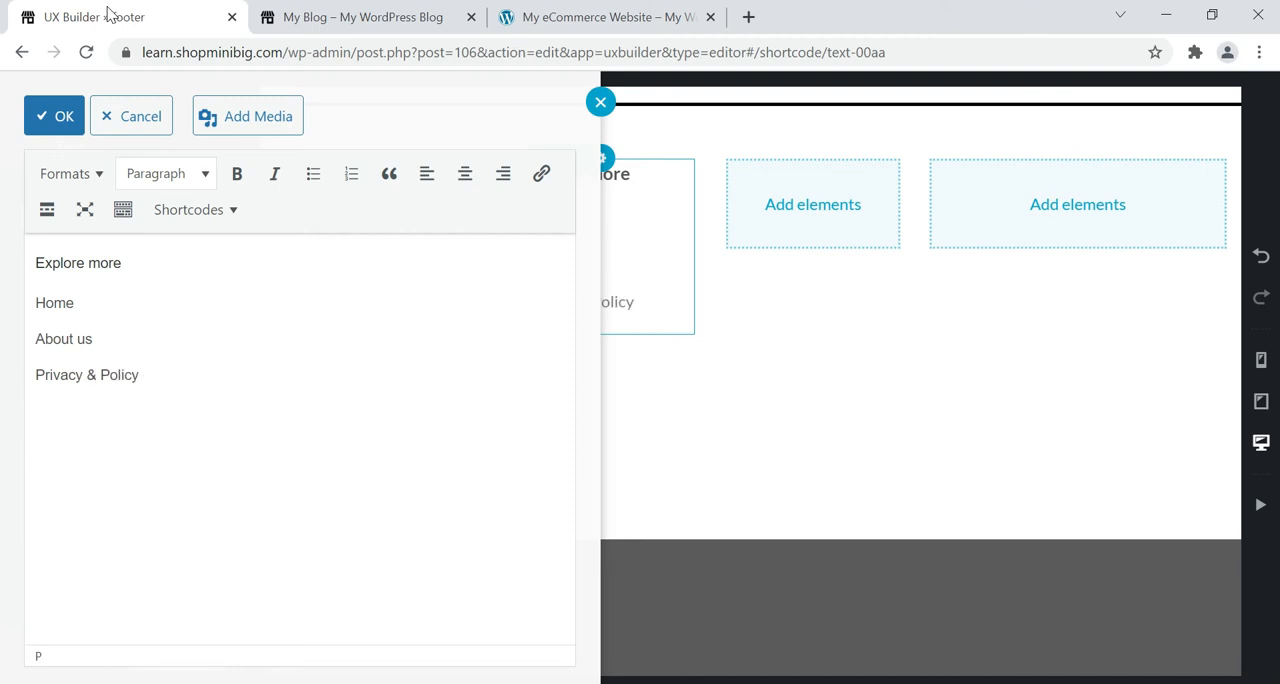
pyautogui.press('Return')
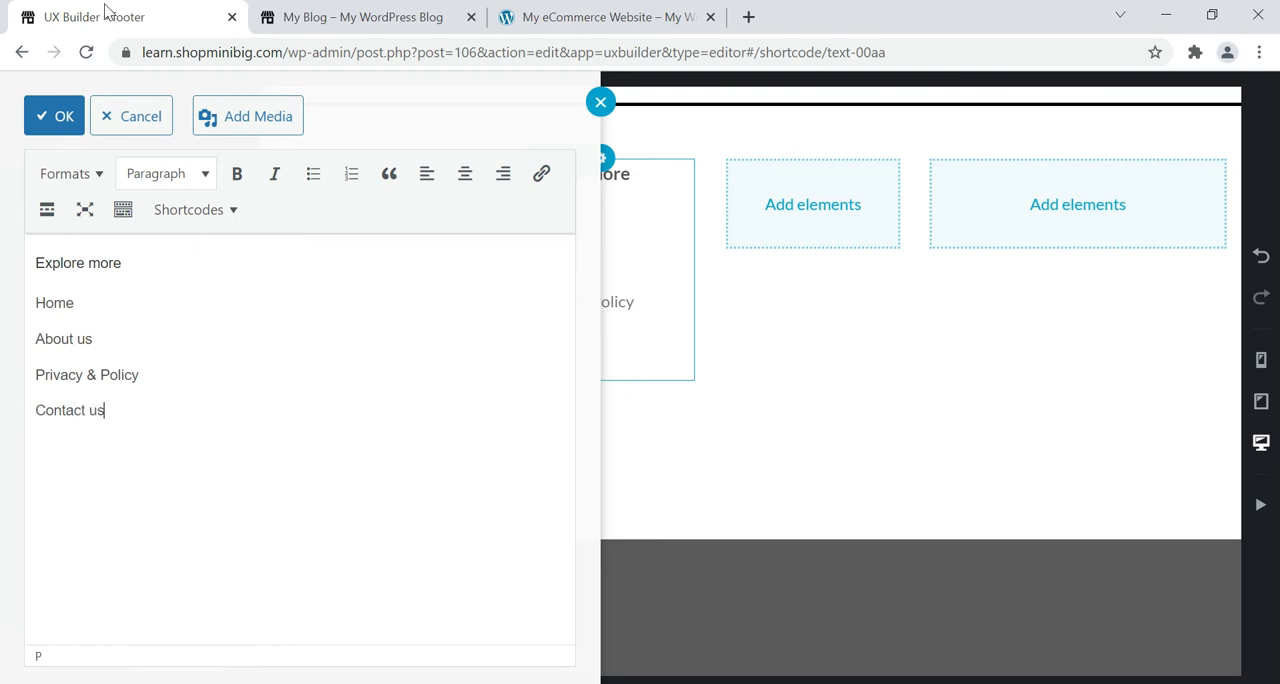
pyautogui.click(60, 124)
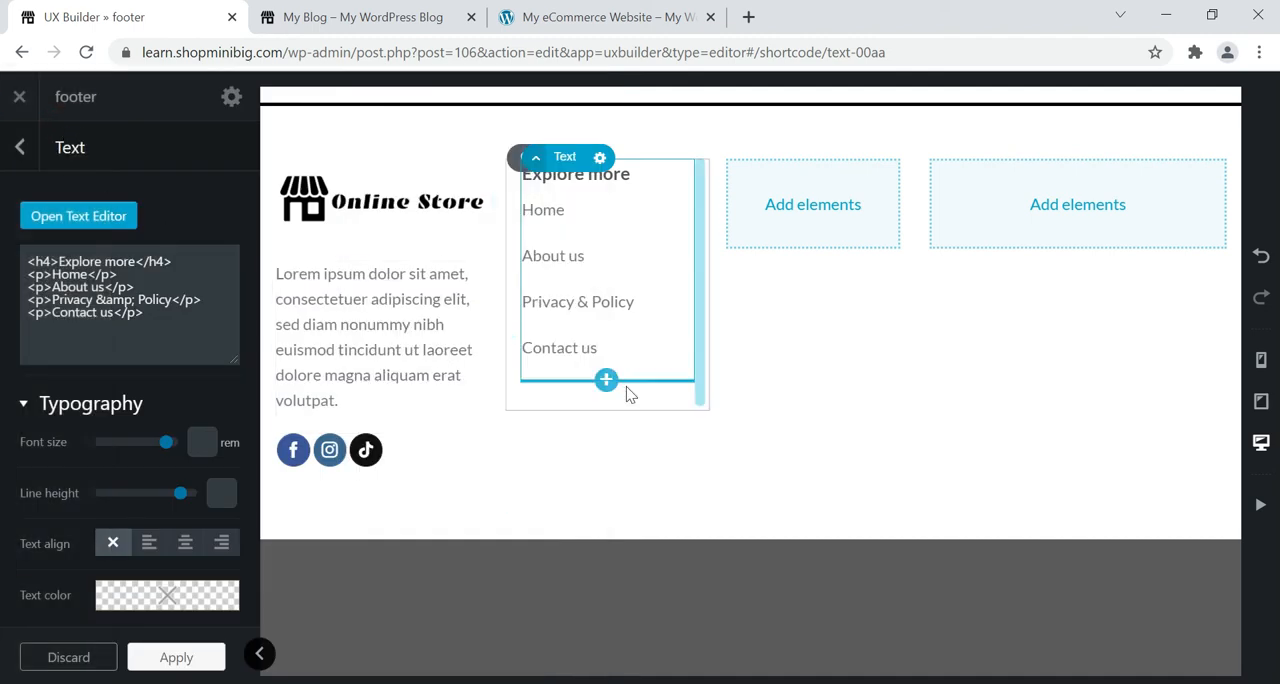
# Turn the four lines from "Home" to "Contact us" into a bulleted list and save the text.
pyautogui.click(80, 226)
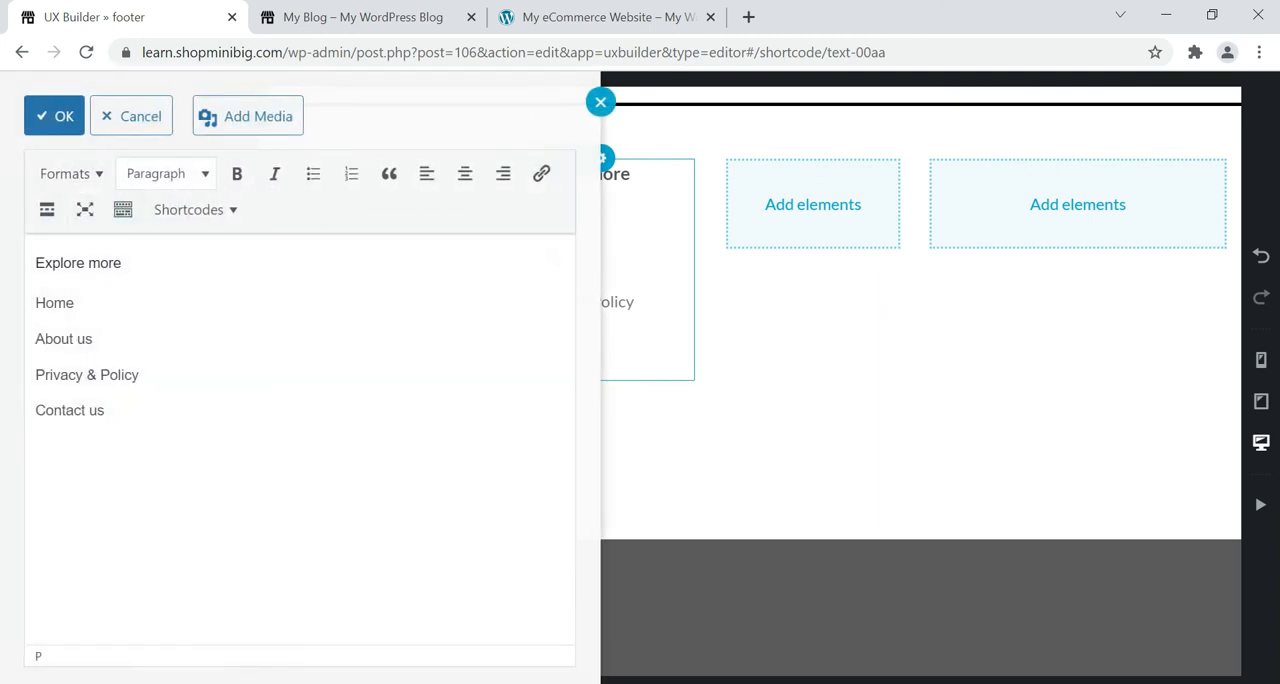
pyautogui.moveTo(129, 415); pyautogui.dragTo(36, 302)
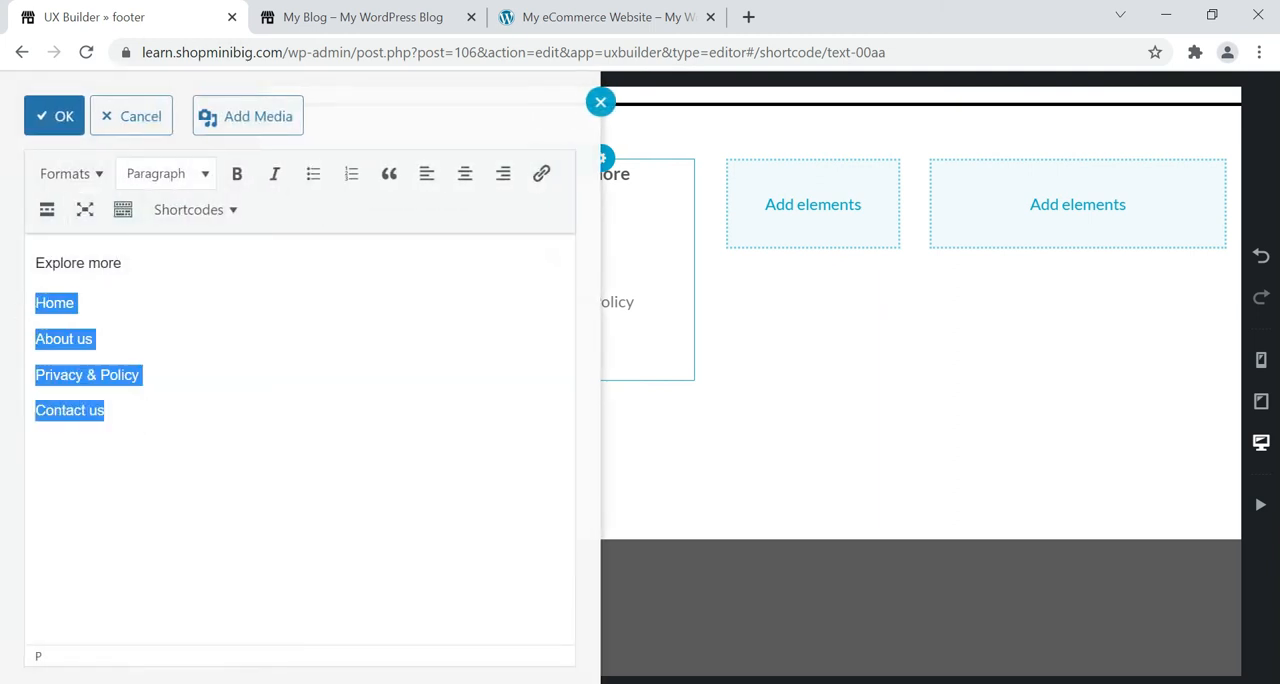
pyautogui.click(313, 176)
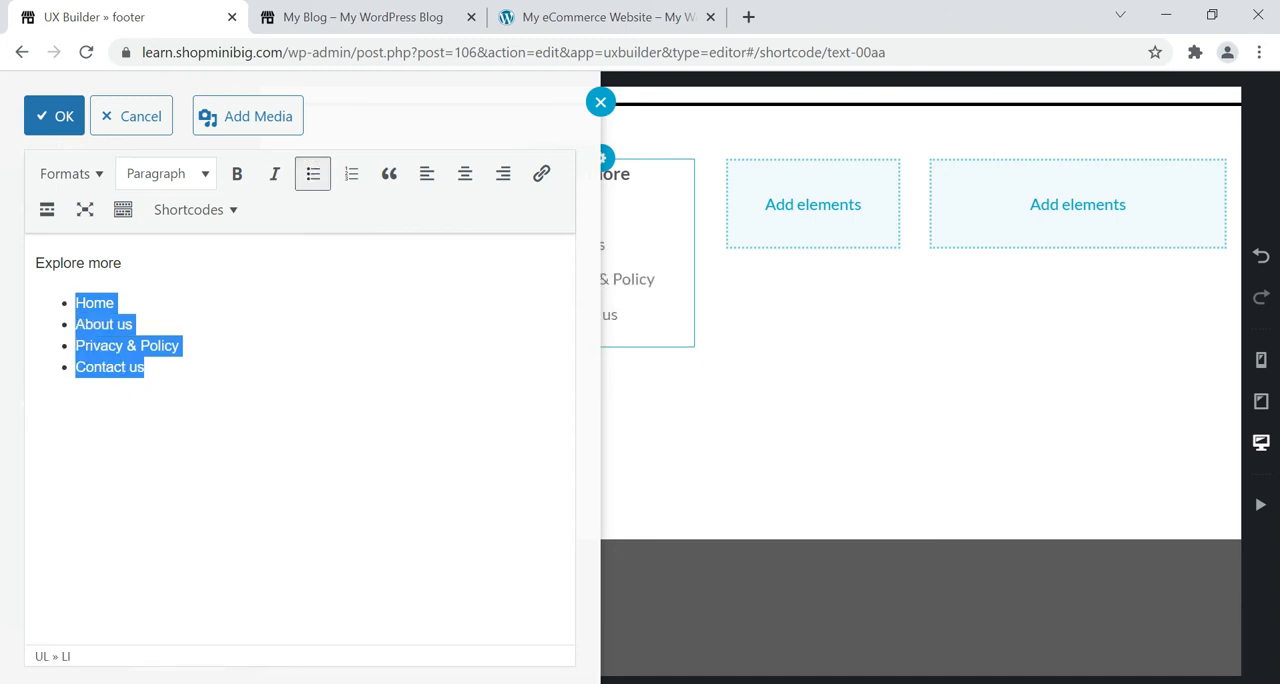
pyautogui.click(58, 125)
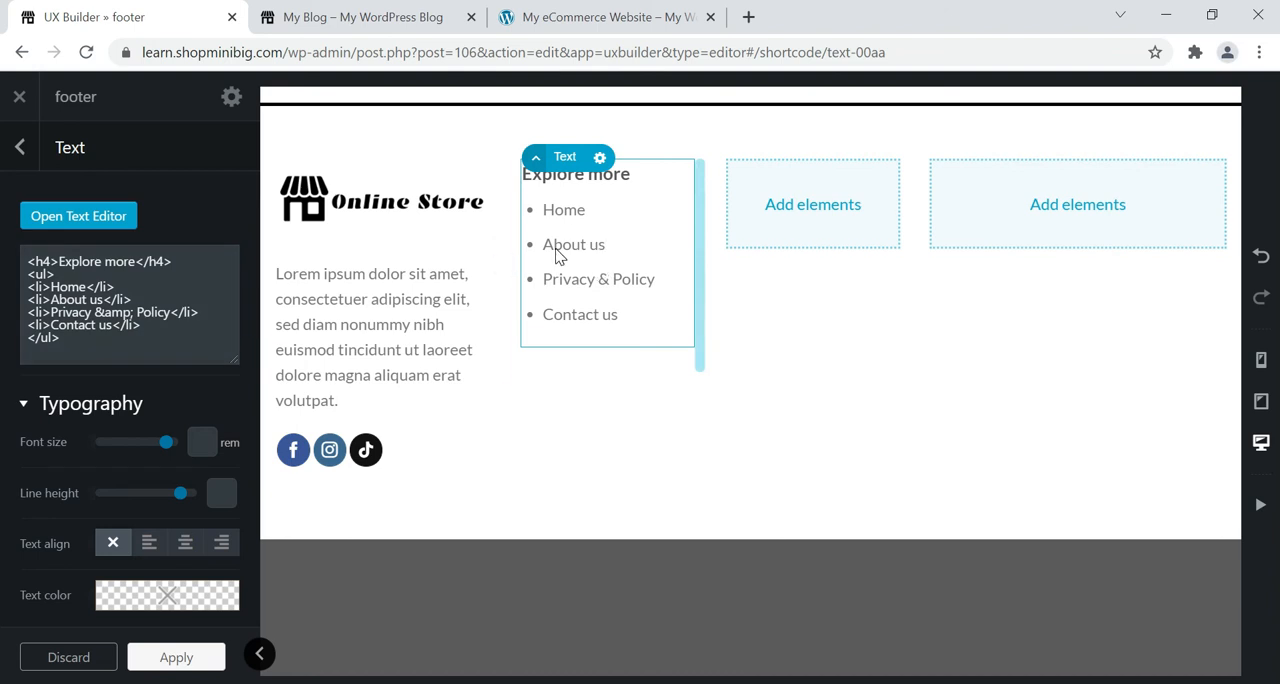
# Apply the "Bullets List - Arrow" style to the four list items to match the reference footer, and save the text.
pyautogui.click(640, 14)
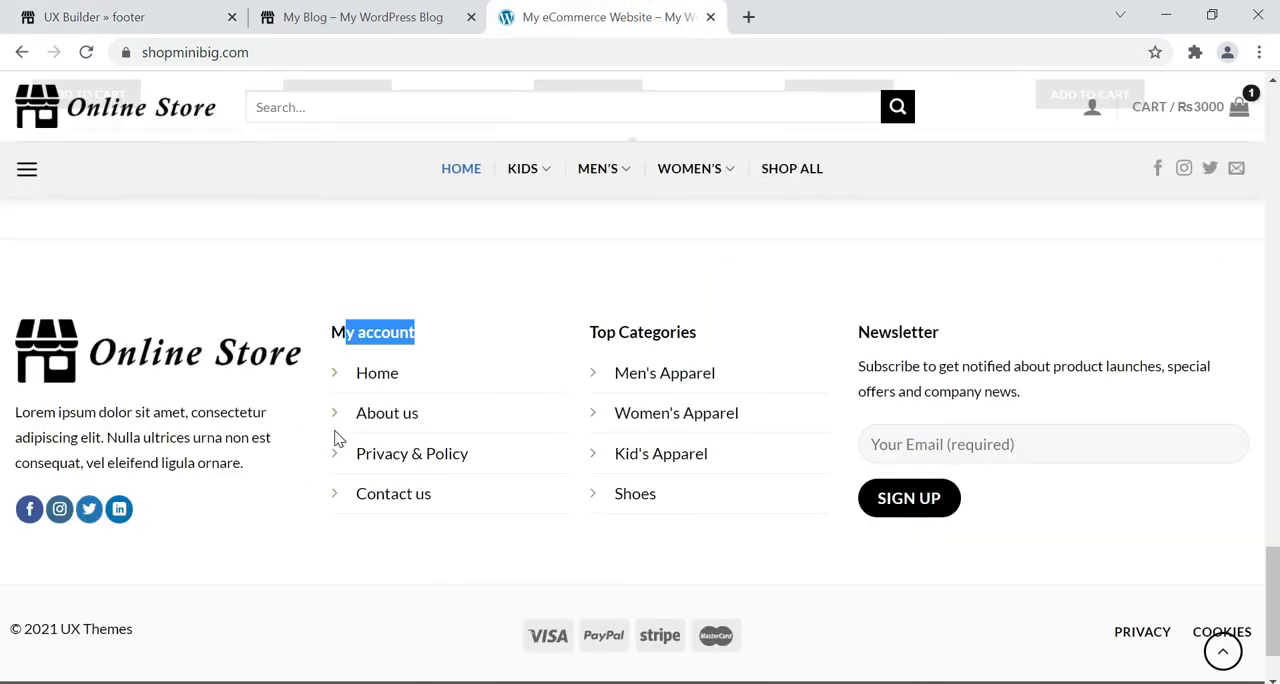
pyautogui.click(168, 15)
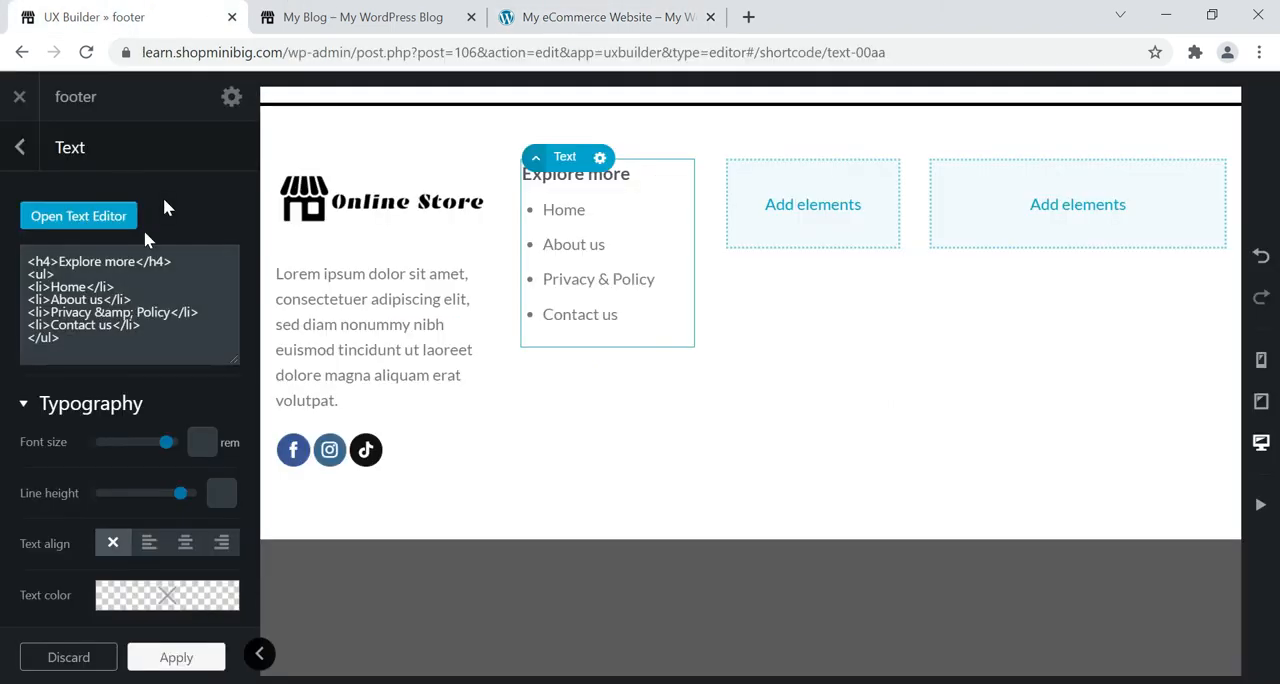
pyautogui.click(58, 216)
pyautogui.moveTo(158, 367); pyautogui.dragTo(75, 300)
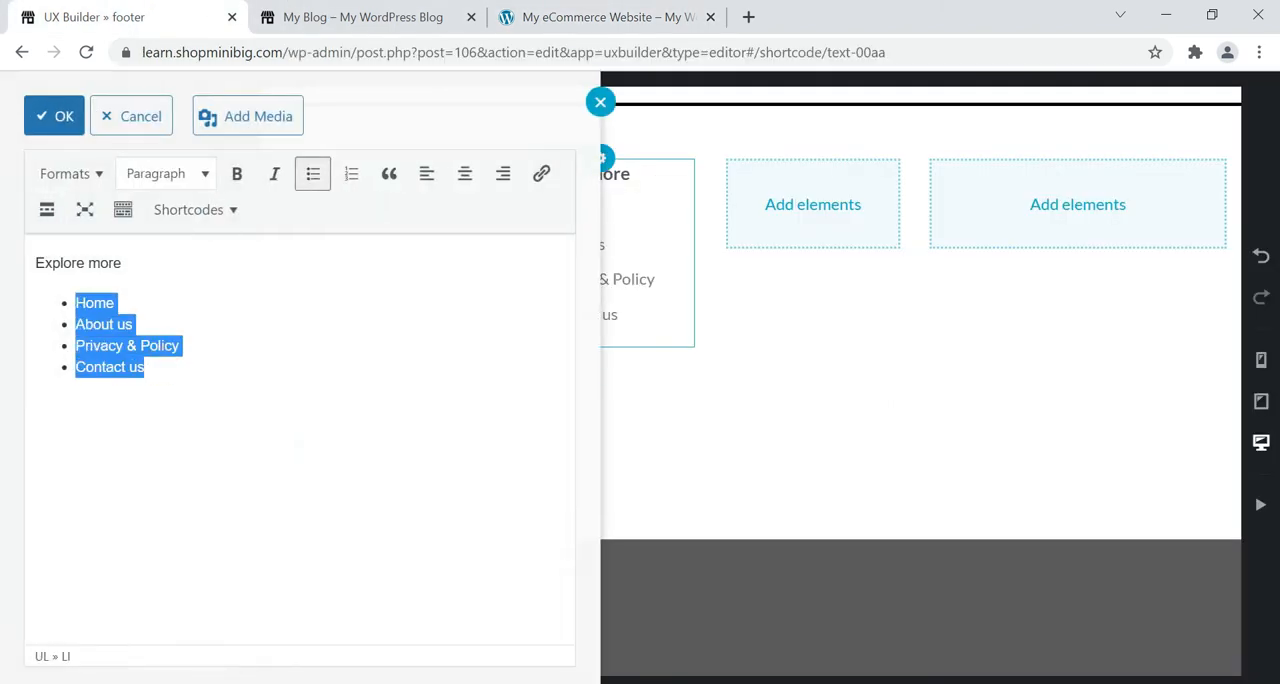
pyautogui.click(104, 178)
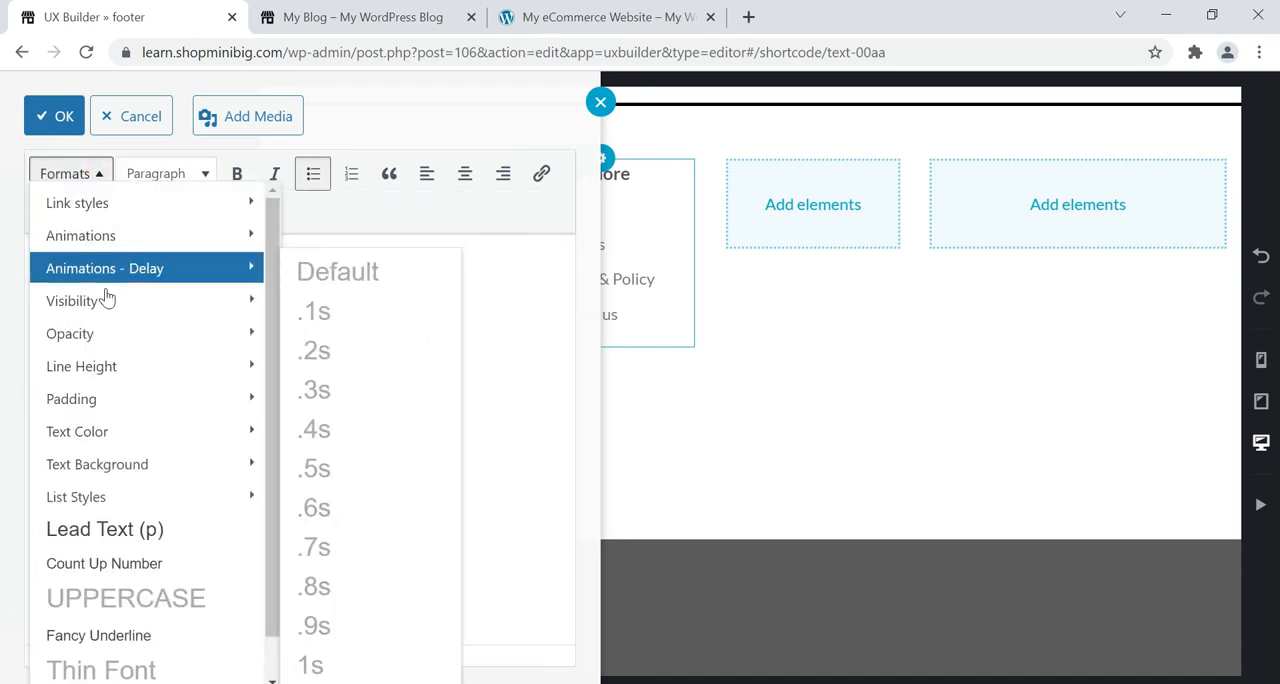
pyautogui.moveTo(147, 510)
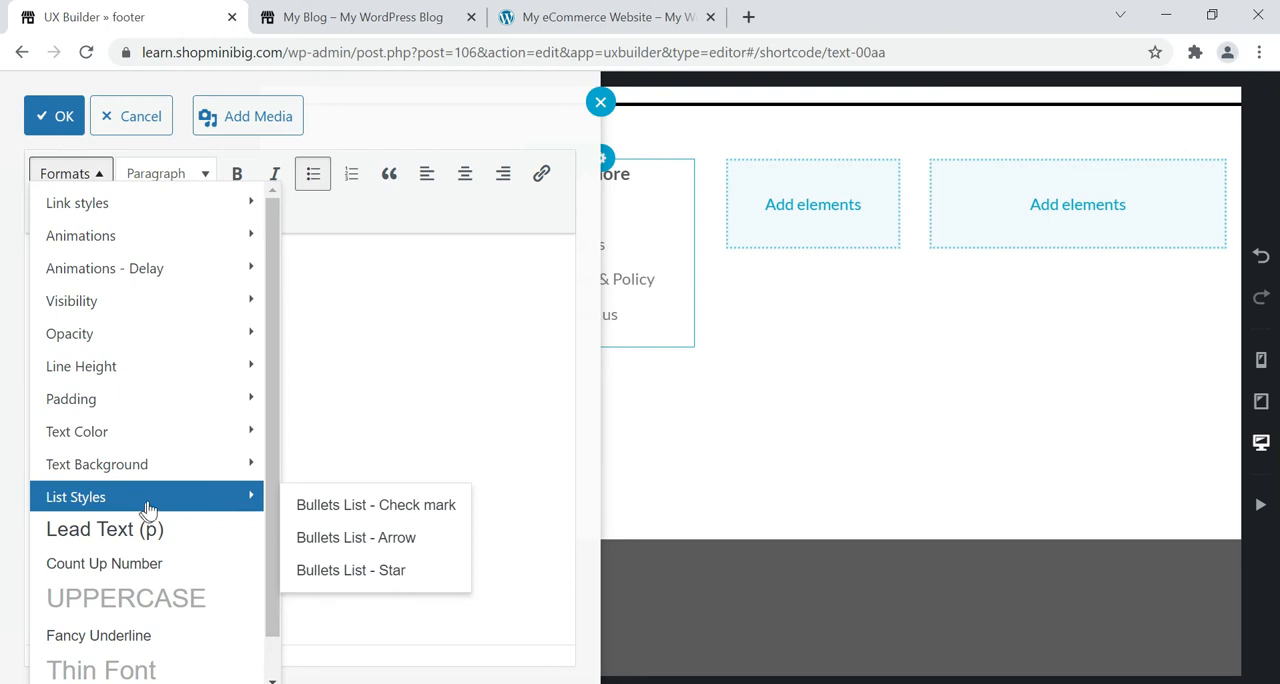
pyautogui.click(340, 538)
pyautogui.click(64, 117)
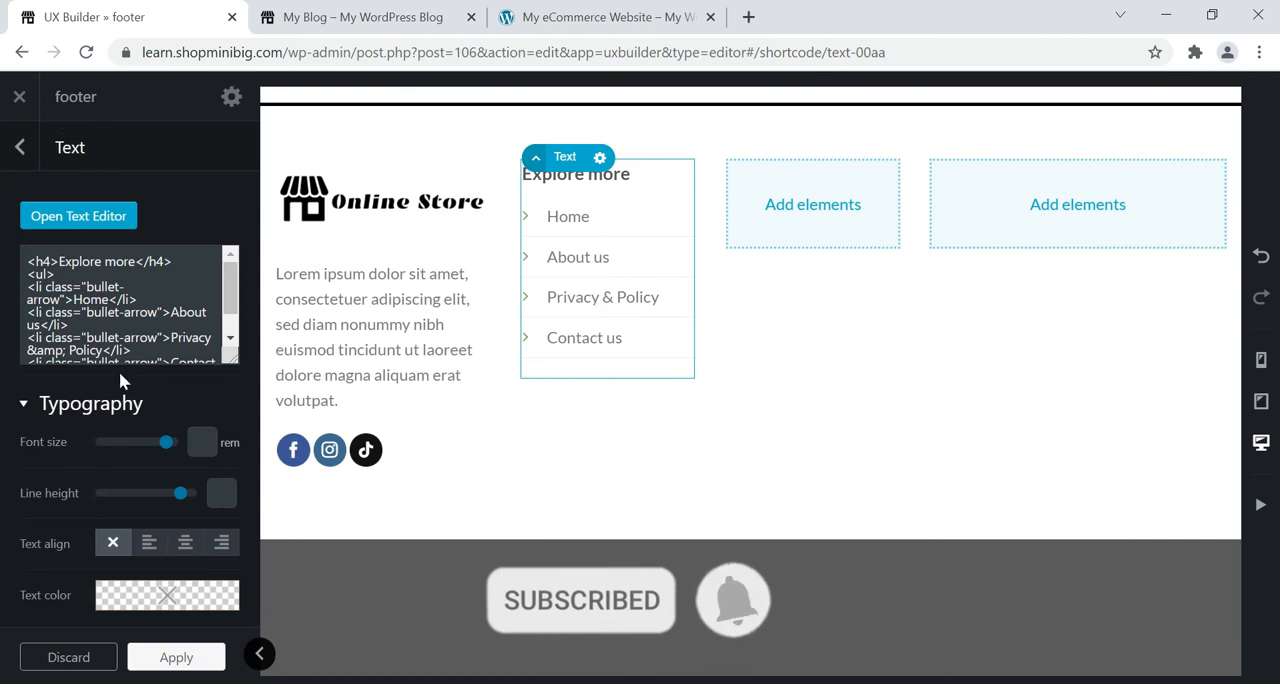
# Collapse the settings sidebar and compare the "Explore more" column with the link columns in the reference footer.
pyautogui.click(259, 653)
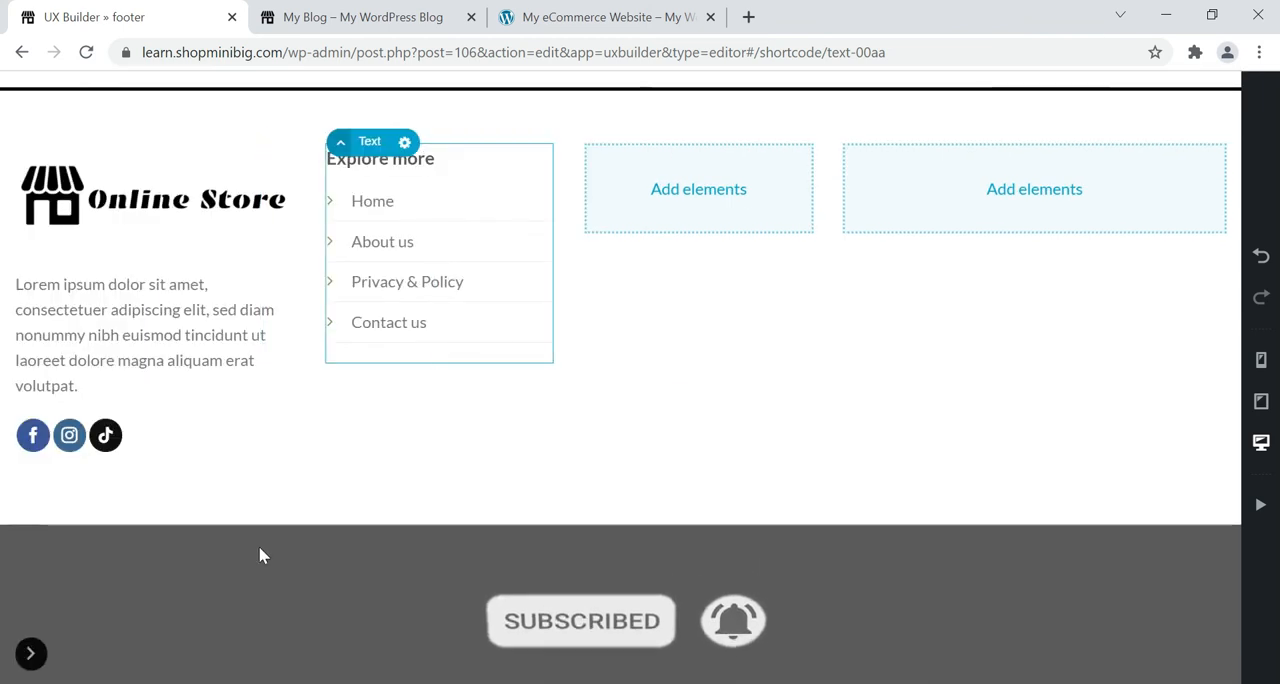
pyautogui.click(525, 17)
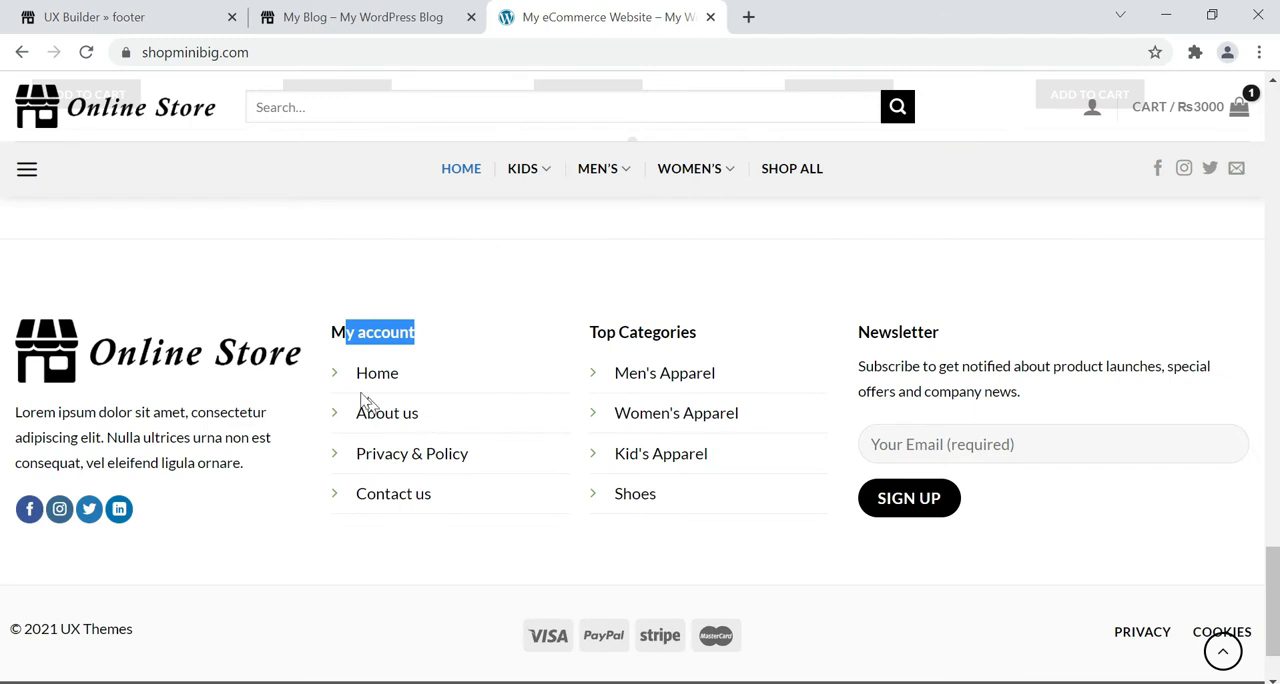
pyautogui.click(140, 17)
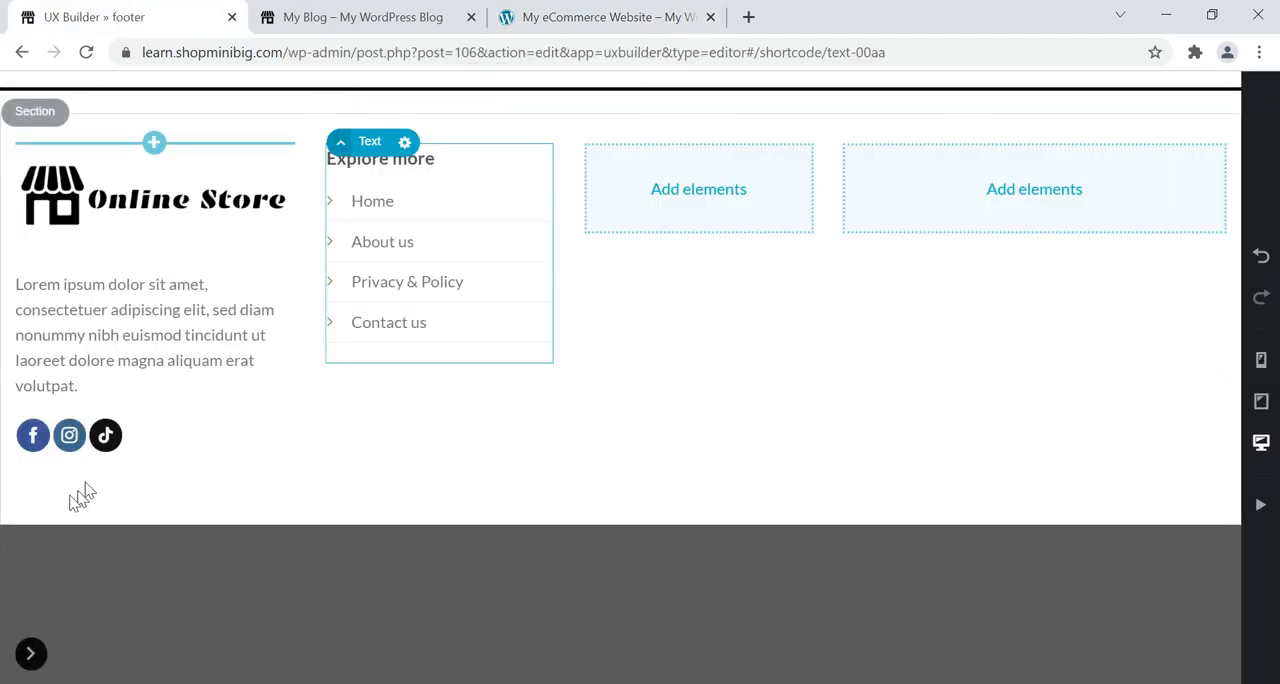
# Set the text color of the "Explore more" text element to black, apply it, and update the footer block.
pyautogui.click(28, 655)
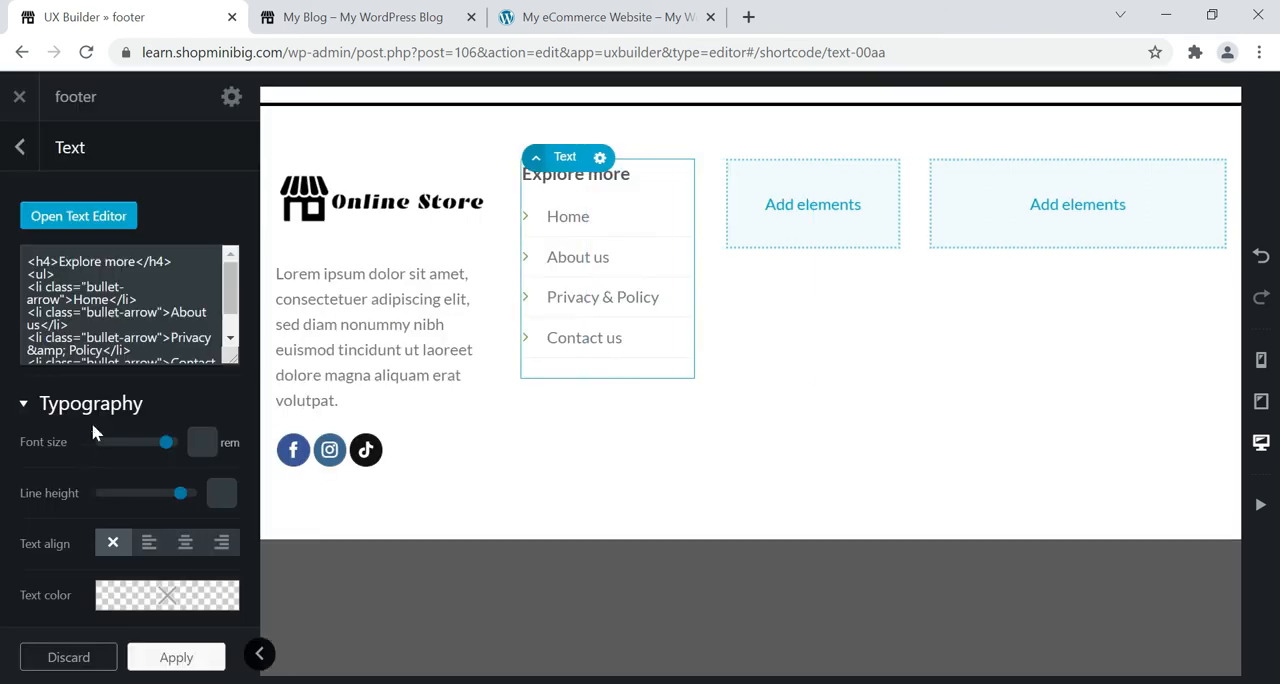
pyautogui.click(140, 594)
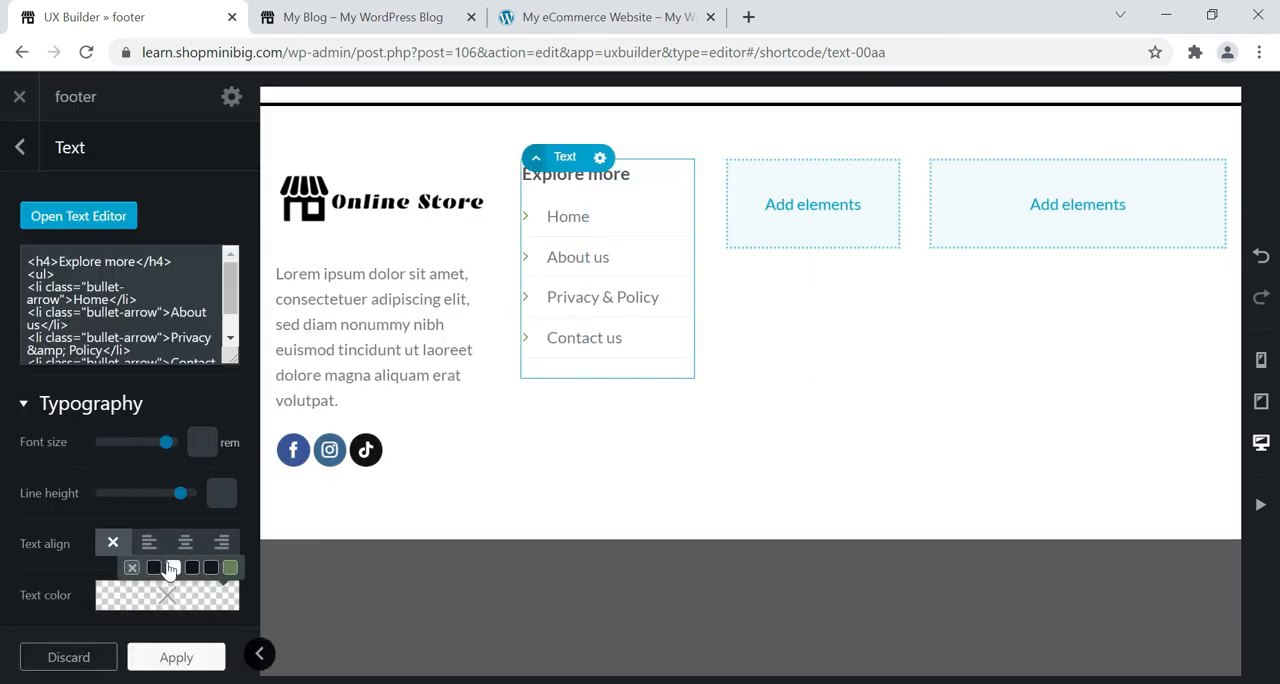
pyautogui.click(152, 569)
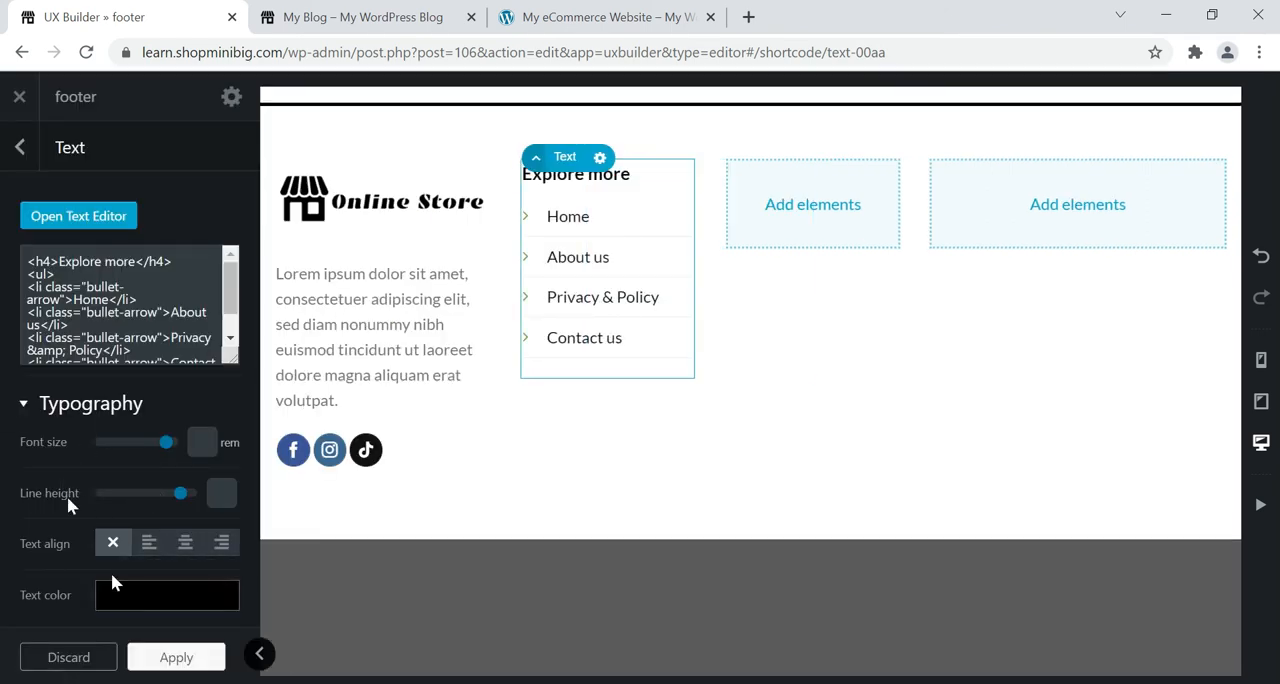
pyautogui.click(172, 657)
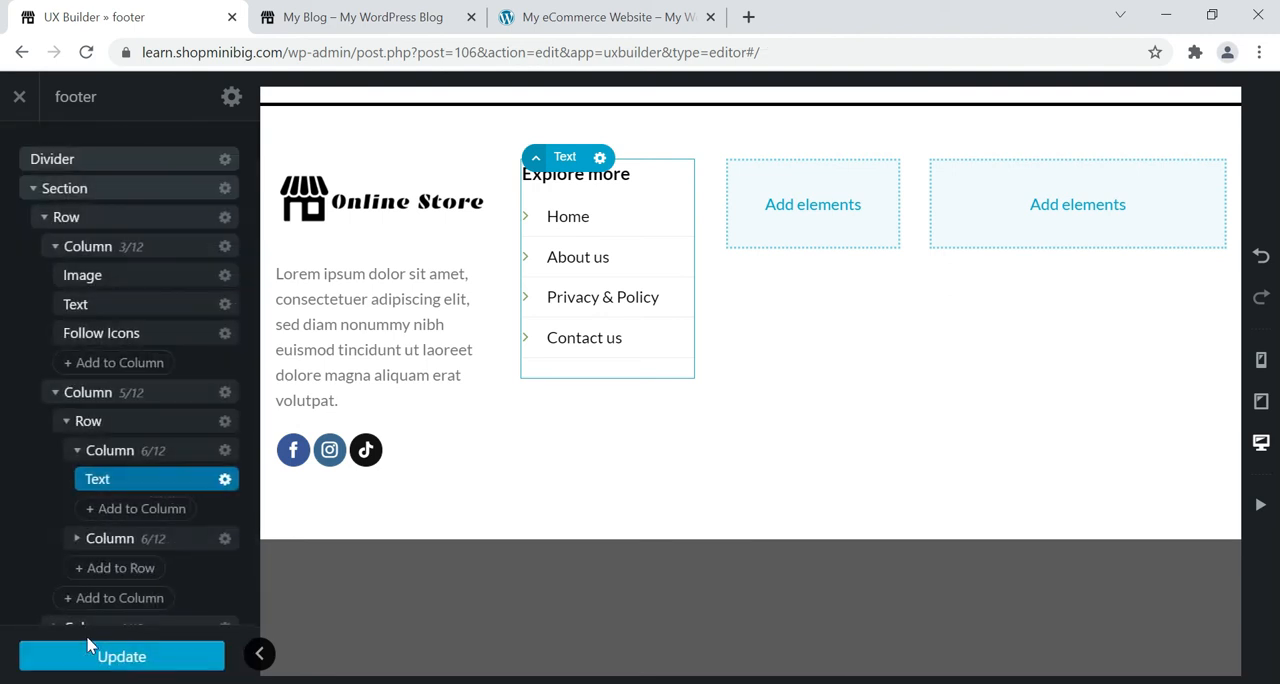
pyautogui.click(92, 657)
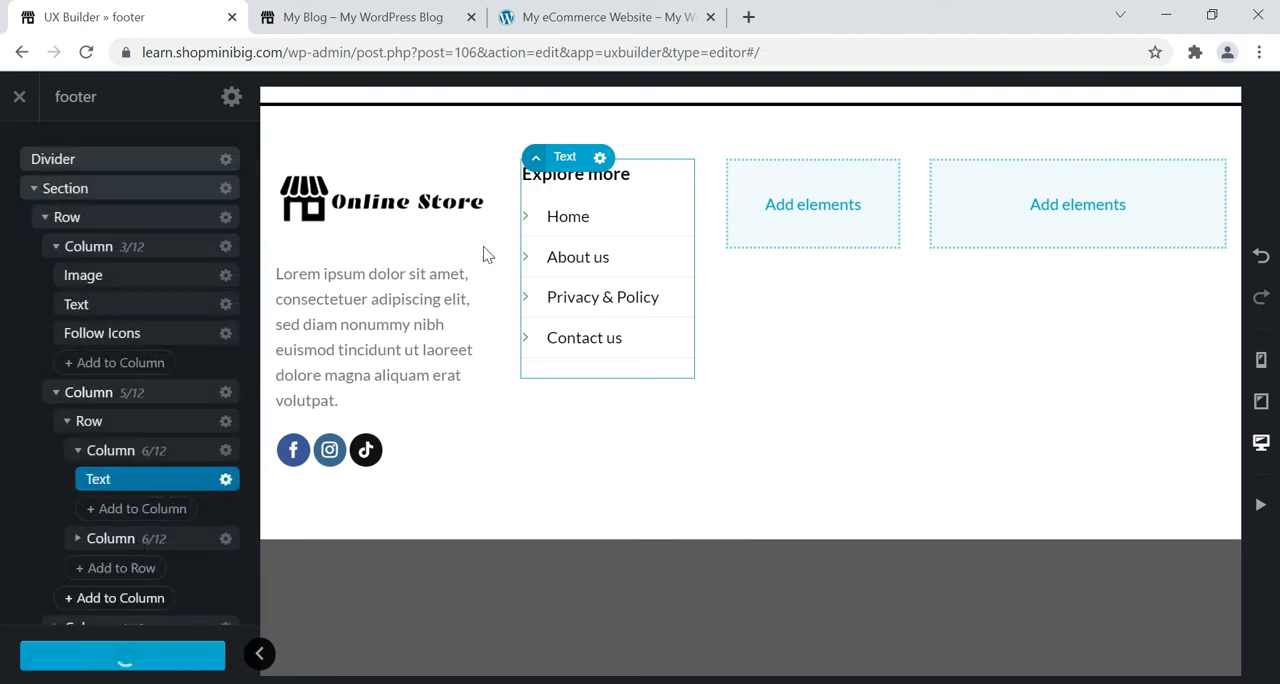
# Duplicate the "Explore more" text element and move the copy into the empty column beside it.
pyautogui.rightClick(600, 160)
pyautogui.click(572, 172)
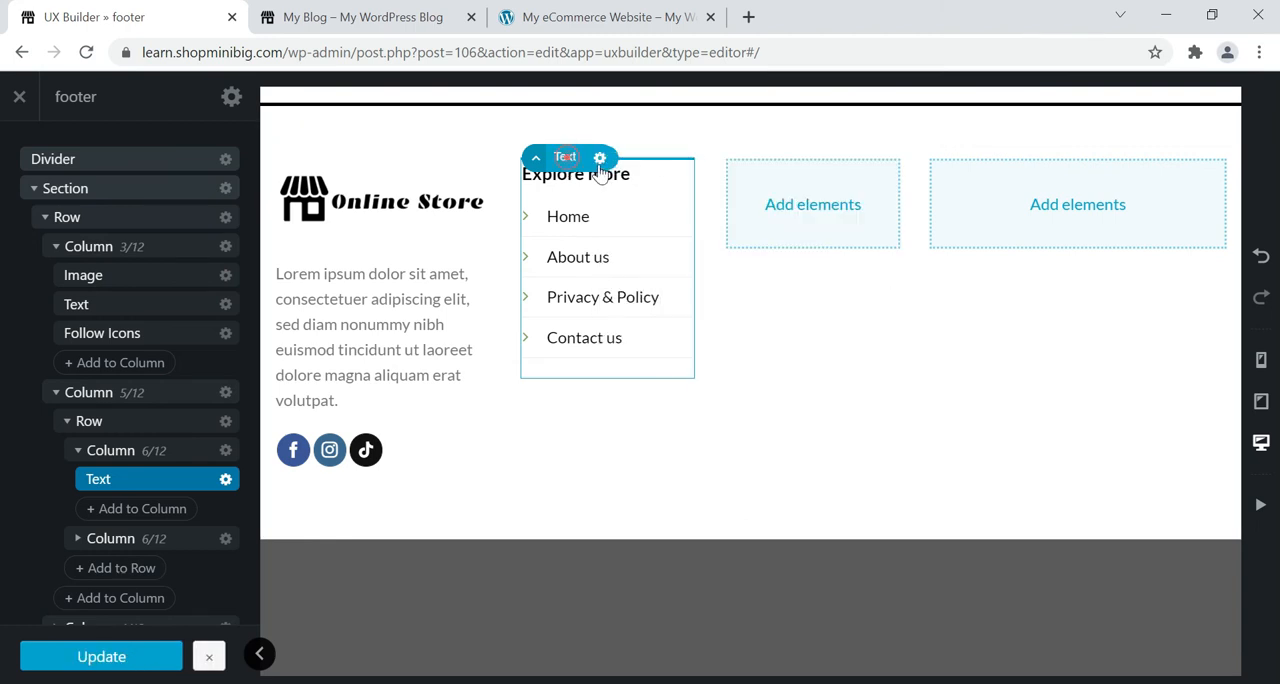
pyautogui.click(600, 160)
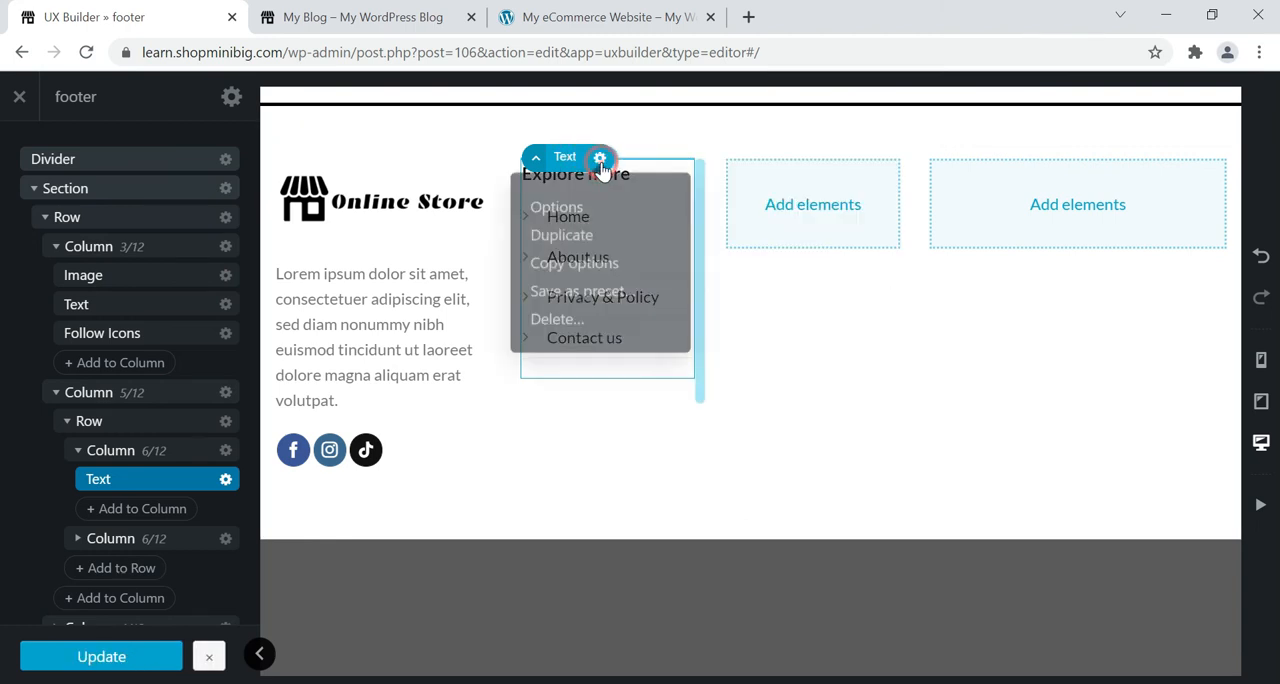
pyautogui.click(570, 240)
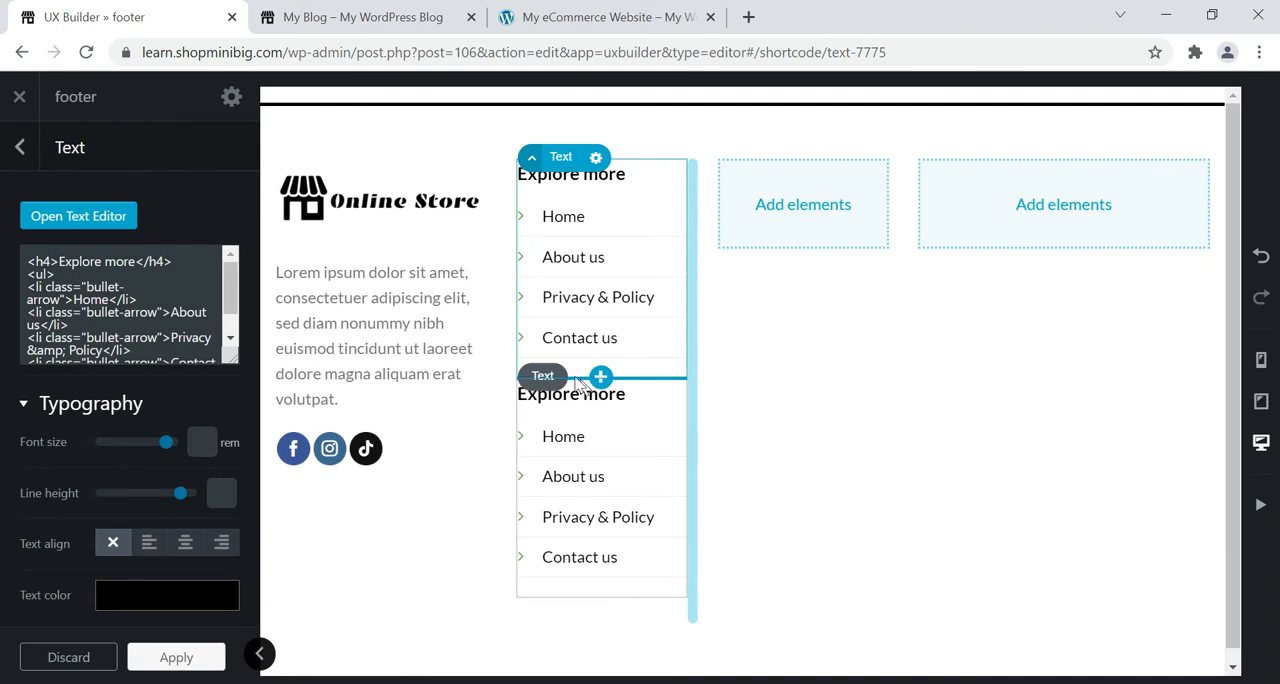
pyautogui.moveTo(546, 388); pyautogui.dragTo(815, 197)
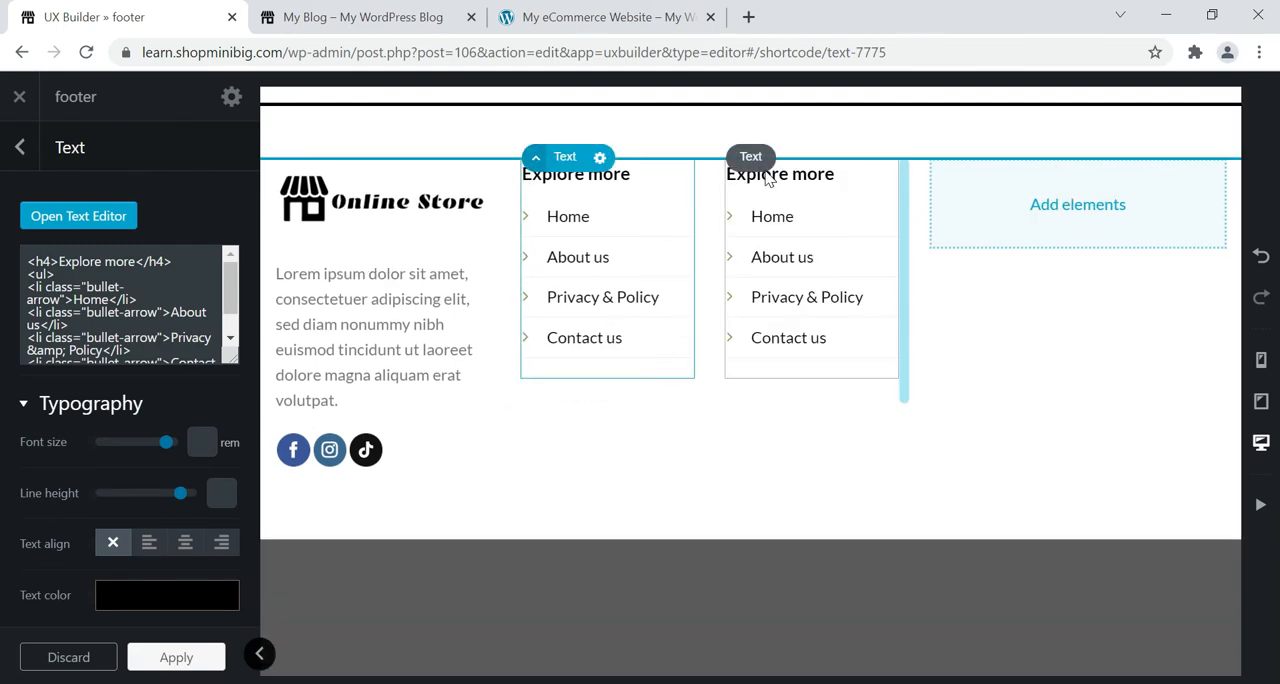
# Change the duplicated text's heading to "Top Categories", following the reference footer.
pyautogui.click(544, 15)
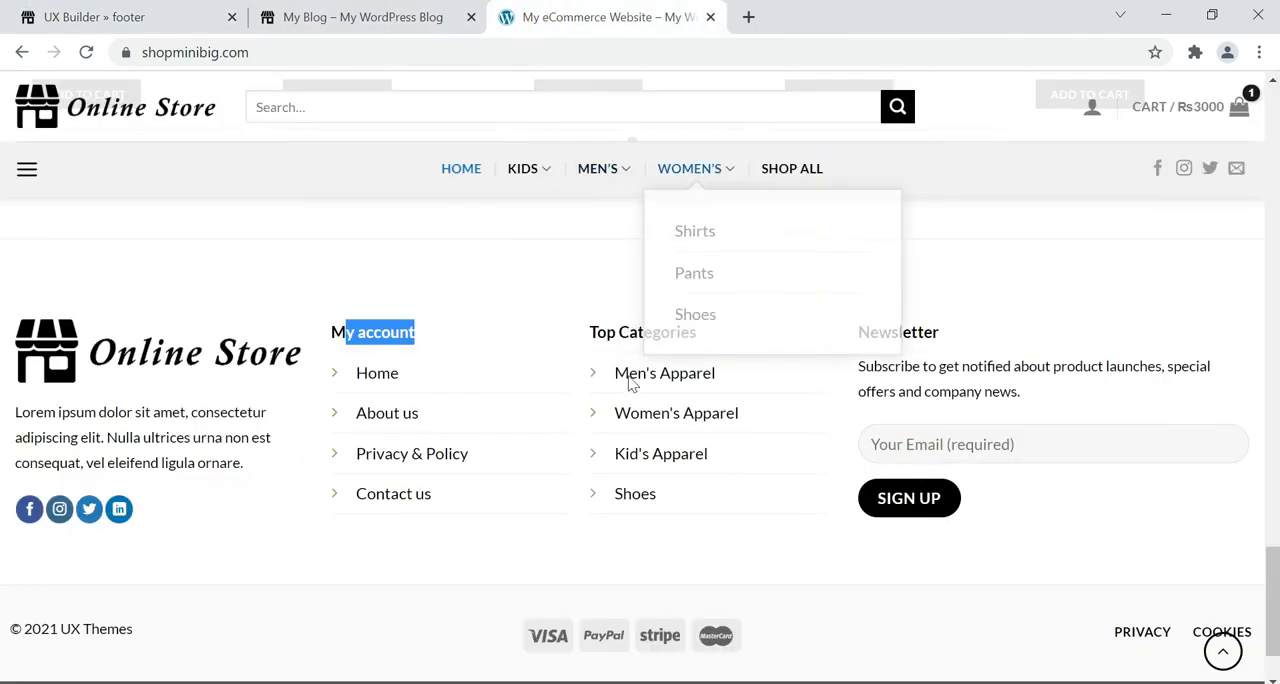
pyautogui.click(100, 10)
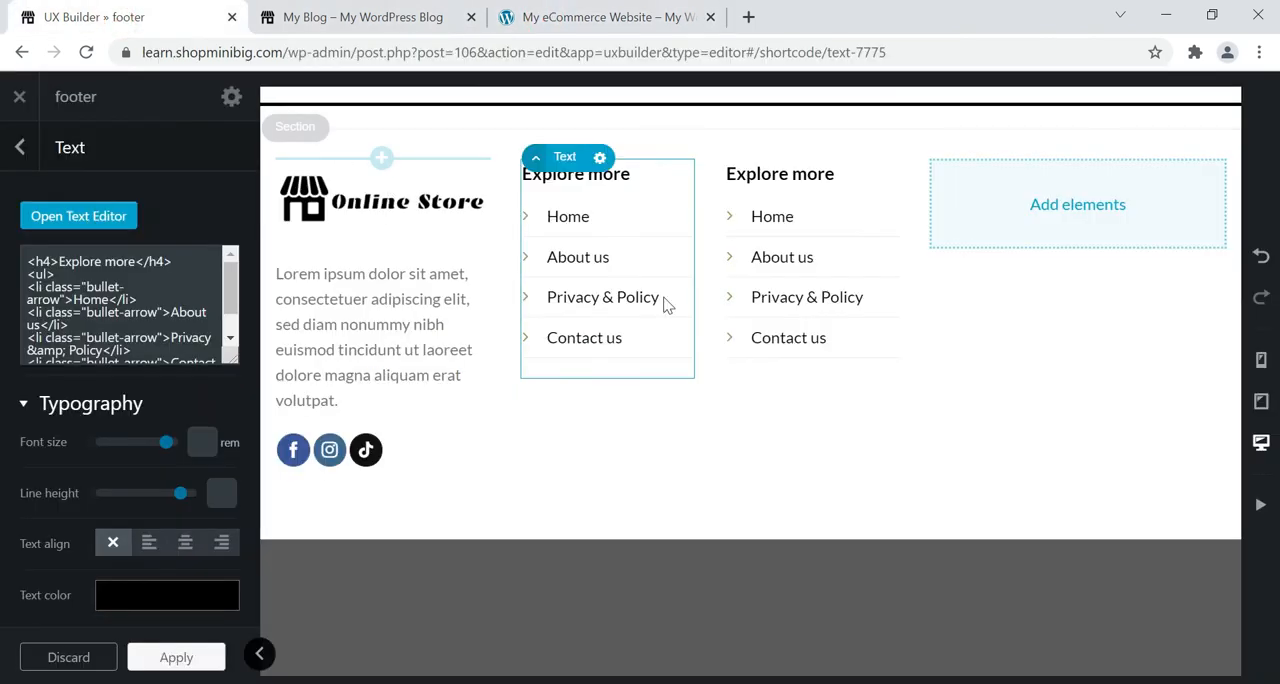
pyautogui.click(779, 181)
pyautogui.click(44, 228)
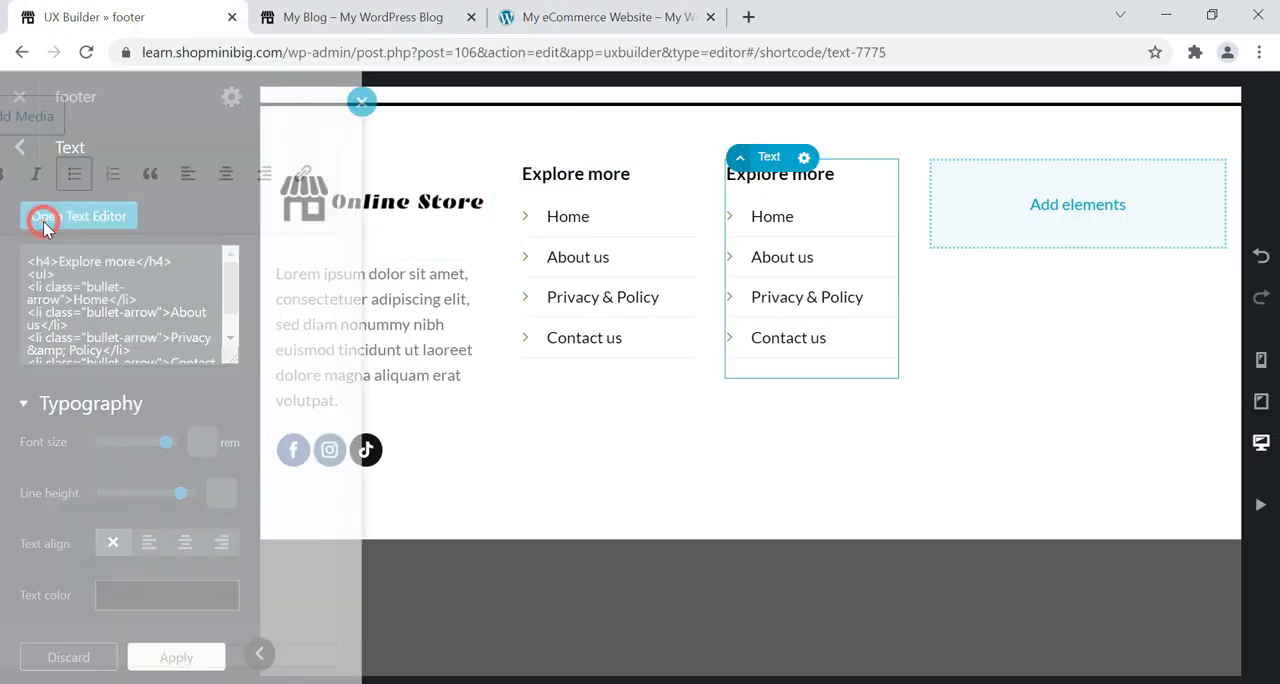
pyautogui.click(130, 266)
pyautogui.moveTo(130, 266); pyautogui.dragTo(0, 246)
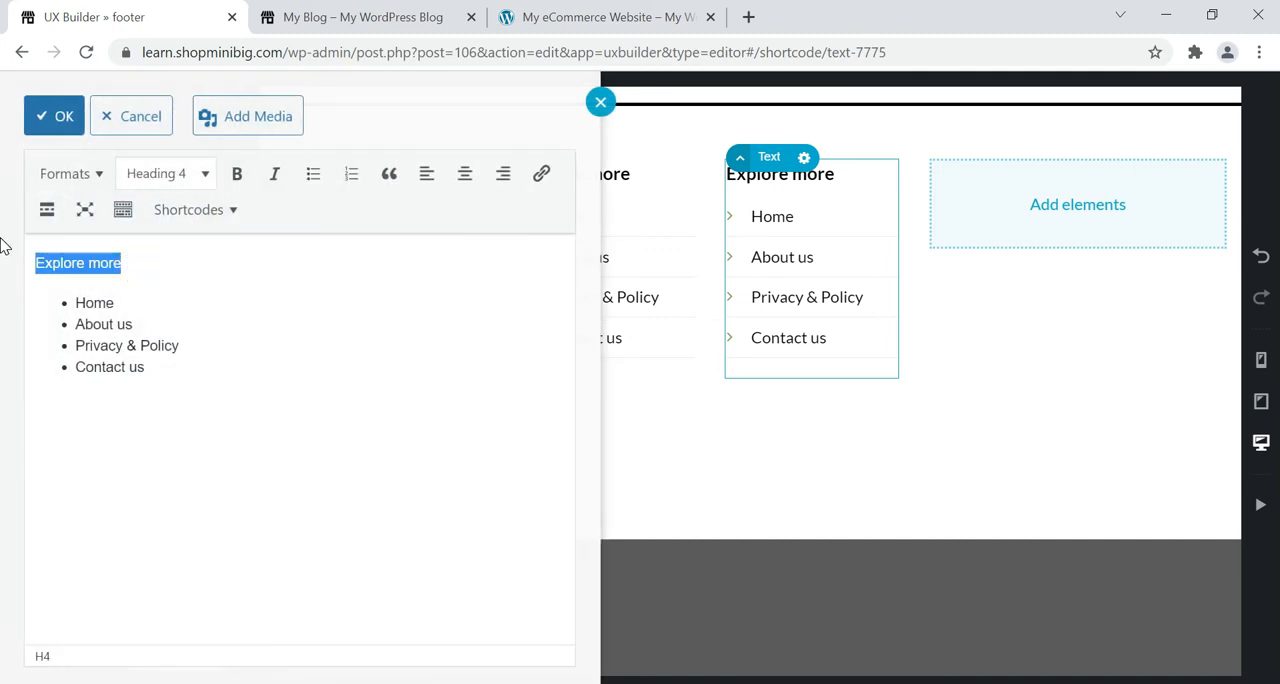
pyautogui.write('Top Categories')
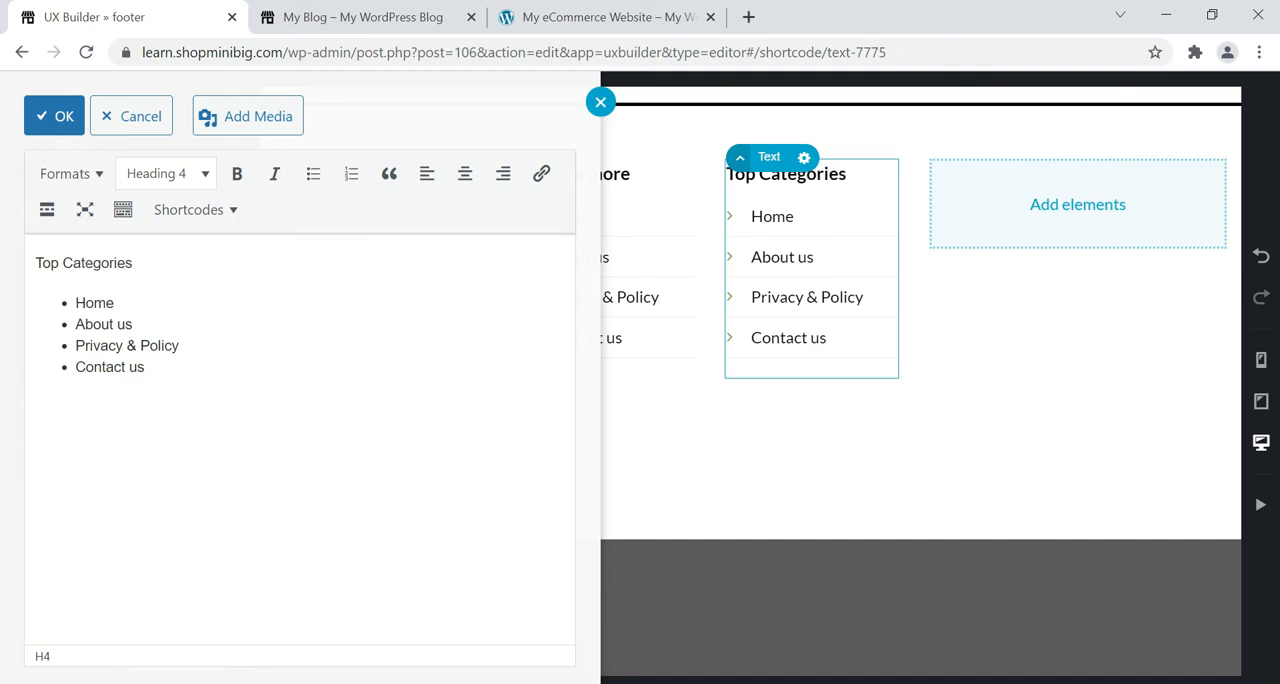
# Replace the list item "Home" under "Top Categories" with "Men's Apparel" copied from the reference footer.
pyautogui.click(654, 18)
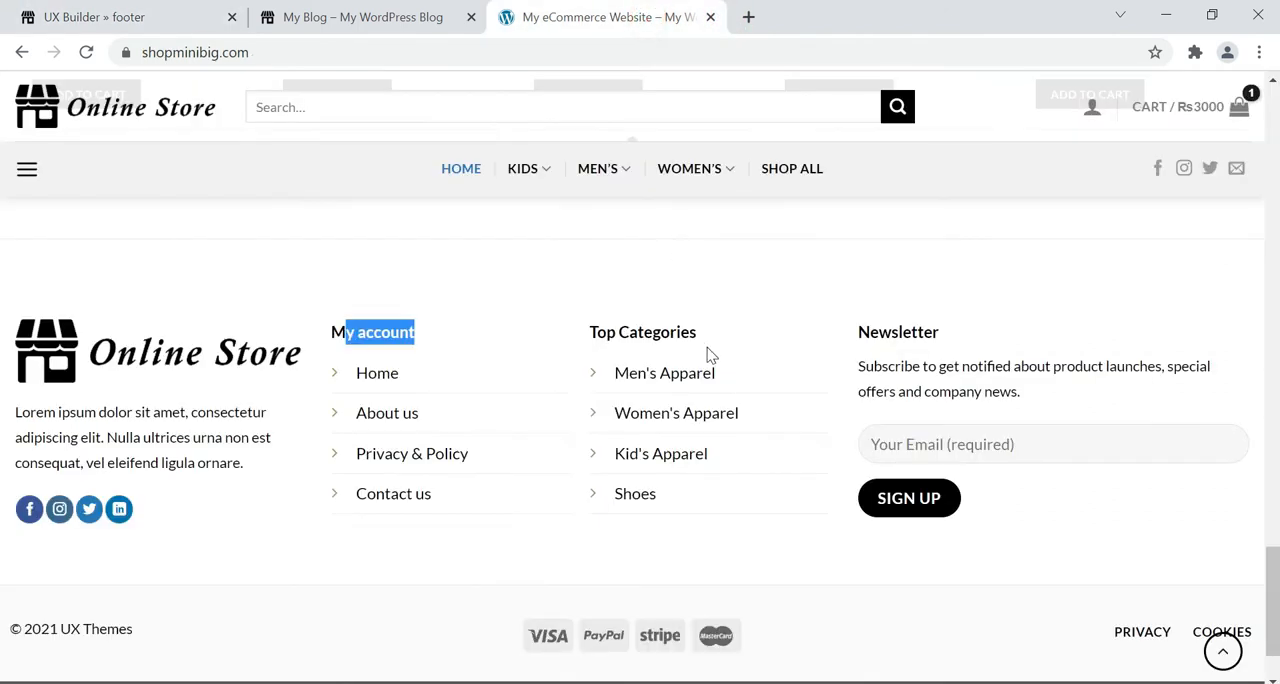
pyautogui.moveTo(727, 376); pyautogui.dragTo(629, 374)
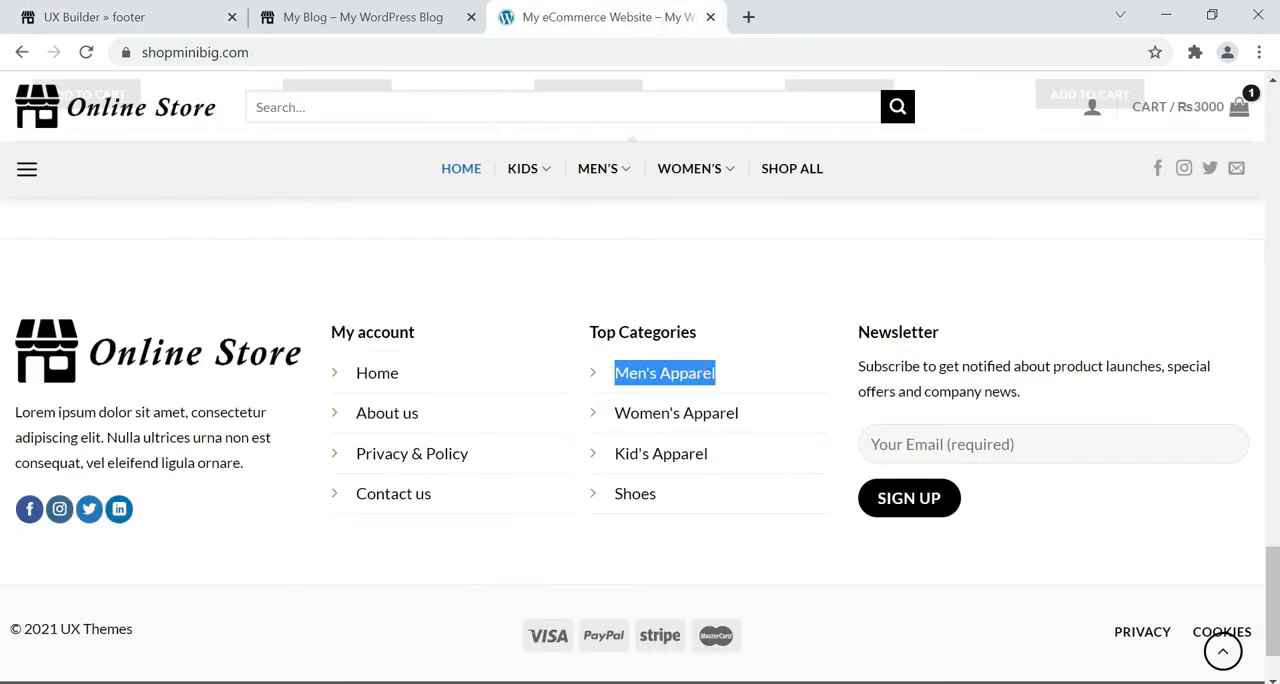
pyautogui.click(80, 14)
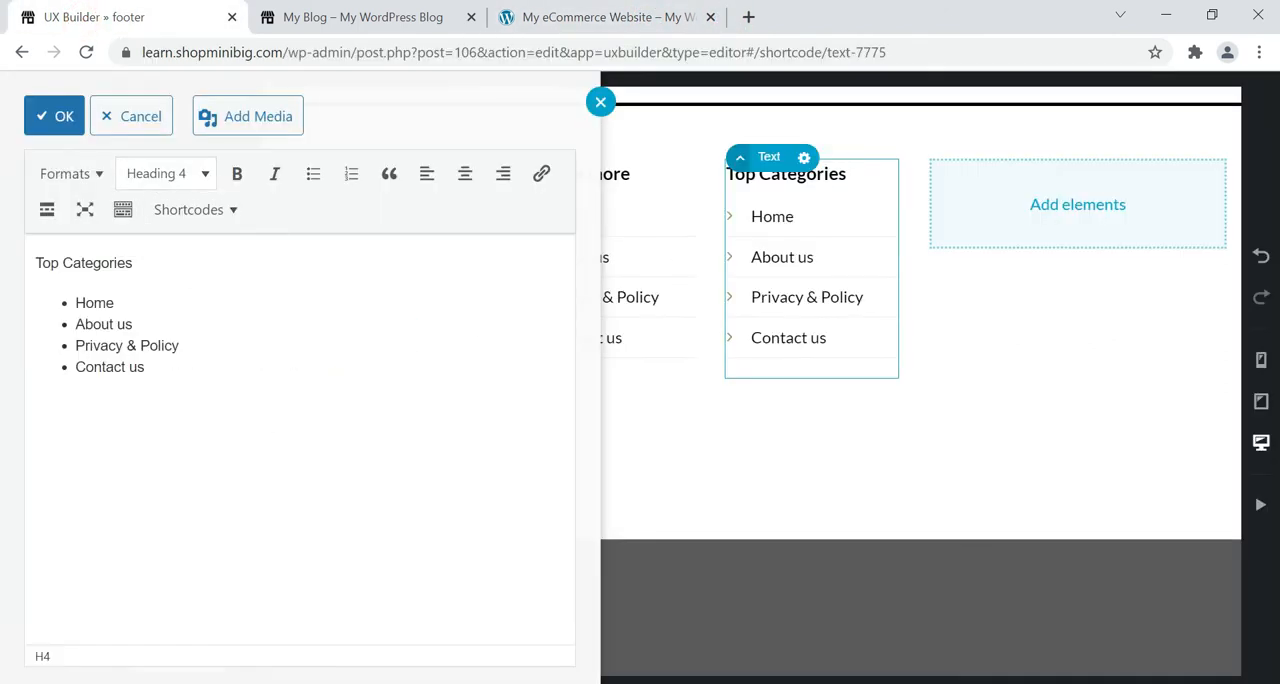
pyautogui.click(133, 288)
pyautogui.moveTo(113, 301); pyautogui.dragTo(76, 302)
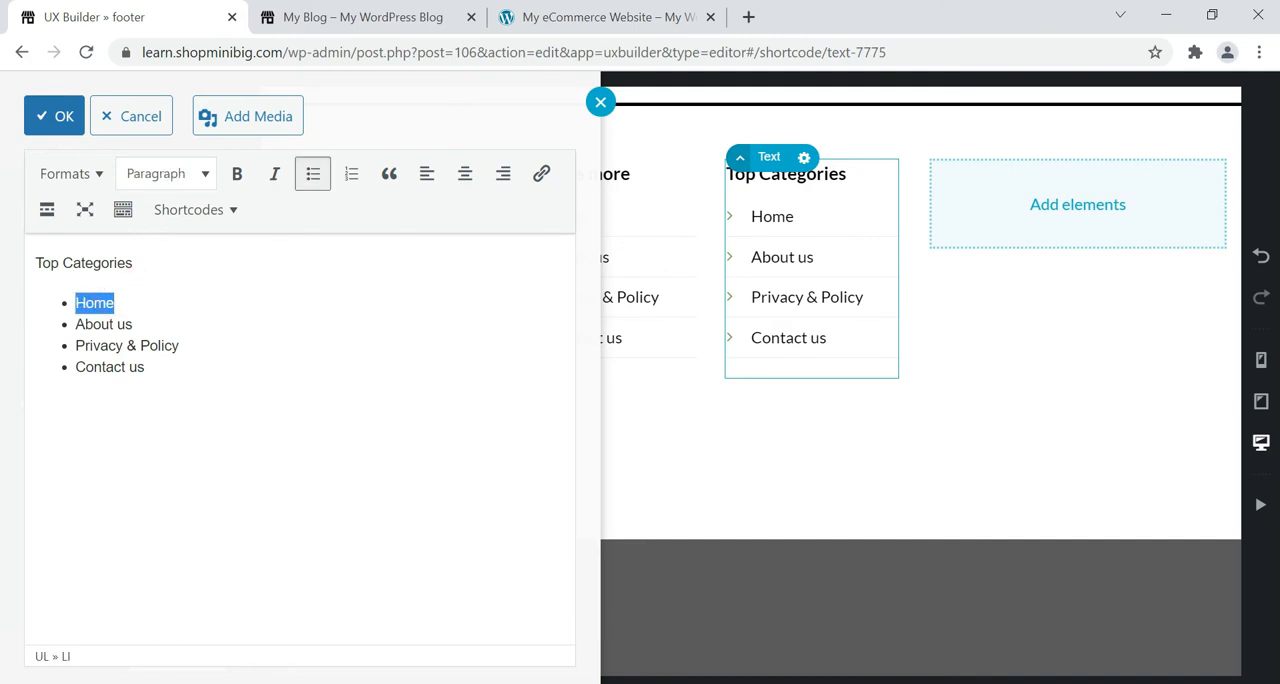
pyautogui.write("Men's Apparel")
pyautogui.press('BackSpace')
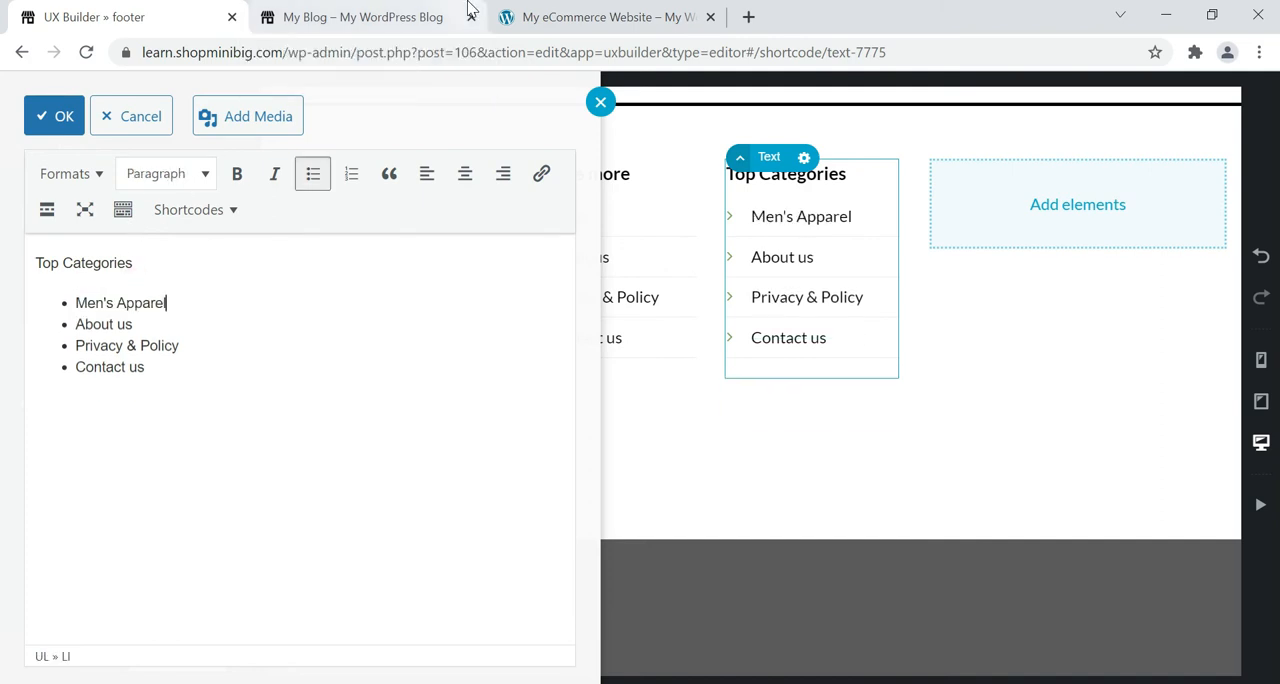
# Replace the list item "About us" under "Top Categories" with "Women's Apparel" copied from the reference footer.
pyautogui.click(527, 10)
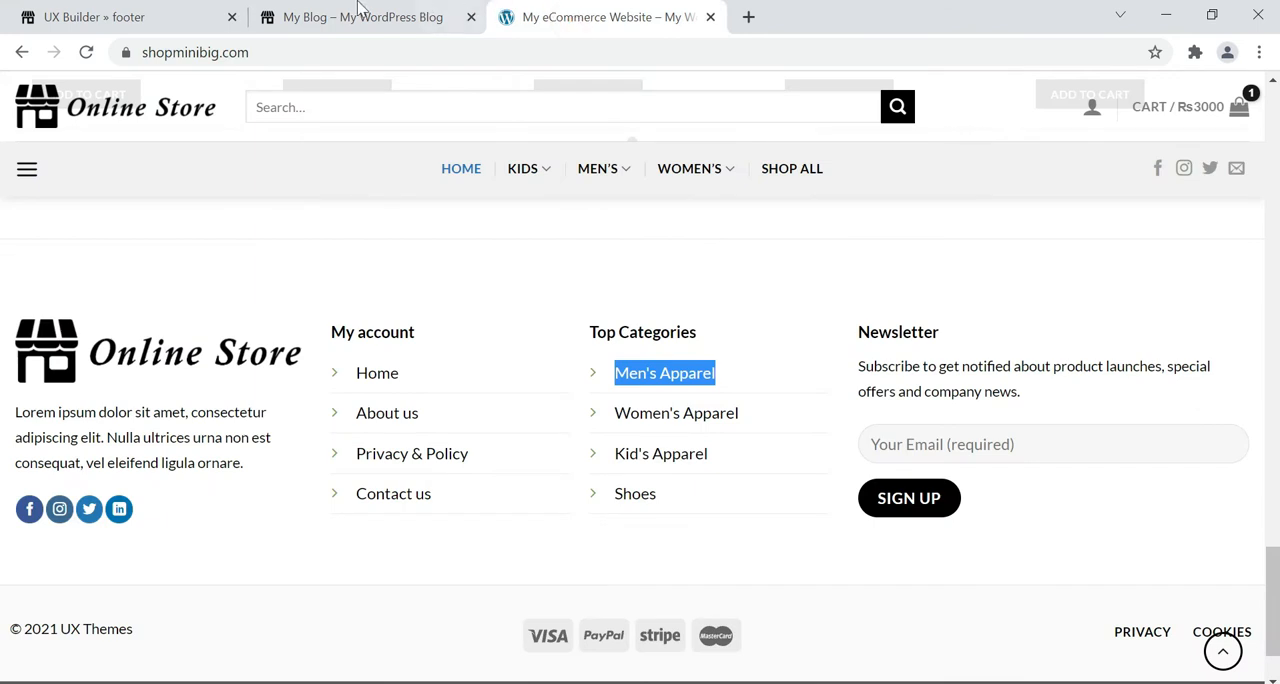
pyautogui.moveTo(752, 413); pyautogui.dragTo(612, 416)
pyautogui.hotkey('ctrl', 'c')
pyautogui.click(94, 17)
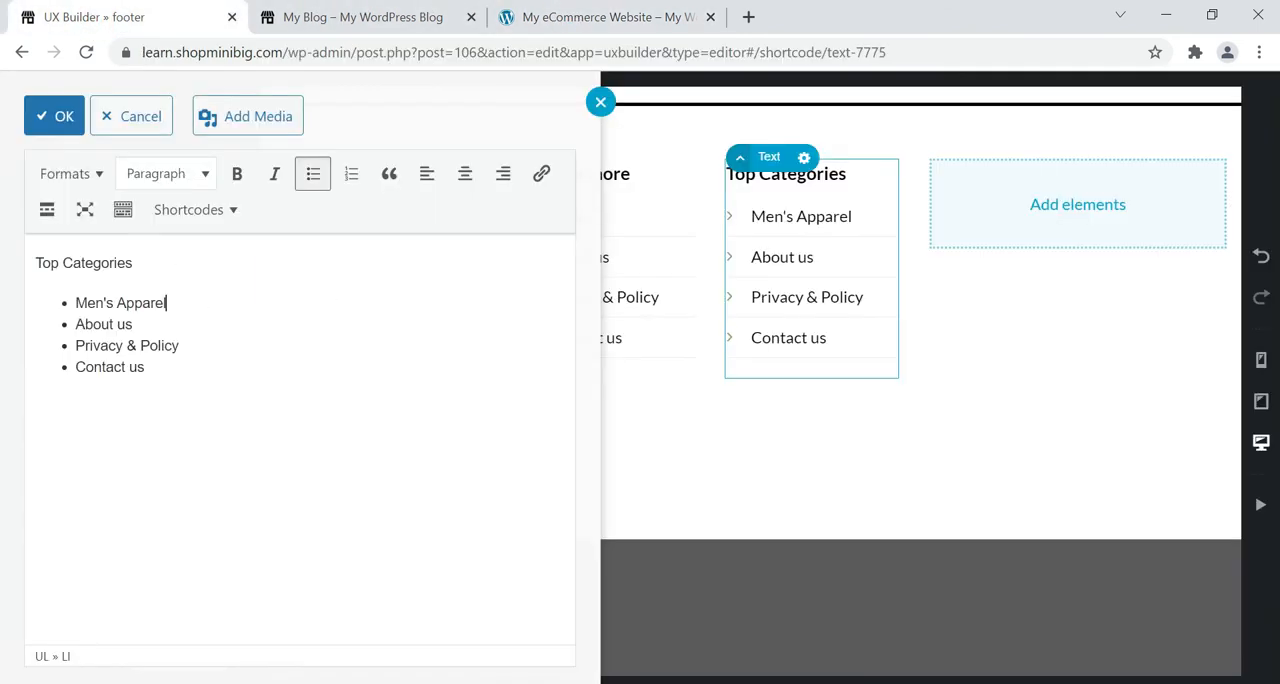
pyautogui.moveTo(138, 324); pyautogui.dragTo(75, 324)
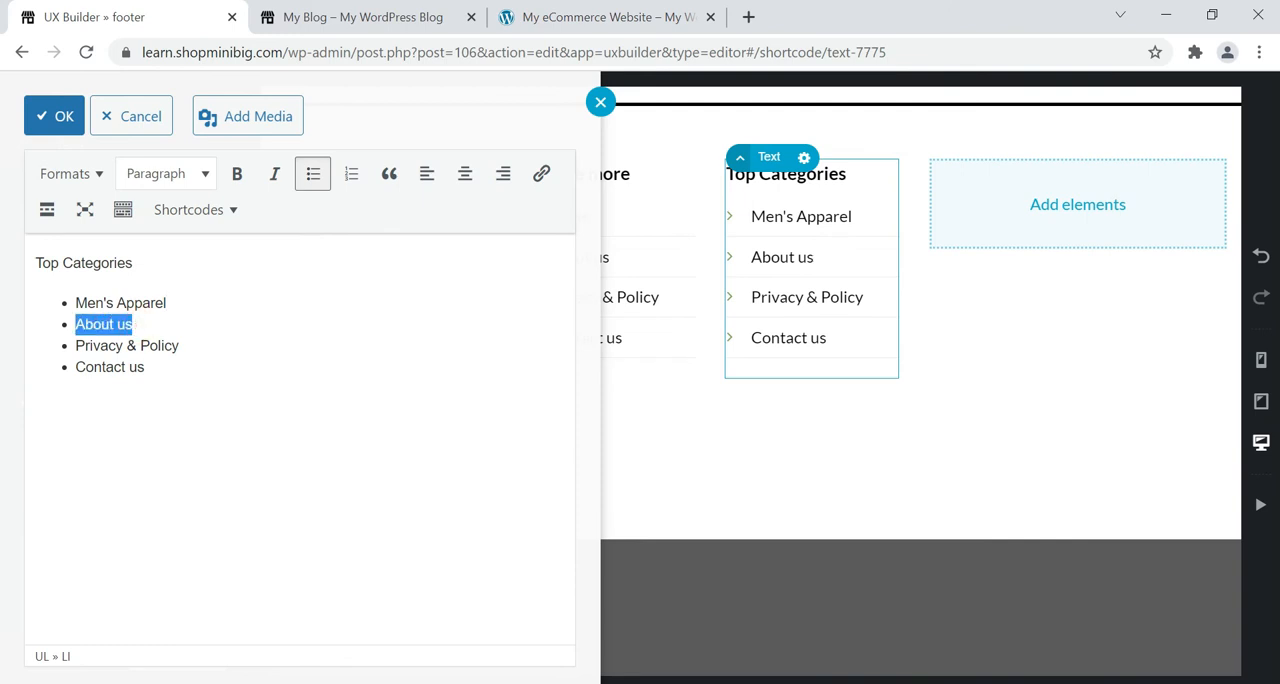
pyautogui.hotkey('ctrl', 'v')
pyautogui.press('BackSpace')
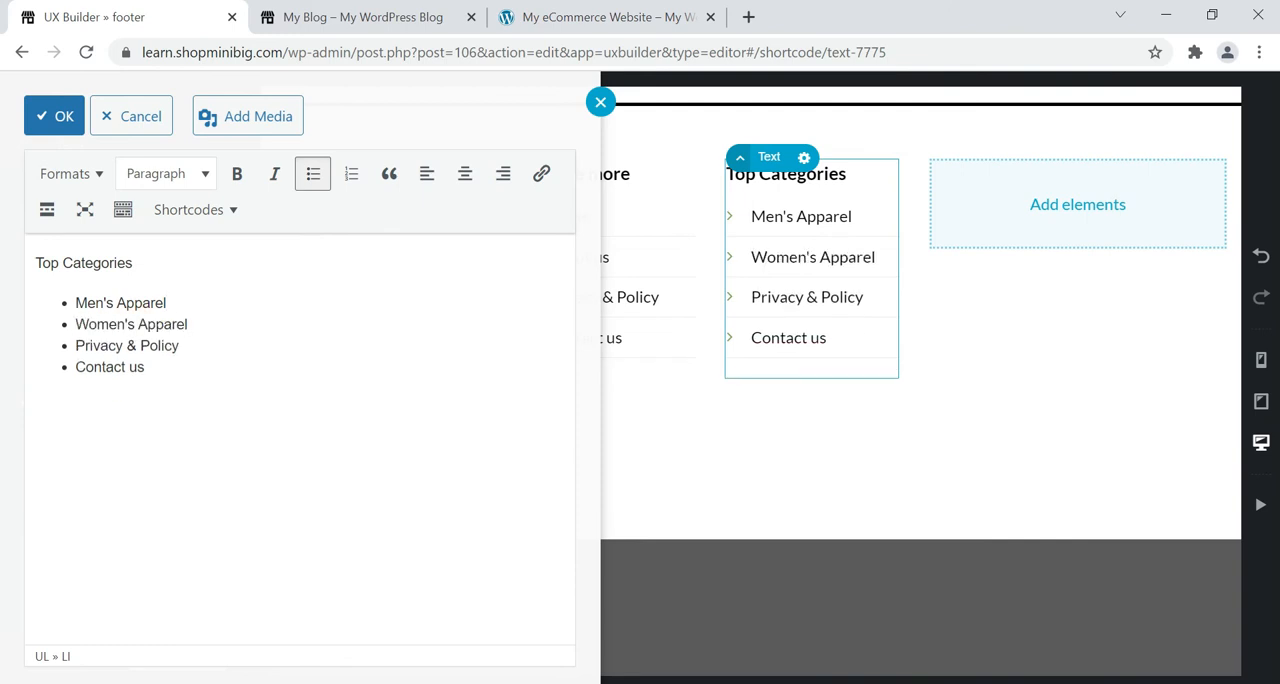
# Replace "Privacy & Policy" under "Top Categories" with "Kid's Apparel" copied from the reference footer, without leaving an empty bullet.
pyautogui.click(523, 17)
pyautogui.moveTo(737, 462); pyautogui.dragTo(614, 453)
pyautogui.hotkey('ctrl', 'c')
pyautogui.click(60, 17)
pyautogui.moveTo(190, 346); pyautogui.dragTo(75, 346)
pyautogui.hotkey('ctrl', 'v')
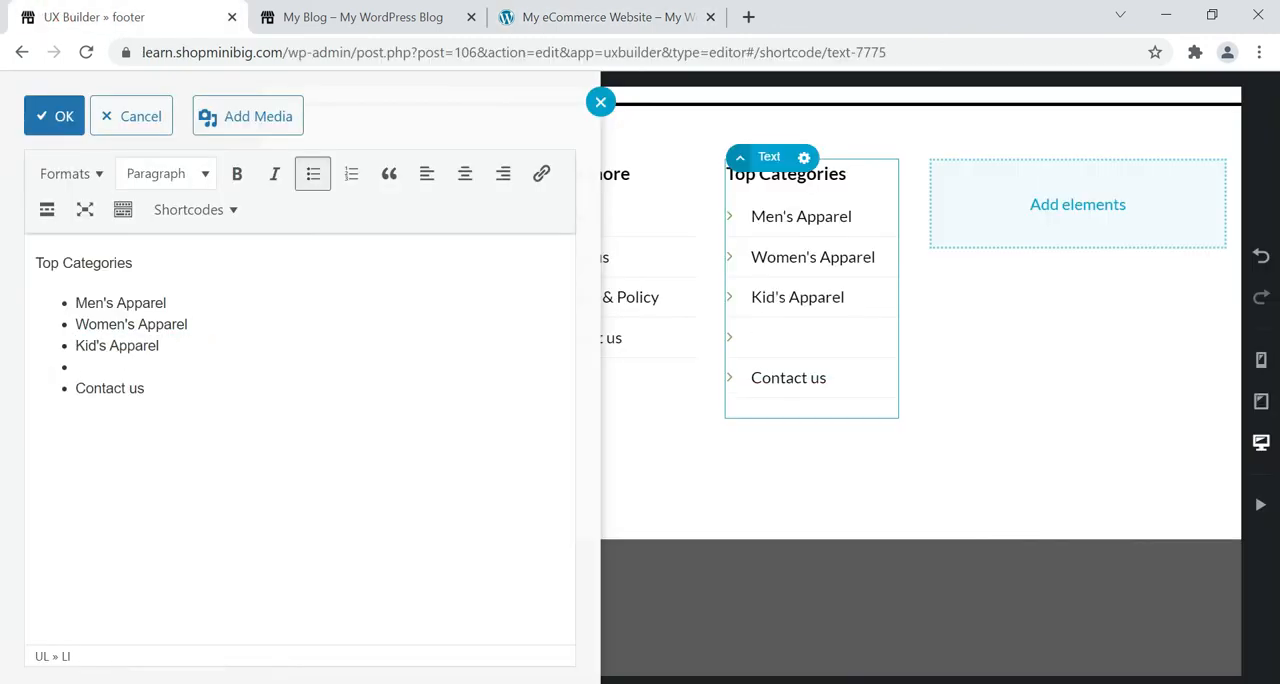
pyautogui.press('BackSpace')
# Replace the list item "Contact us" under "Top Categories" with "Shoes", as in the reference footer.
pyautogui.click(497, 30)
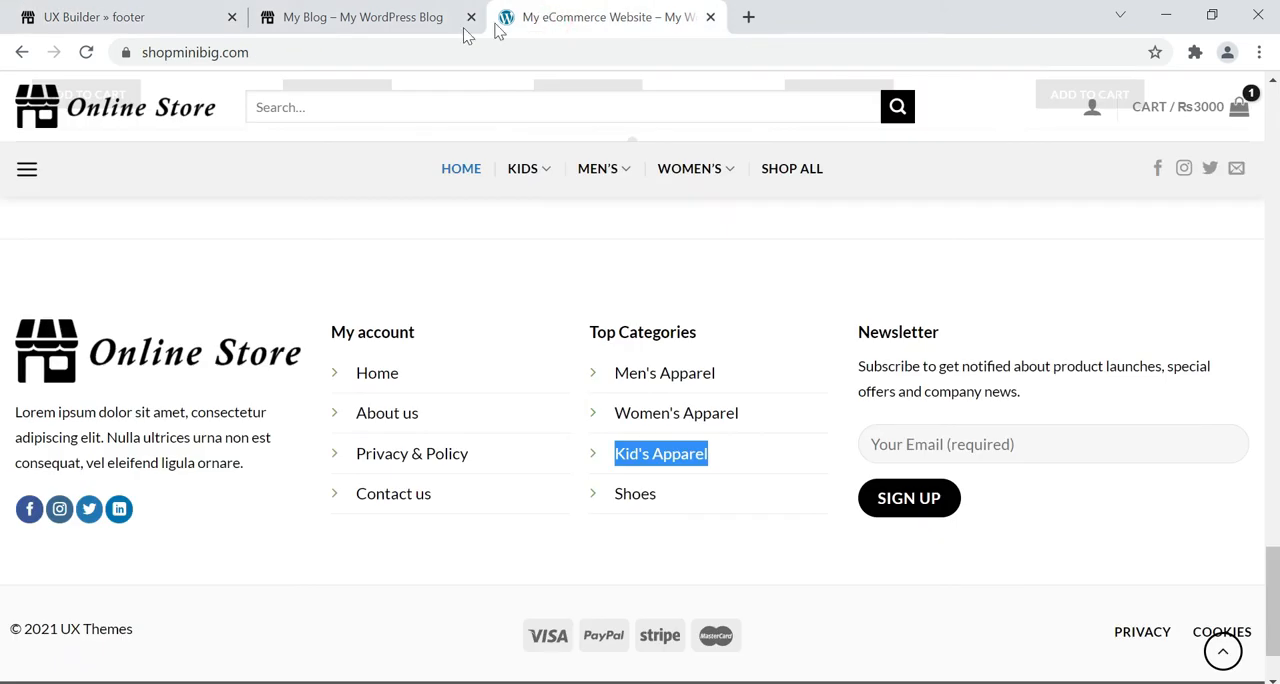
pyautogui.click(191, 15)
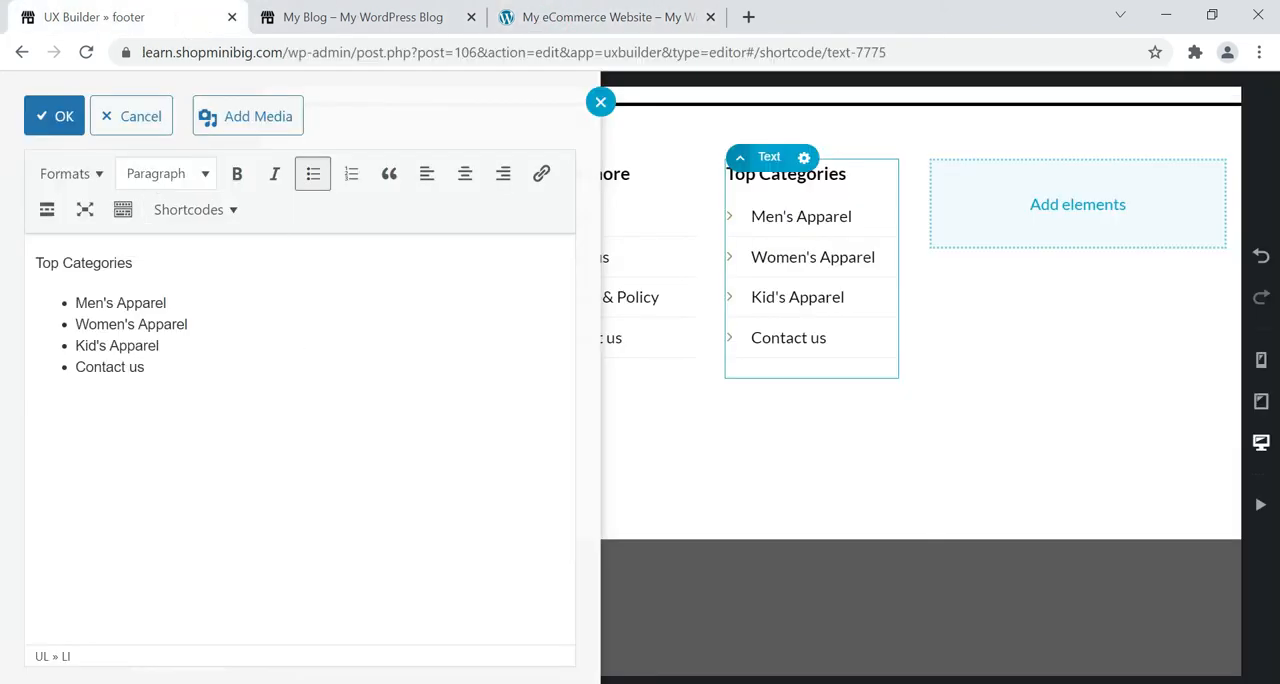
pyautogui.tripleClick(155, 372)
pyautogui.write('Shoes')
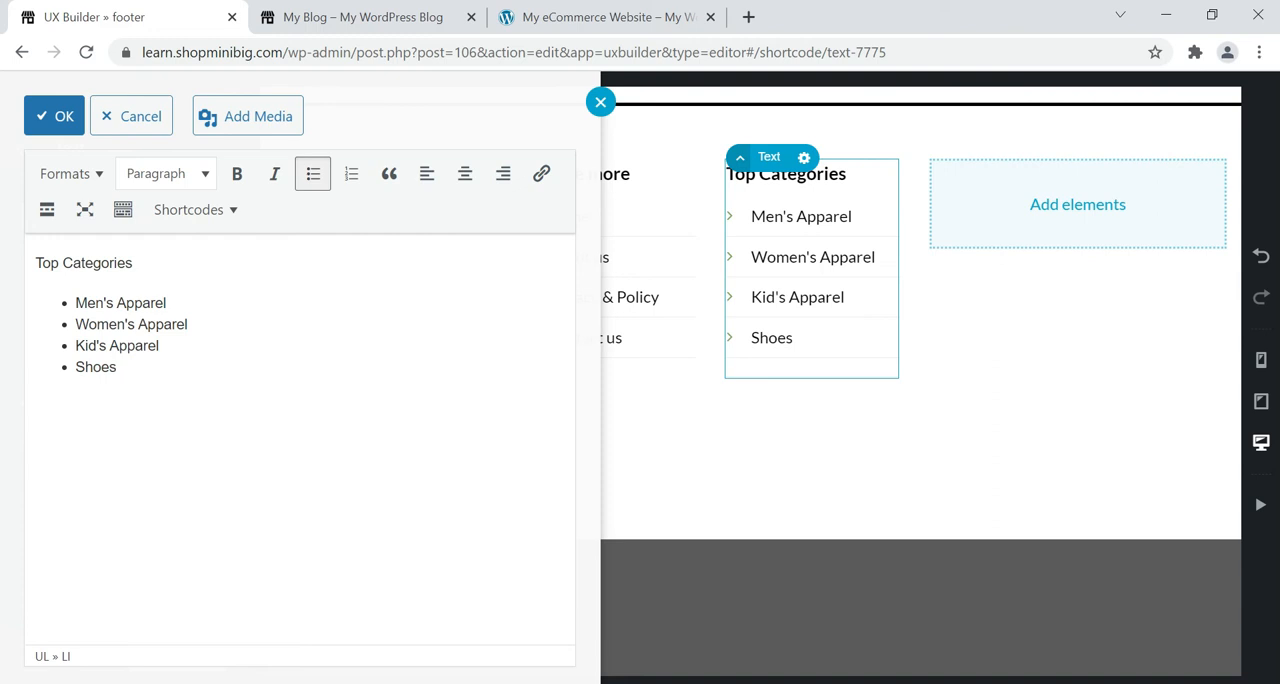
# Save the edited "Top Categories" text, apply the element's changes, and update the footer block.
pyautogui.click(600, 17)
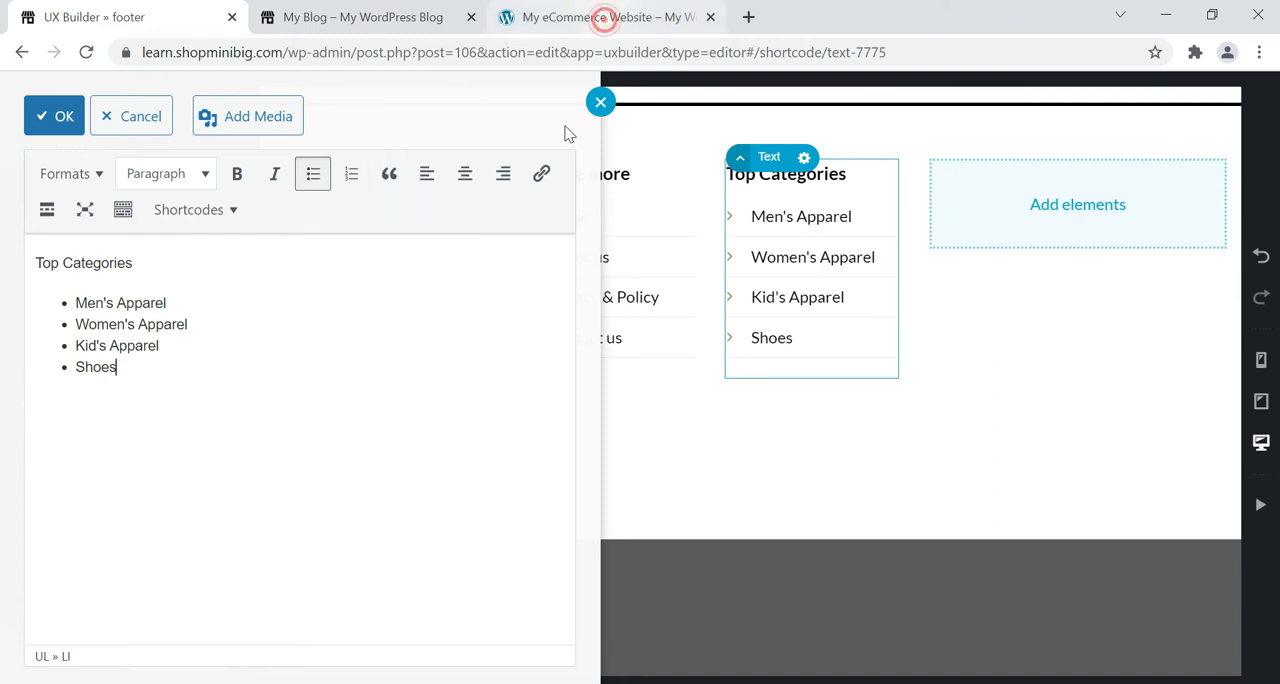
pyautogui.click(185, 12)
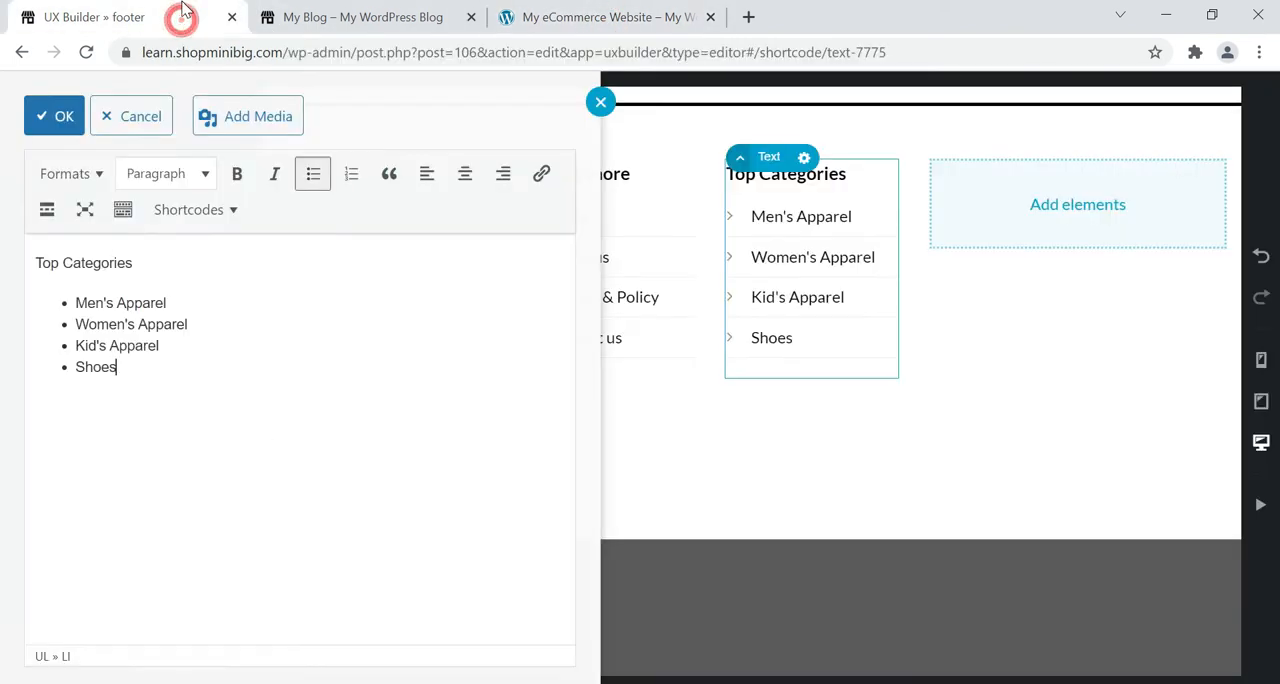
pyautogui.click(58, 128)
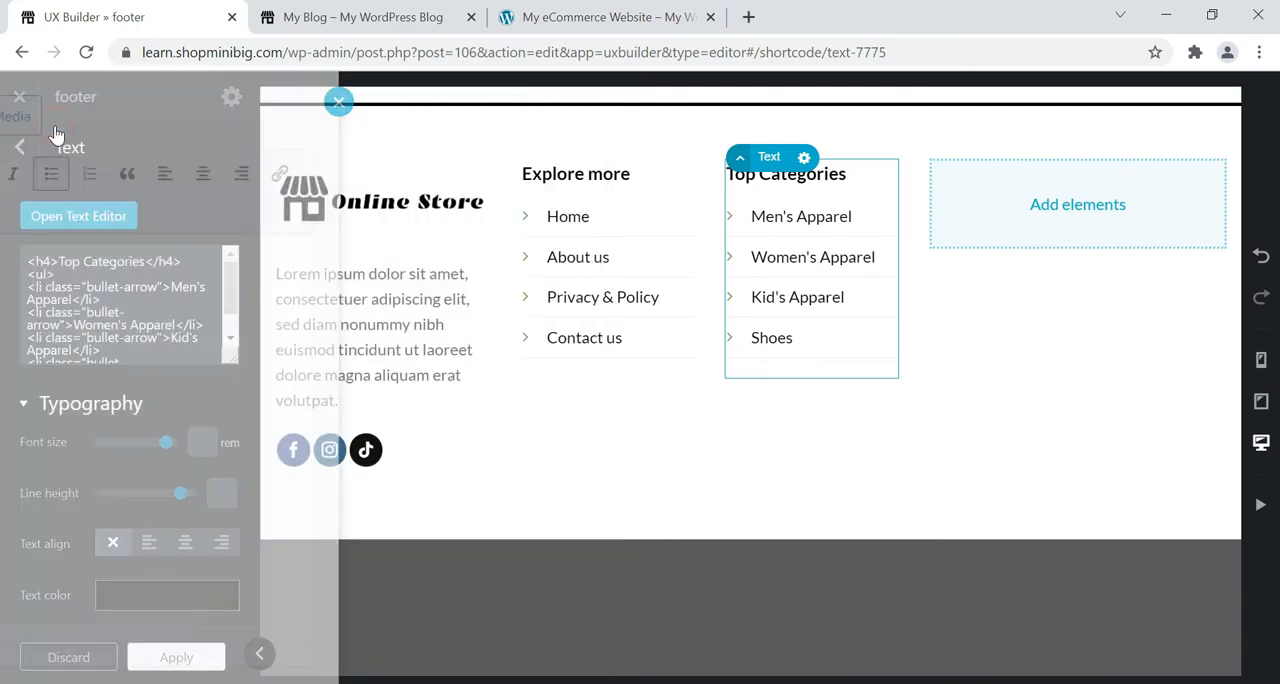
pyautogui.click(171, 657)
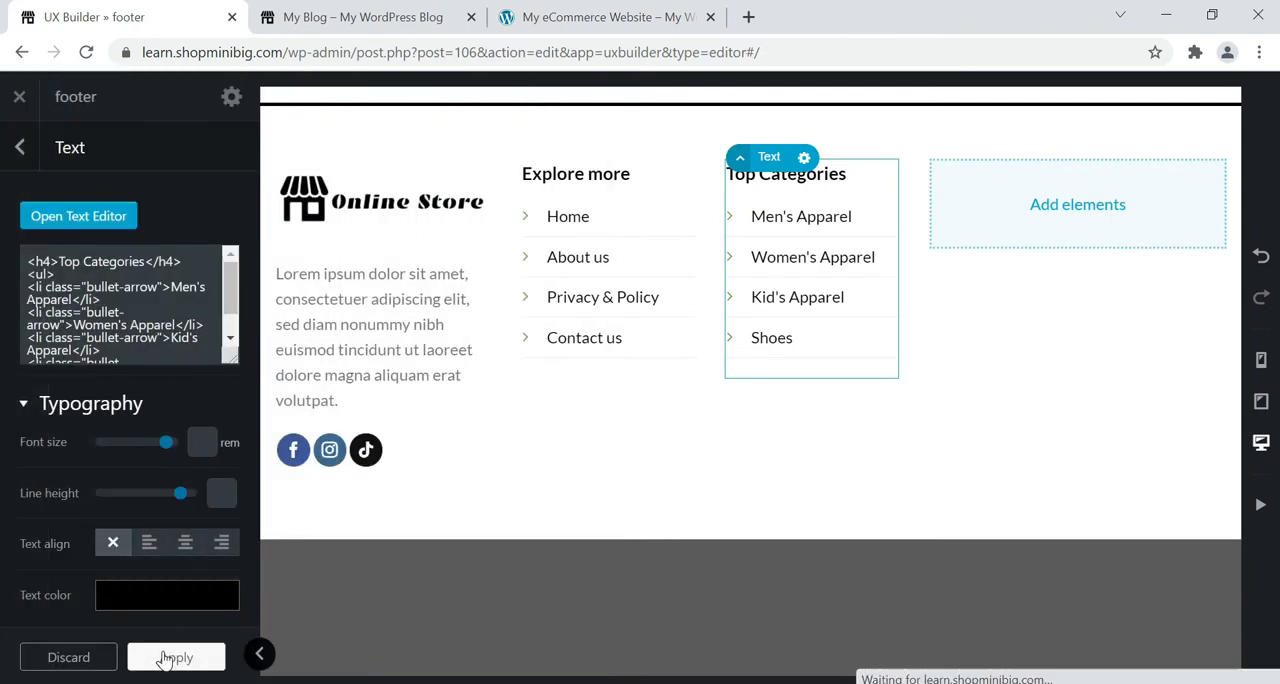
pyautogui.click(165, 657)
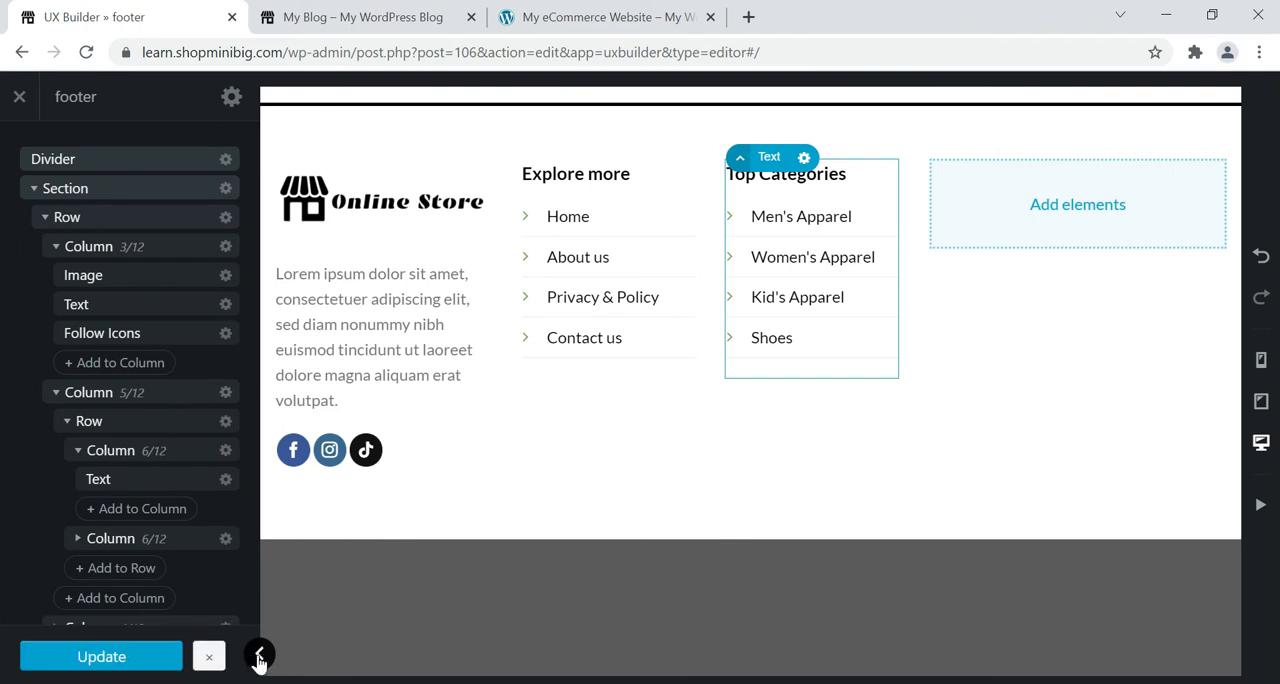
# Collapse the settings sidebar and compare the two link columns and the remaining empty column with the reference footer.
pyautogui.click(259, 656)
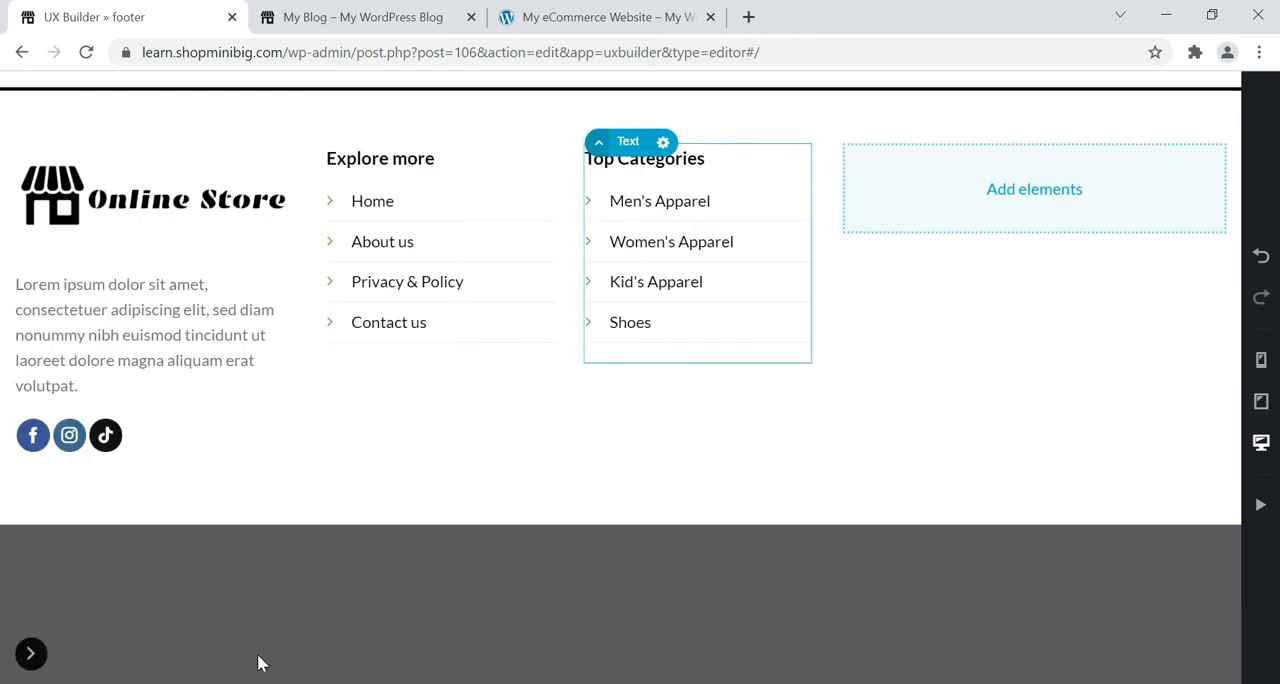
pyautogui.click(537, 14)
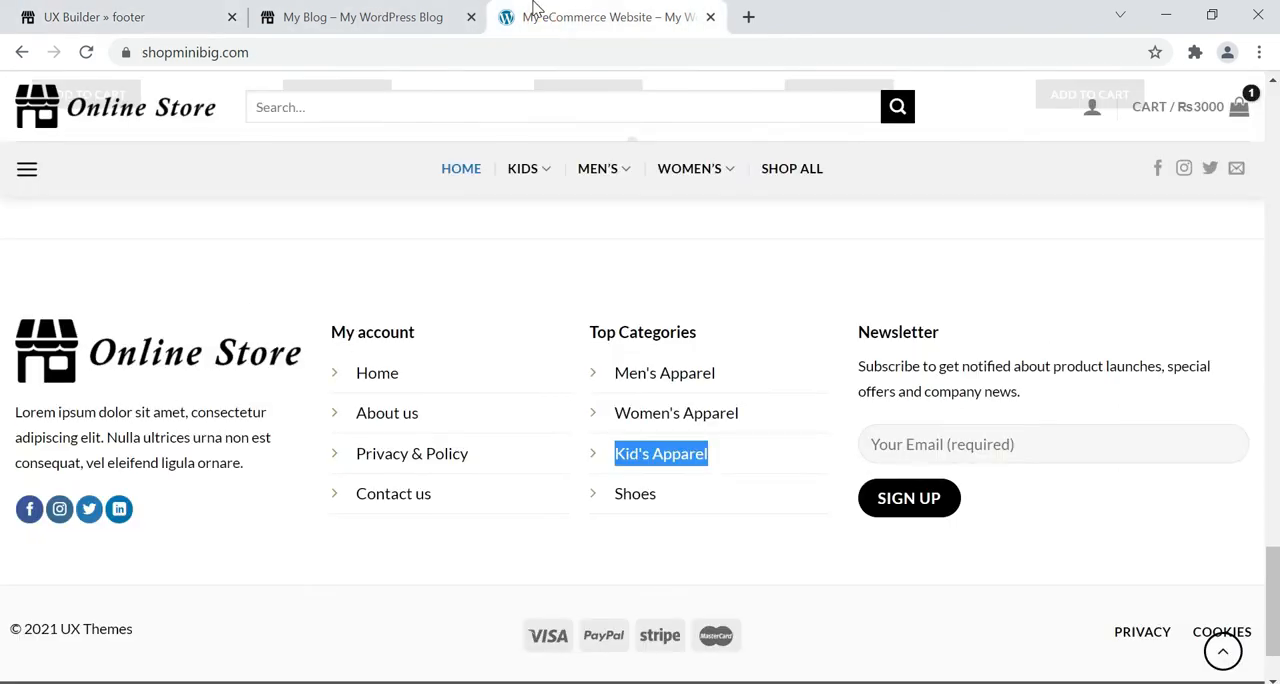
pyautogui.click(158, 14)
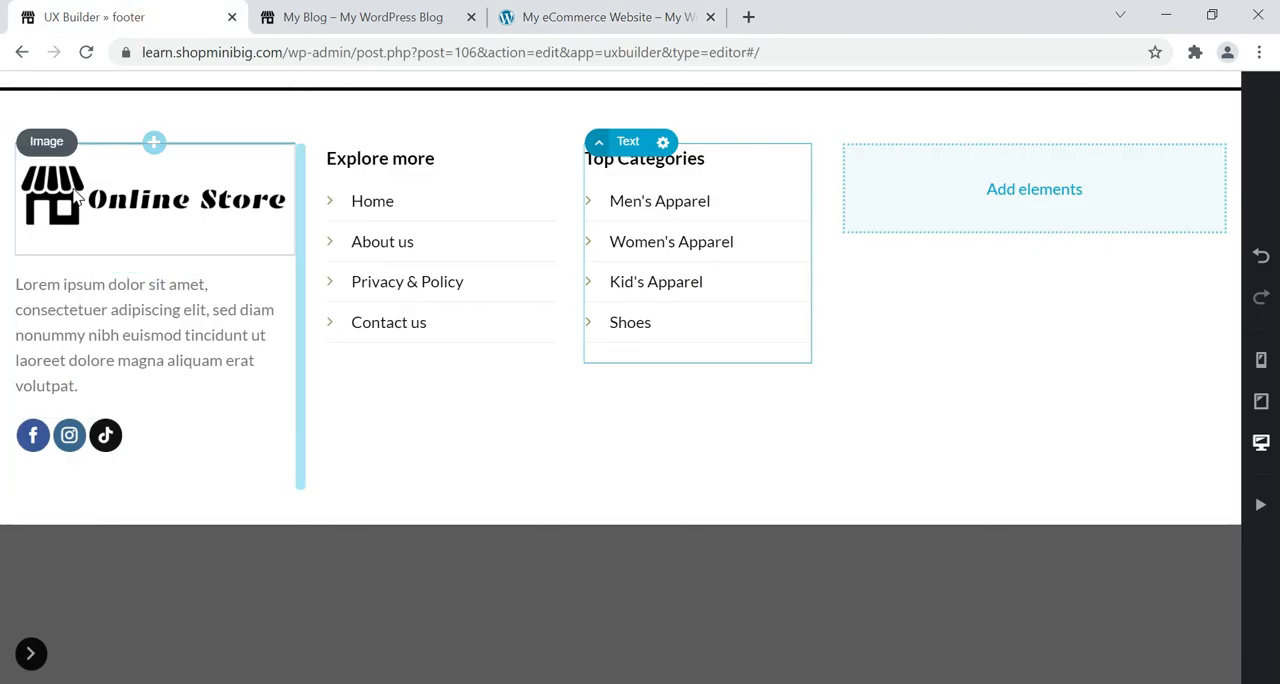
# Expand the settings sidebar again and update the footer block.
pyautogui.click(33, 652)
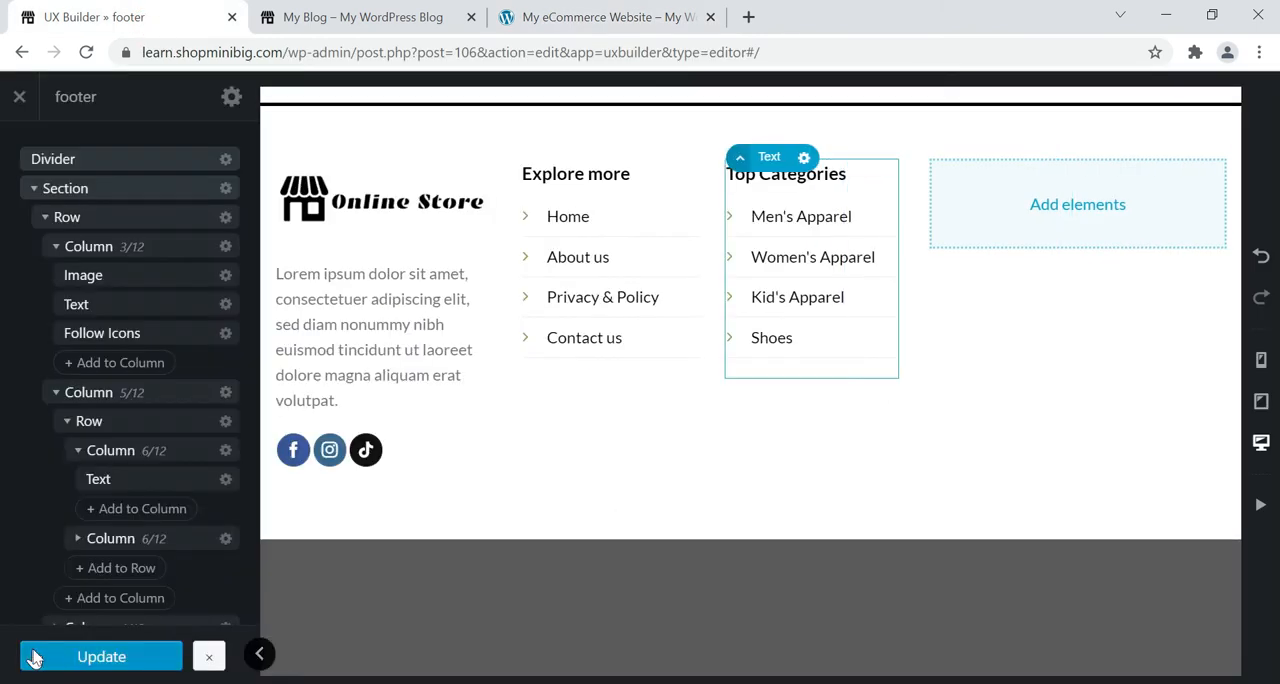
pyautogui.click(33, 652)
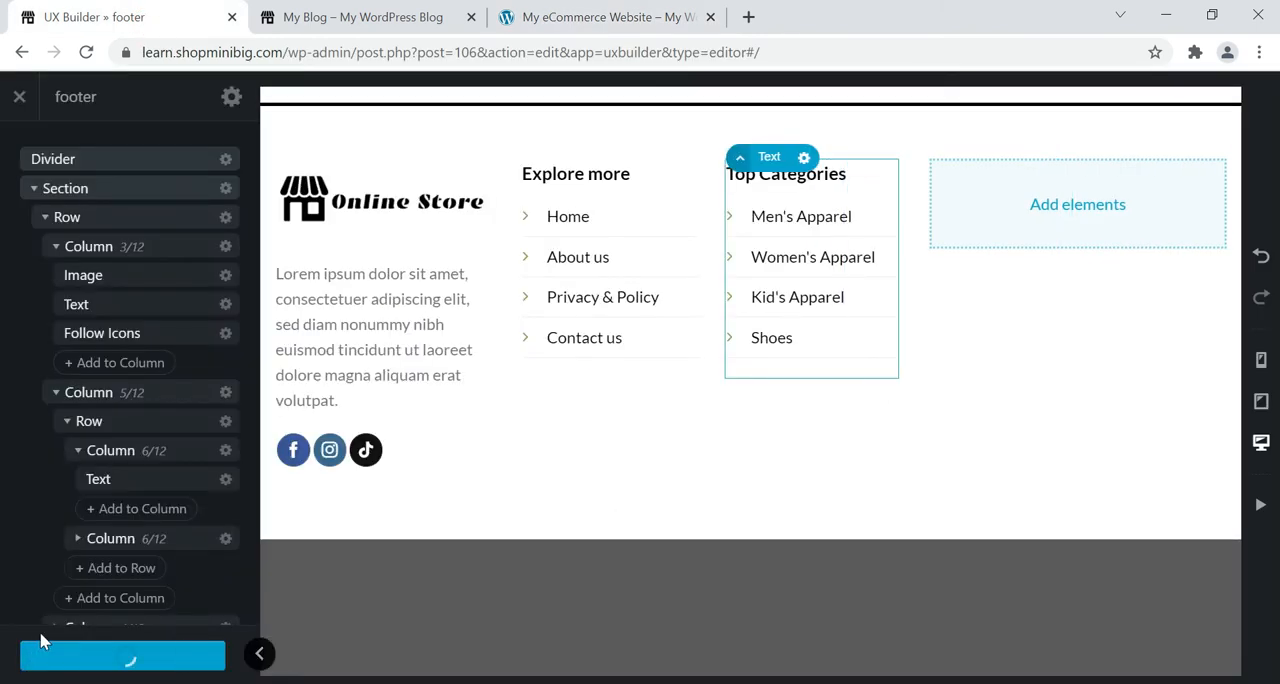
# Try to adjust the padding in the footer section's layout settings.
pyautogui.click(536, 153)
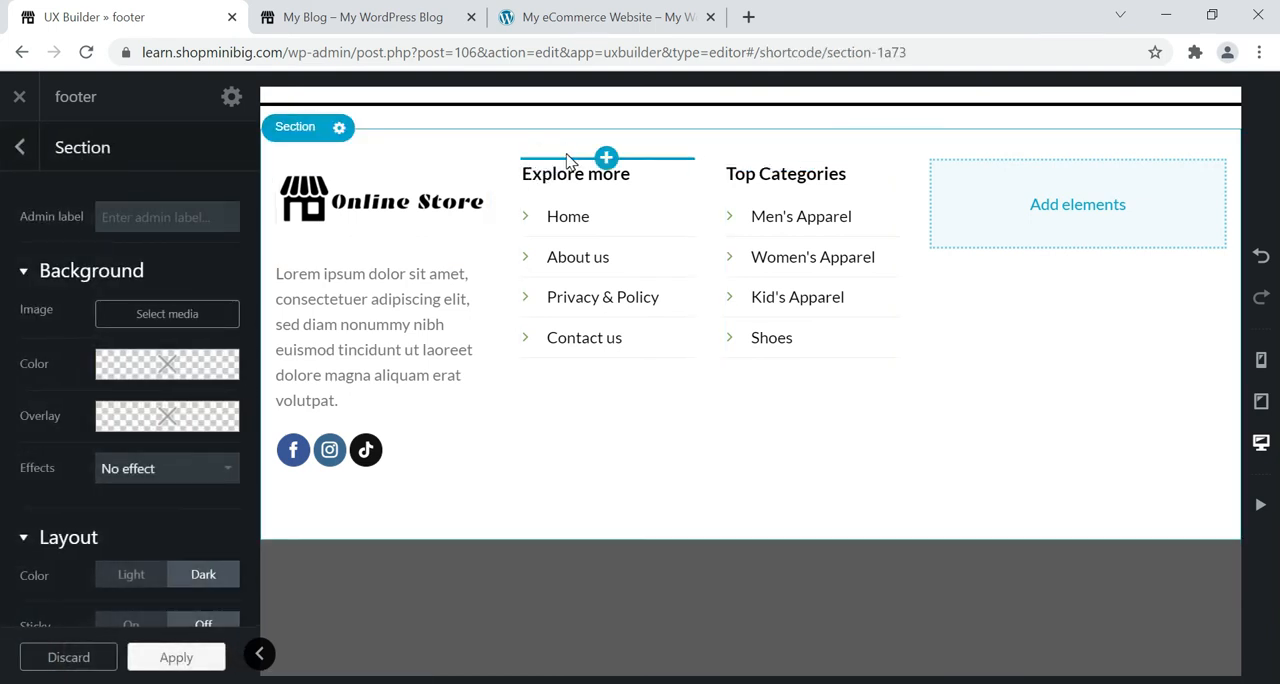
pyautogui.scroll(-2, 84, 314)
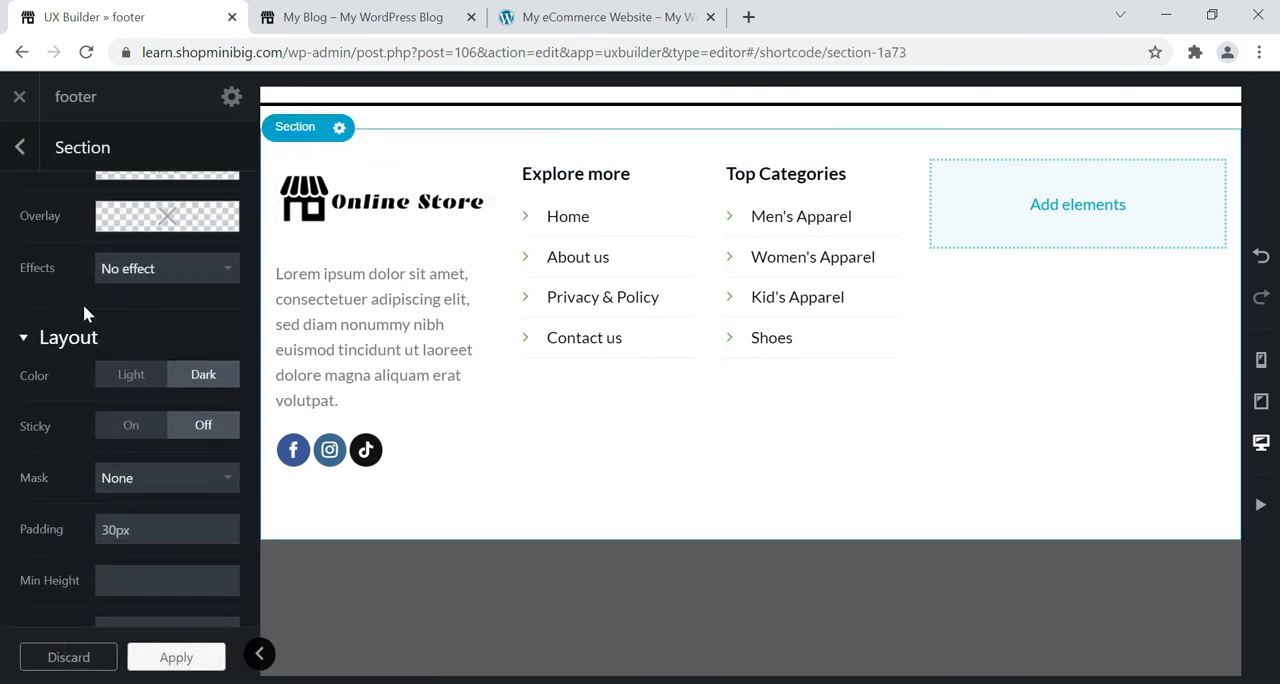
pyautogui.moveTo(119, 521); pyautogui.dragTo(166, 506)
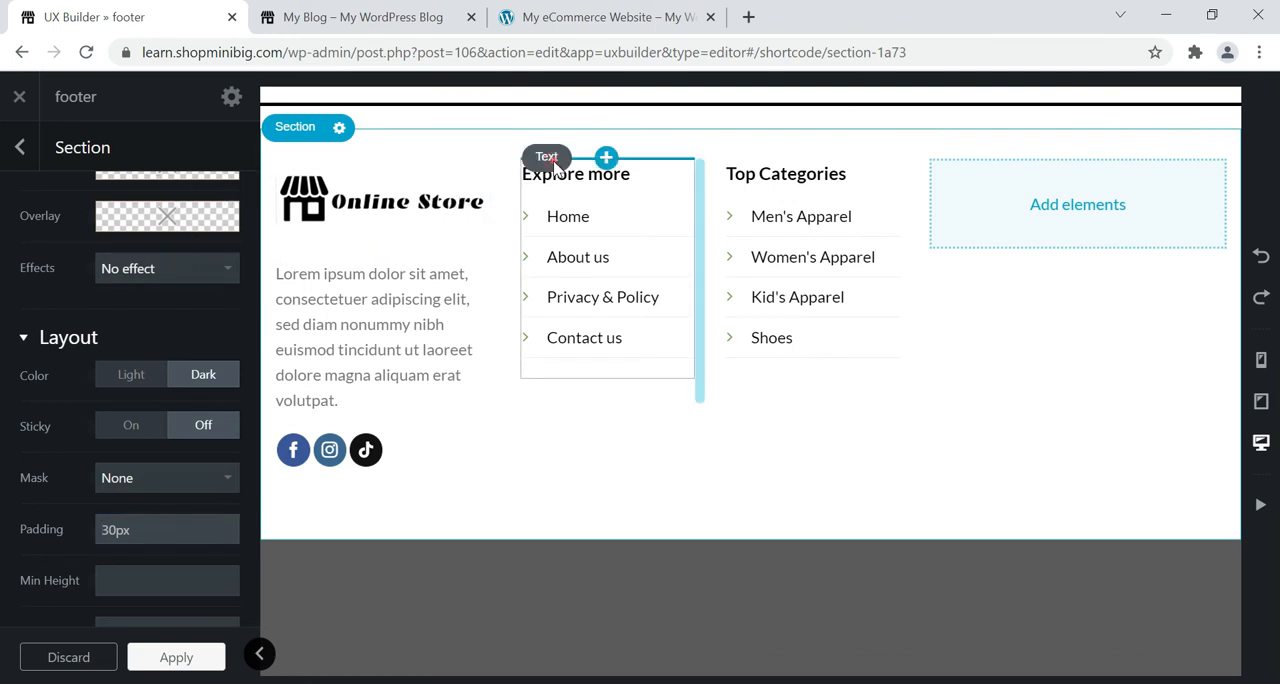
# Try a line height of 2.75 on the "Explore more" text, clear the value, and apply and update.
pyautogui.click(600, 158)
pyautogui.scroll(-3, 125, 300)
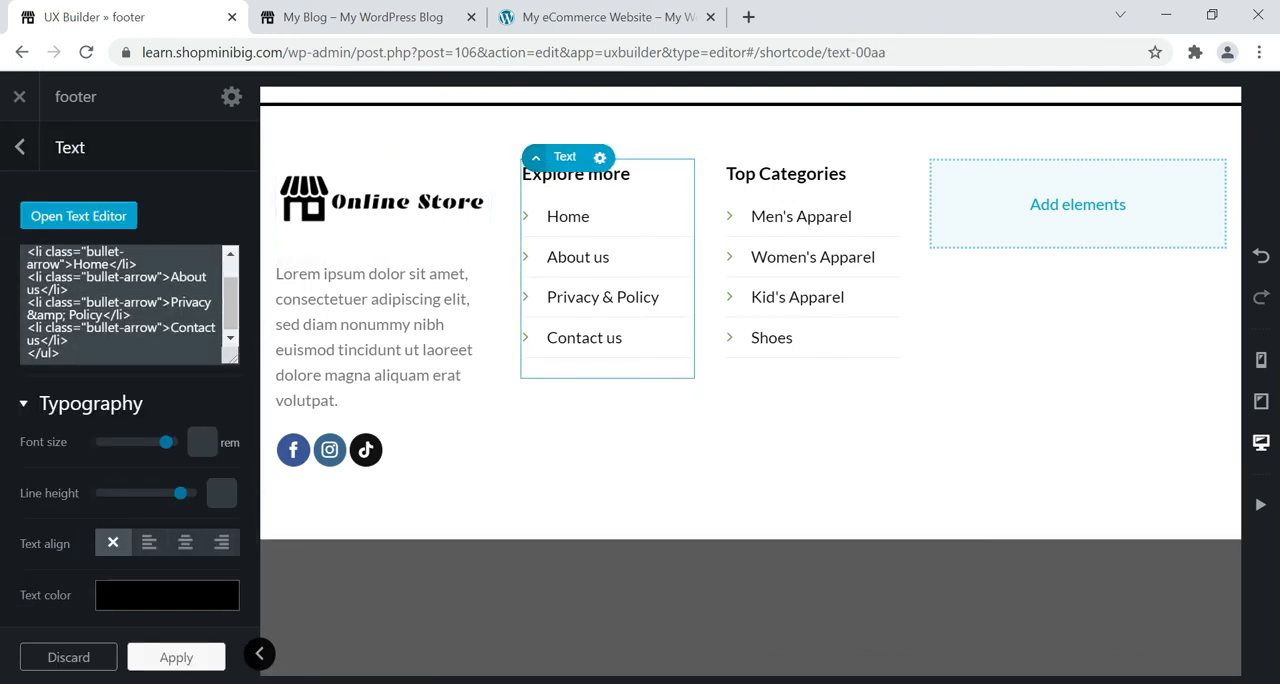
pyautogui.scroll(-1, 83, 527)
pyautogui.scroll(-1, 85, 512)
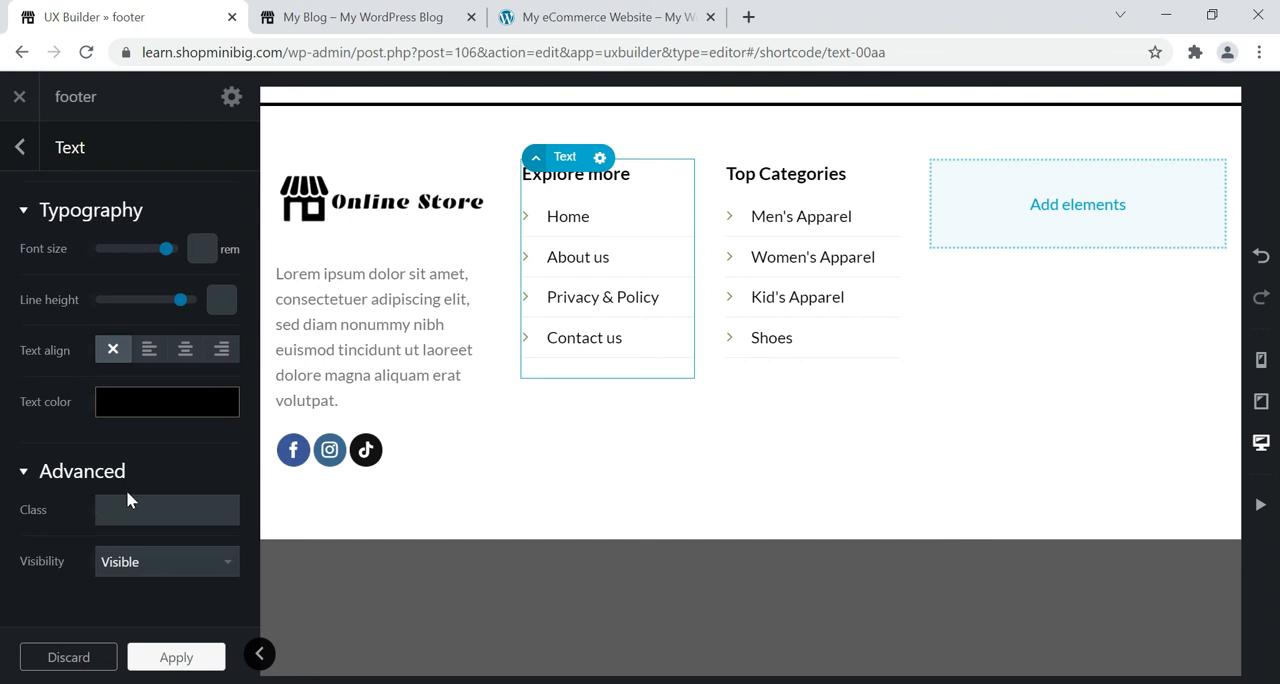
pyautogui.scroll(1, 127, 525)
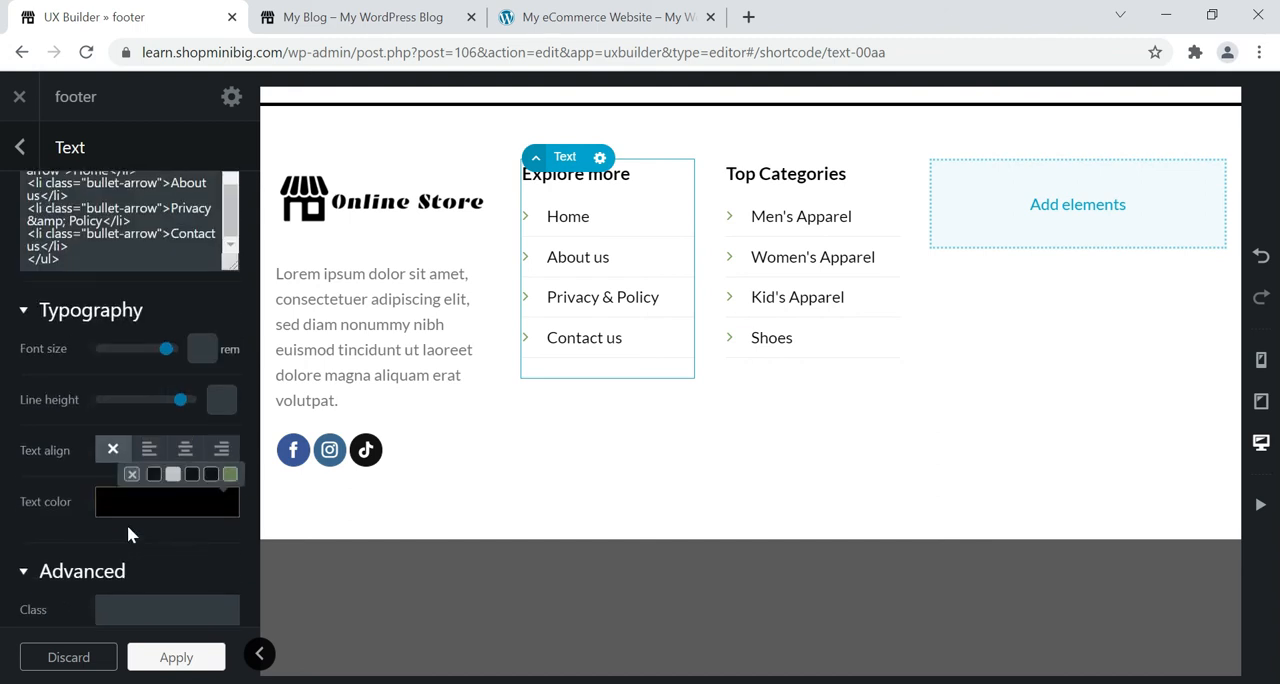
pyautogui.click(181, 402)
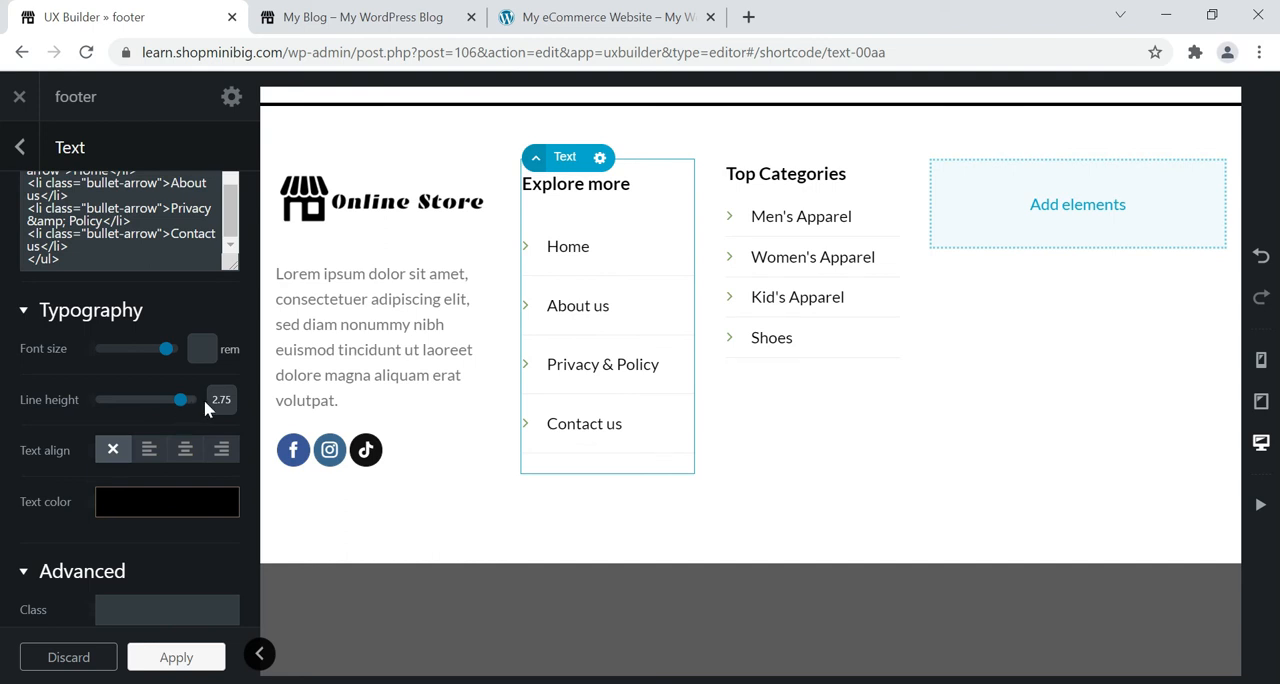
pyautogui.doubleClick(220, 399)
pyautogui.press('BackSpace')
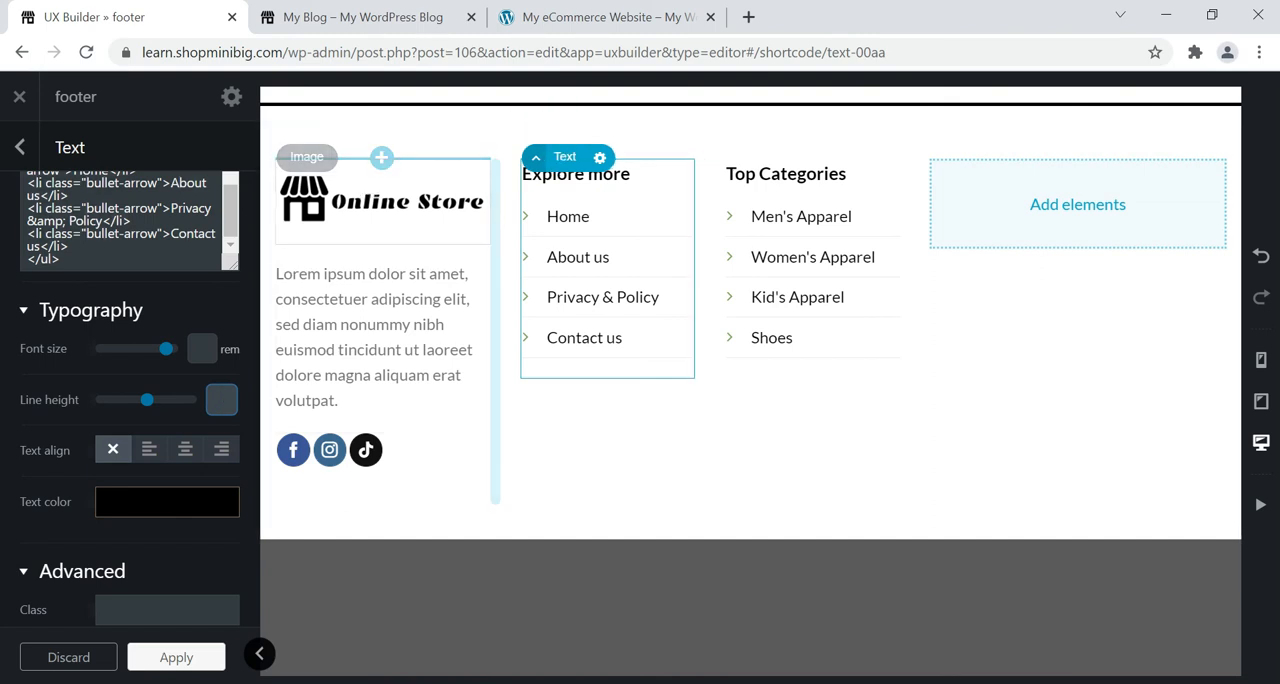
pyautogui.click(170, 657)
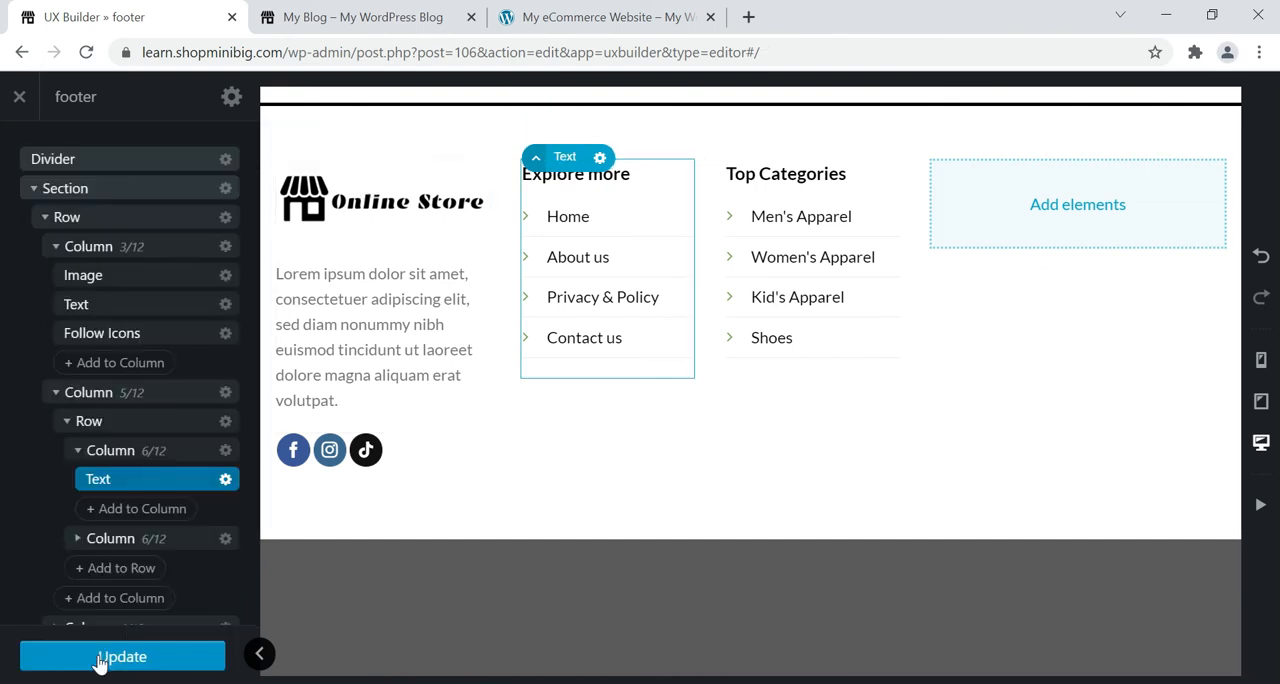
pyautogui.click(101, 662)
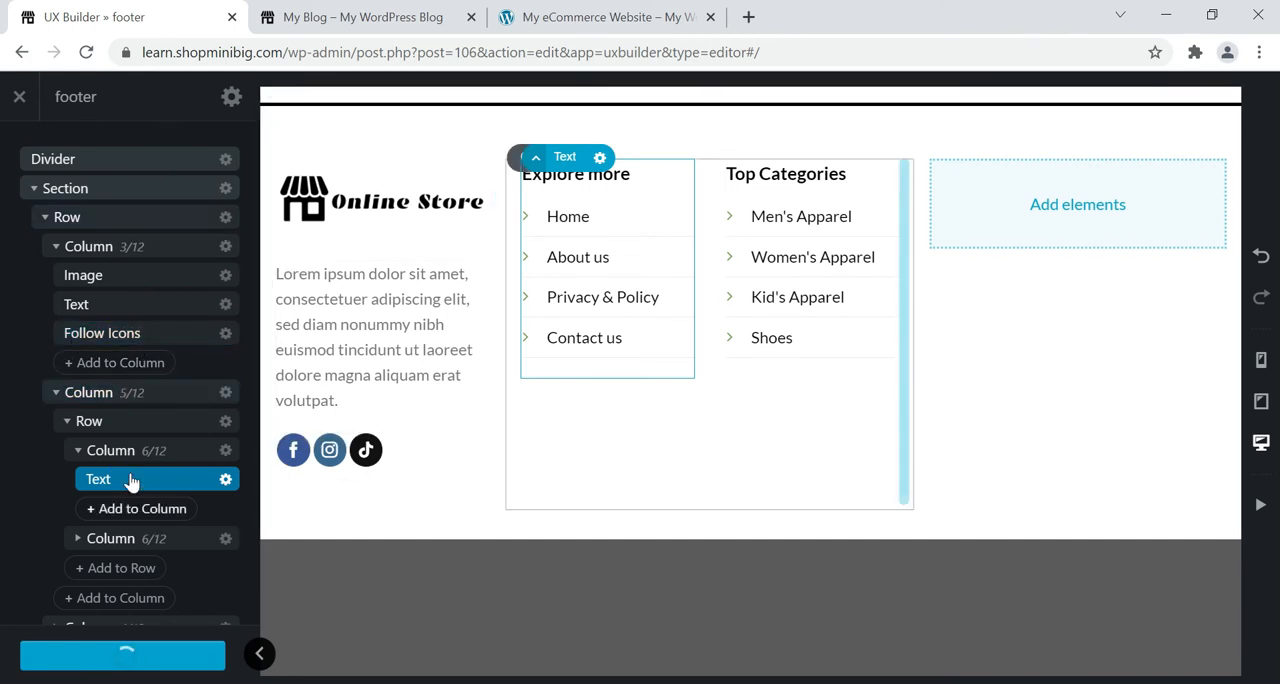
pyautogui.rightClick(618, 180)
pyautogui.click(766, 120)
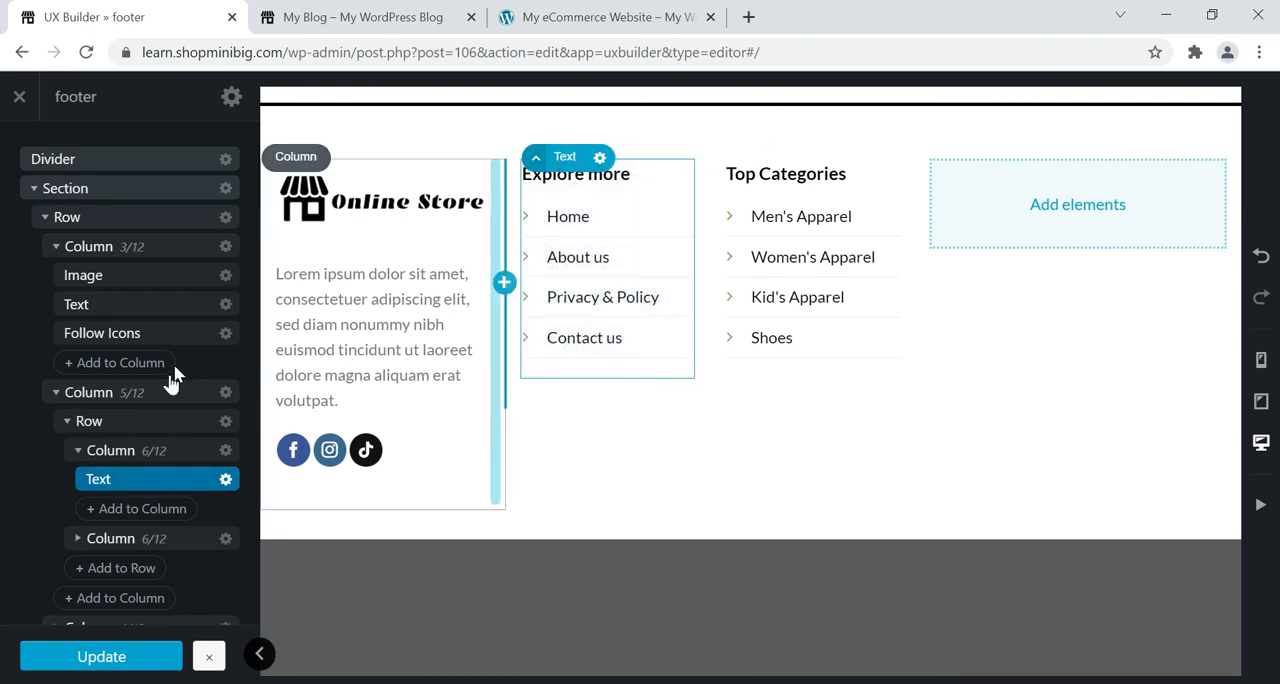
# Add a Gap element with the default 30px height to the "Explore more" column and move it above the text.
pyautogui.click(112, 512)
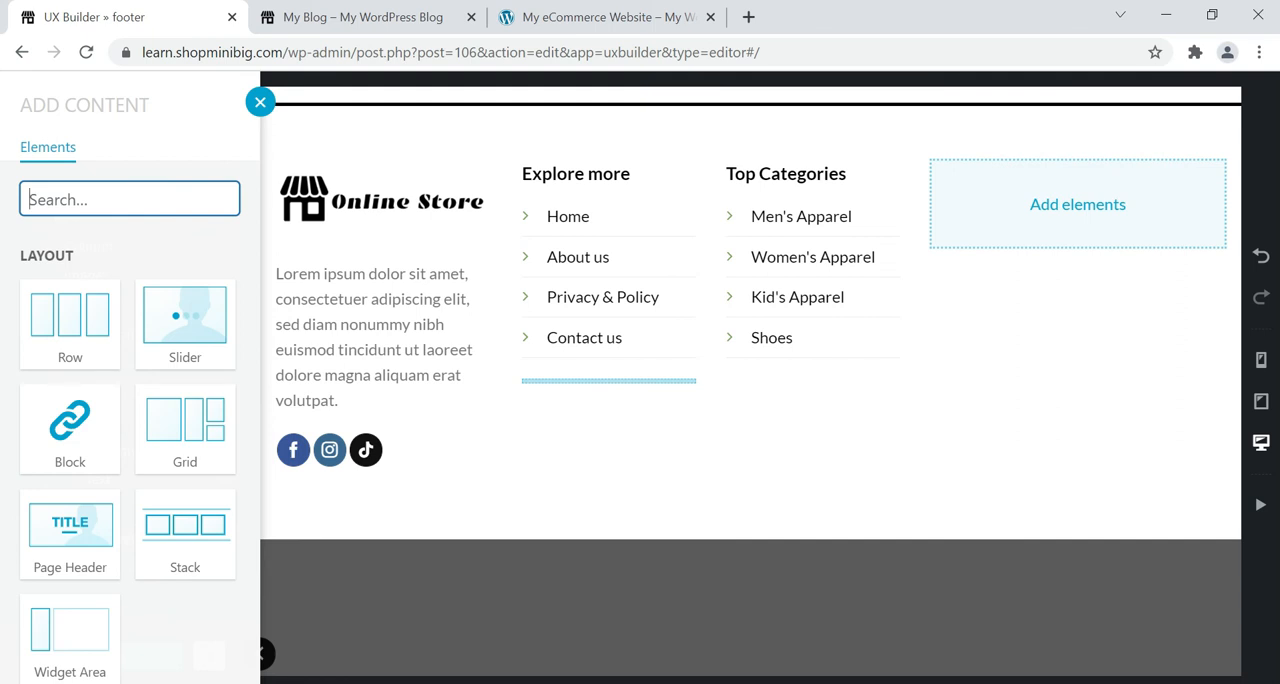
pyautogui.write('ga')
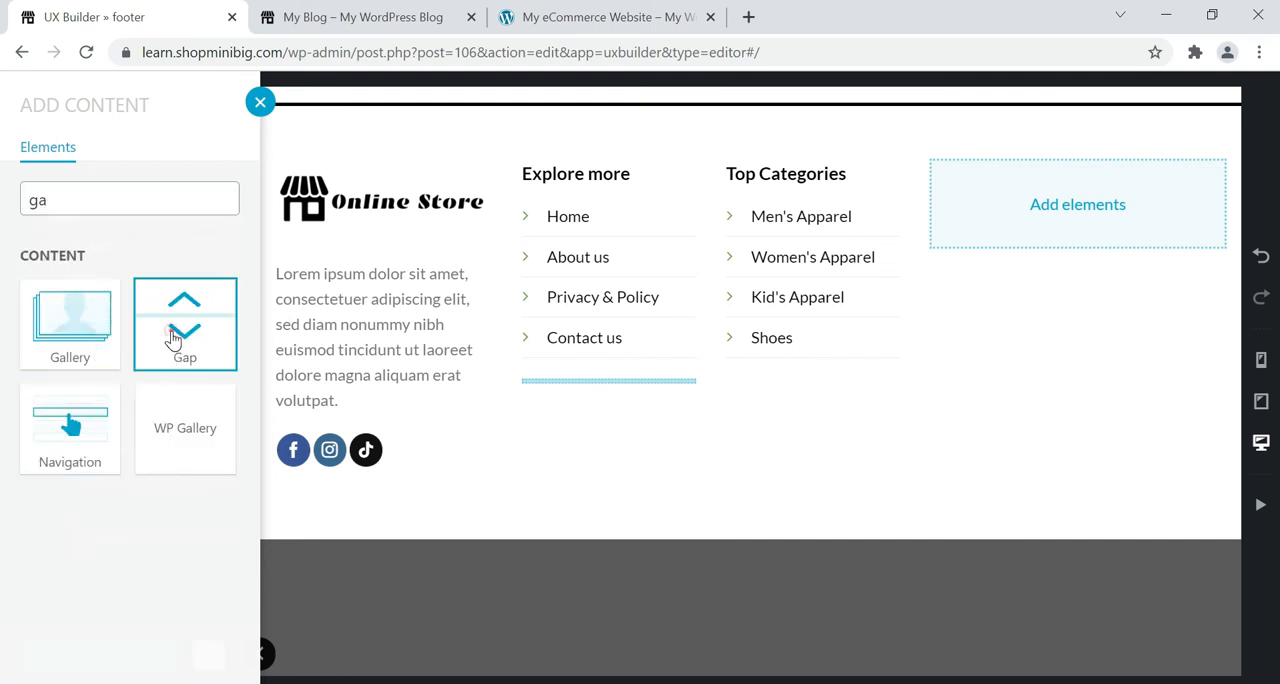
pyautogui.click(173, 338)
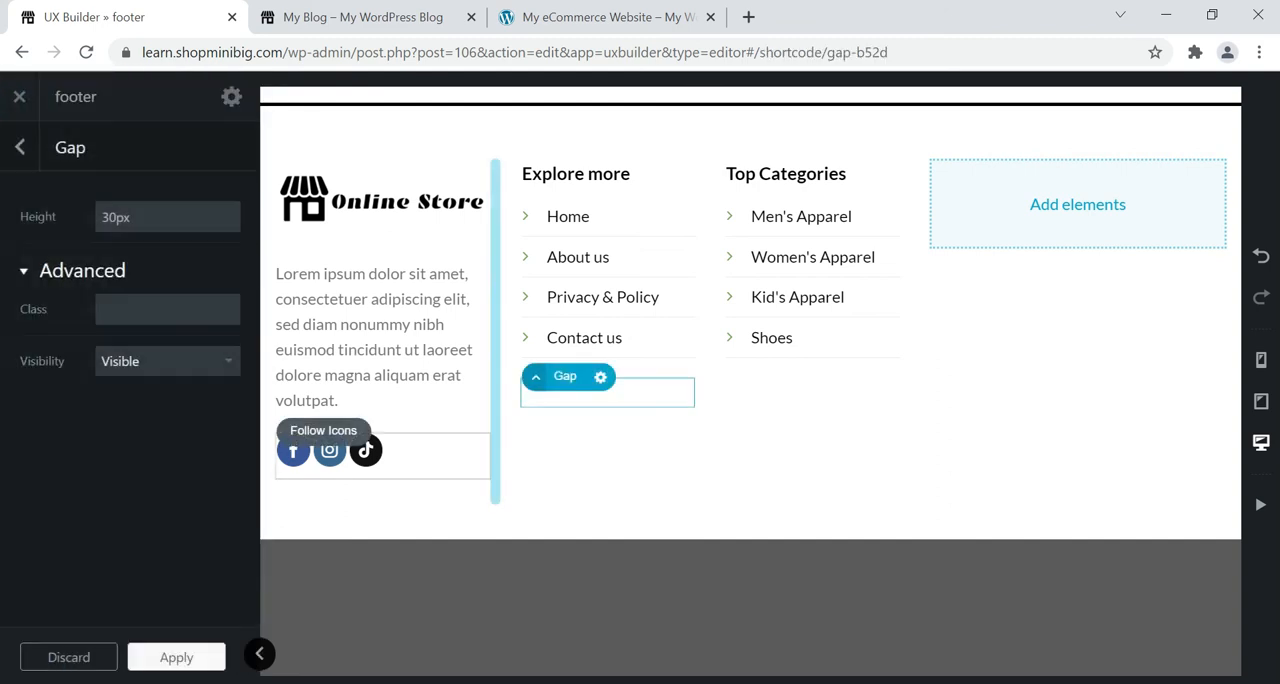
pyautogui.click(20, 150)
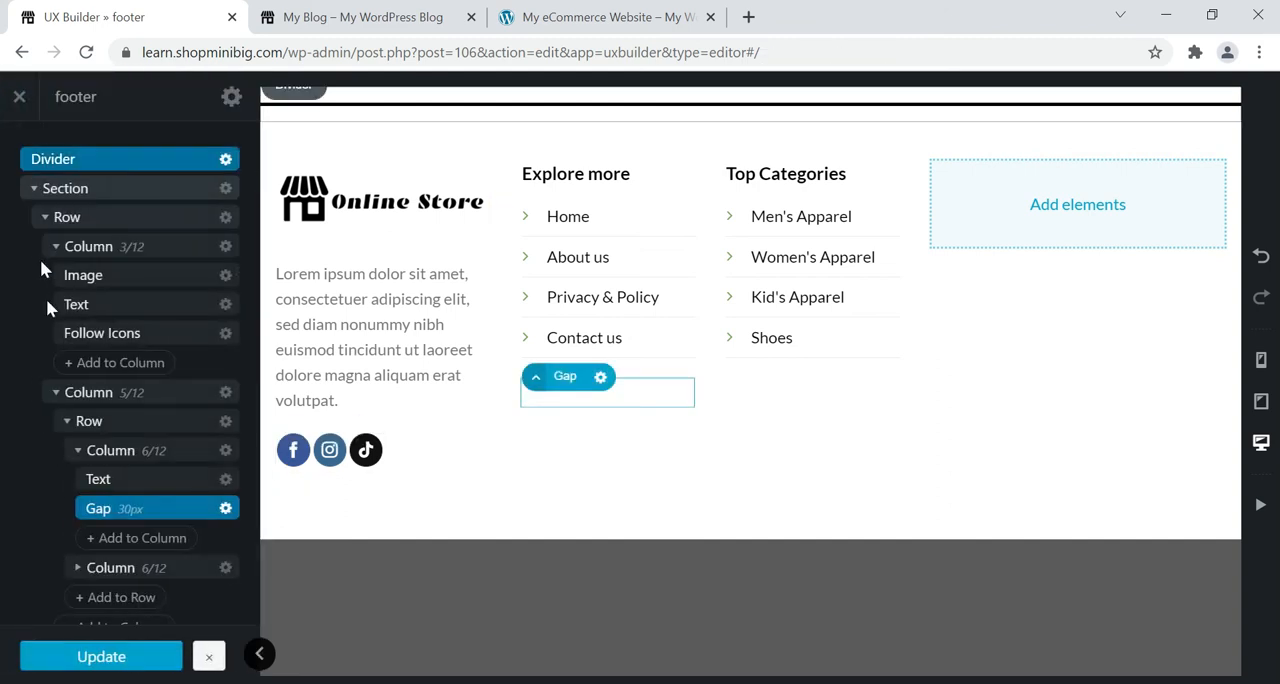
pyautogui.moveTo(138, 511); pyautogui.dragTo(141, 481)
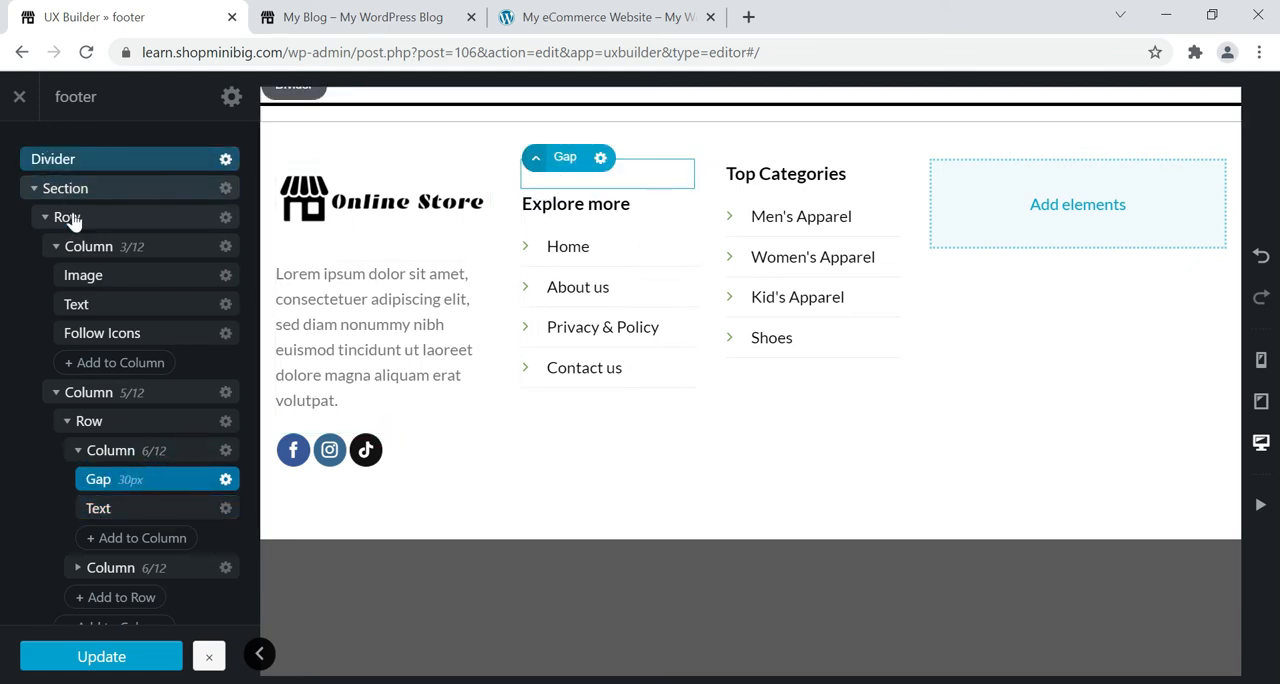
pyautogui.click(225, 479)
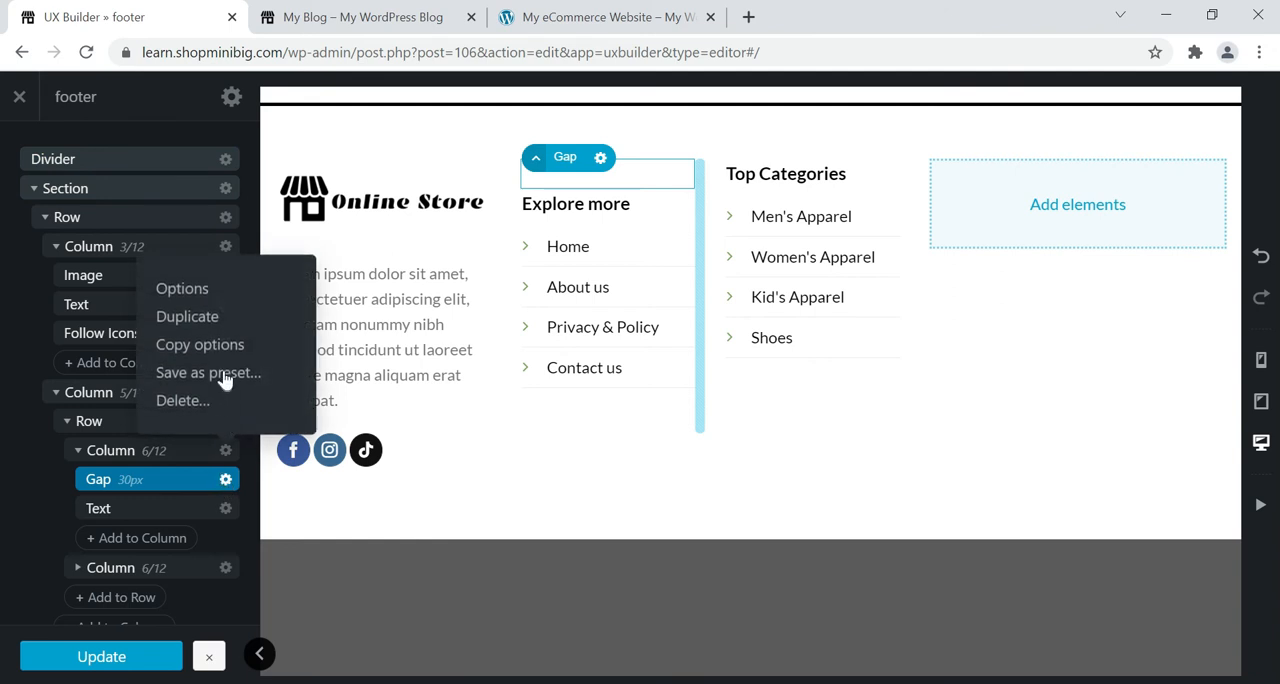
pyautogui.hotkey('ctrl', 'c')
pyautogui.click(84, 569)
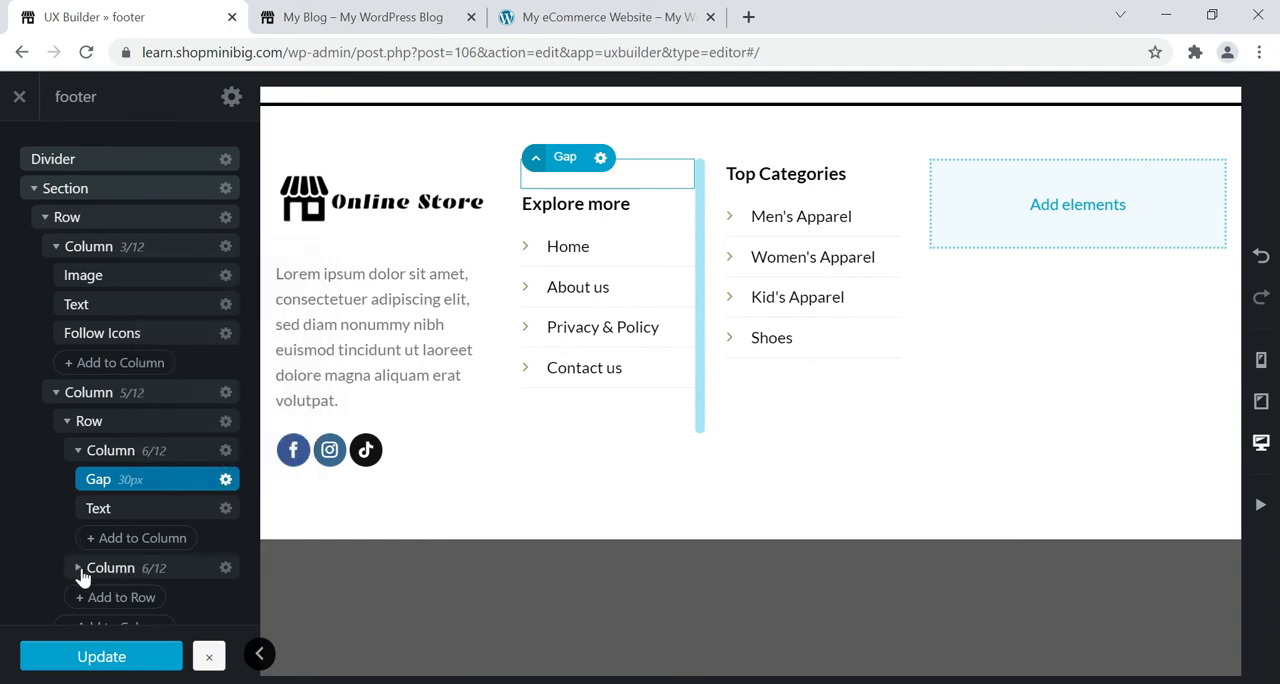
# Add a Gap element with the default 30px height to the "Top Categories" column.
pyautogui.click(79, 568)
pyautogui.scroll(-1, 137, 450)
pyautogui.scroll(-1, 138, 452)
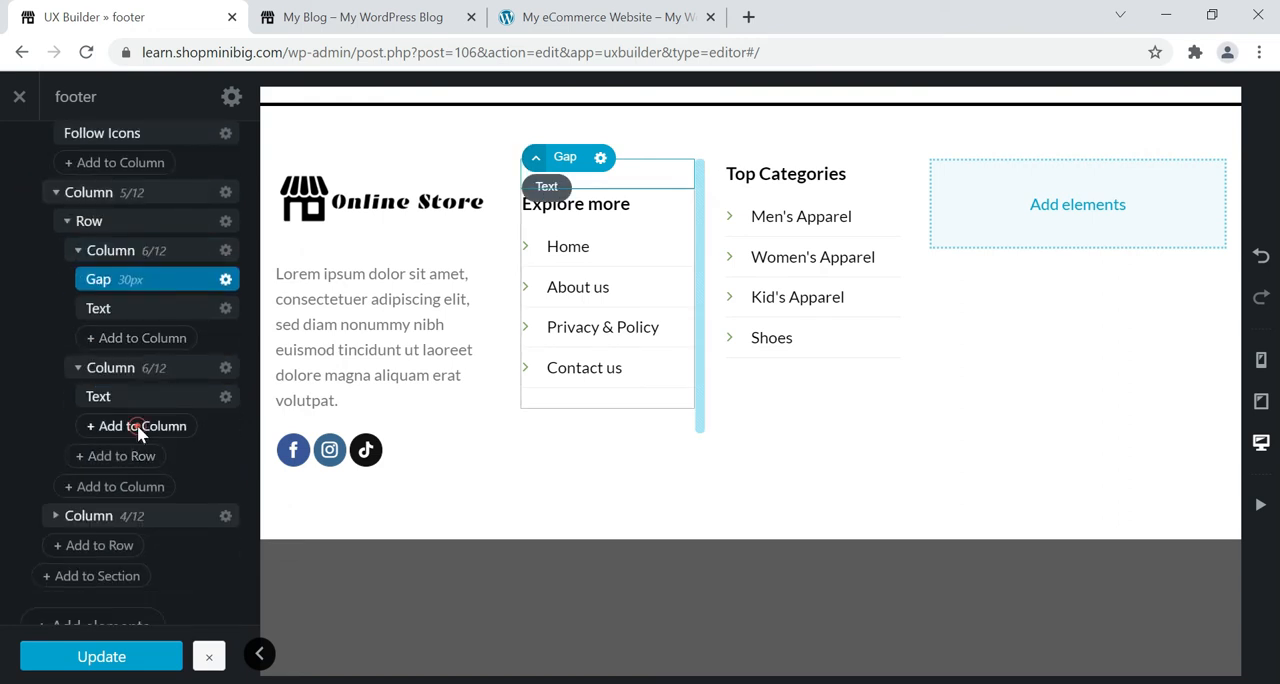
pyautogui.click(137, 426)
pyautogui.click(84, 200)
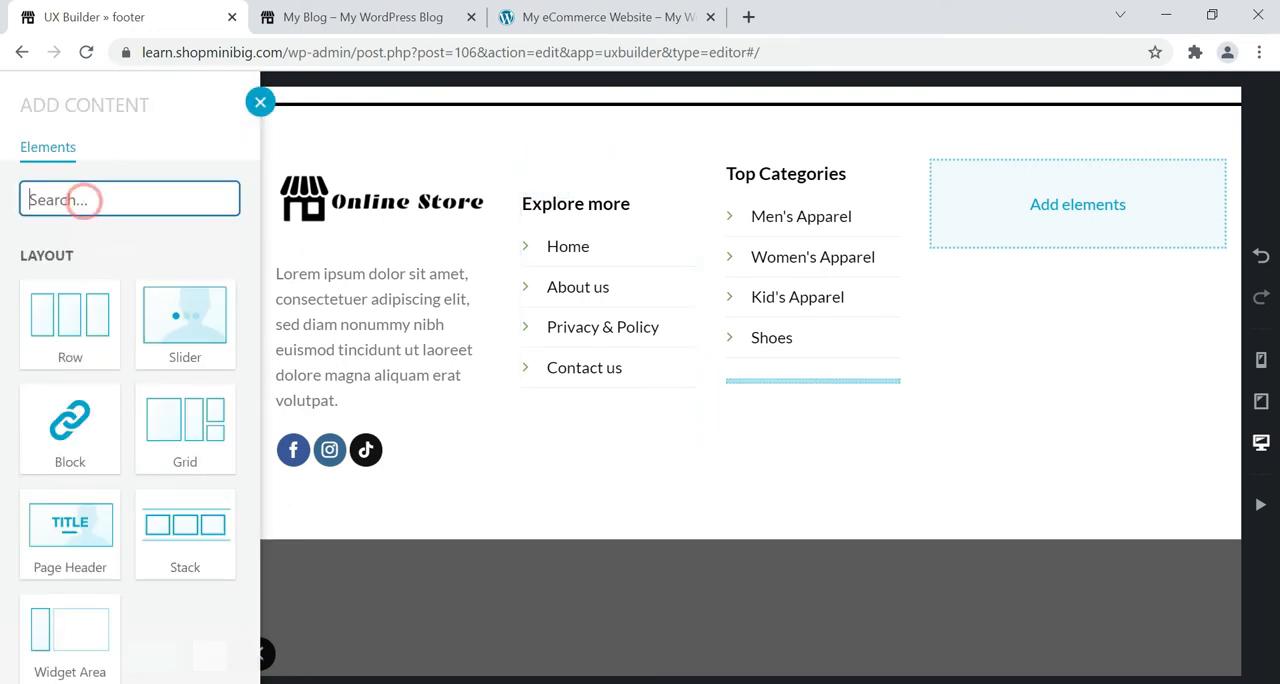
pyautogui.write('gap')
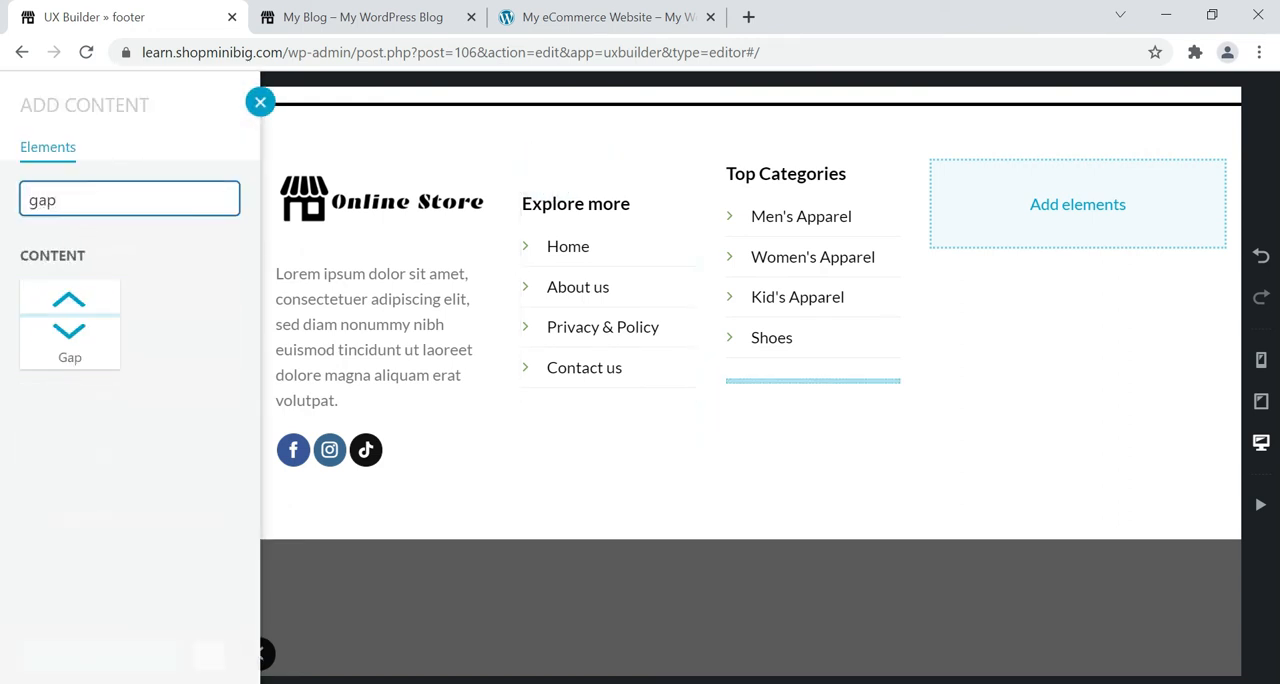
pyautogui.click(62, 313)
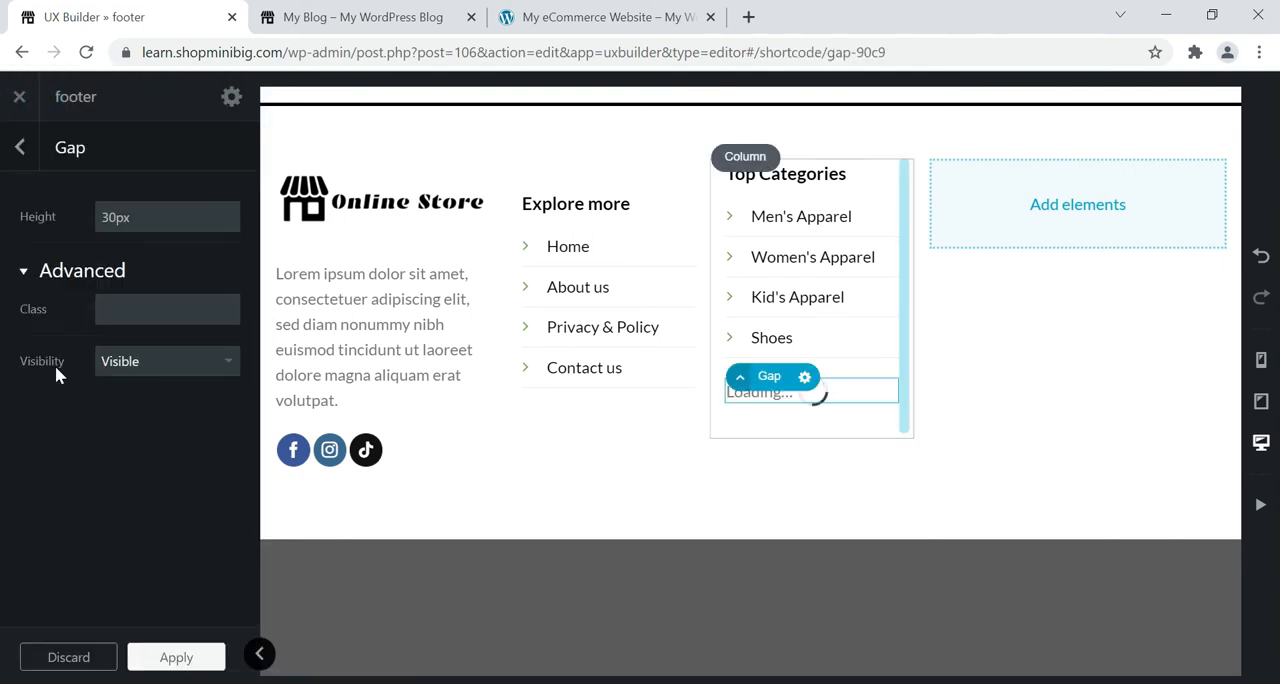
pyautogui.click(22, 148)
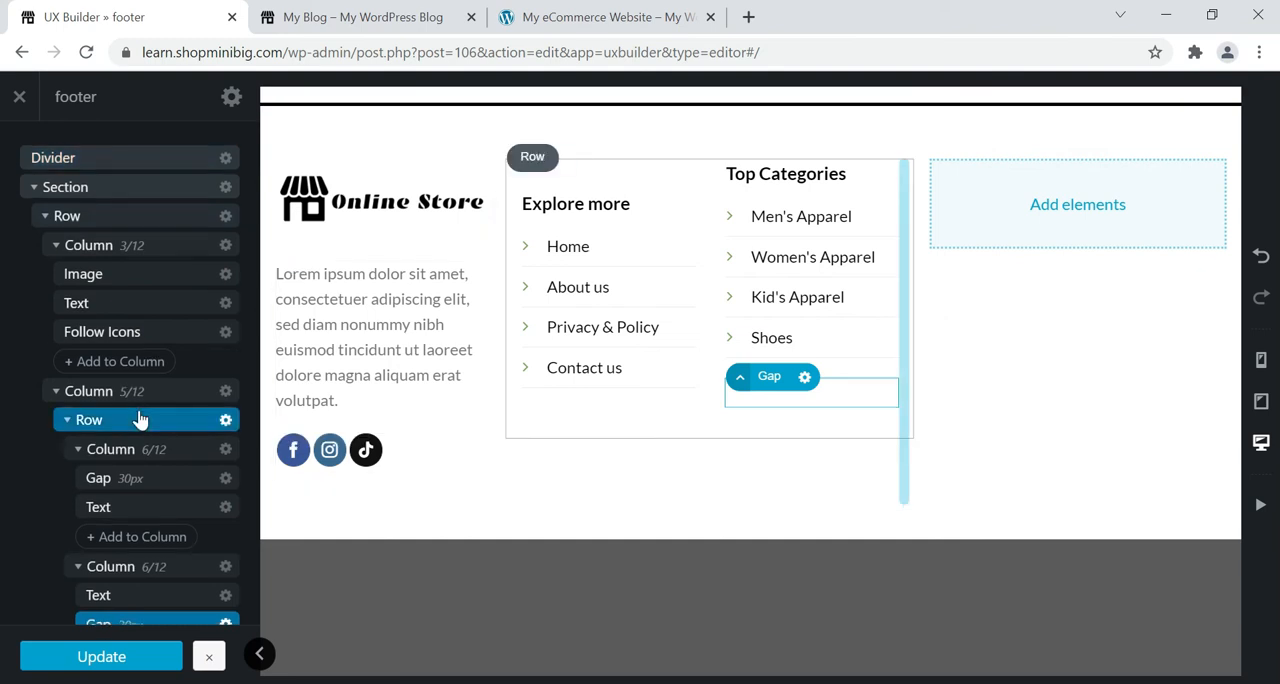
# Move the gap above the "Top Categories" text and update the footer block.
pyautogui.scroll(-2, 140, 420)
pyautogui.moveTo(140, 432); pyautogui.dragTo(143, 402)
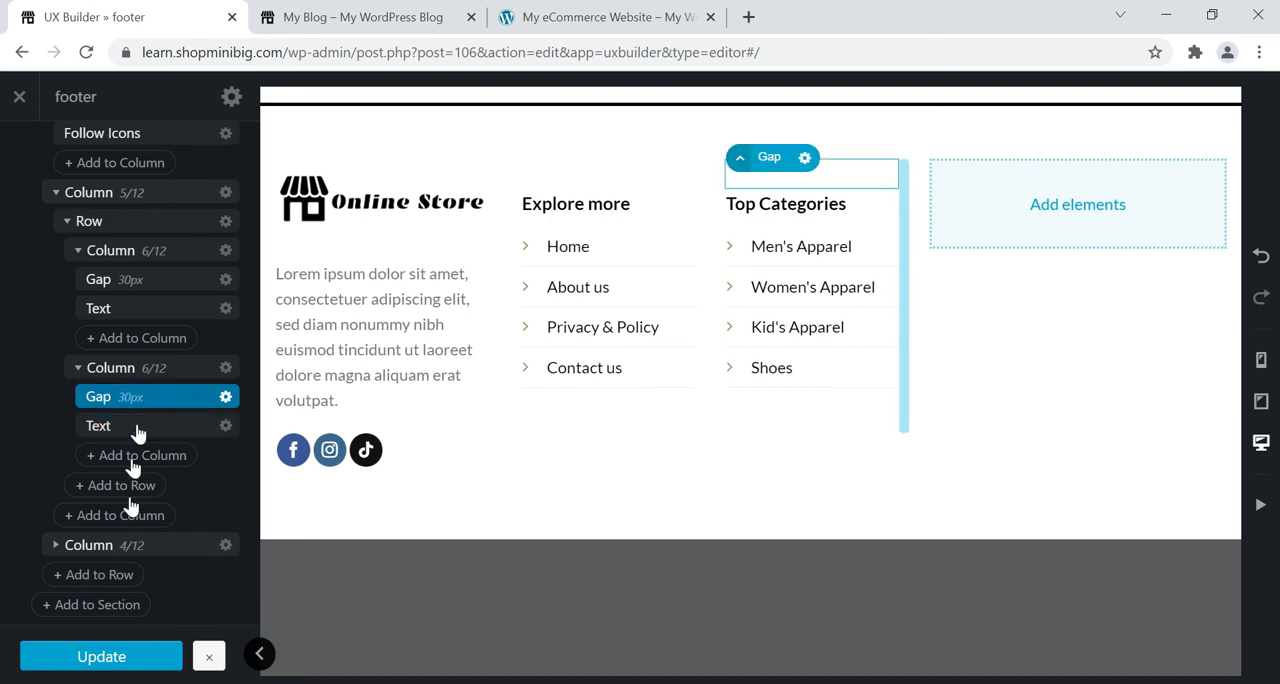
pyautogui.click(101, 657)
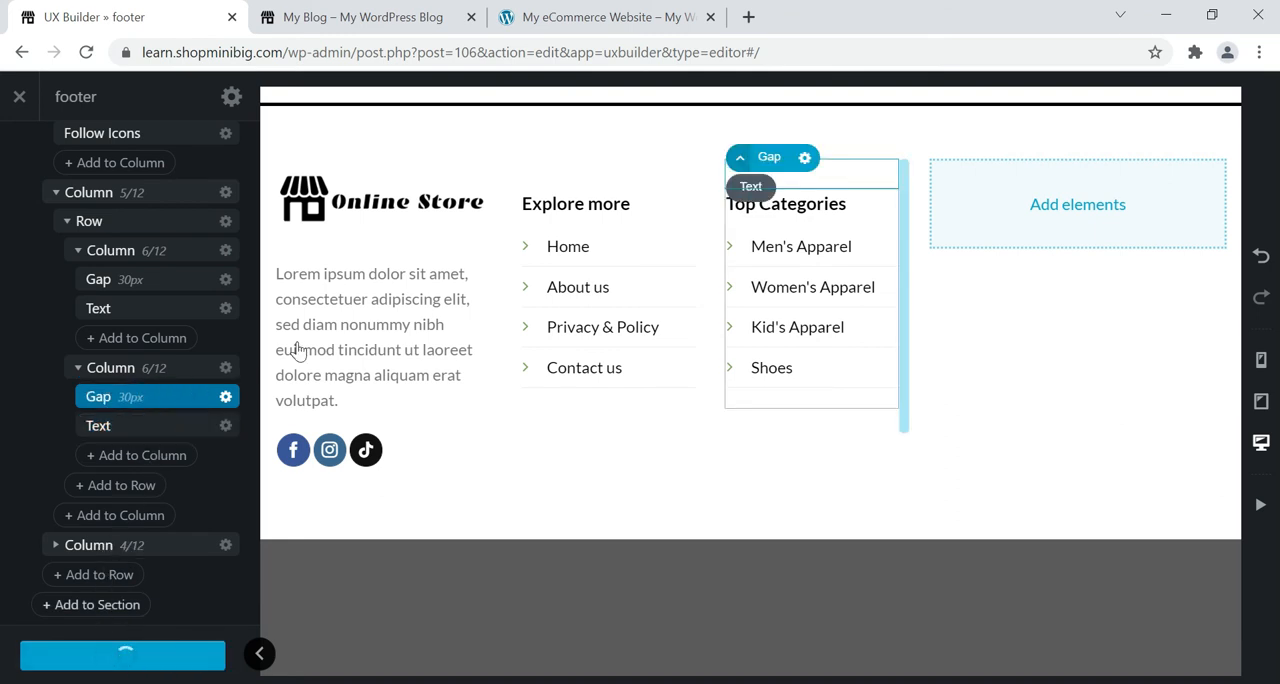
# Check the newsletter area in the reference footer and add a Text element to the empty 4/12 column.
pyautogui.click(678, 10)
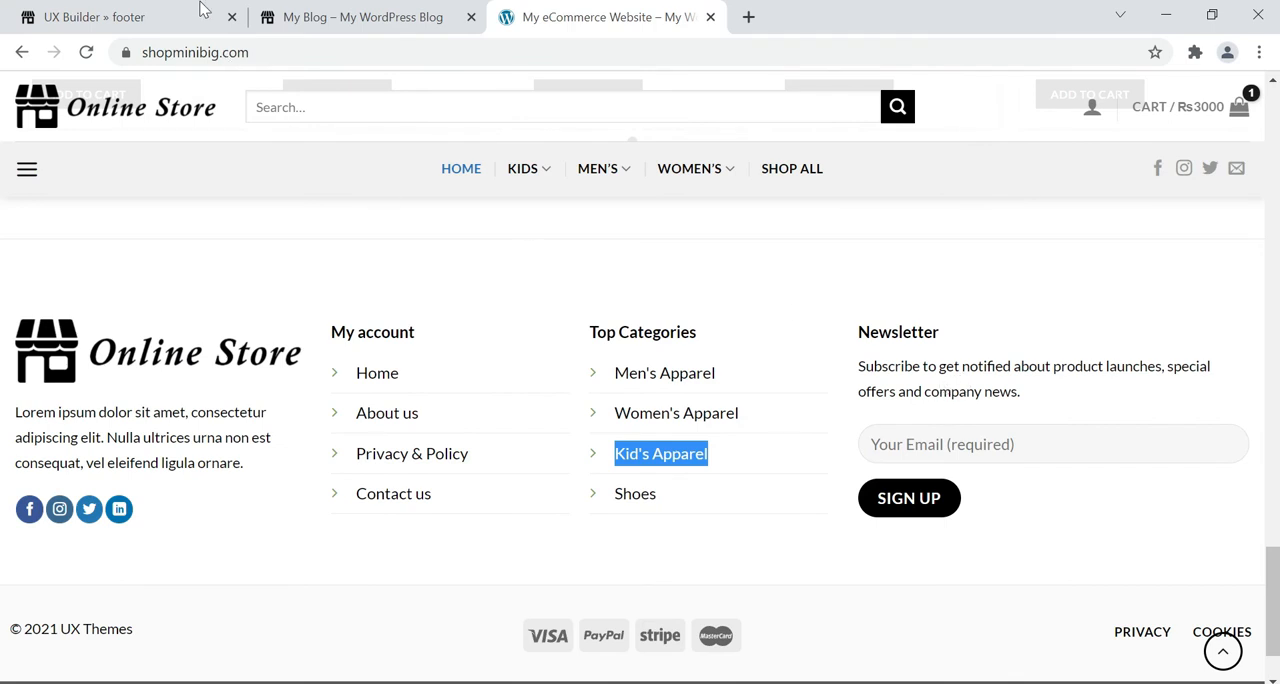
pyautogui.click(162, 15)
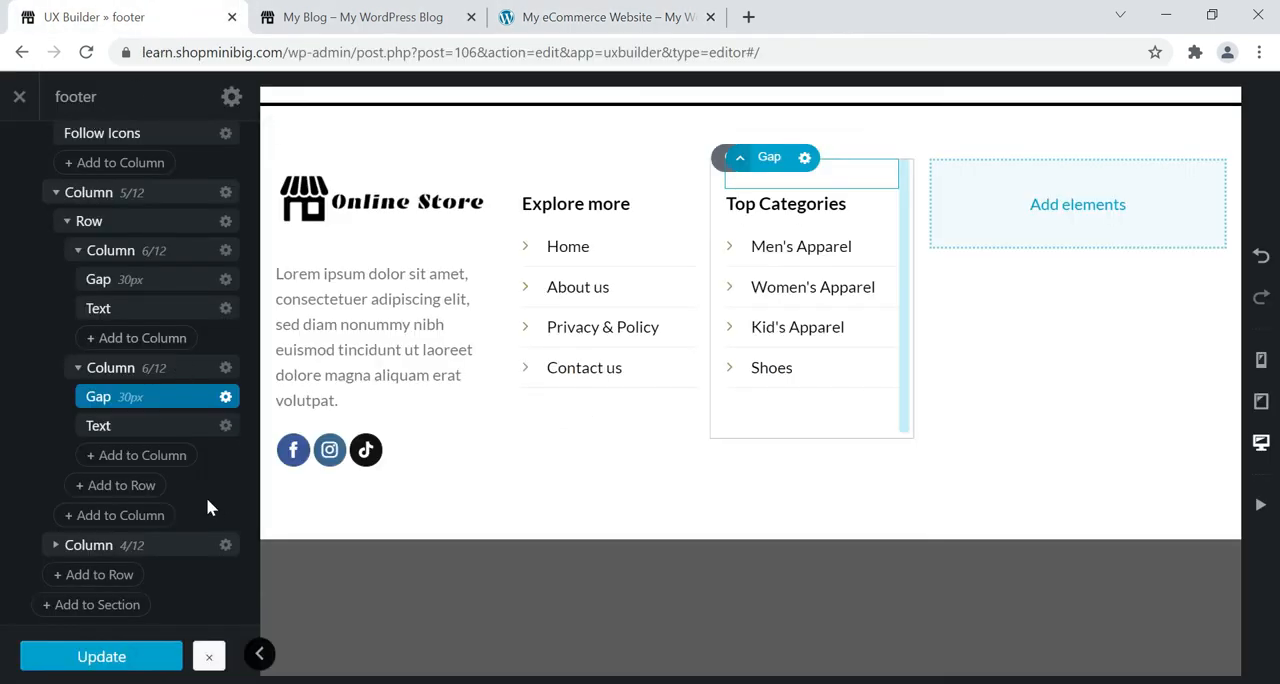
pyautogui.click(1071, 211)
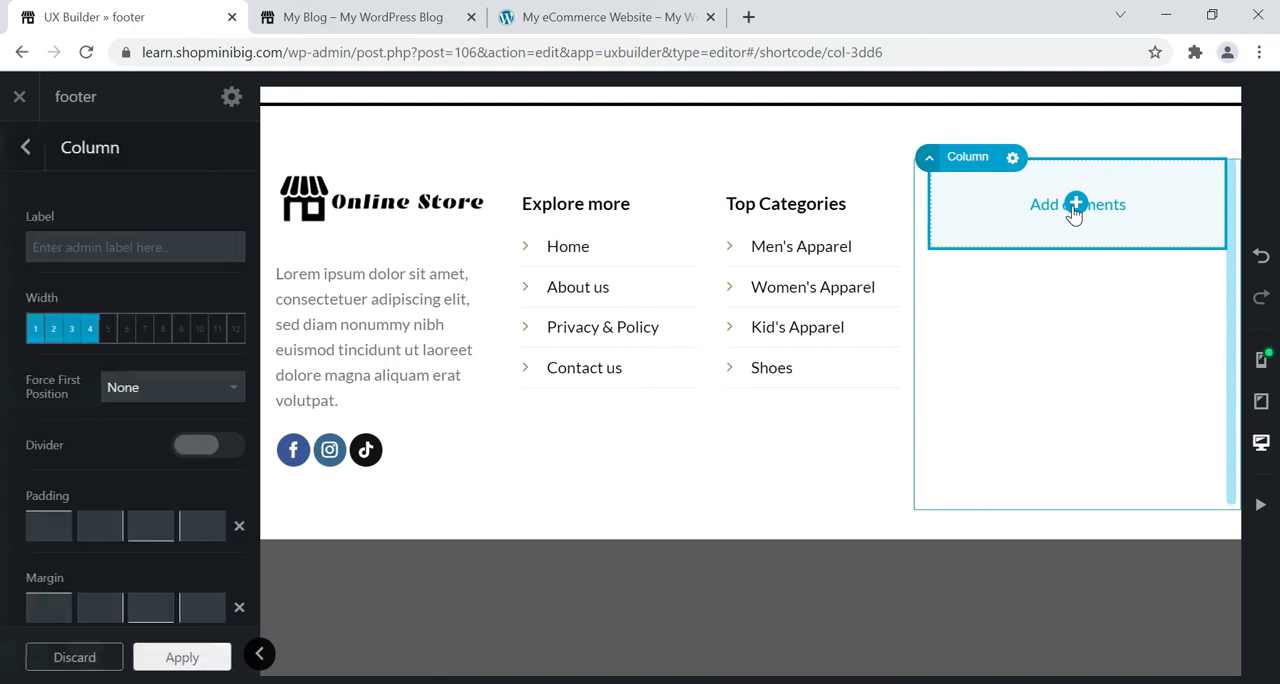
pyautogui.click(1074, 206)
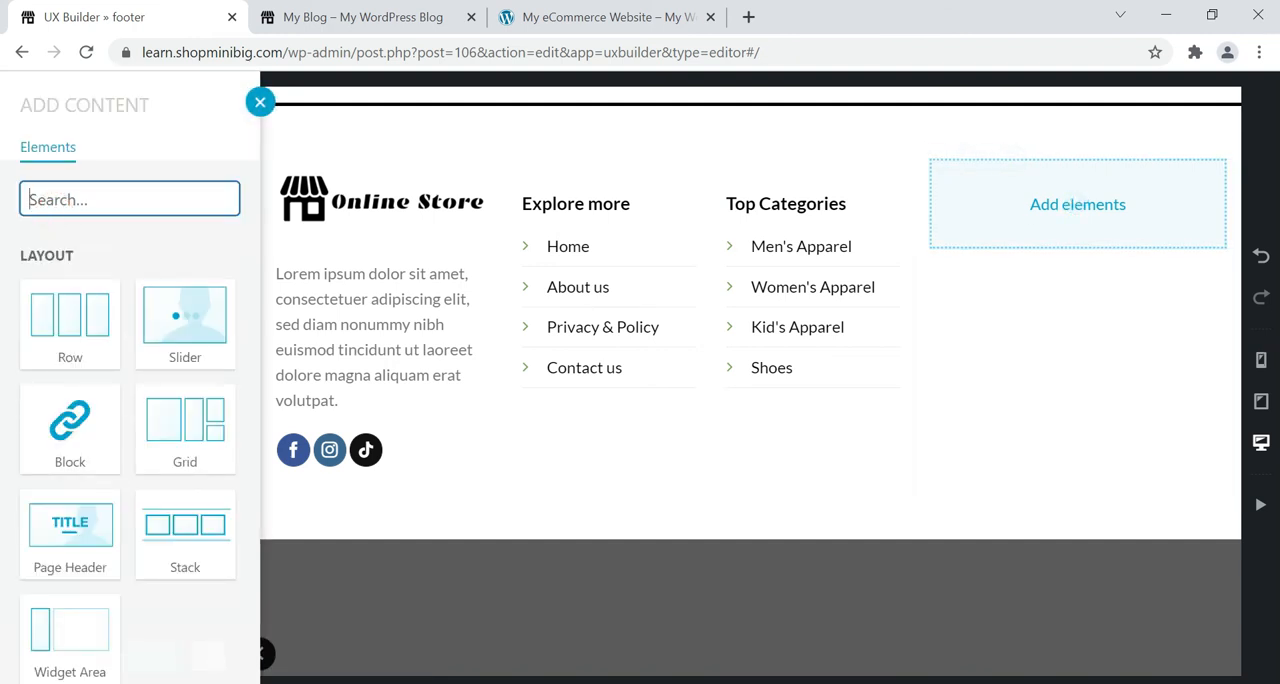
pyautogui.write('te')
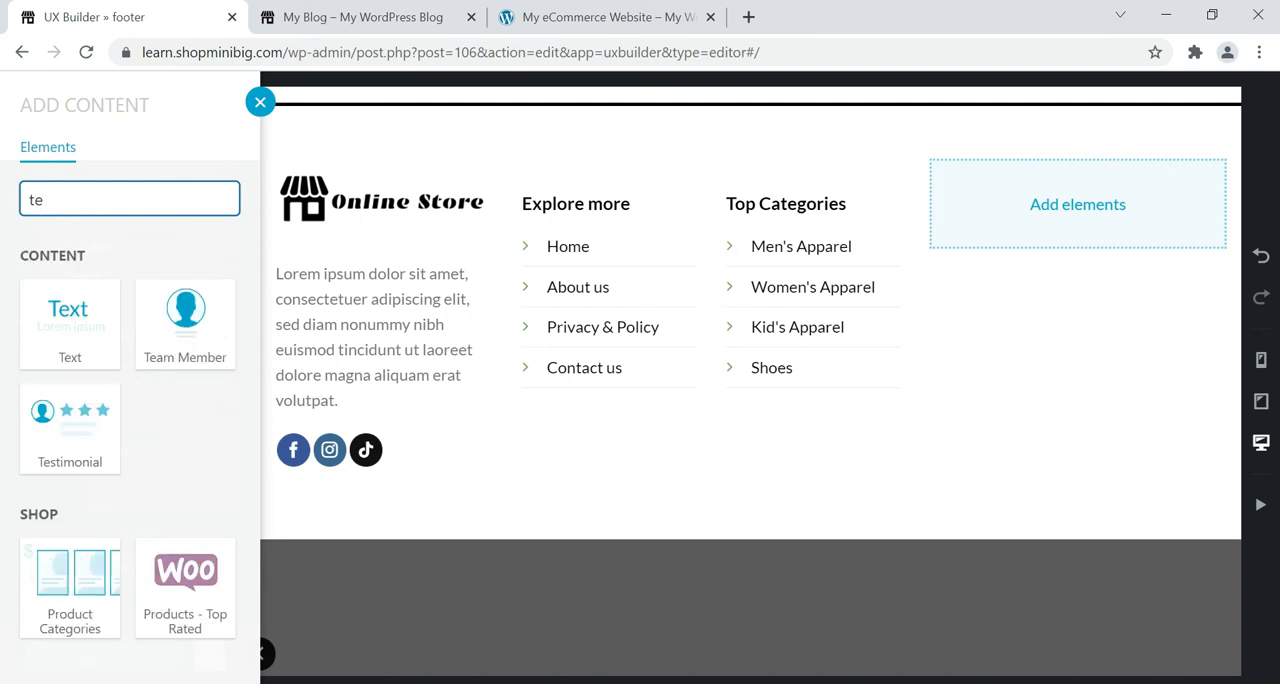
pyautogui.click(46, 300)
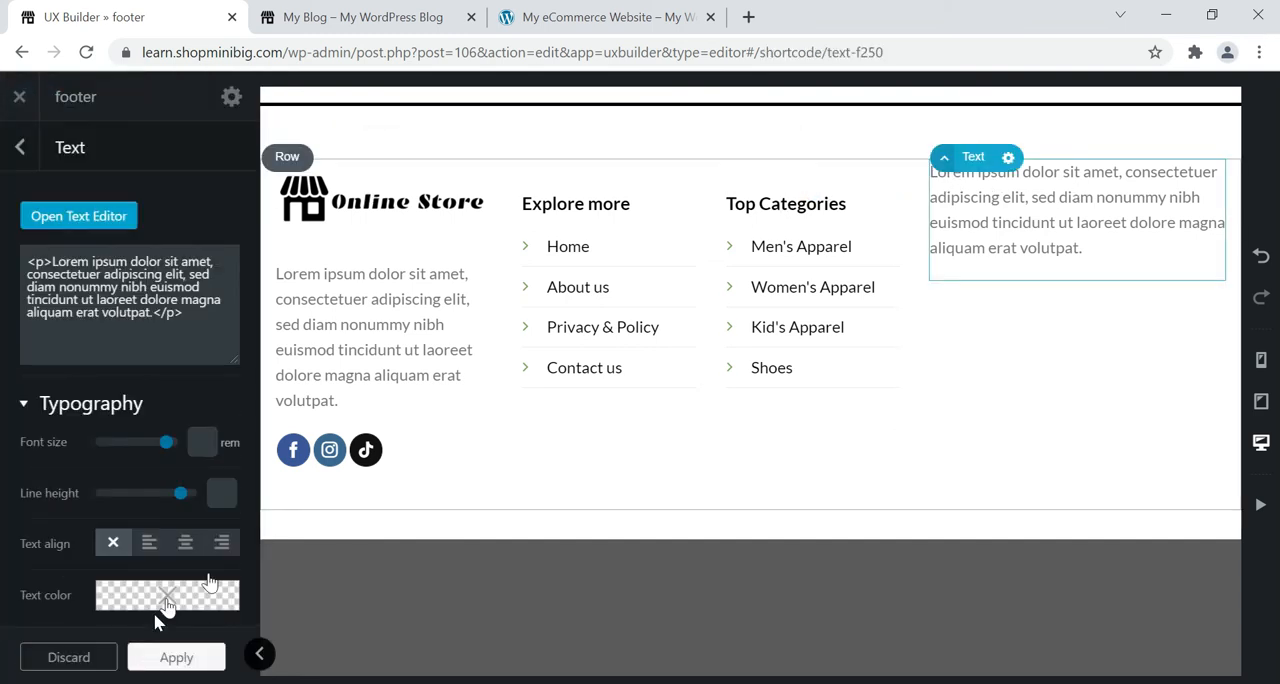
# Replace the placeholder paragraph of the new text element with "Newsletter" in the text editor.
pyautogui.click(106, 216)
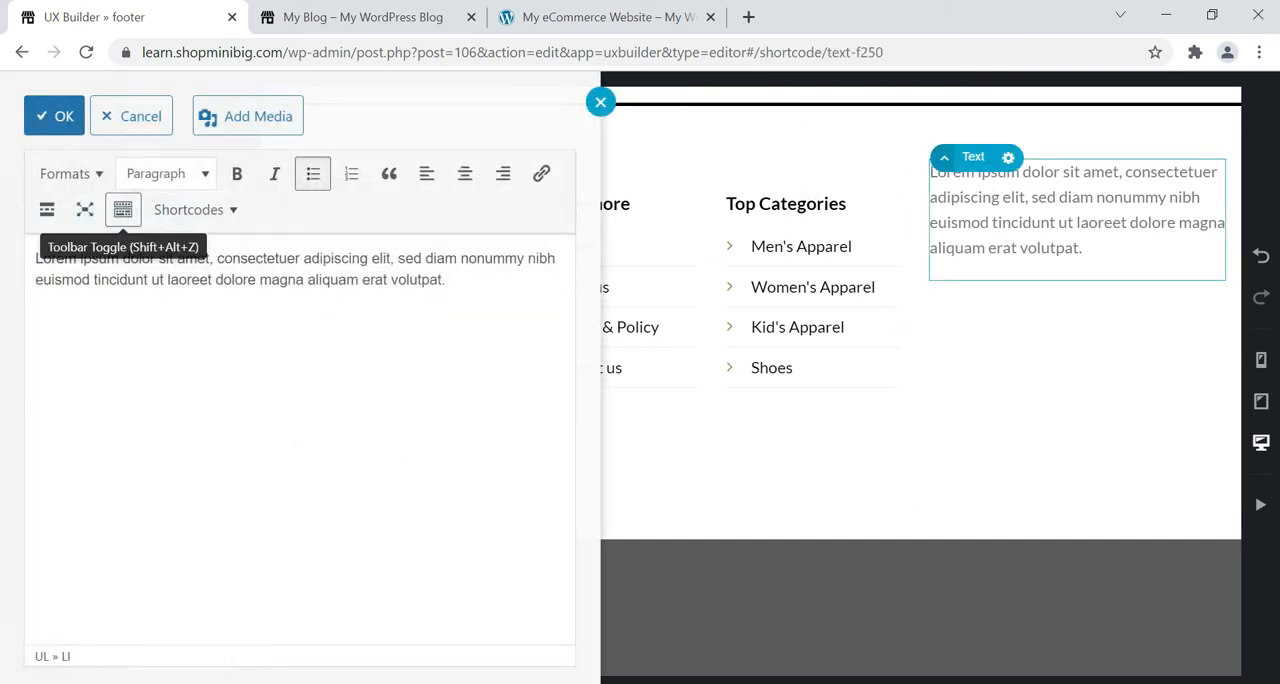
pyautogui.tripleClick(128, 279)
pyautogui.write('Newsletter')
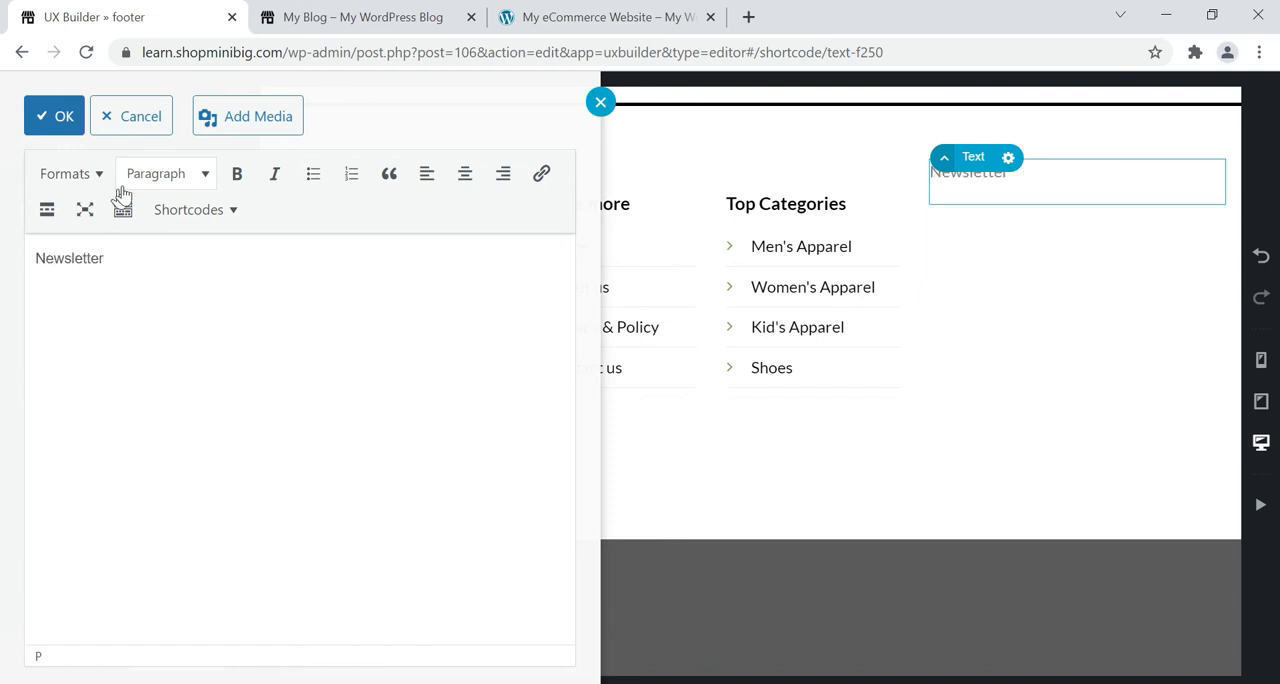
# Format the "Newsletter" line in the text editor as Heading 4.
pyautogui.click(150, 175)
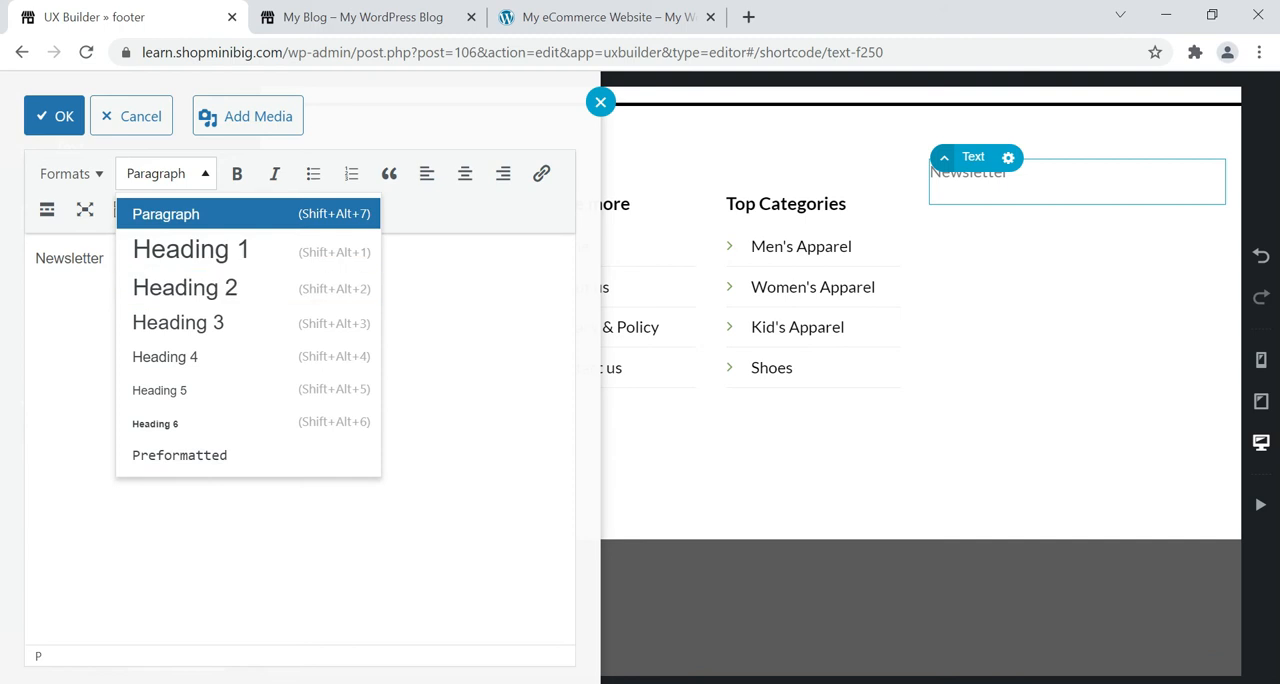
pyautogui.click(198, 335)
pyautogui.click(205, 173)
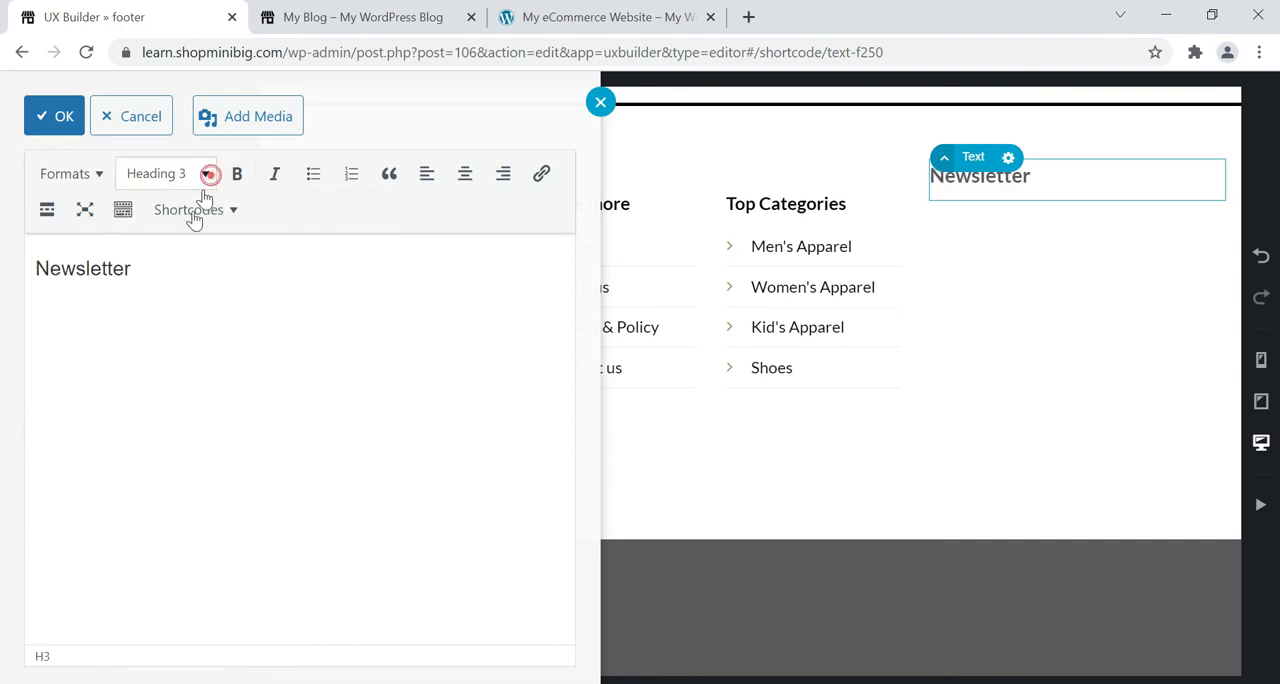
pyautogui.click(166, 356)
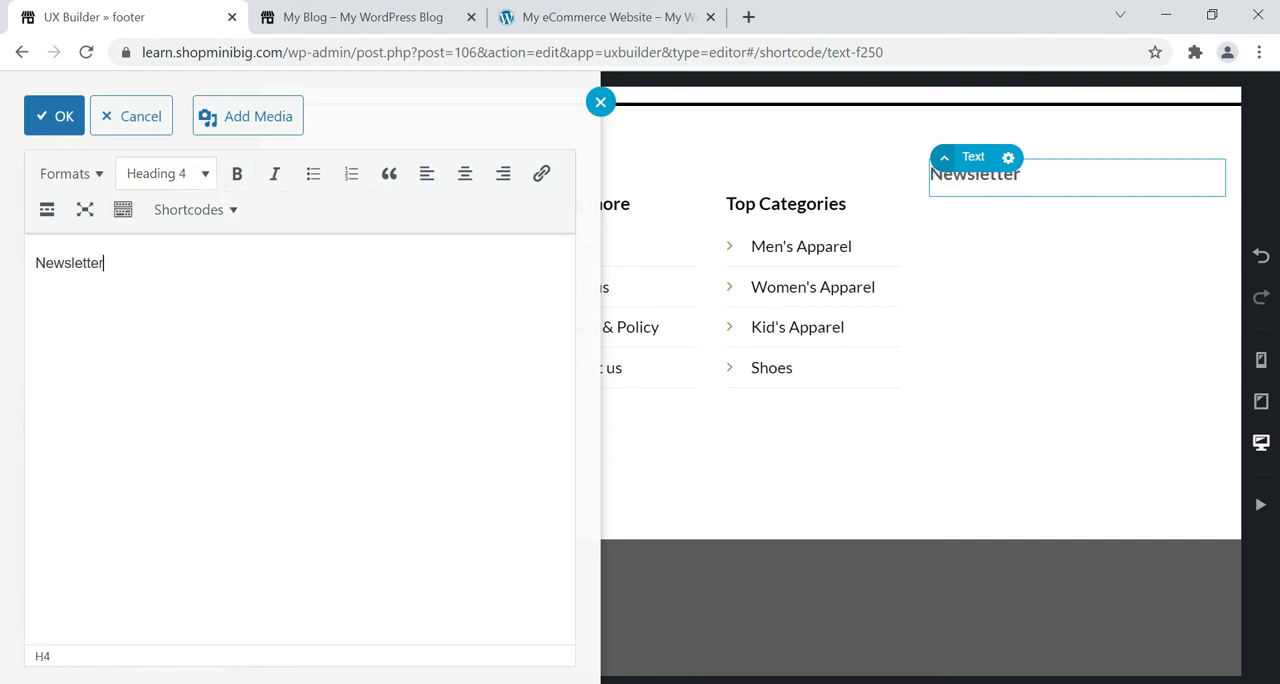
# Copy the "Subscribe to get notified about product launches, special offers and company news." sentence from the reference footer into a new paragraph below the Newsletter heading.
pyautogui.click(590, 17)
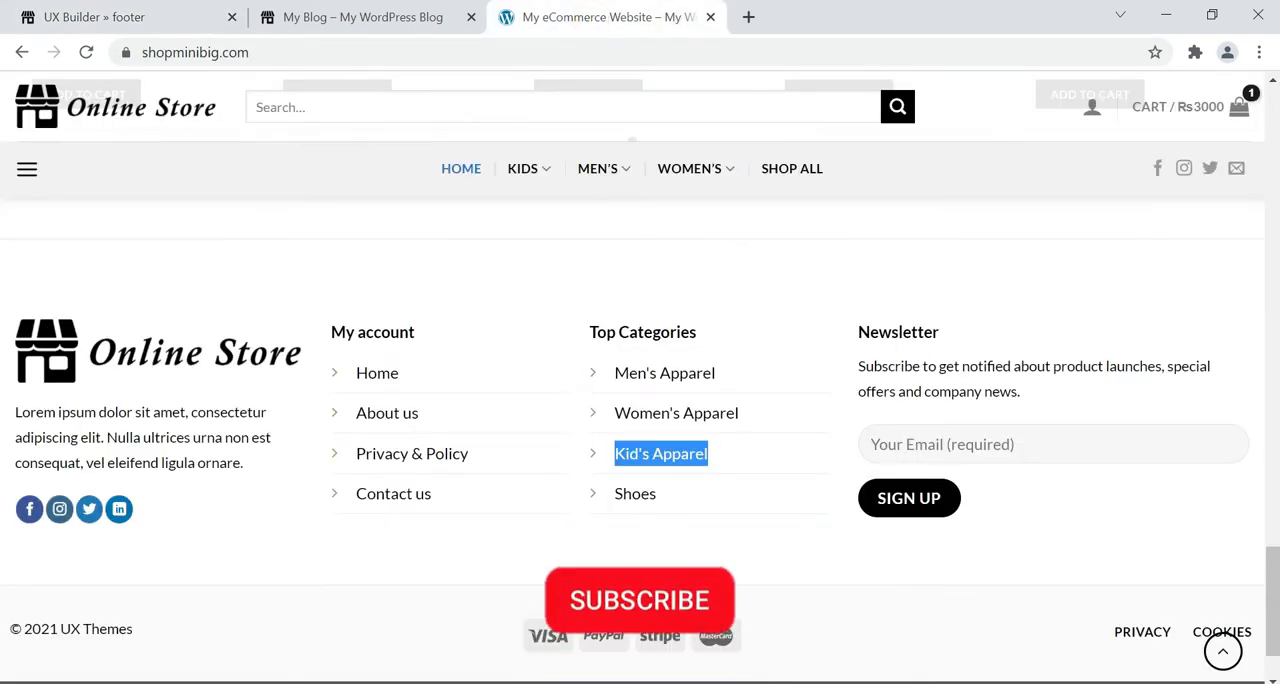
pyautogui.moveTo(1020, 392); pyautogui.dragTo(860, 373)
pyautogui.hotkey('ctrl', 'c')
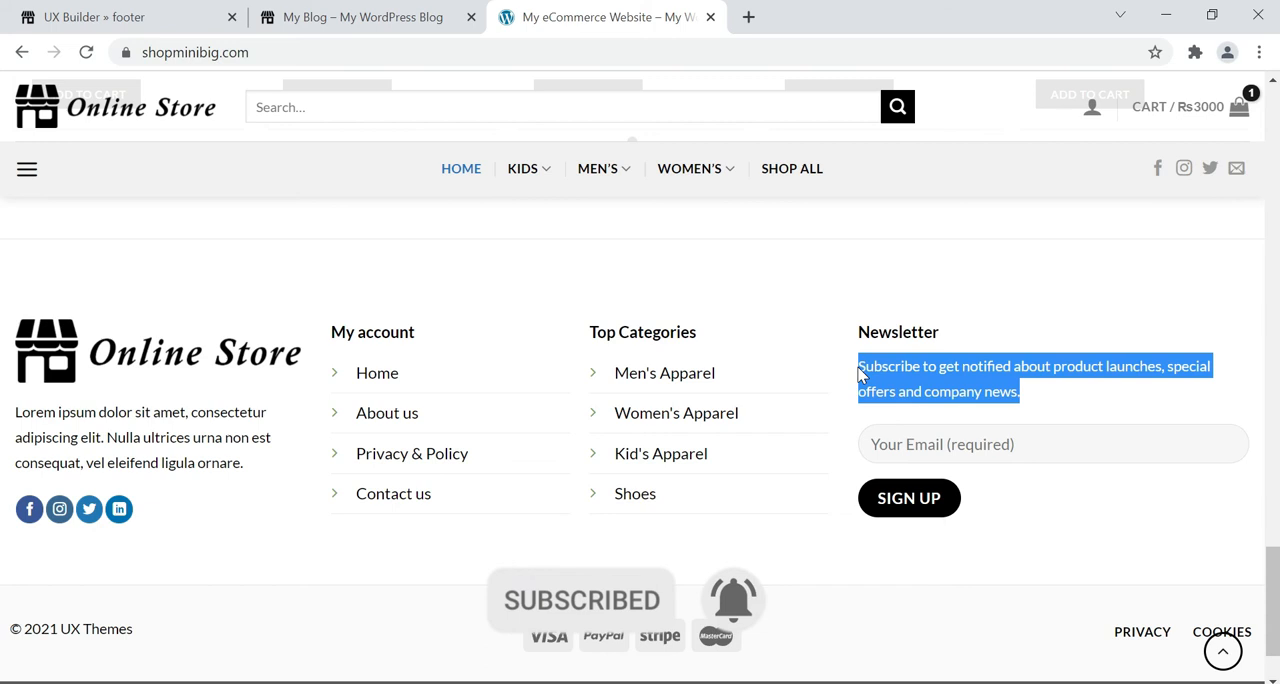
pyautogui.click(46, 14)
pyautogui.click(133, 282)
pyautogui.press('Return')
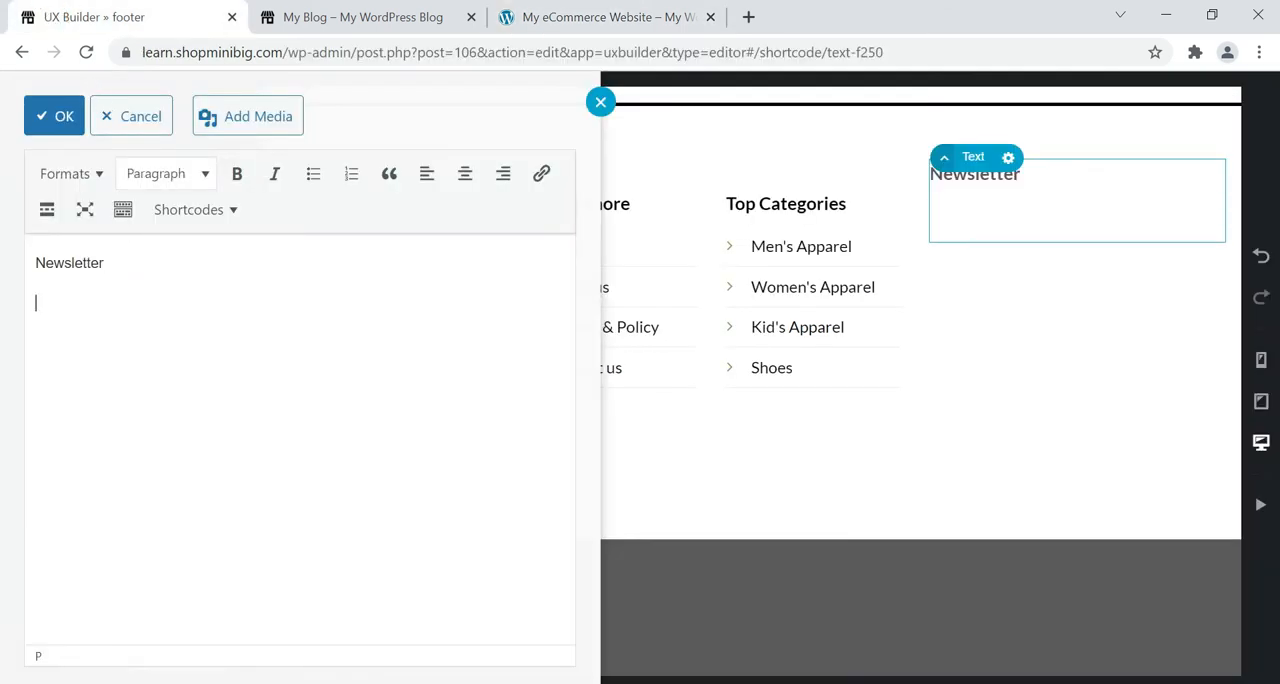
pyautogui.hotkey('ctrl', 'v')
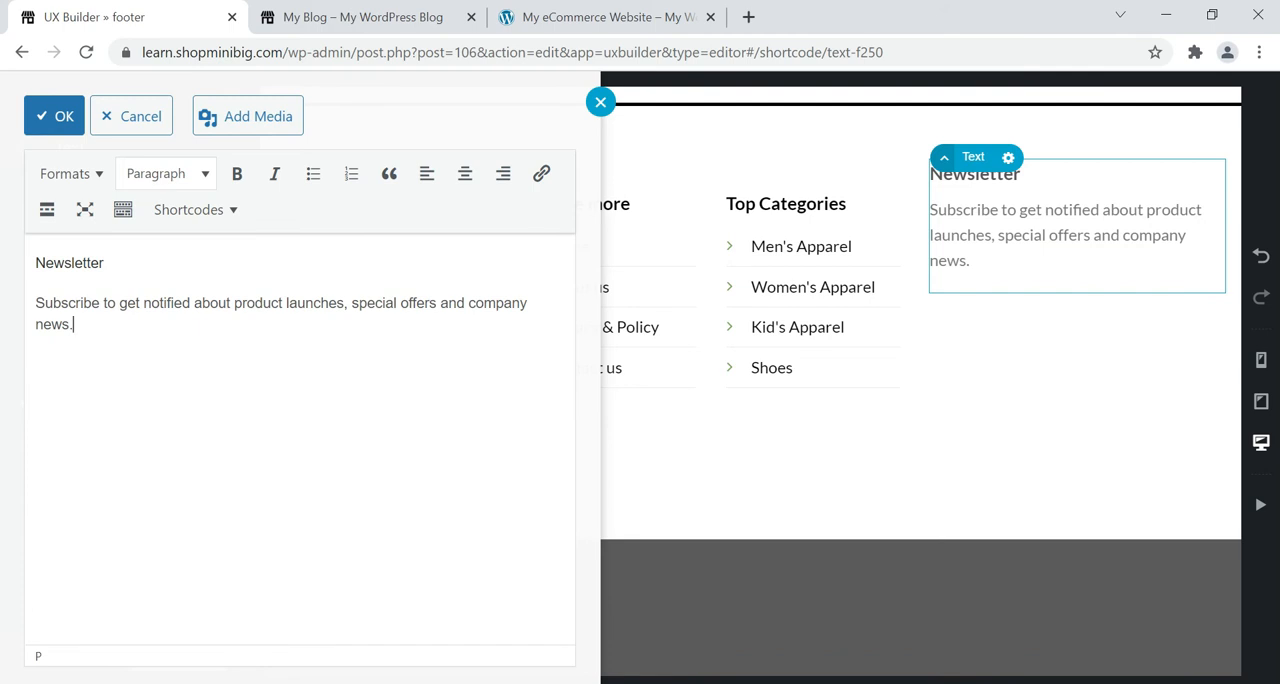
pyautogui.click(58, 118)
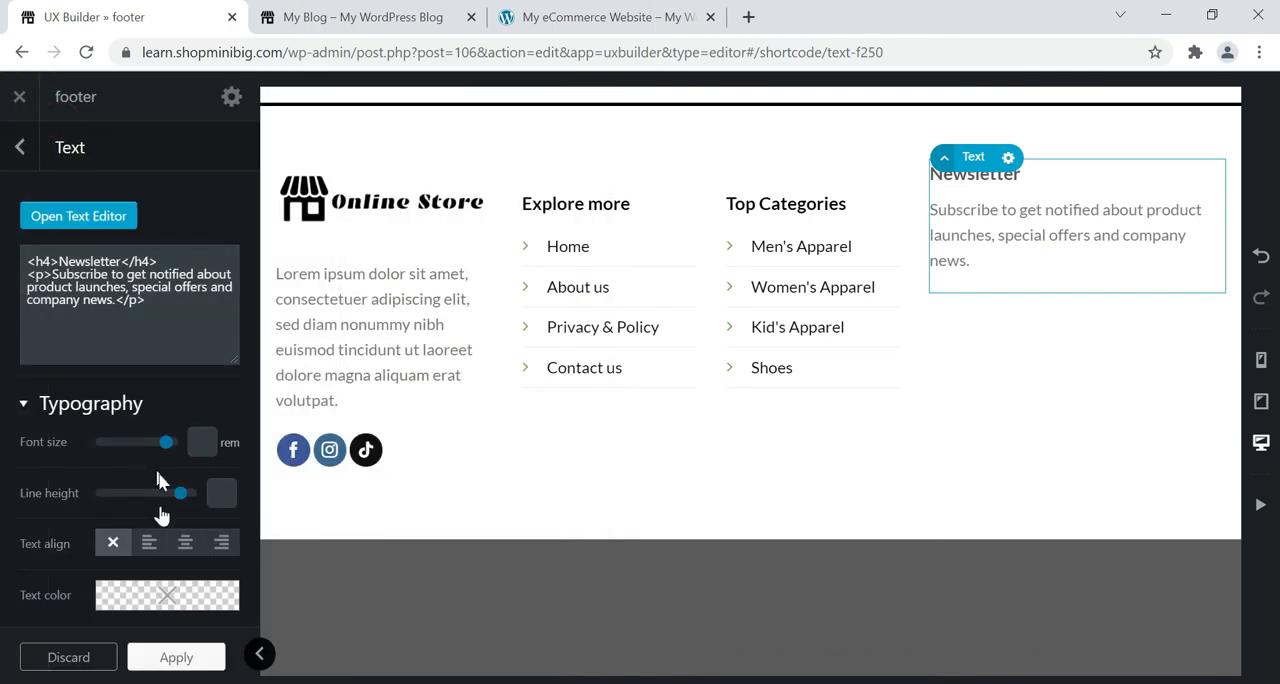
# Set the newsletter text element's text color to black and apply it.
pyautogui.moveTo(139, 601)
pyautogui.click(153, 568)
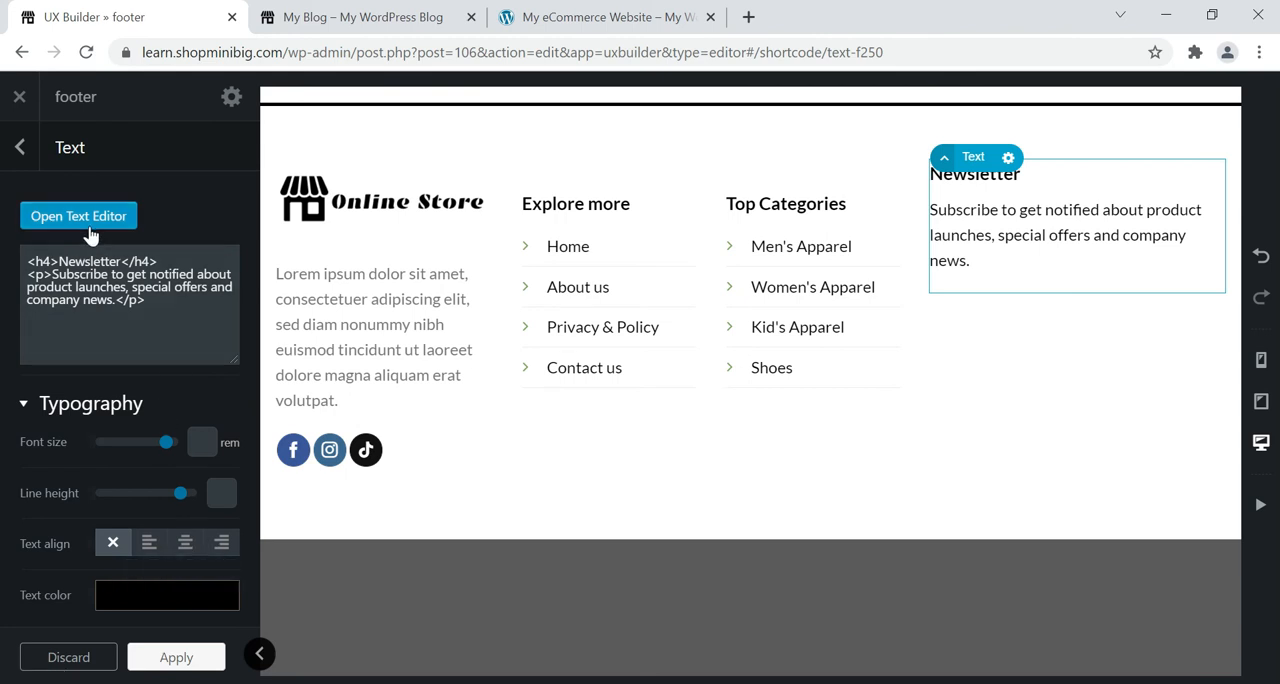
pyautogui.click(176, 657)
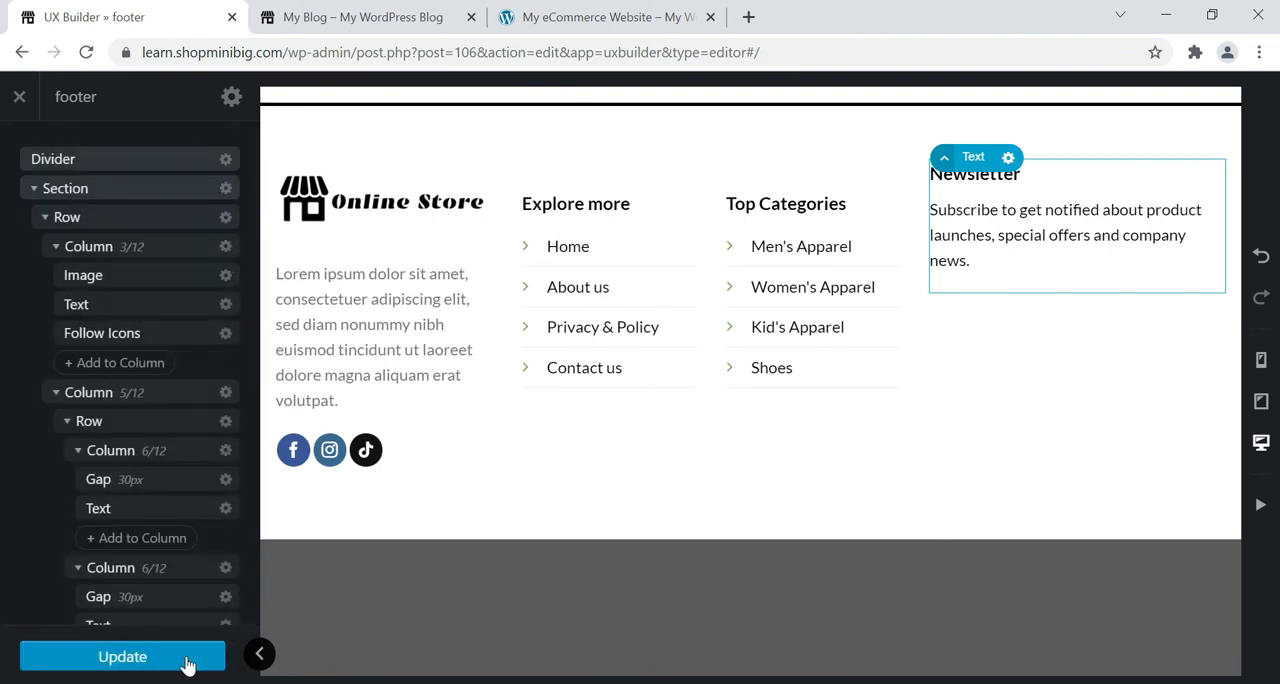
# Add a Gap element with the default 30px height below the newsletter text.
pyautogui.scroll(-2, 109, 466)
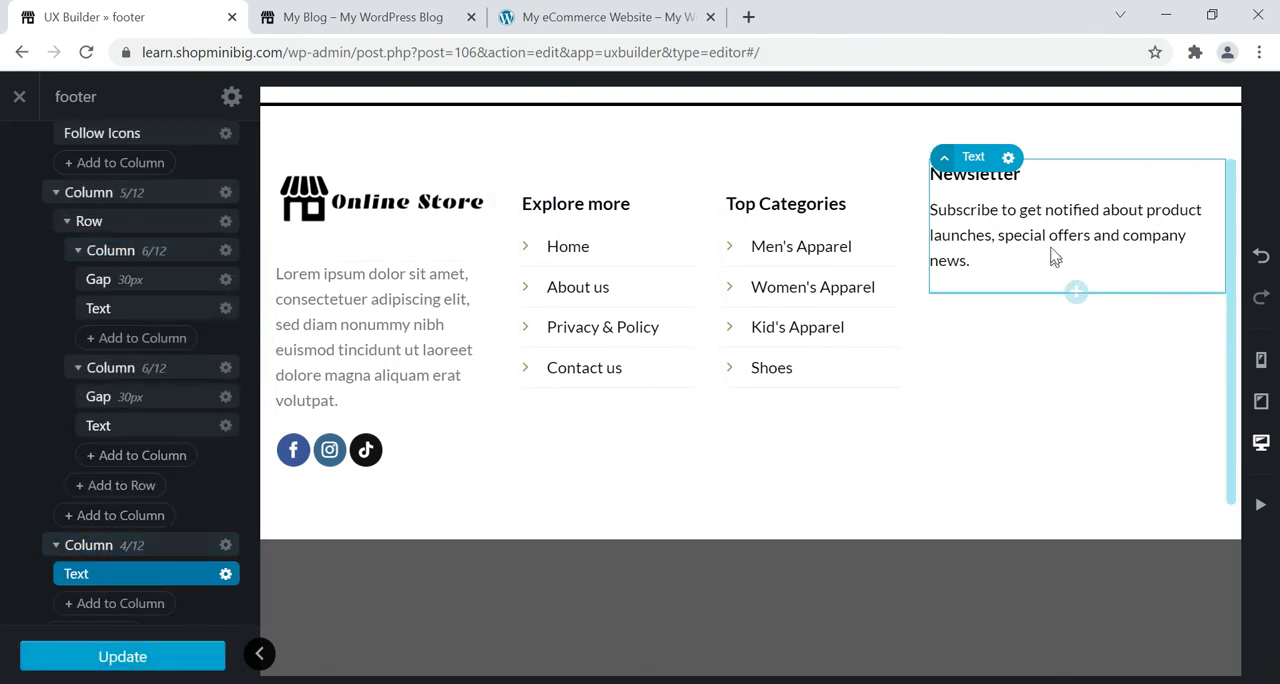
pyautogui.click(1076, 292)
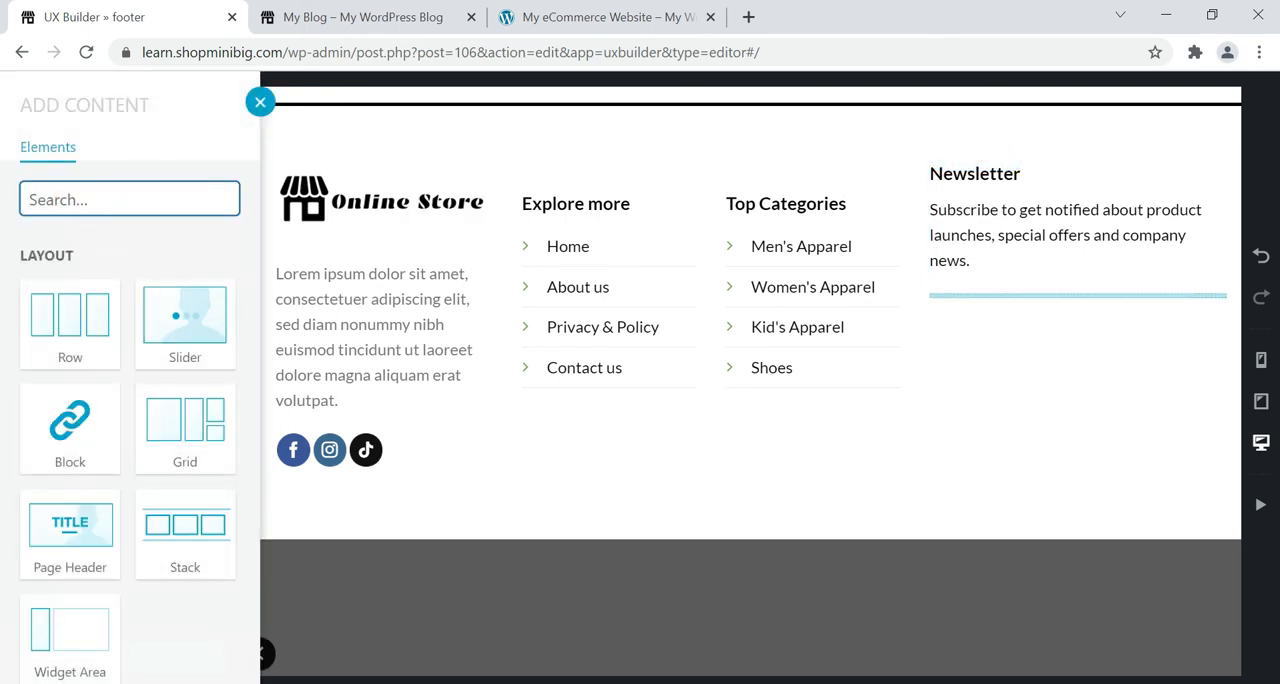
pyautogui.write('gap')
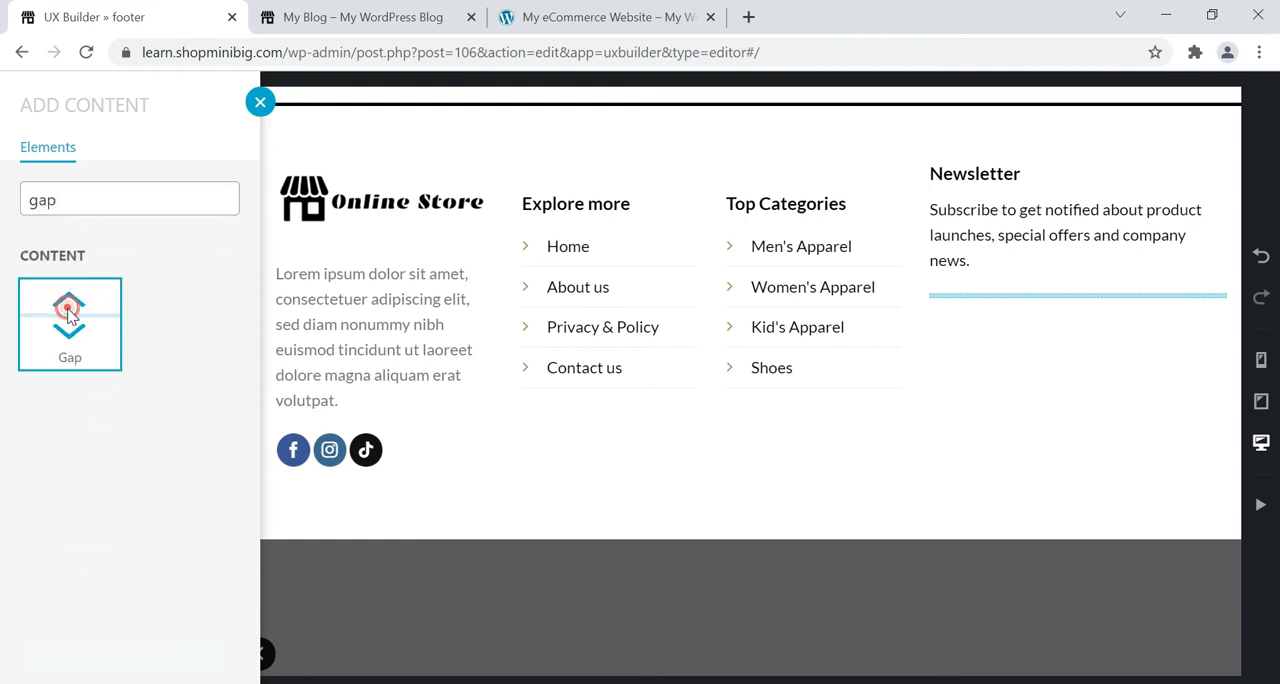
pyautogui.click(58, 309)
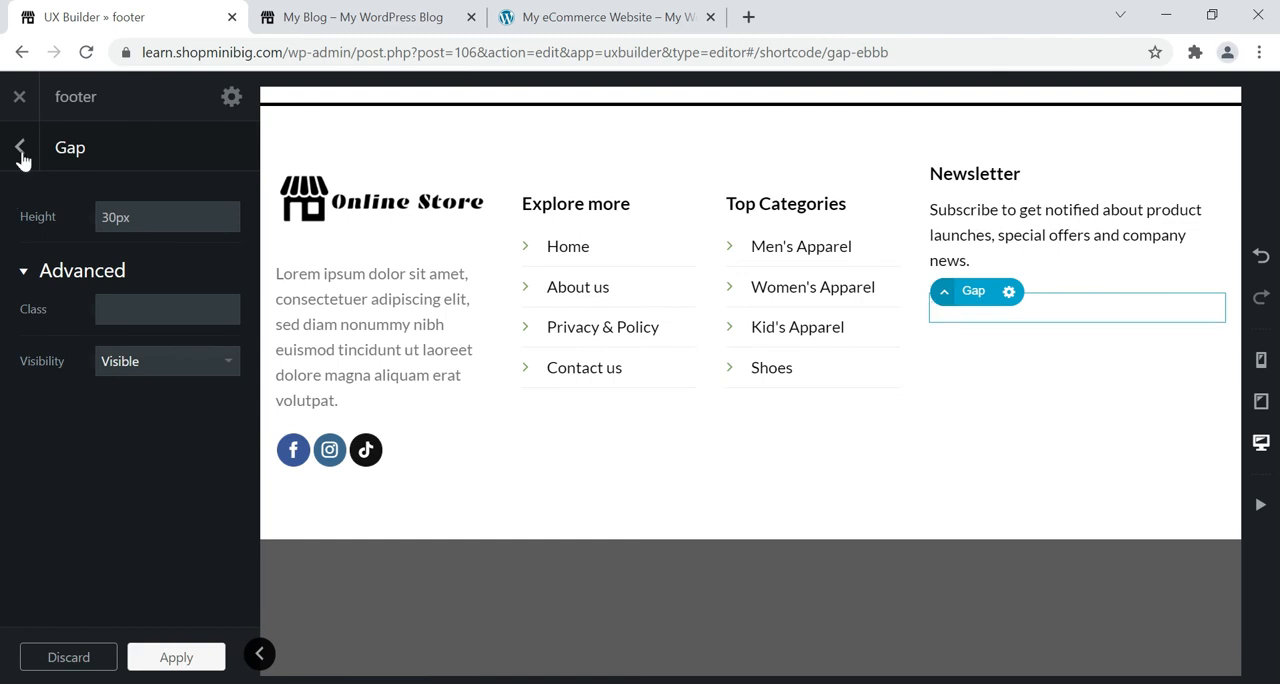
pyautogui.click(20, 148)
# Move the gap above the text in the 4/12 newsletter column and update the footer block.
pyautogui.scroll(-3, 140, 520)
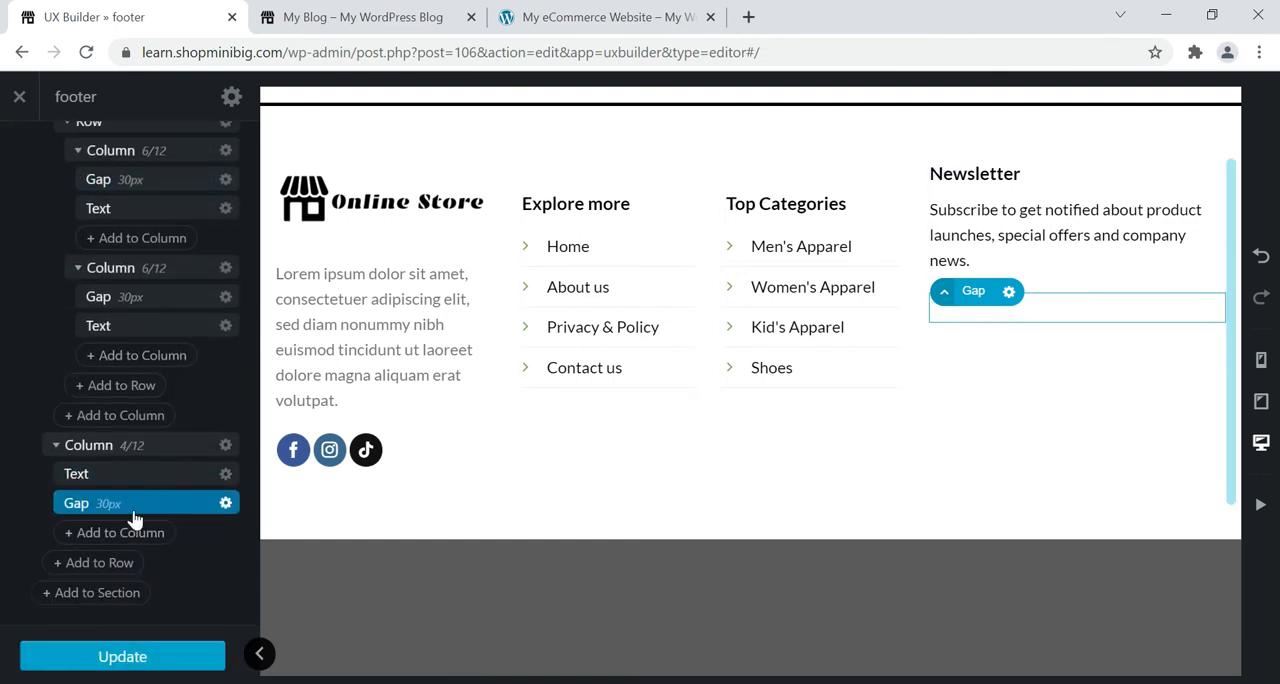
pyautogui.moveTo(128, 503); pyautogui.dragTo(137, 476)
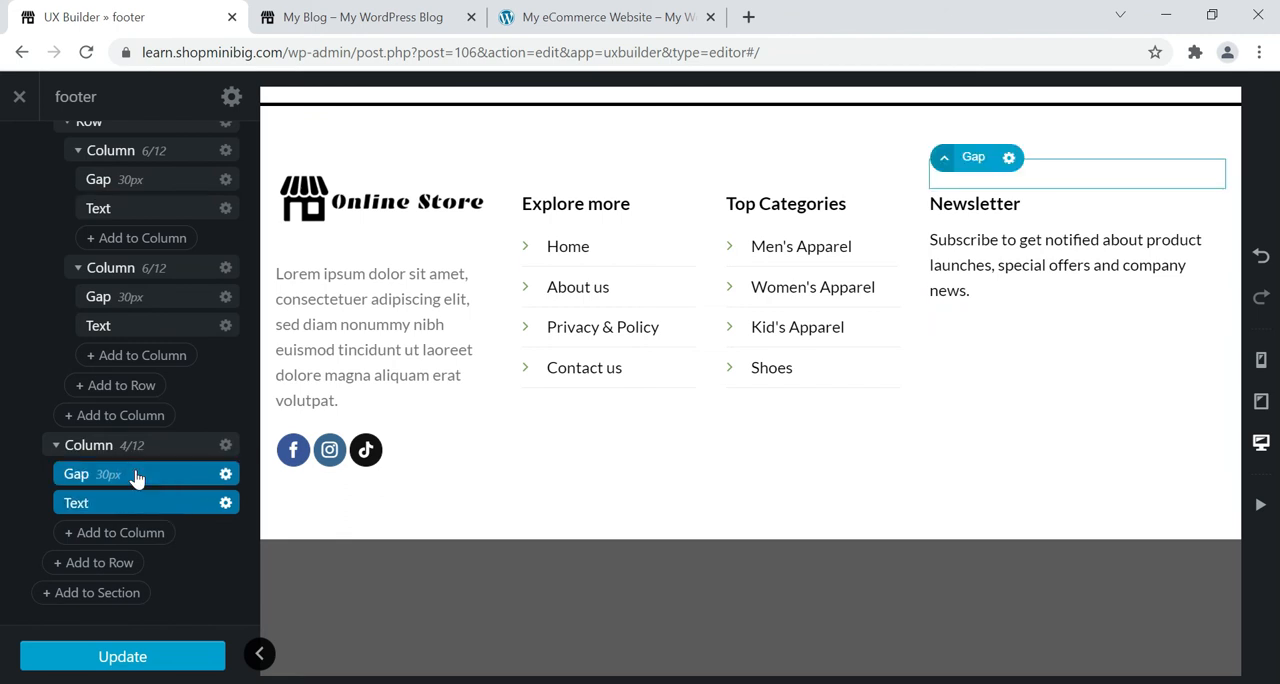
pyautogui.click(122, 656)
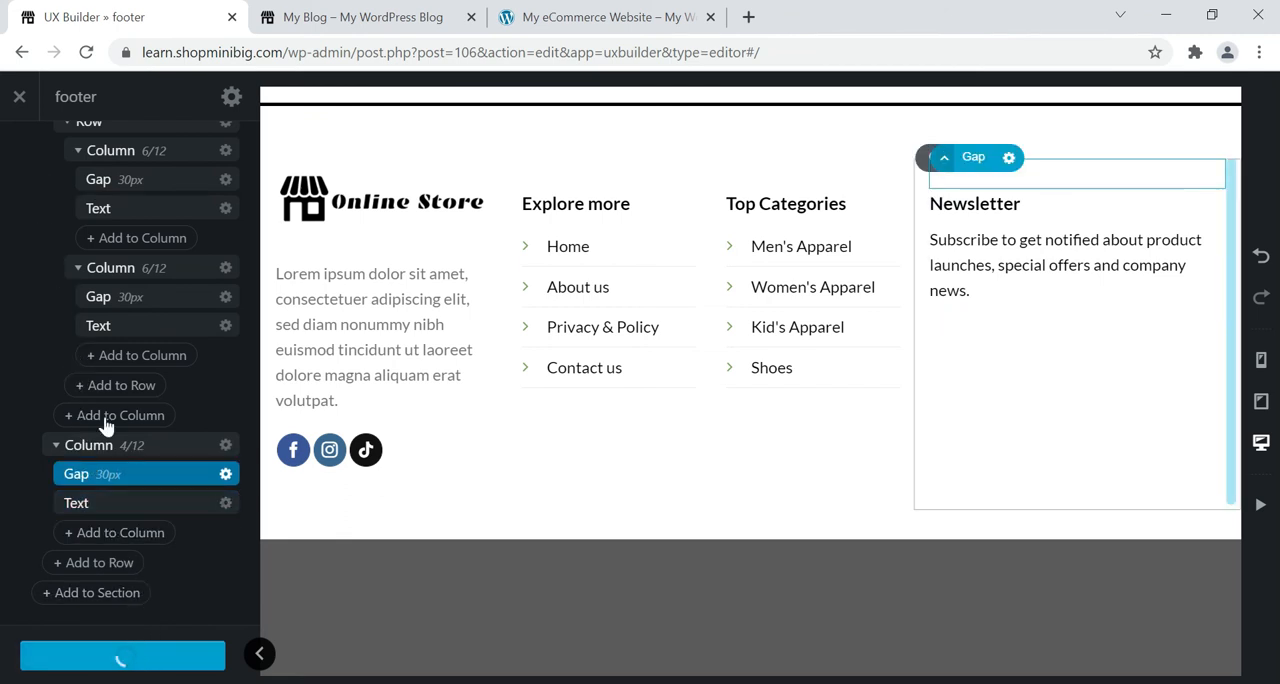
# Find the Form (CF7) element and add it below the text in the 4/12 newsletter column.
pyautogui.click(80, 530)
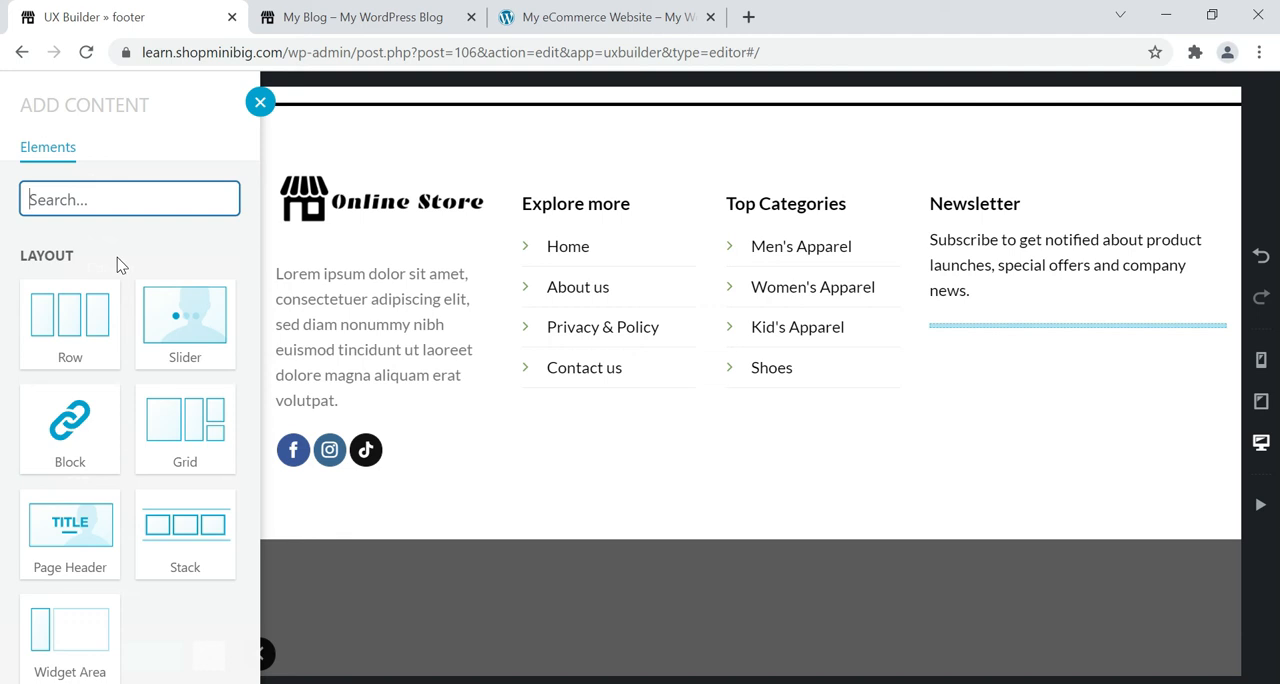
pyautogui.click(104, 194)
pyautogui.write('con')
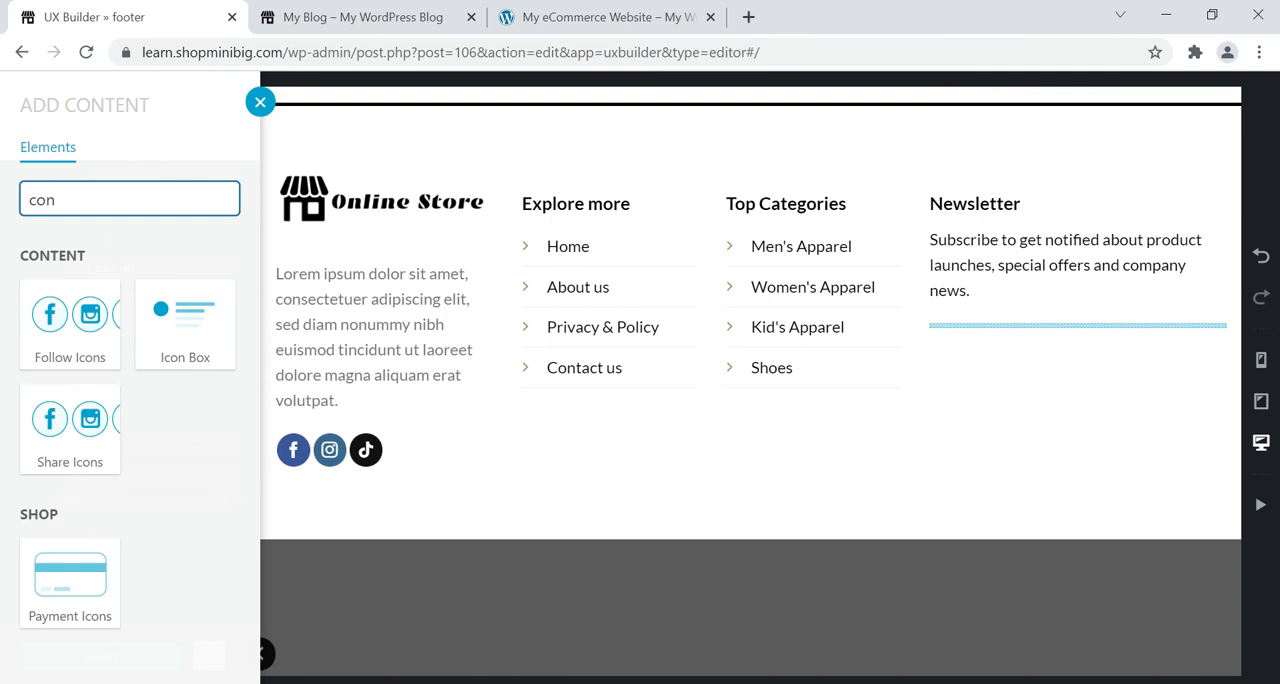
pyautogui.doubleClick(108, 206)
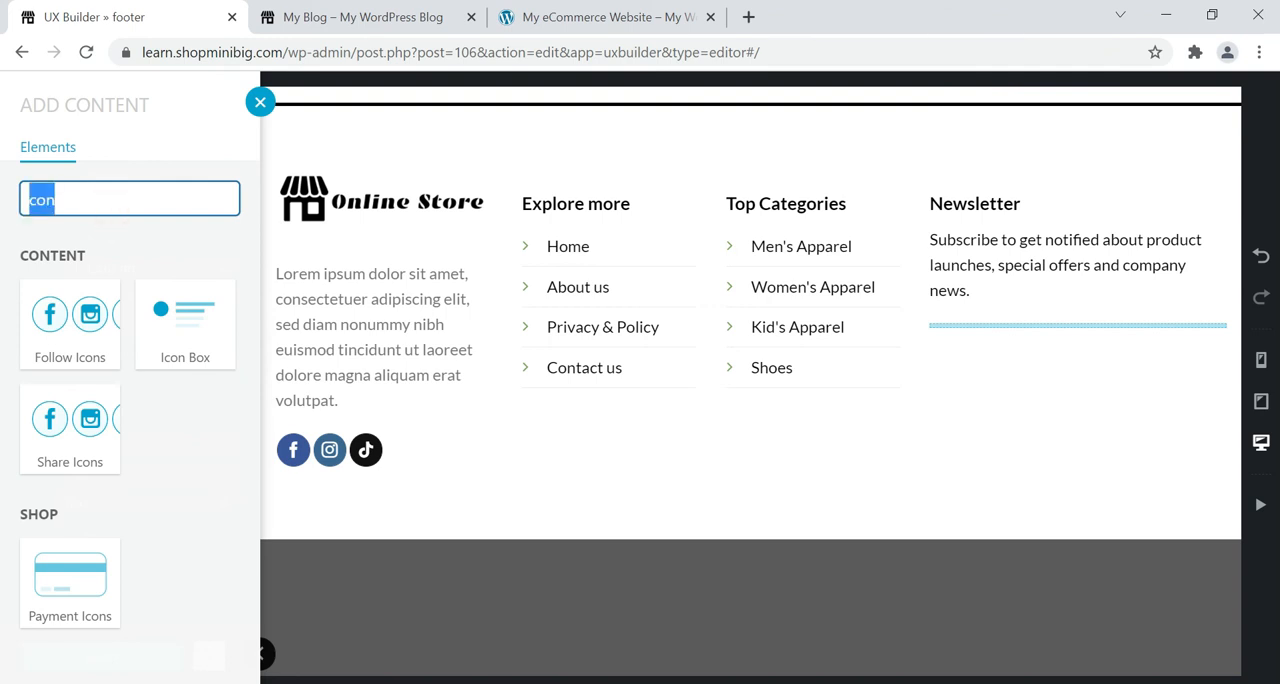
pyautogui.write('new')
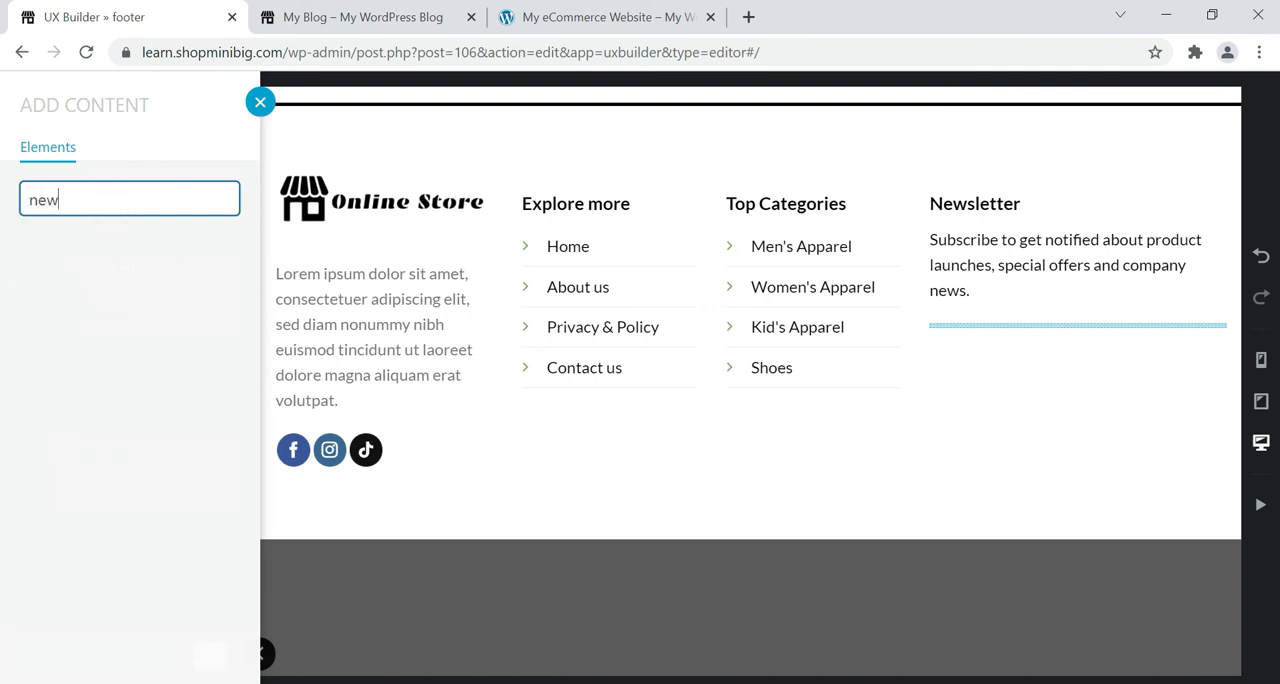
pyautogui.press('BackSpace')
pyautogui.press('BackSpace')
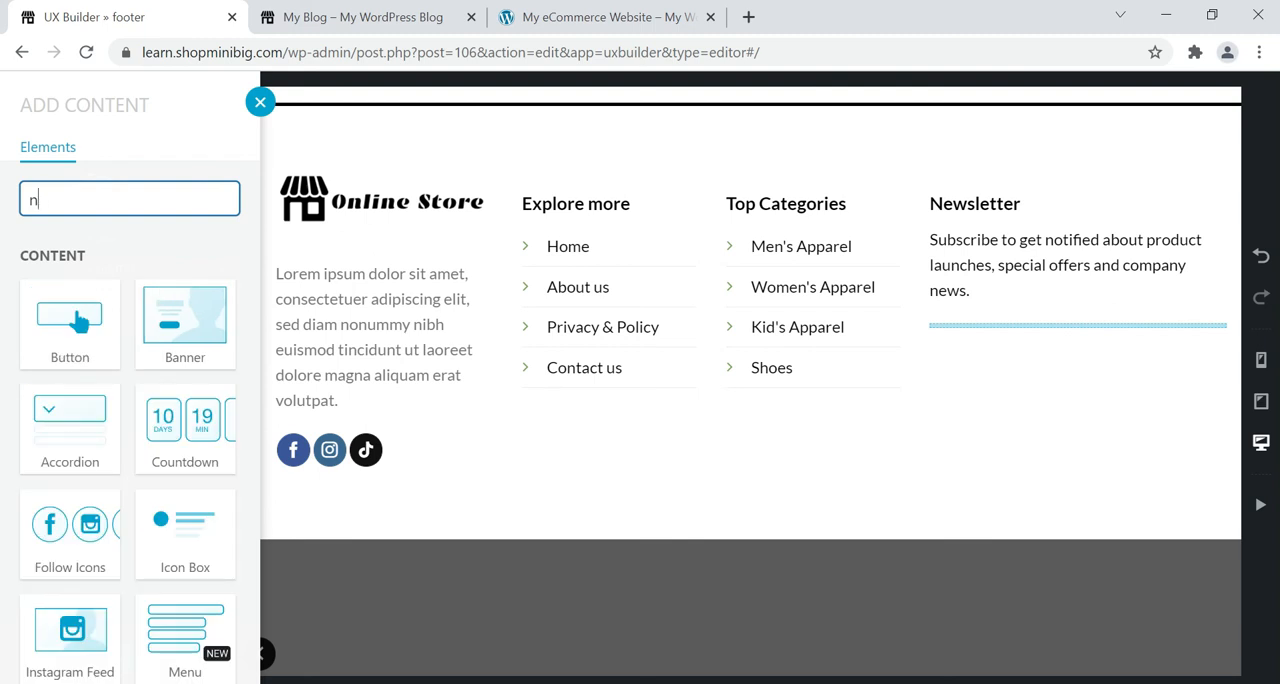
pyautogui.press('BackSpace')
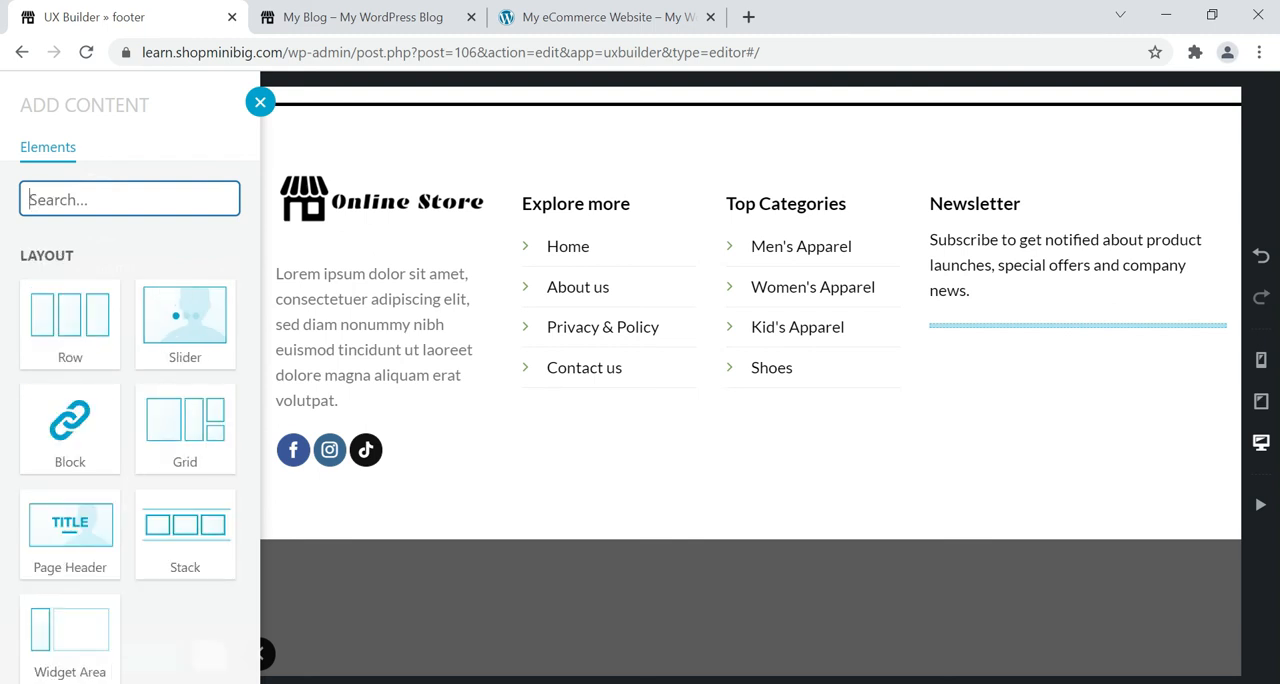
pyautogui.write('fo')
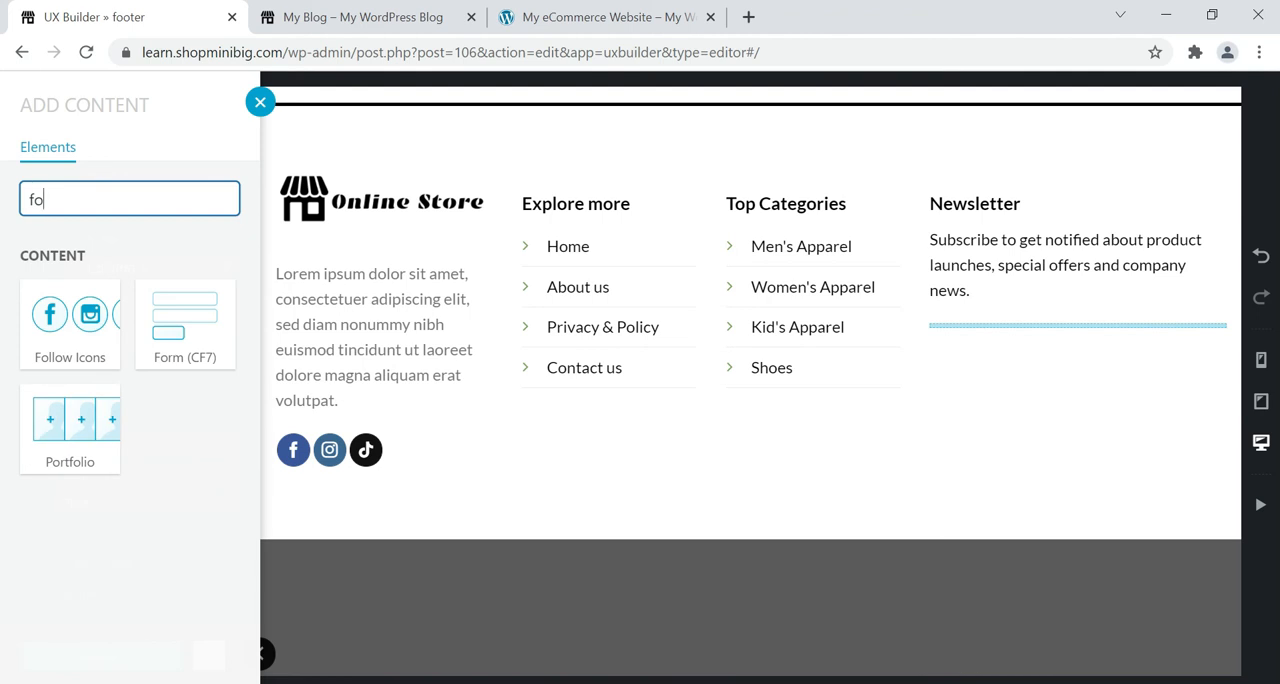
pyautogui.click(157, 347)
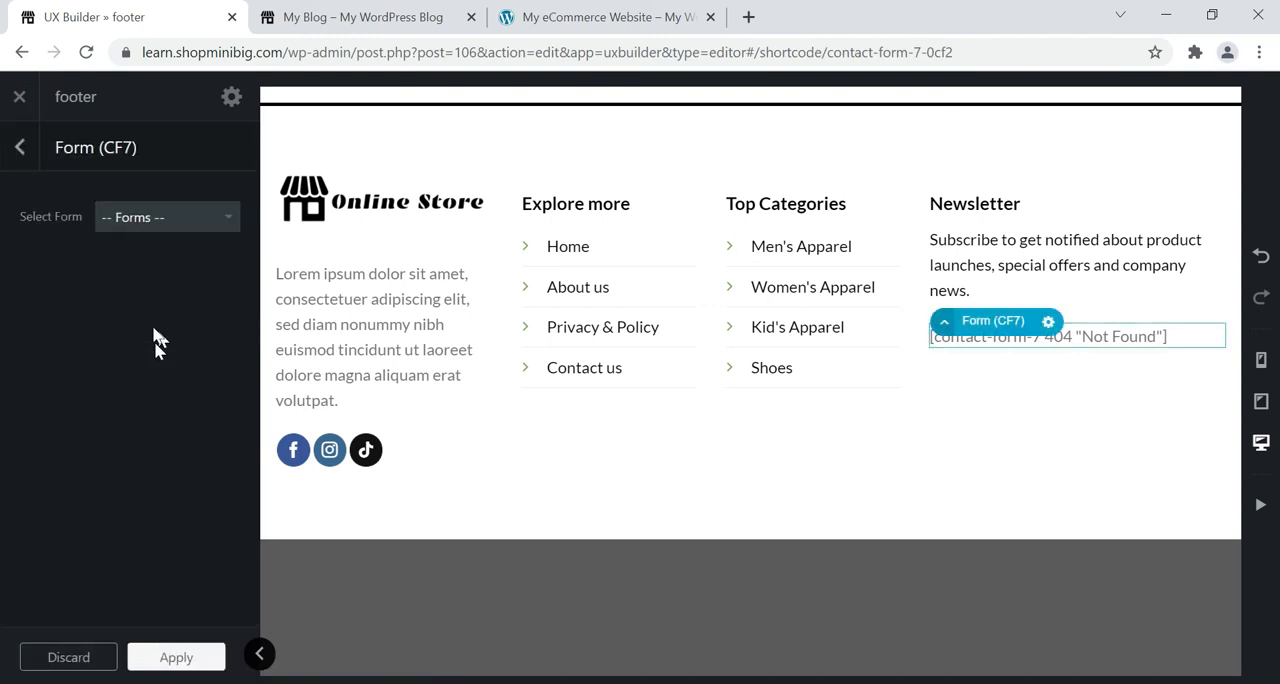
# Choose "Contact form 1" as the form to show, apply it and update the footer block.
pyautogui.click(154, 224)
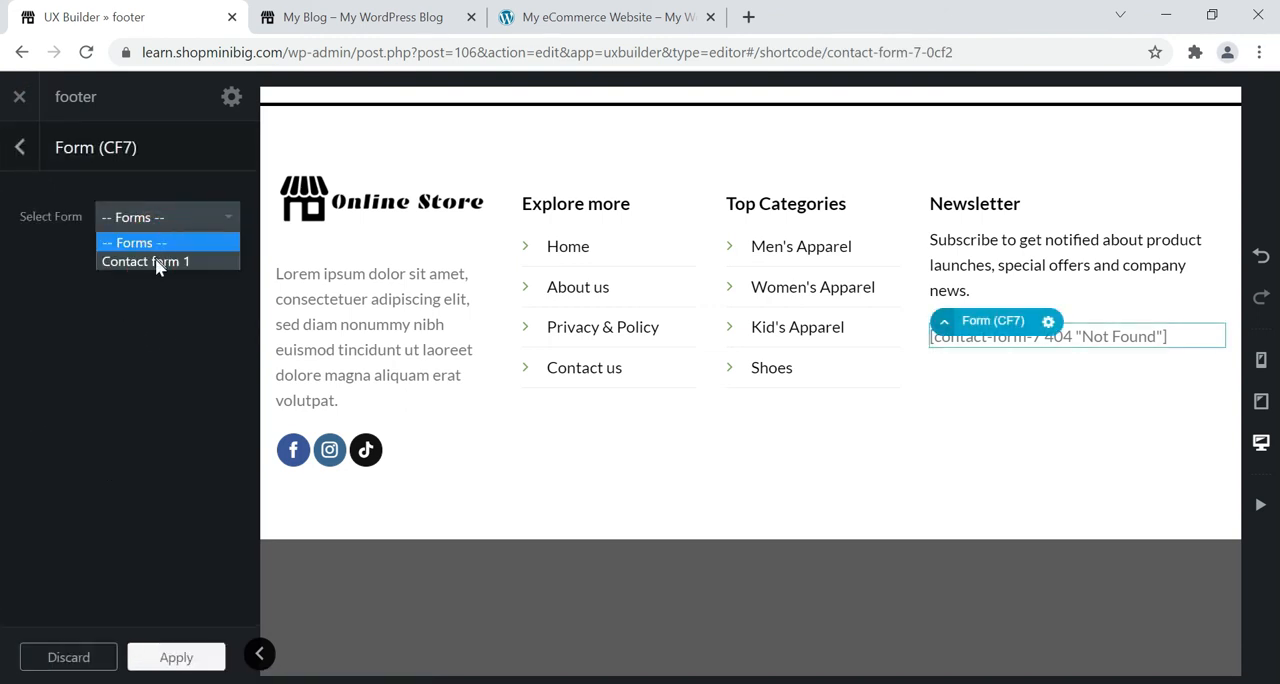
pyautogui.click(157, 262)
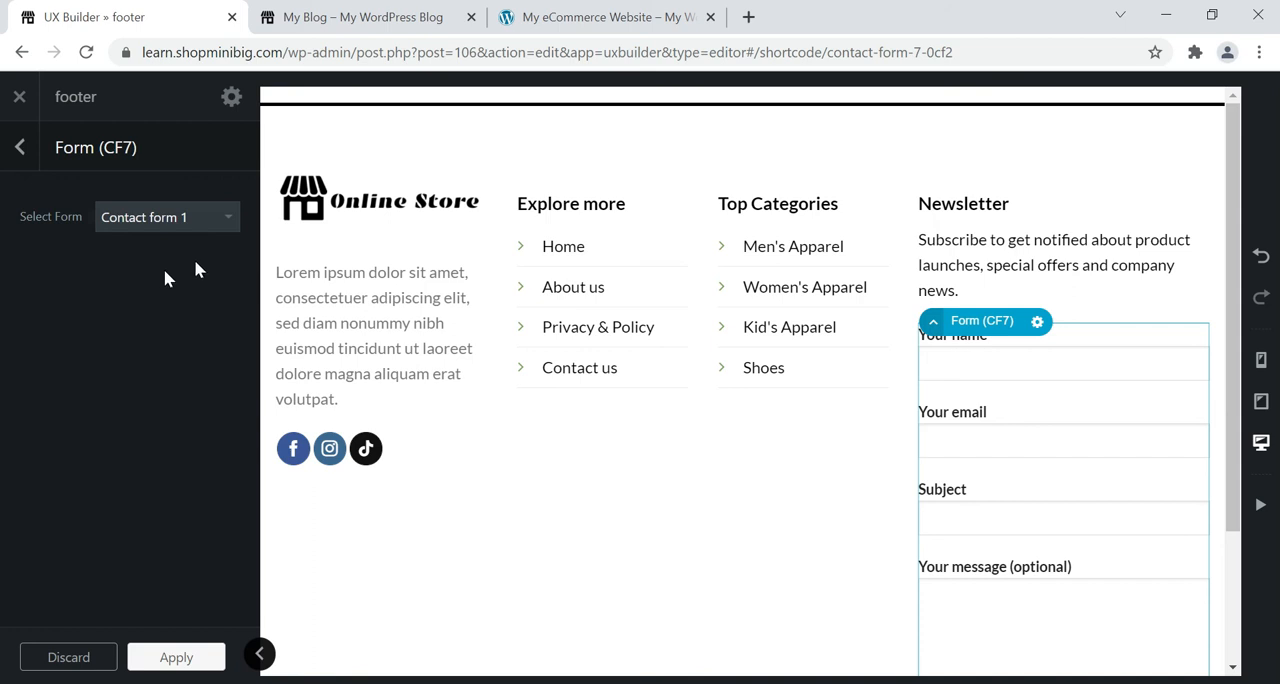
pyautogui.click(177, 657)
pyautogui.click(77, 652)
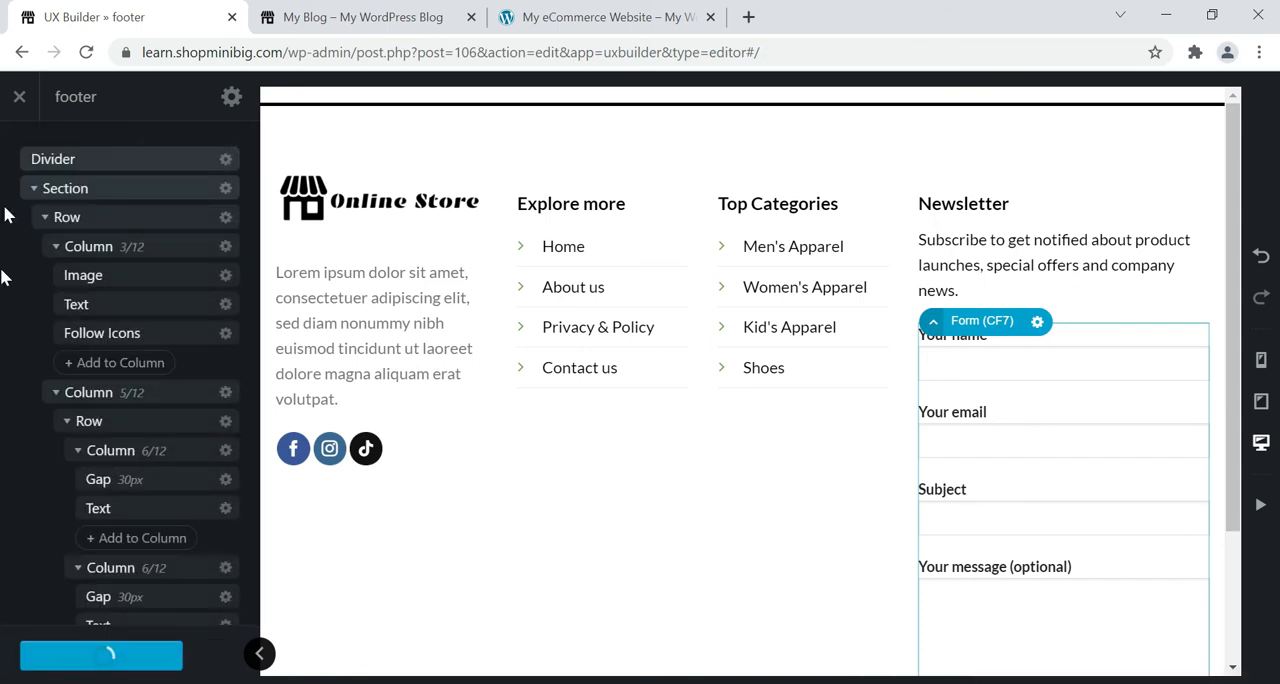
# Exit the builder and start a new contact form from the Contact Forms list.
pyautogui.click(23, 110)
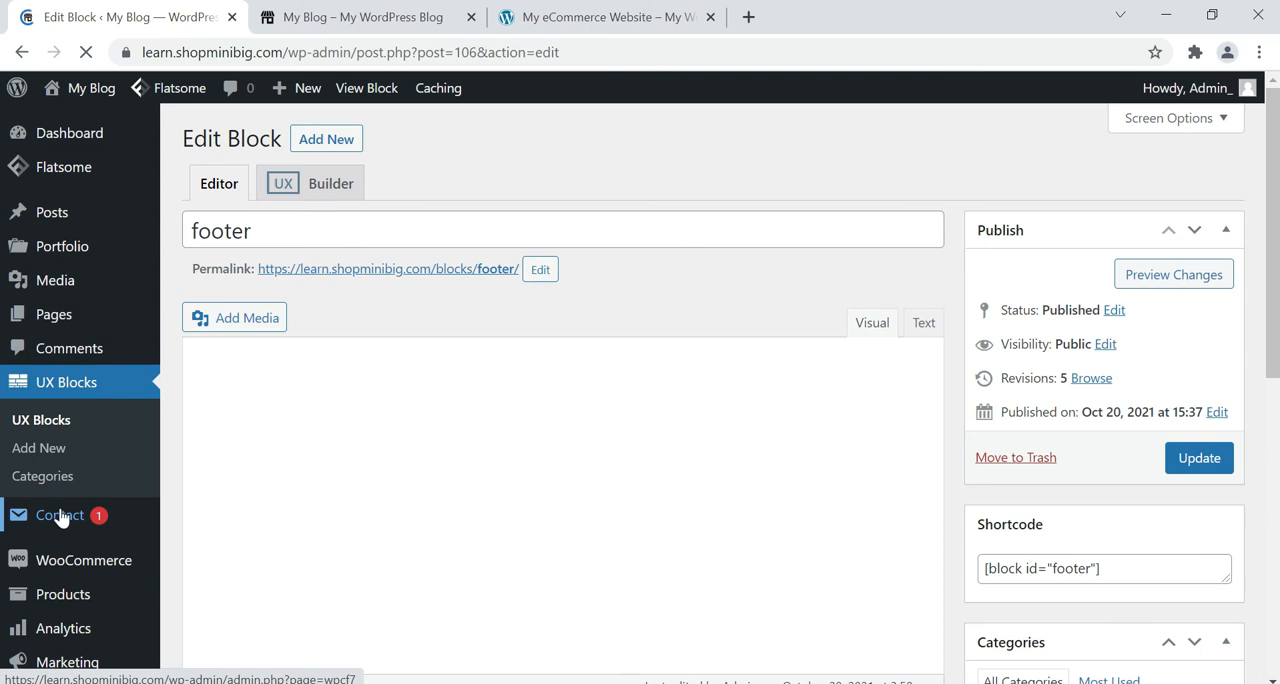
pyautogui.click(62, 518)
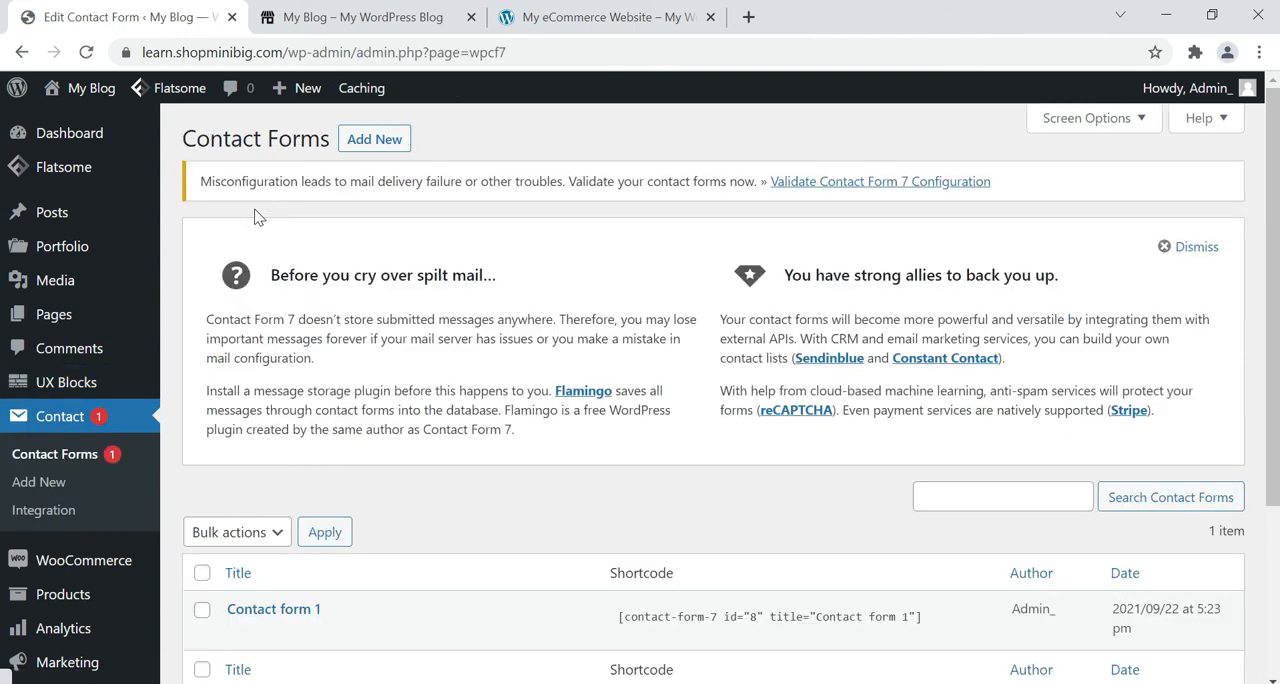
pyautogui.click(374, 140)
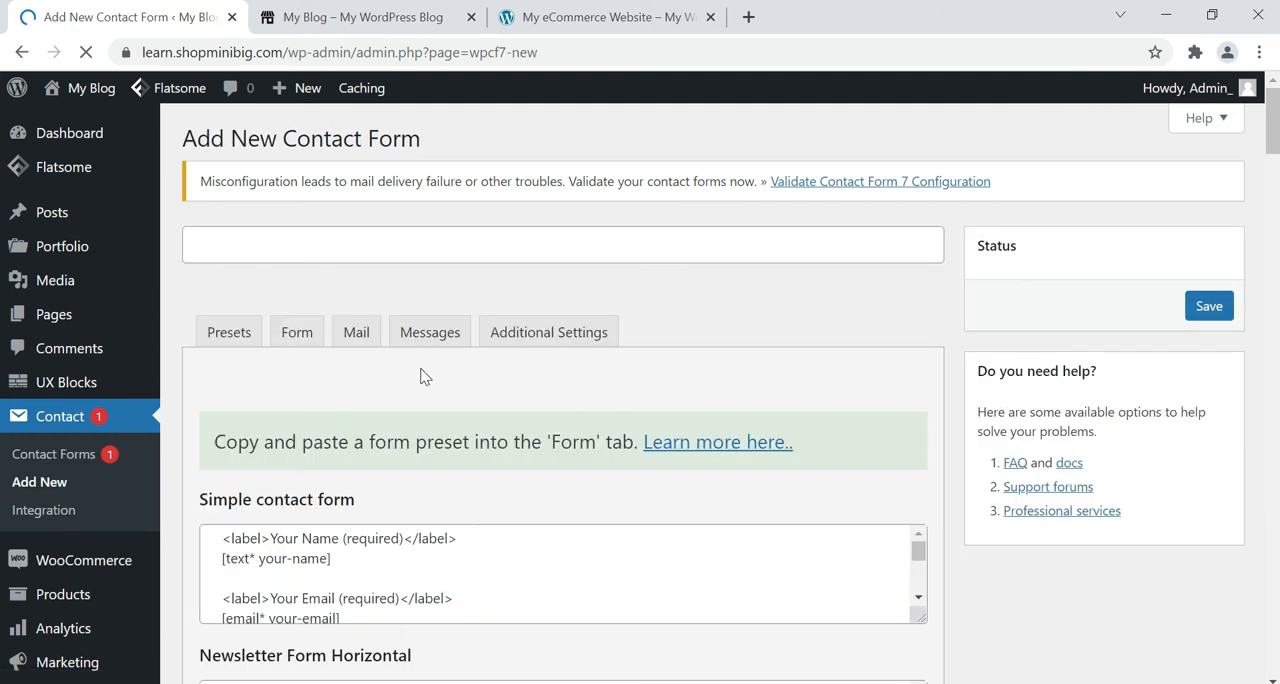
# Title the new contact form "newsletter".
pyautogui.scroll(-1, 360, 362)
pyautogui.click(297, 148)
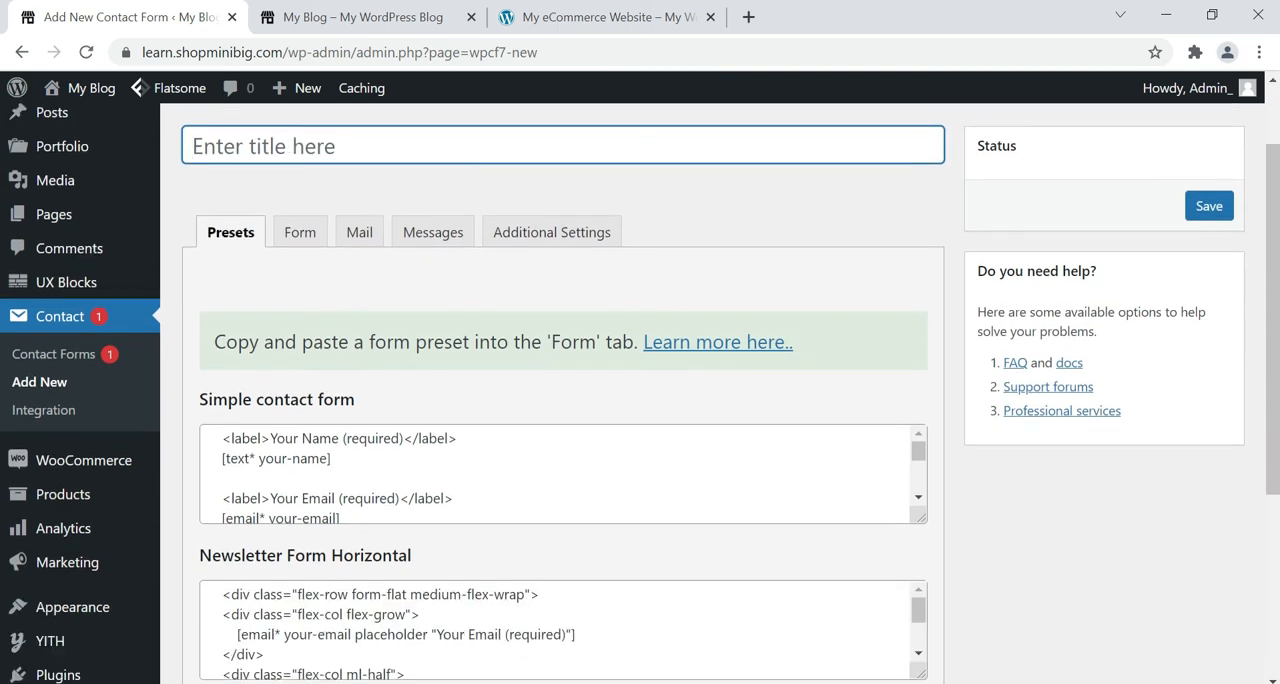
pyautogui.write('newsl')
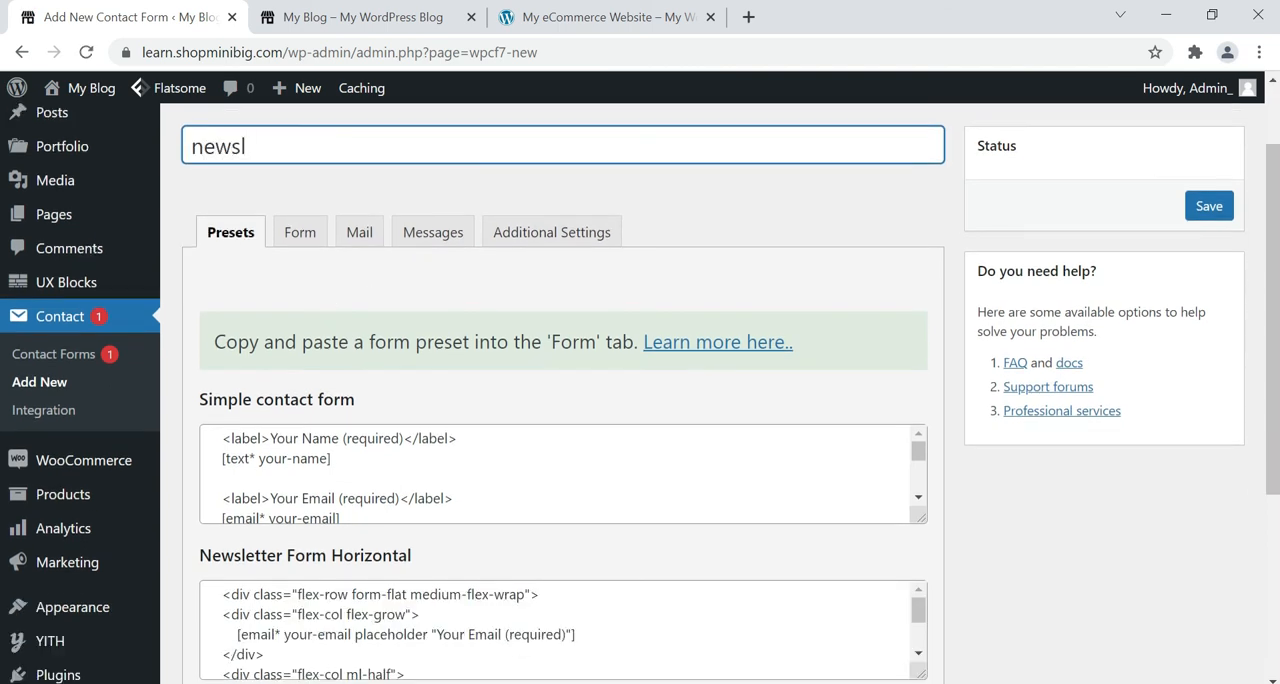
pyautogui.write('etter')
# Copy the entire Newsletter Form Horizontal preset code from the new contact form's presets.
pyautogui.scroll(1, 1066, 277)
pyautogui.scroll(-1, 697, 394)
pyautogui.scroll(-2, 700, 394)
pyautogui.click(405, 474)
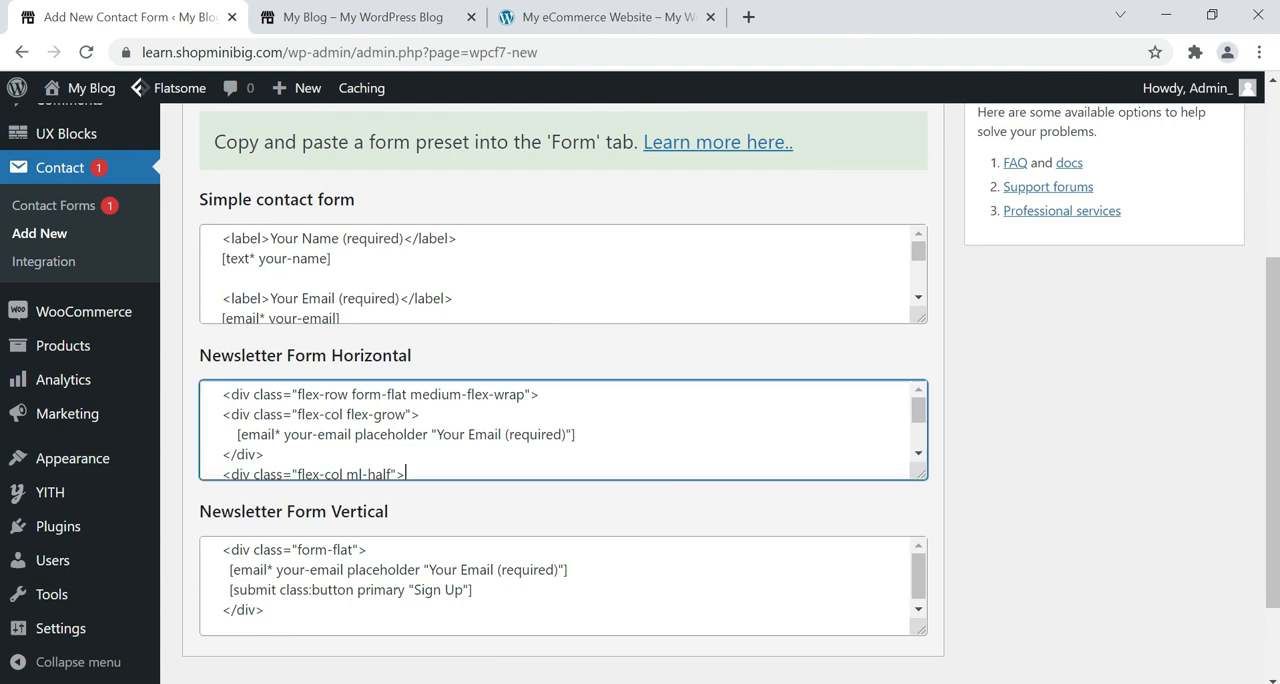
pyautogui.scroll(-2, 560, 430)
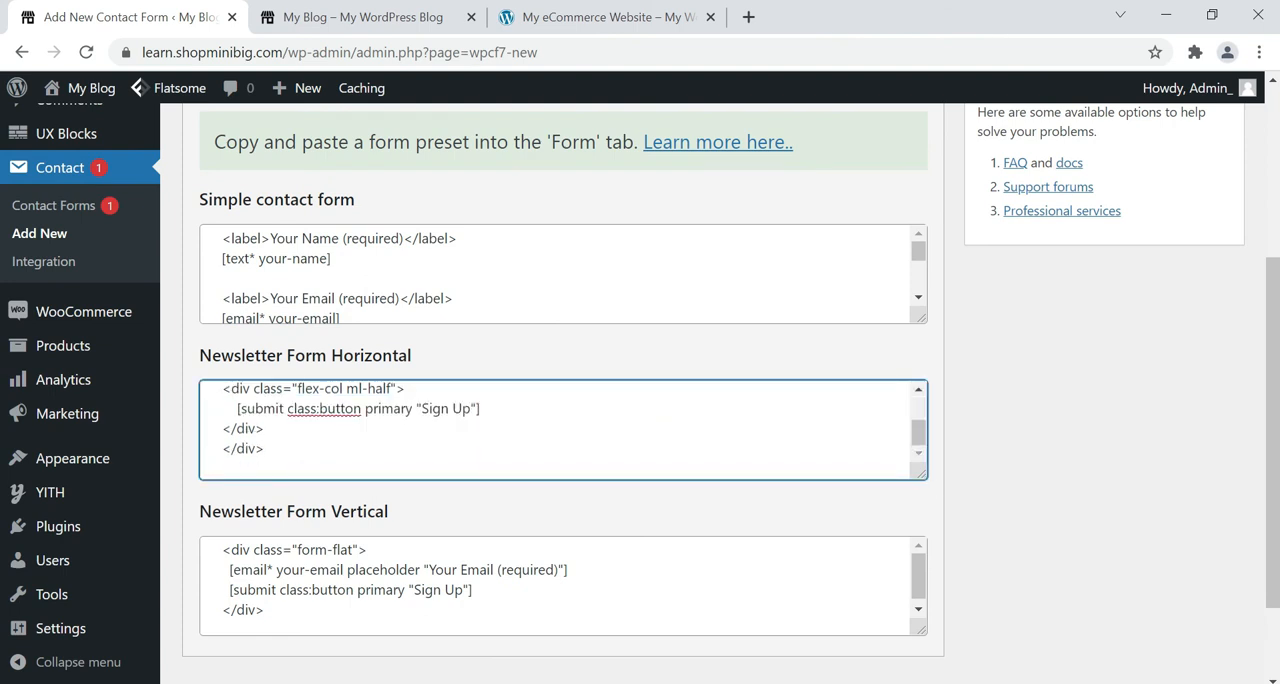
pyautogui.moveTo(921, 474); pyautogui.dragTo(921, 648)
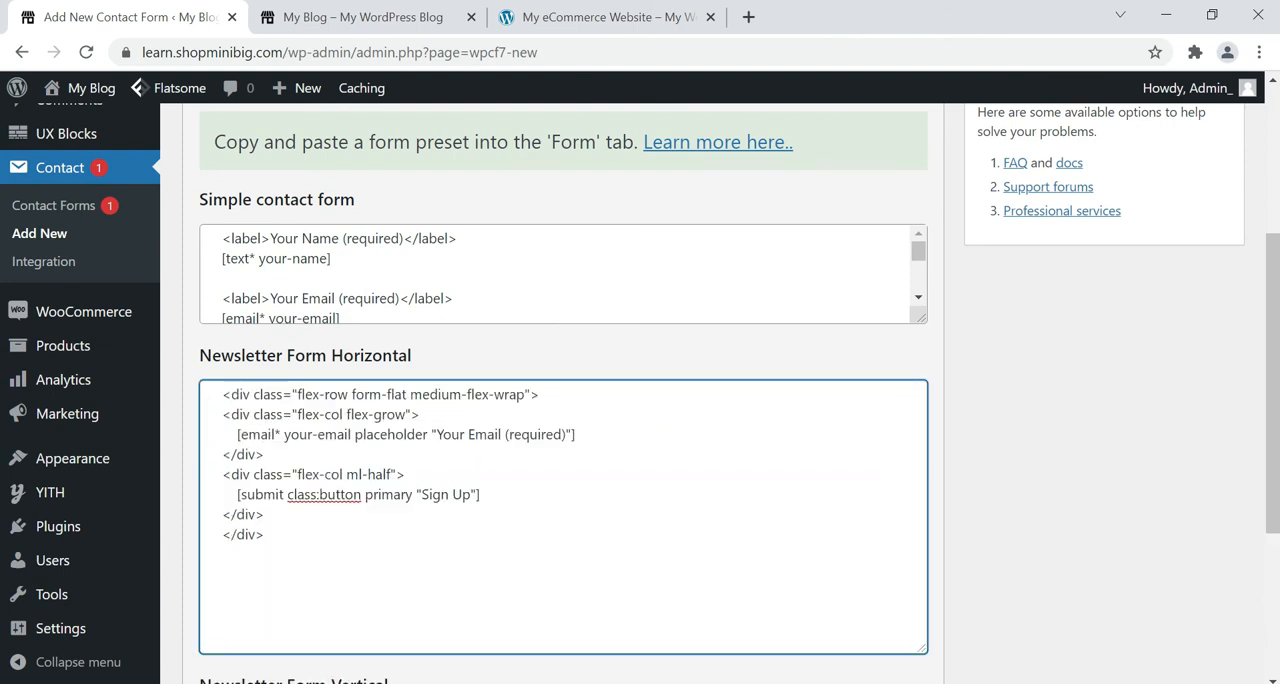
pyautogui.hotkey('ctrl', 'a')
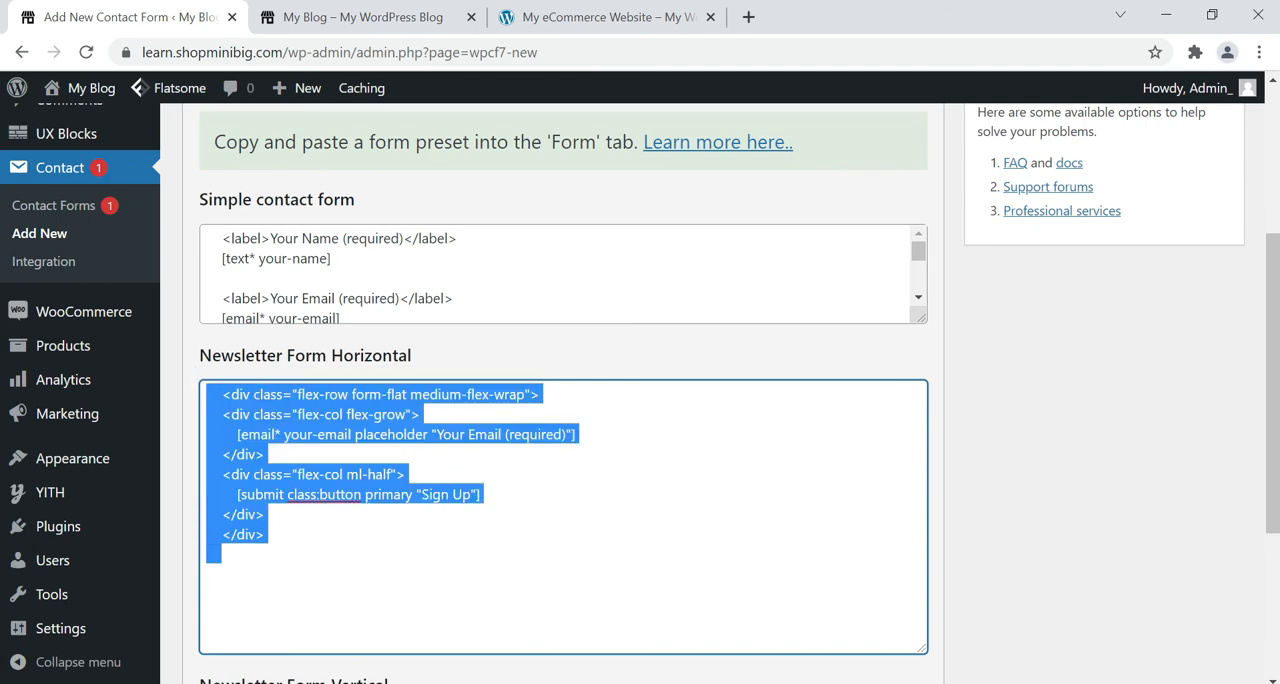
pyautogui.rightClick(342, 430)
pyautogui.click(363, 176)
# Replace the default form template with the copied newsletter preset code and save the contact form.
pyautogui.scroll(3, 374, 217)
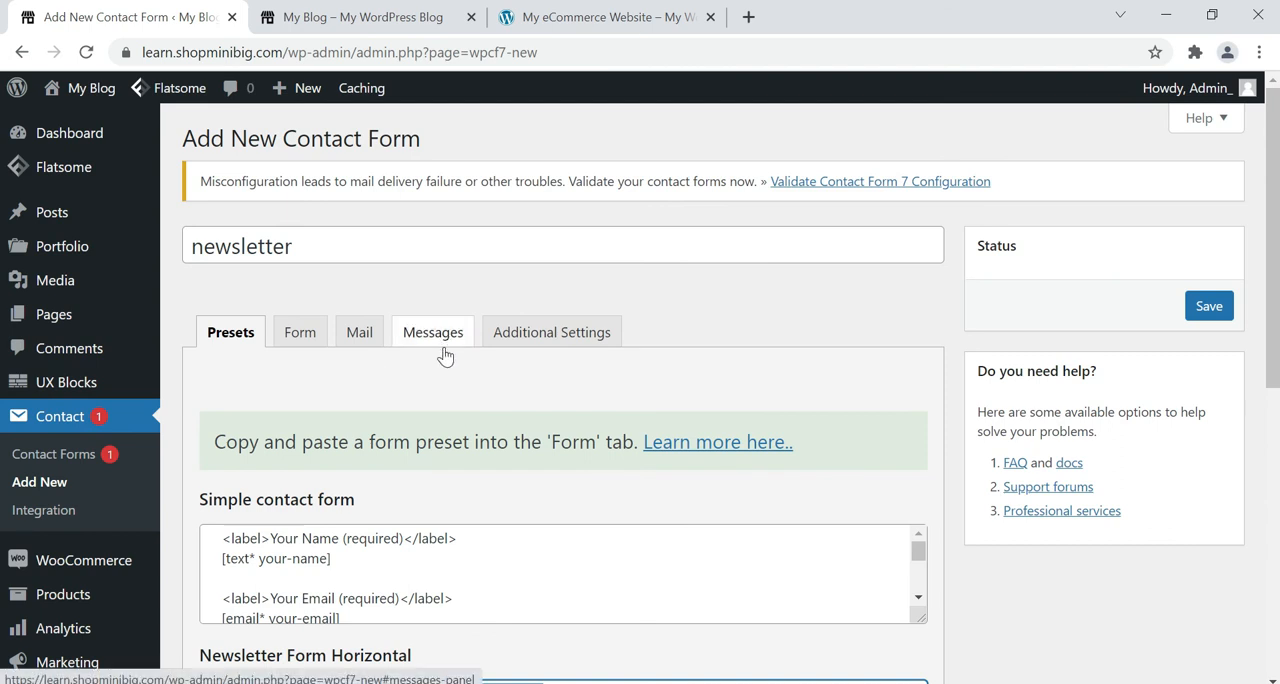
pyautogui.click(297, 340)
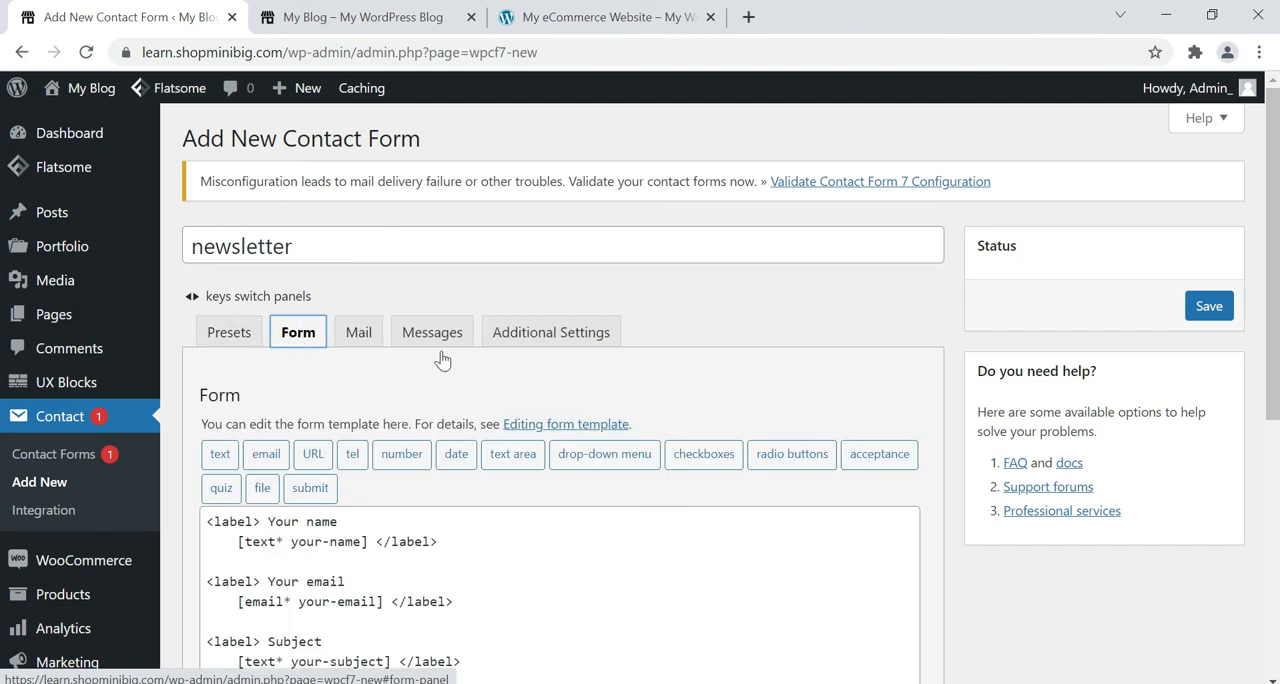
pyautogui.scroll(-3, 440, 362)
pyautogui.moveTo(345, 466); pyautogui.dragTo(205, 220)
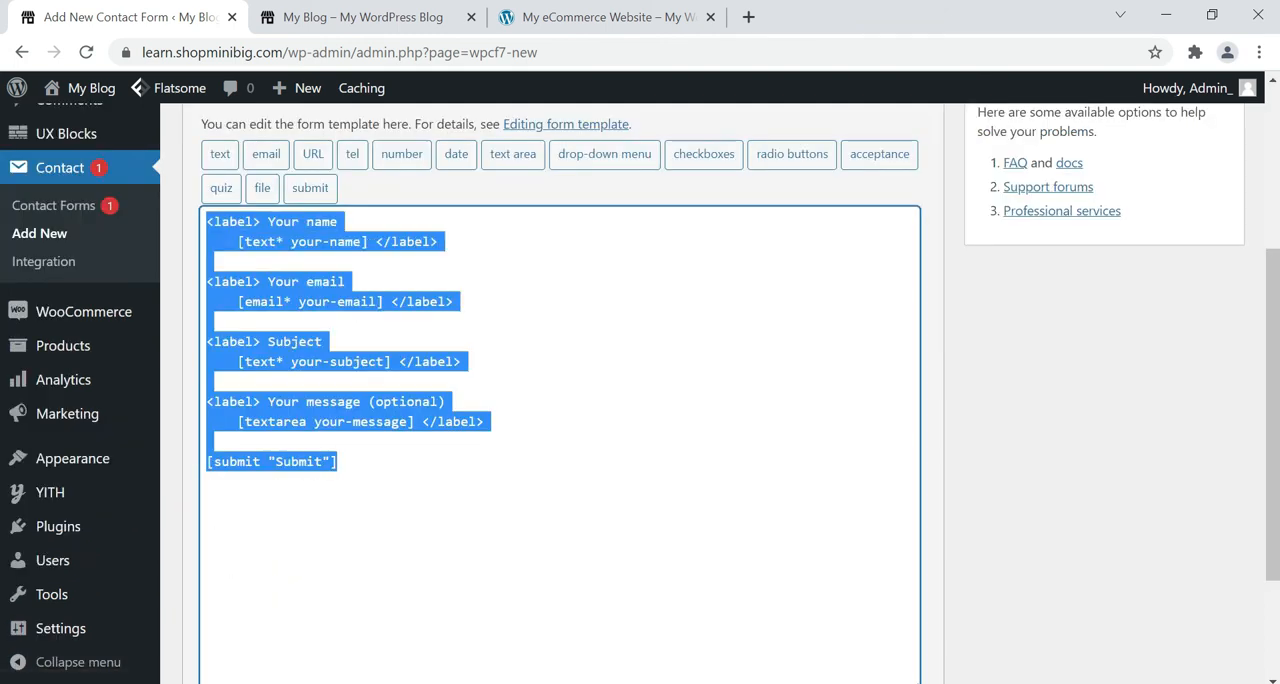
pyautogui.press('BackSpace')
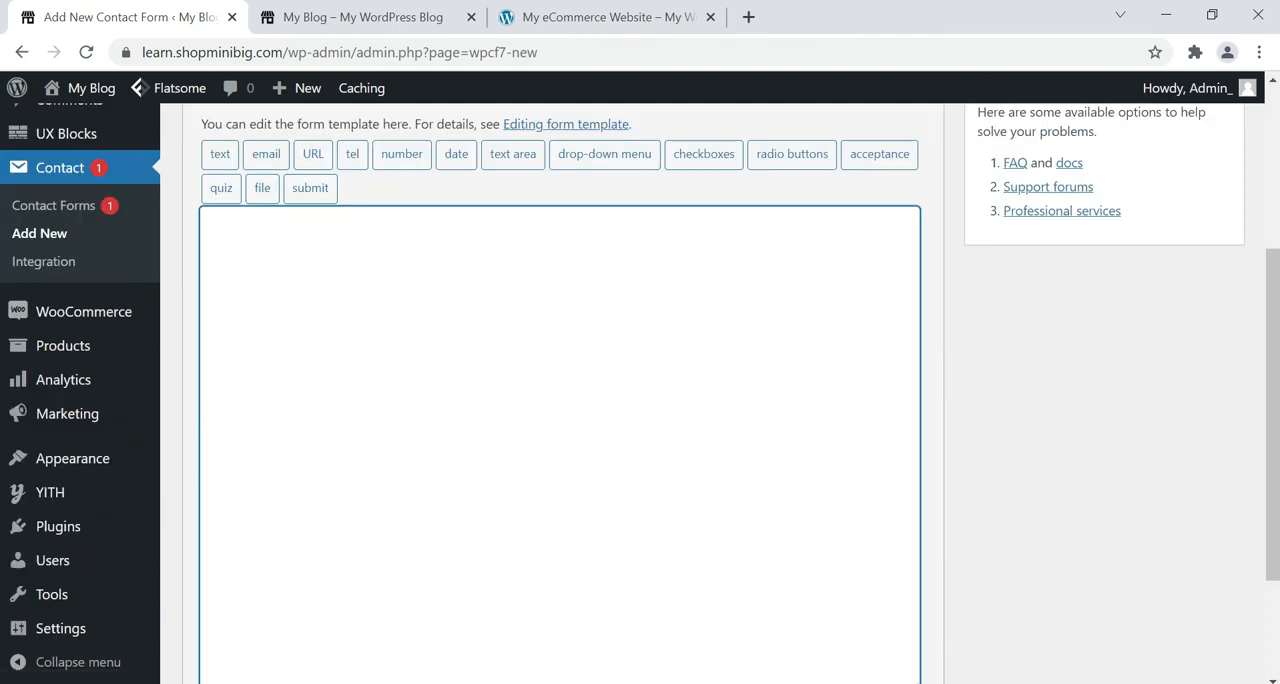
pyautogui.hotkey('ctrl', 'v')
pyautogui.scroll(3, 1067, 310)
pyautogui.click(1208, 306)
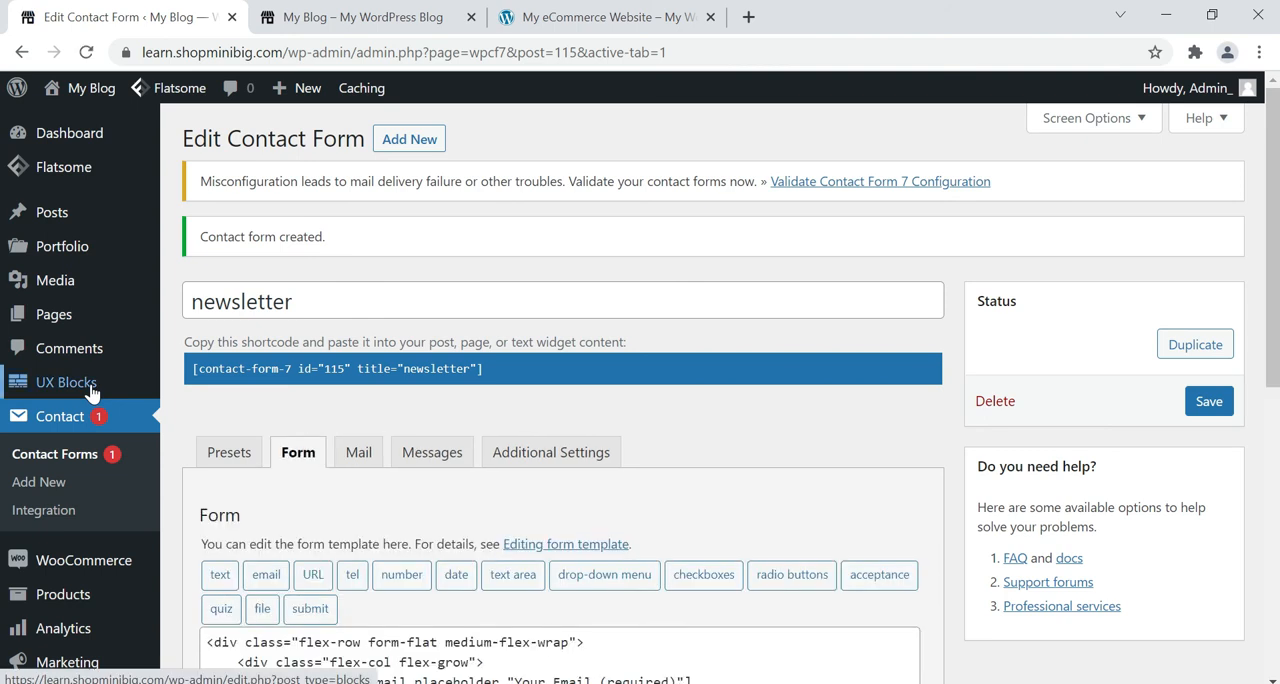
# Open the "footer" block from the UX Blocks list in UX Builder.
pyautogui.click(30, 383)
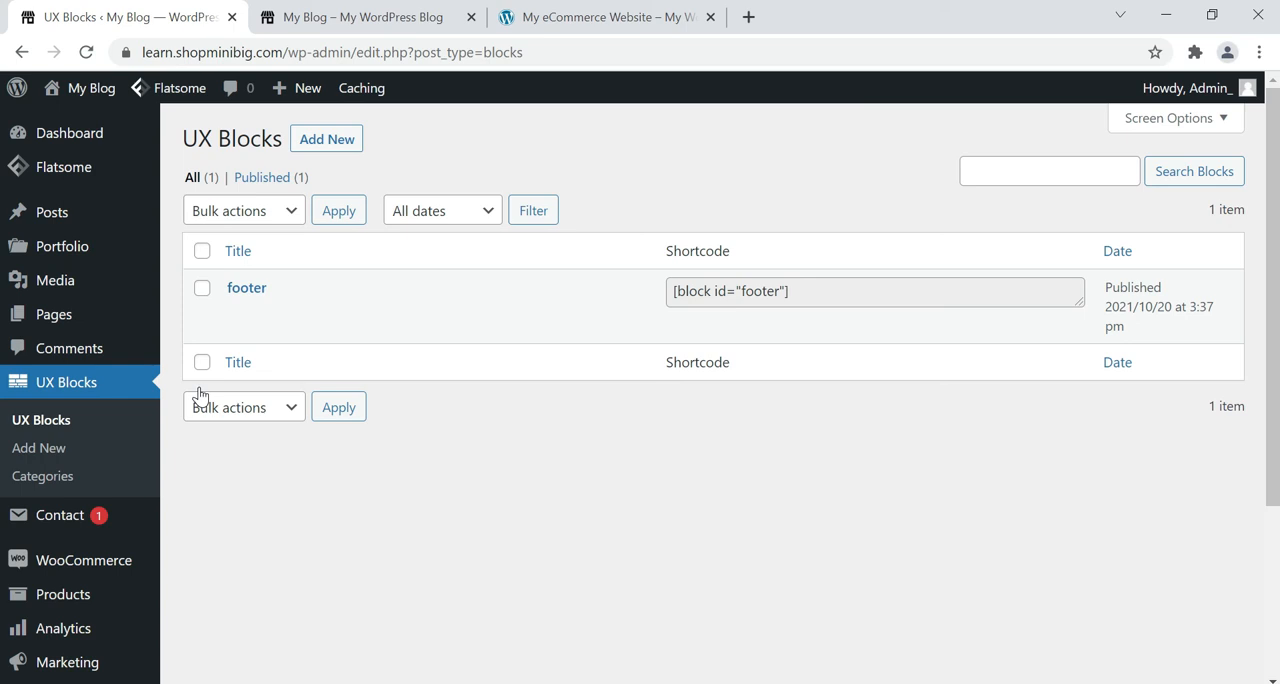
pyautogui.click(257, 289)
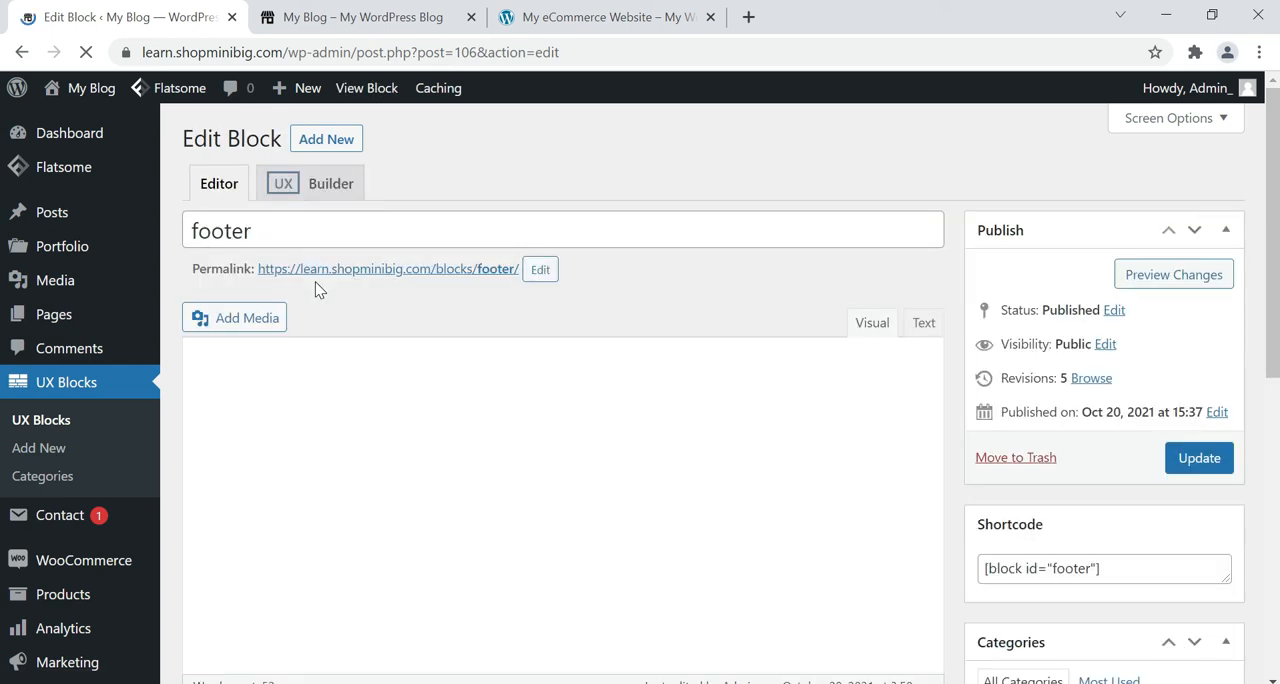
pyautogui.click(328, 206)
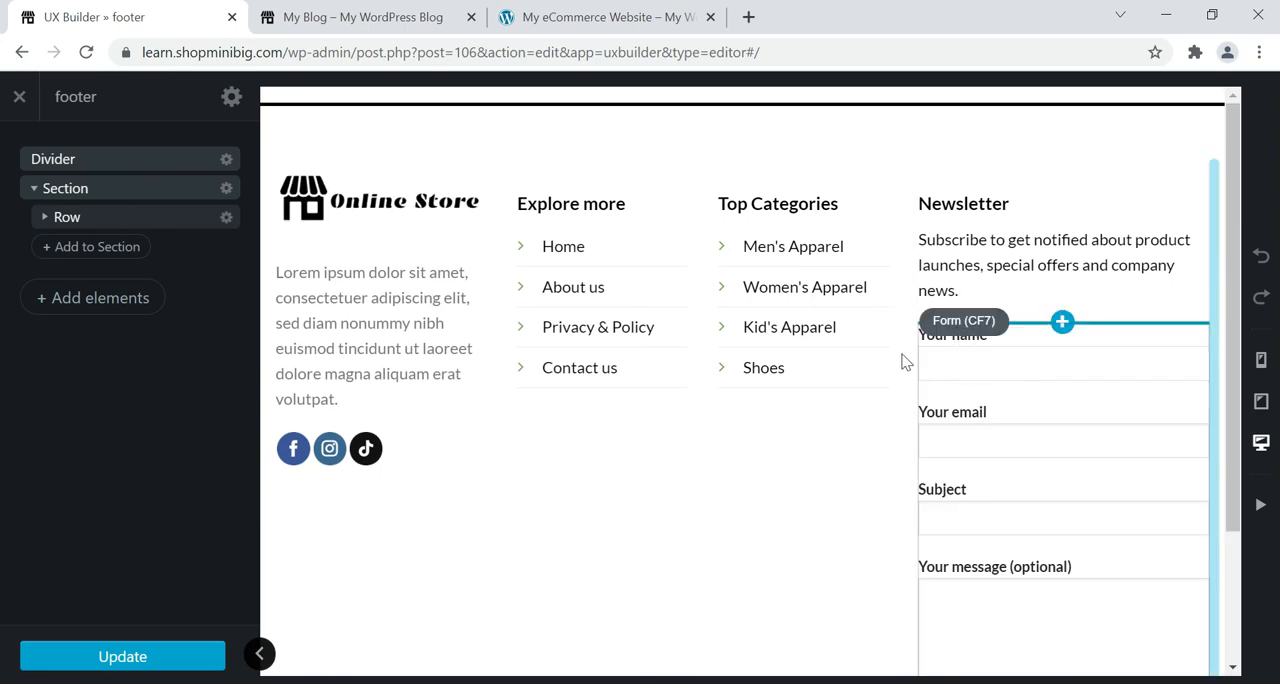
pyautogui.click(982, 328)
pyautogui.click(988, 330)
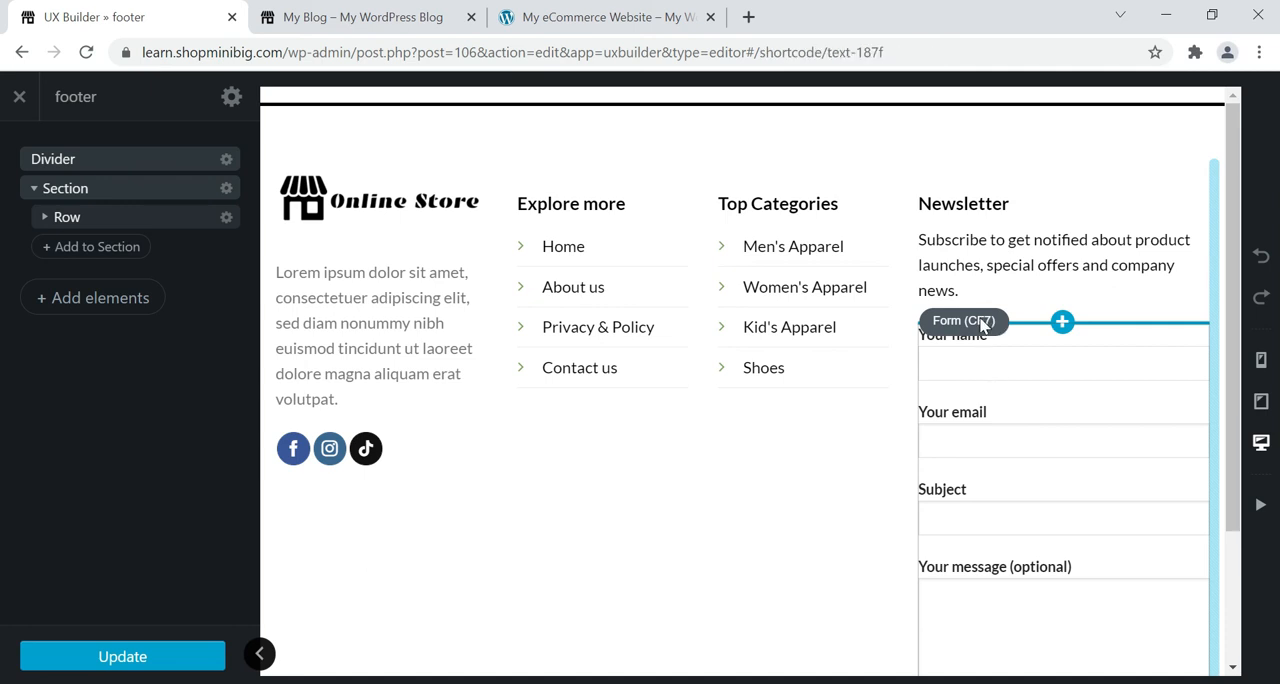
pyautogui.scroll(-2, 990, 297)
pyautogui.doubleClick(963, 163)
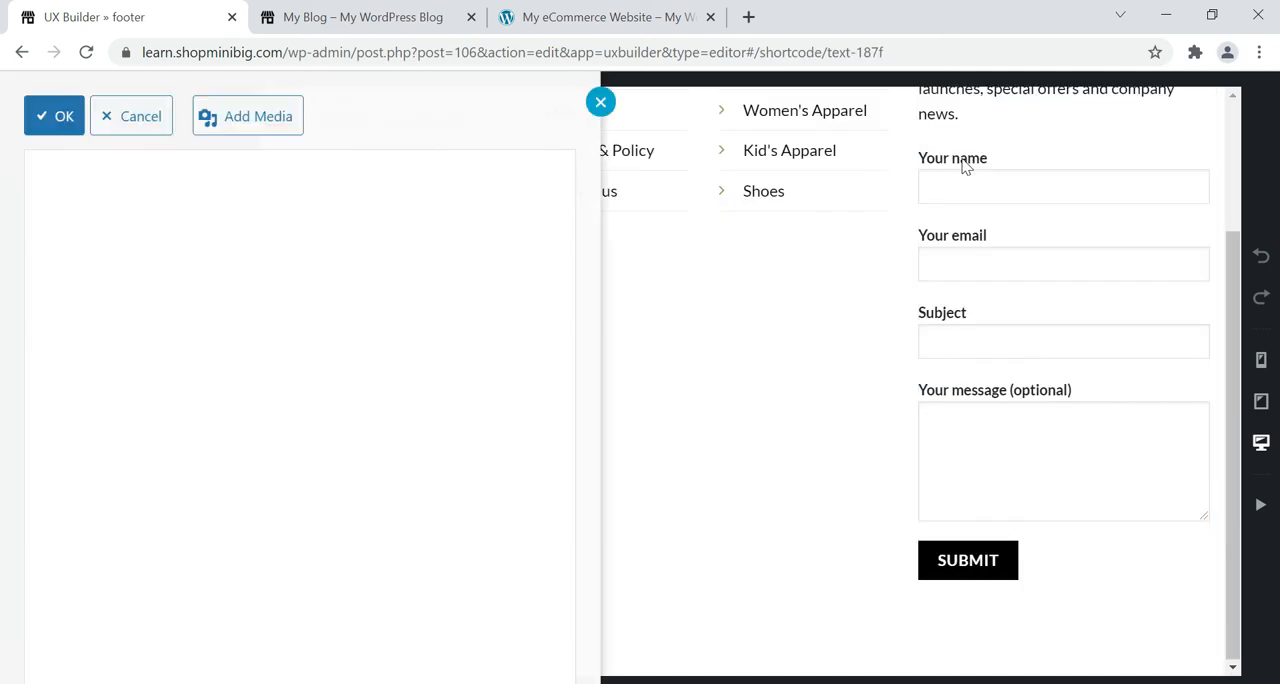
pyautogui.click(62, 116)
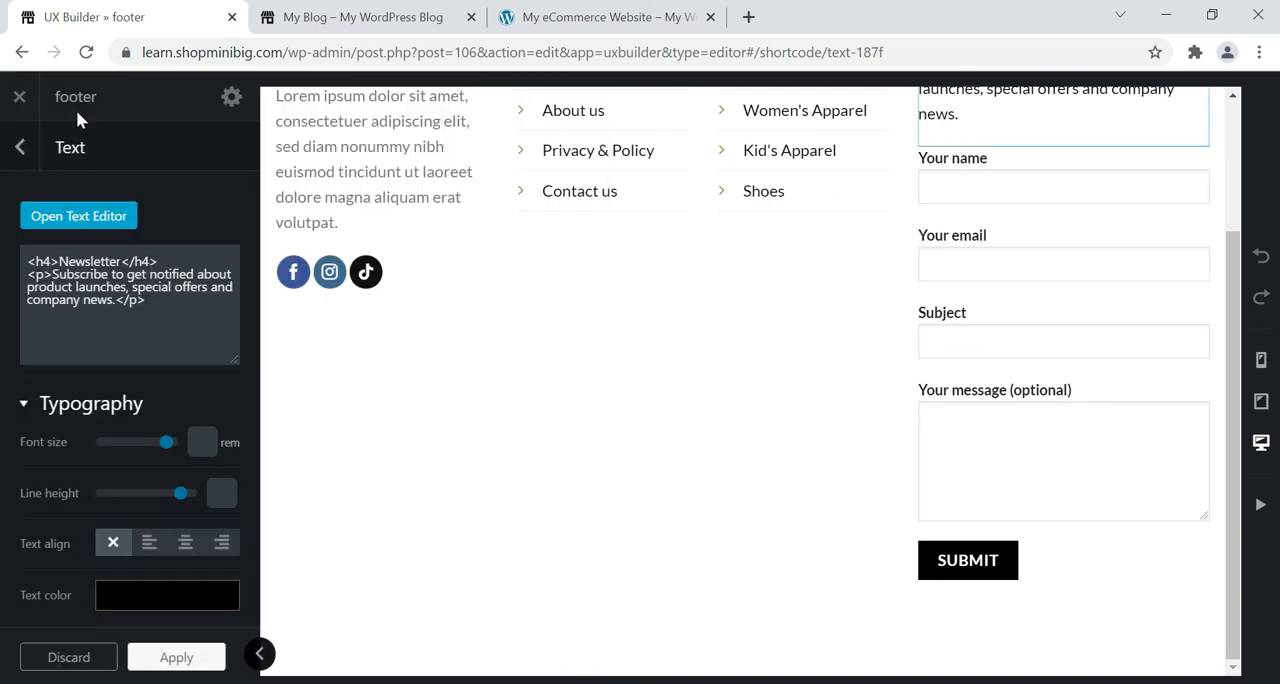
# Set the Form (CF7) element in the newsletter column to the "newsletter" form and apply it.
pyautogui.scroll(2, 1003, 257)
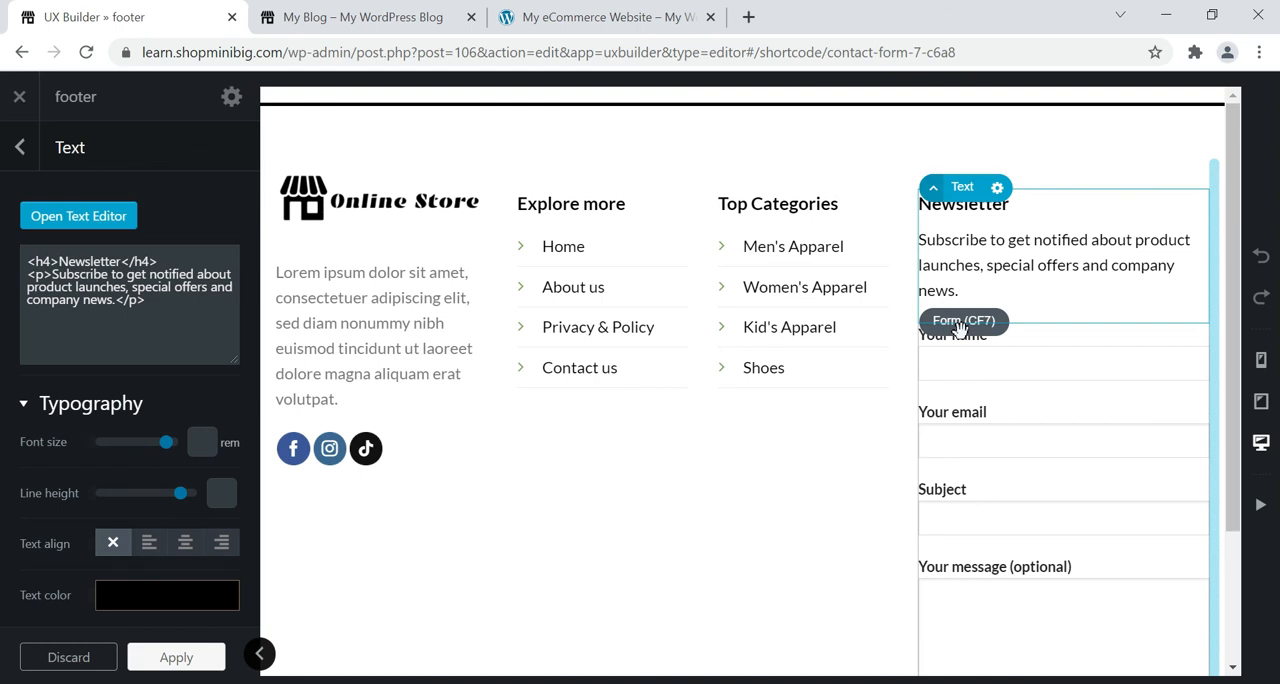
pyautogui.click(960, 330)
pyautogui.click(134, 220)
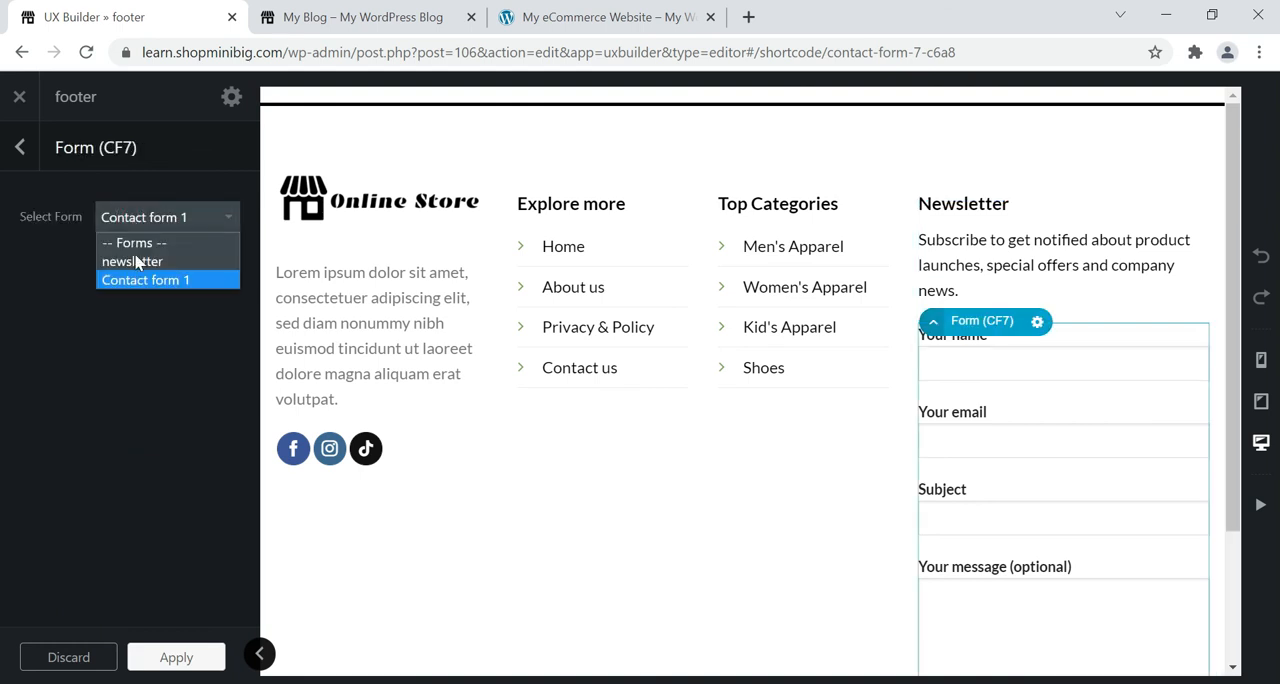
pyautogui.click(137, 261)
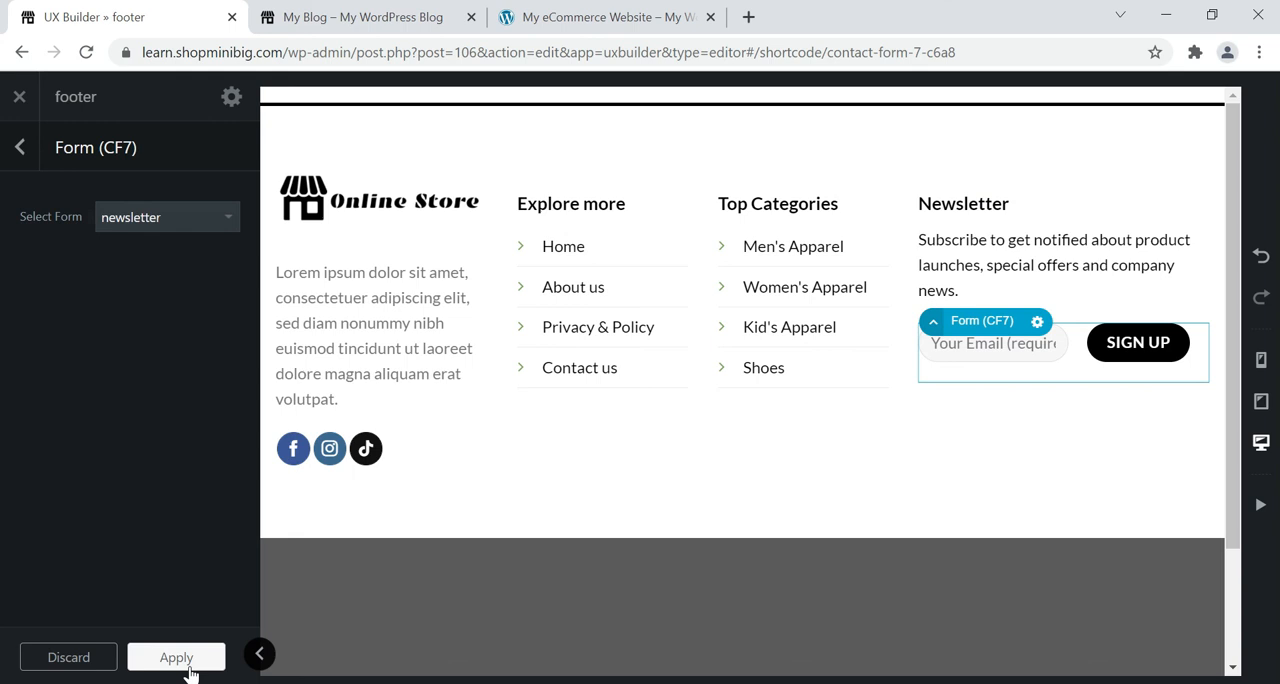
pyautogui.click(190, 674)
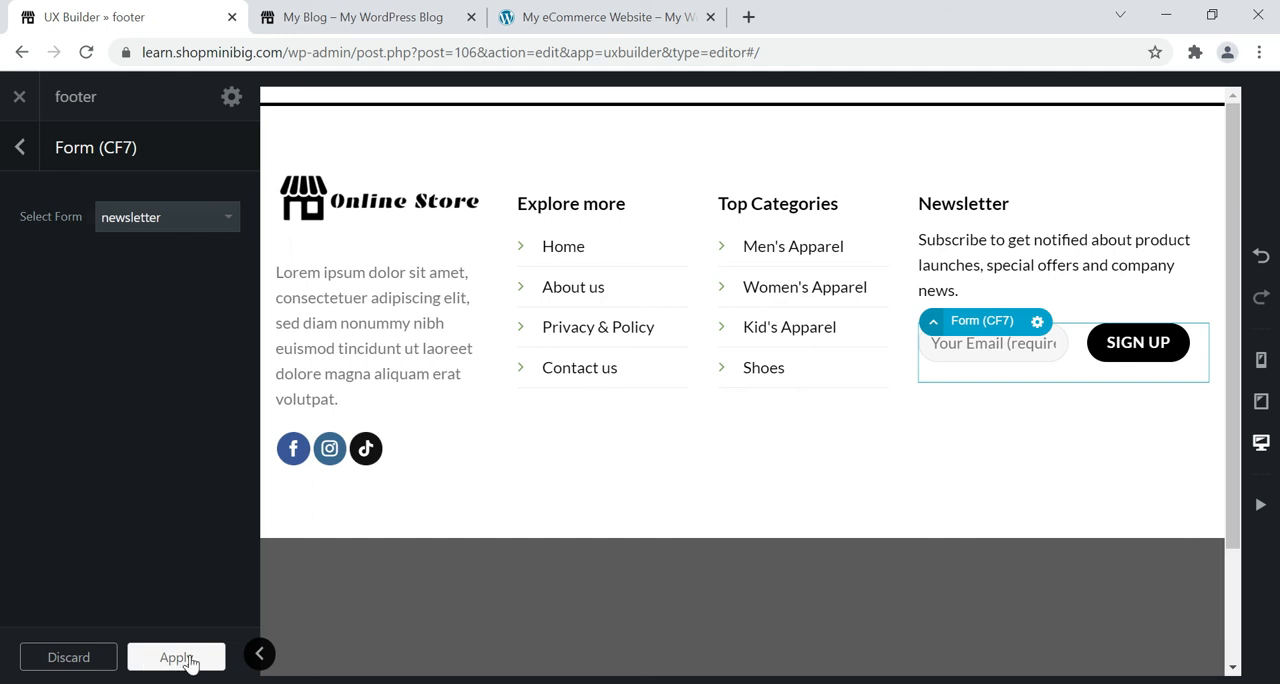
pyautogui.click(176, 657)
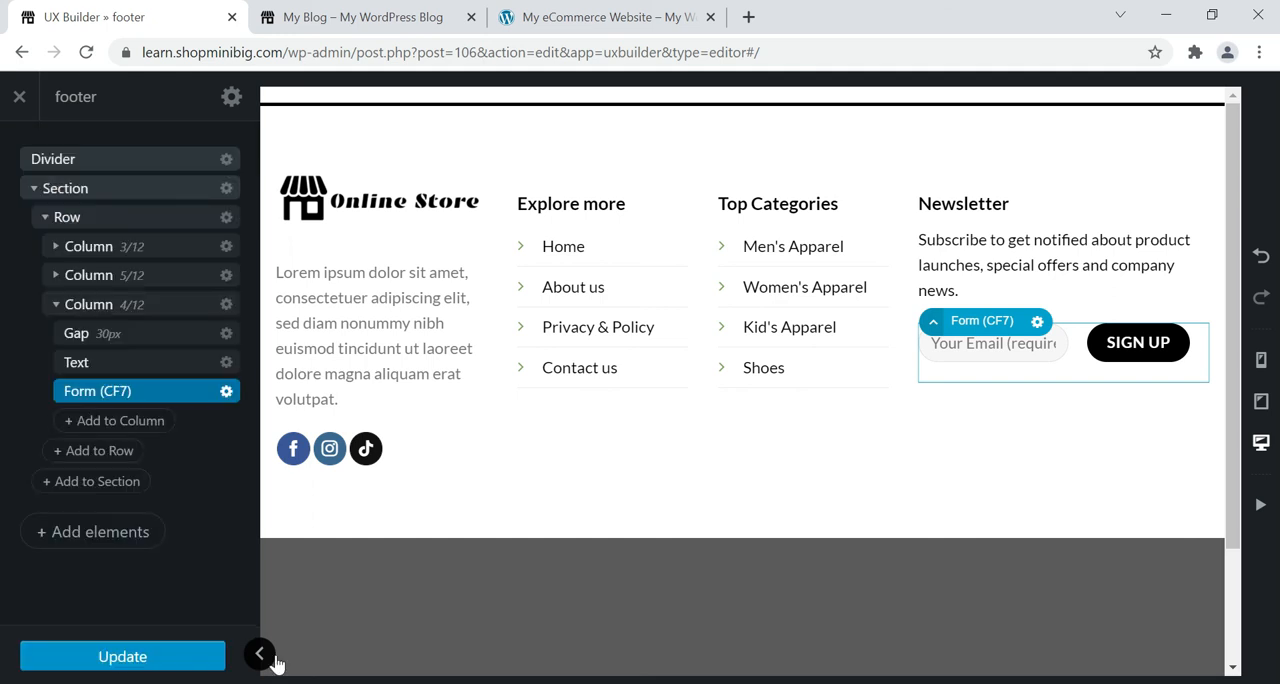
# Check the reference site's newsletter form, then update the footer block and exit the builder.
pyautogui.hotkey('ctrl', 's')
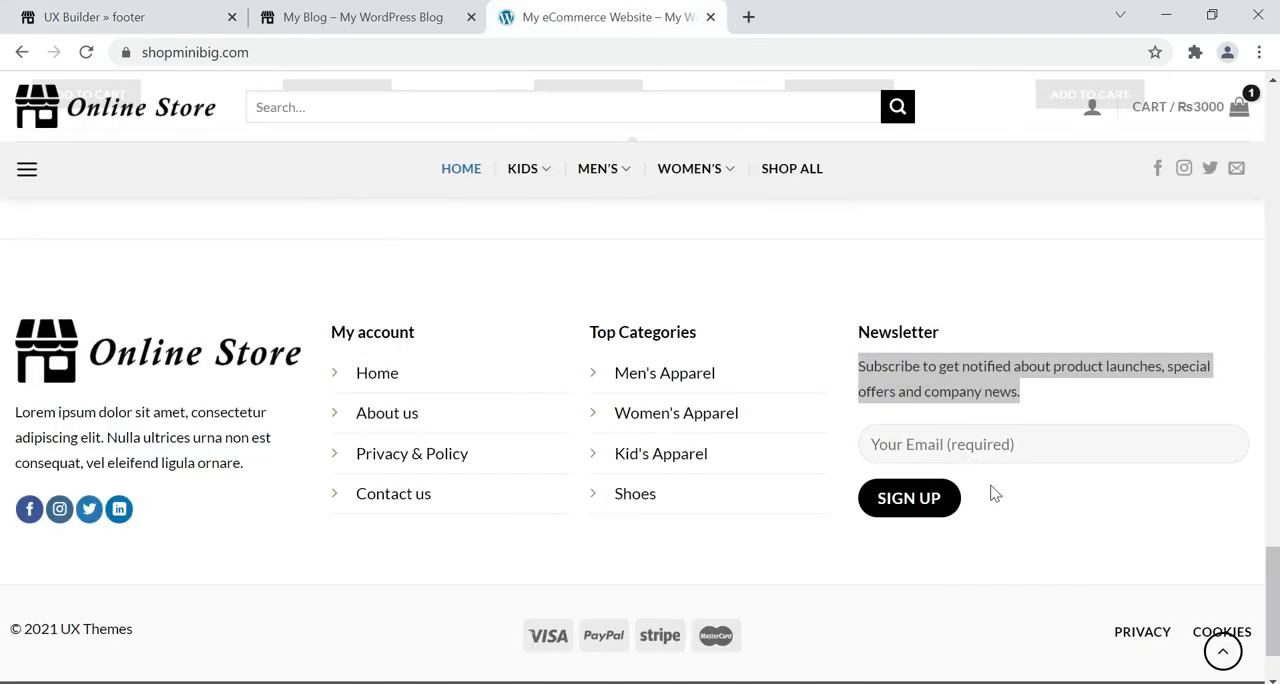
pyautogui.click(118, 6)
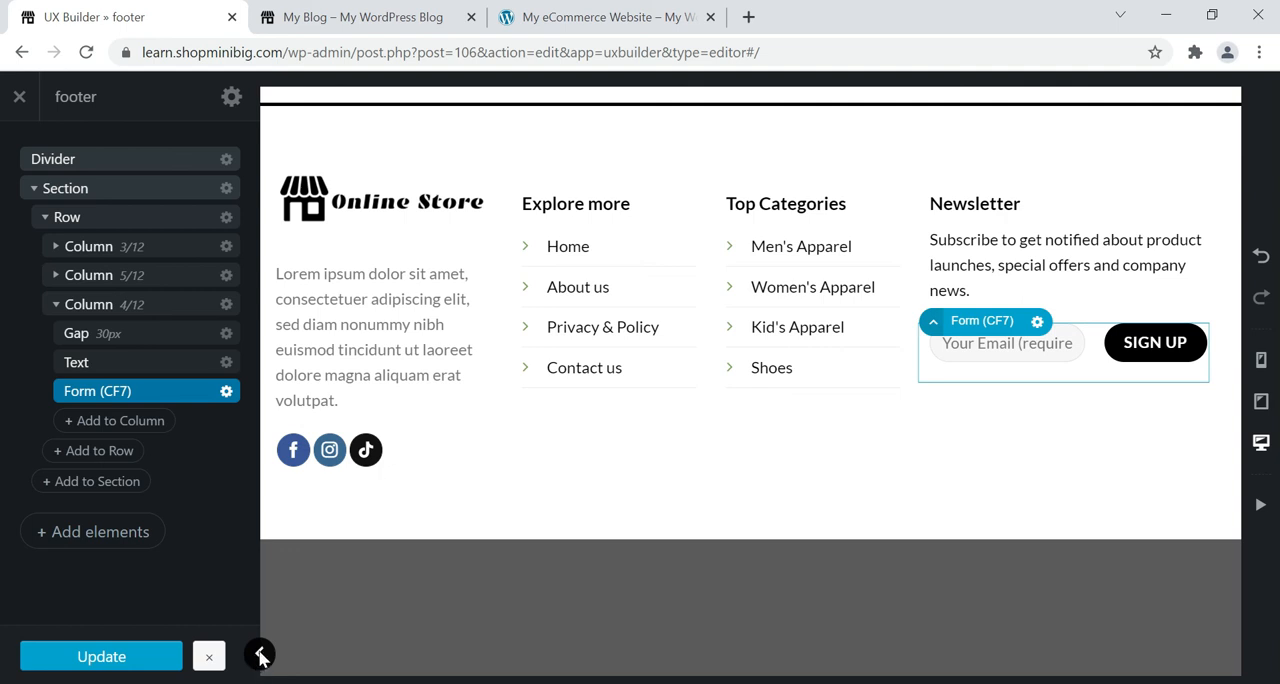
pyautogui.click(258, 656)
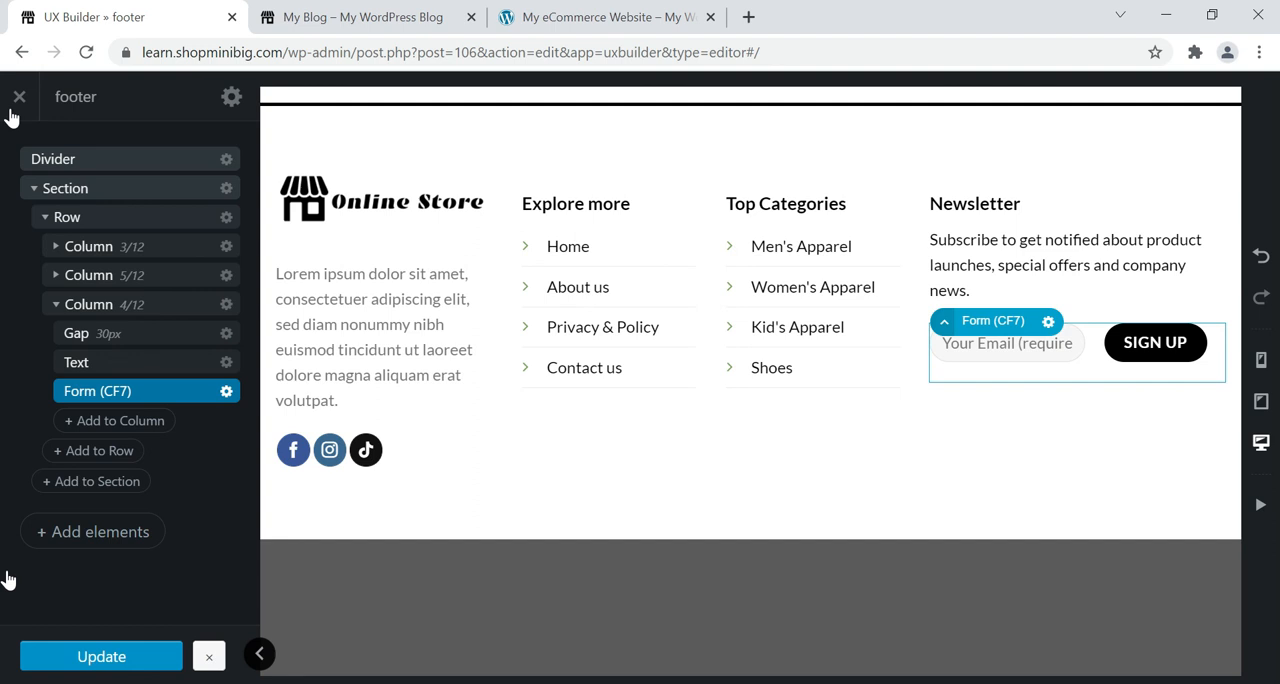
pyautogui.click(102, 656)
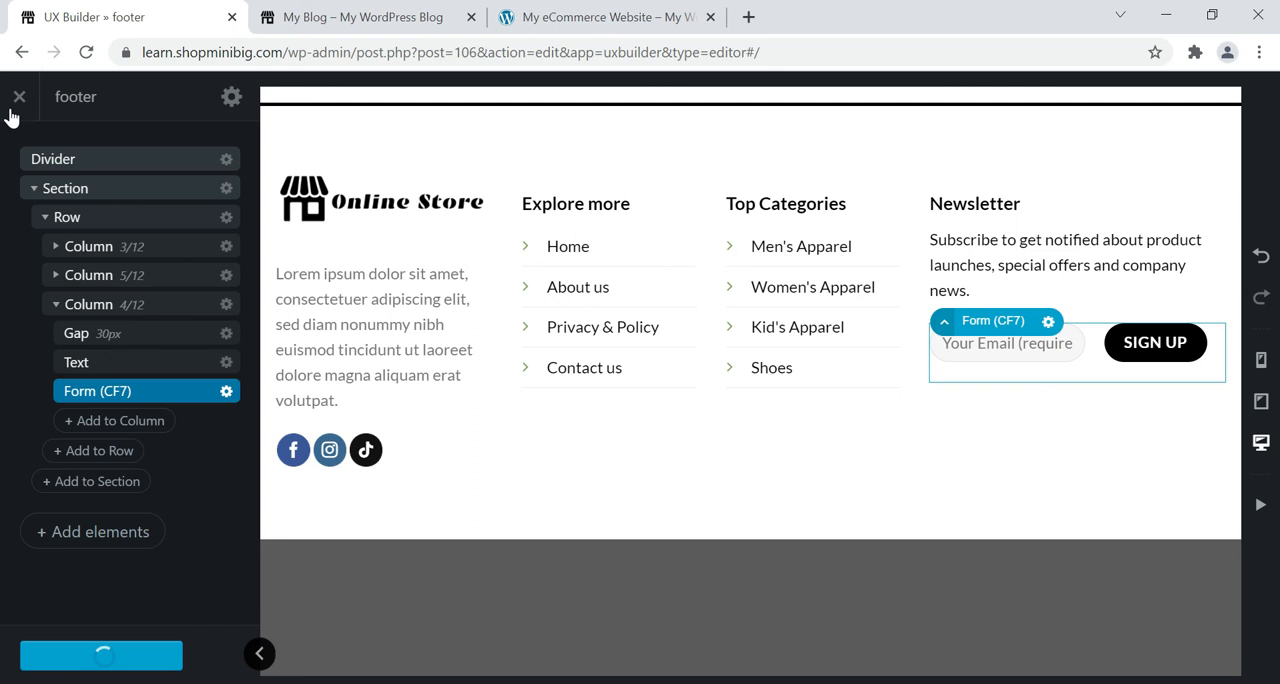
pyautogui.click(12, 111)
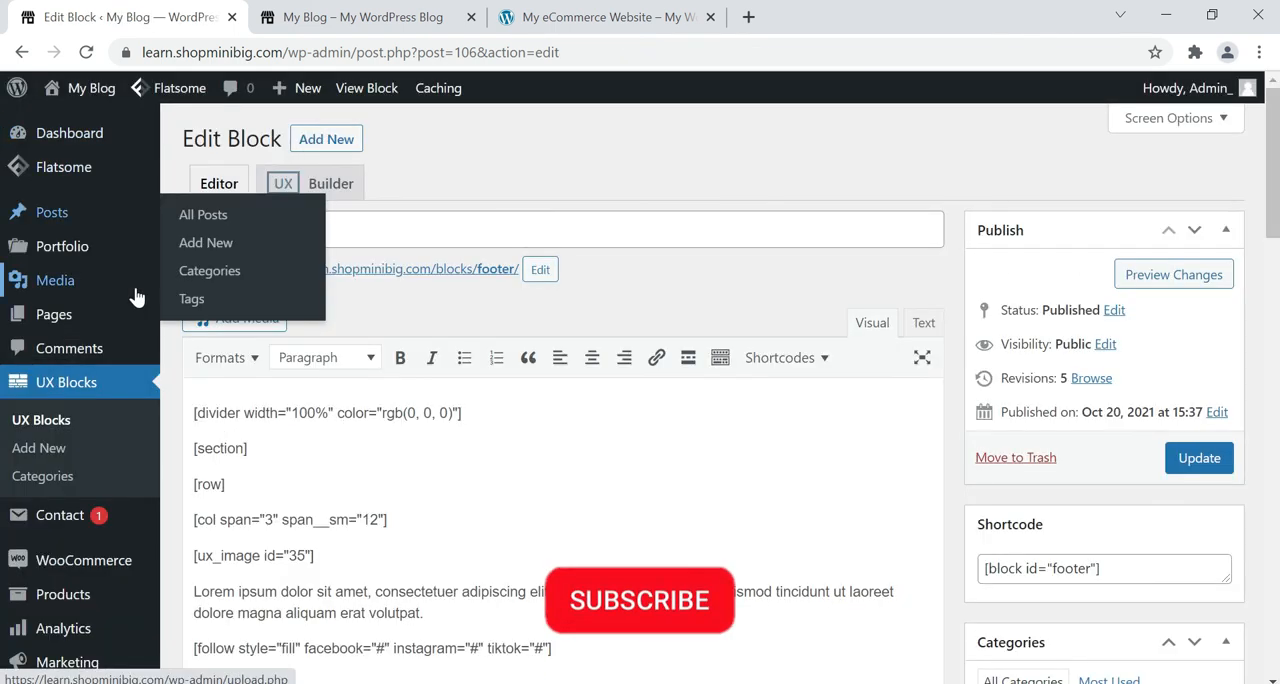
# Open the theme customizer from the WordPress admin's appearance options.
pyautogui.scroll(-1, 128, 343)
pyautogui.scroll(-1, 60, 600)
pyautogui.moveTo(57, 608)
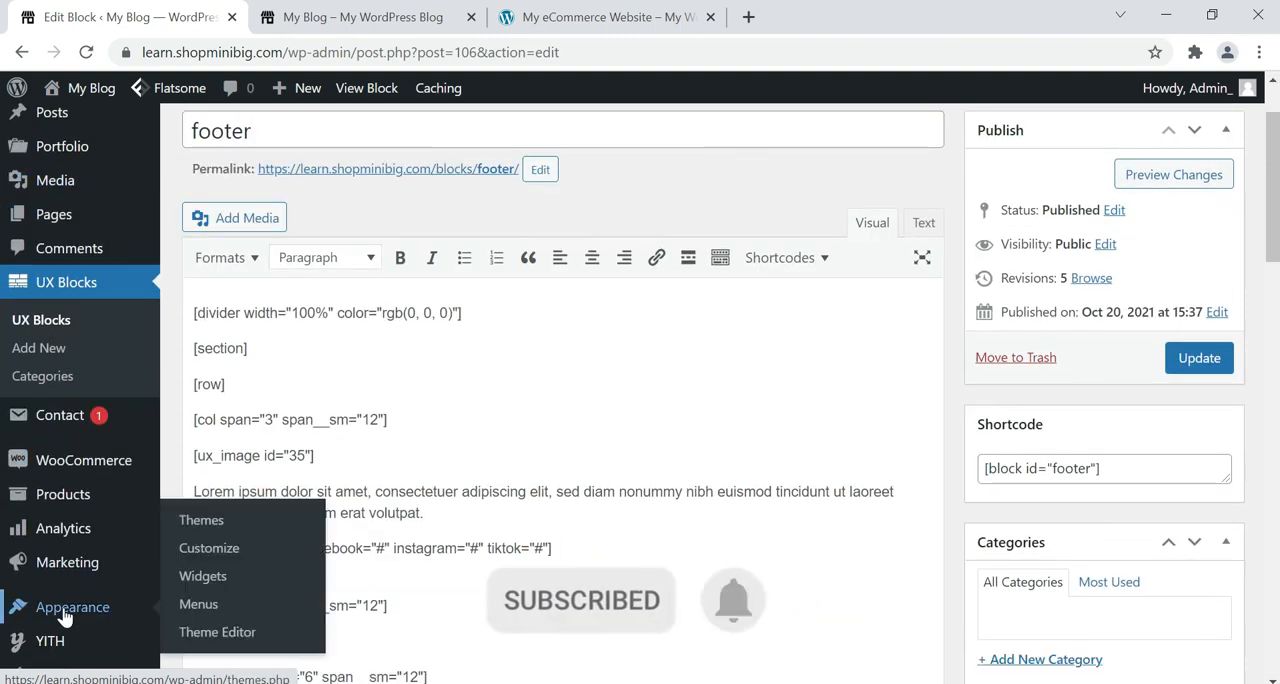
pyautogui.click(190, 556)
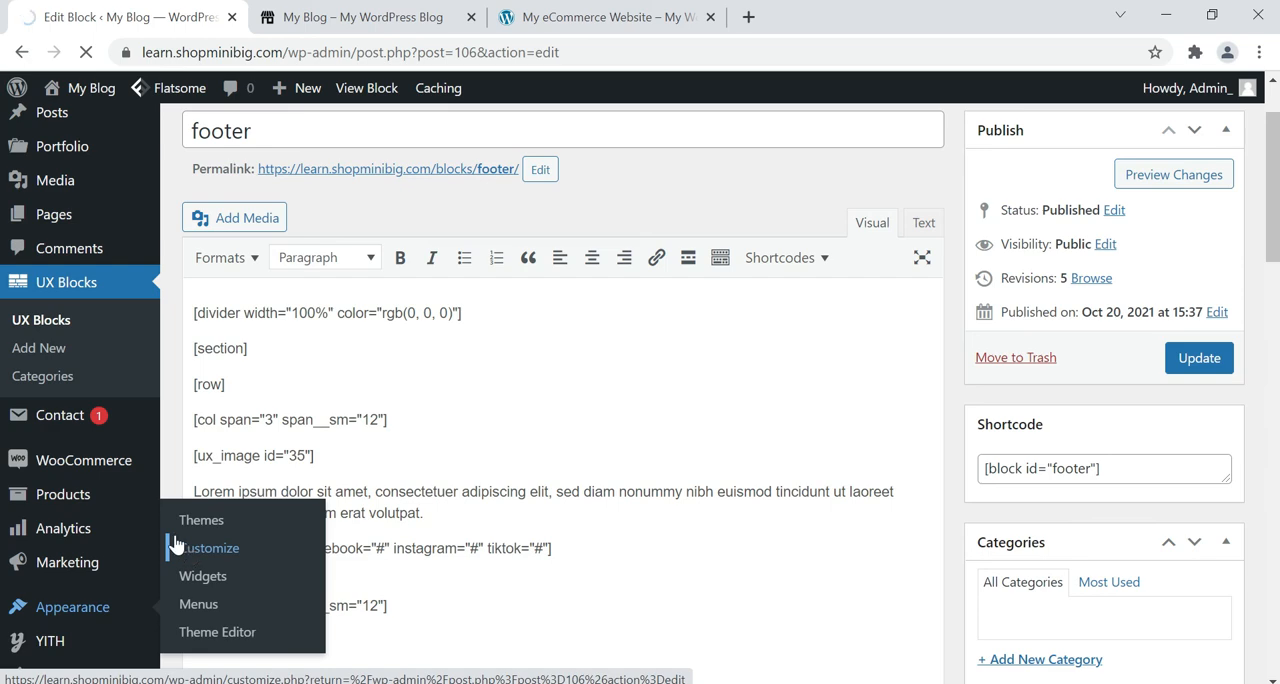
# View the current footer at the end of the My Blog homepage and reload the page.
pyautogui.click(363, 17)
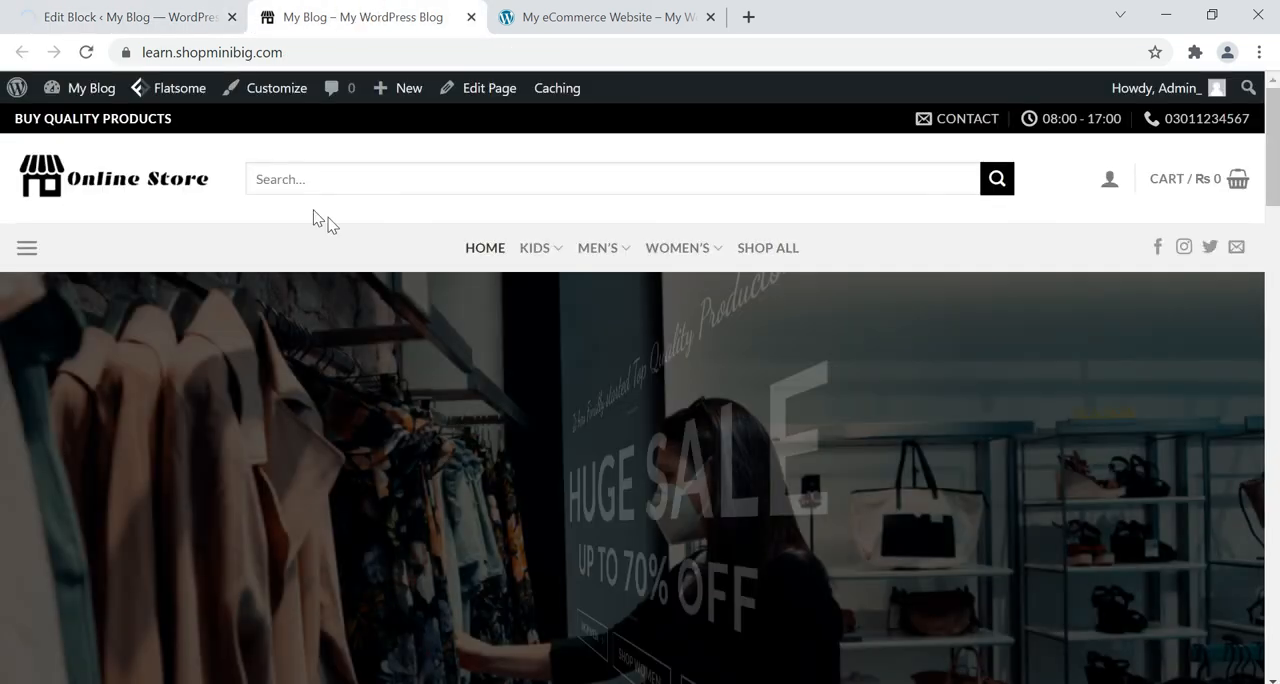
pyautogui.scroll(-12, 346, 360)
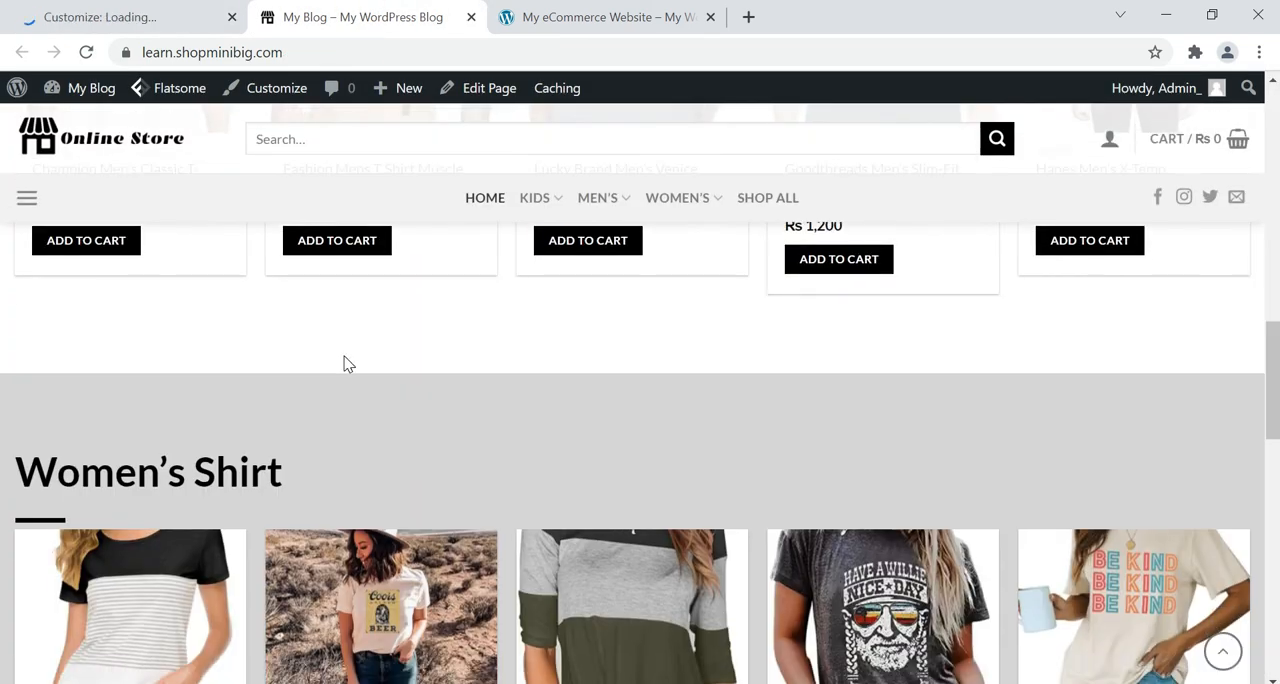
pyautogui.scroll(-12, 343, 360)
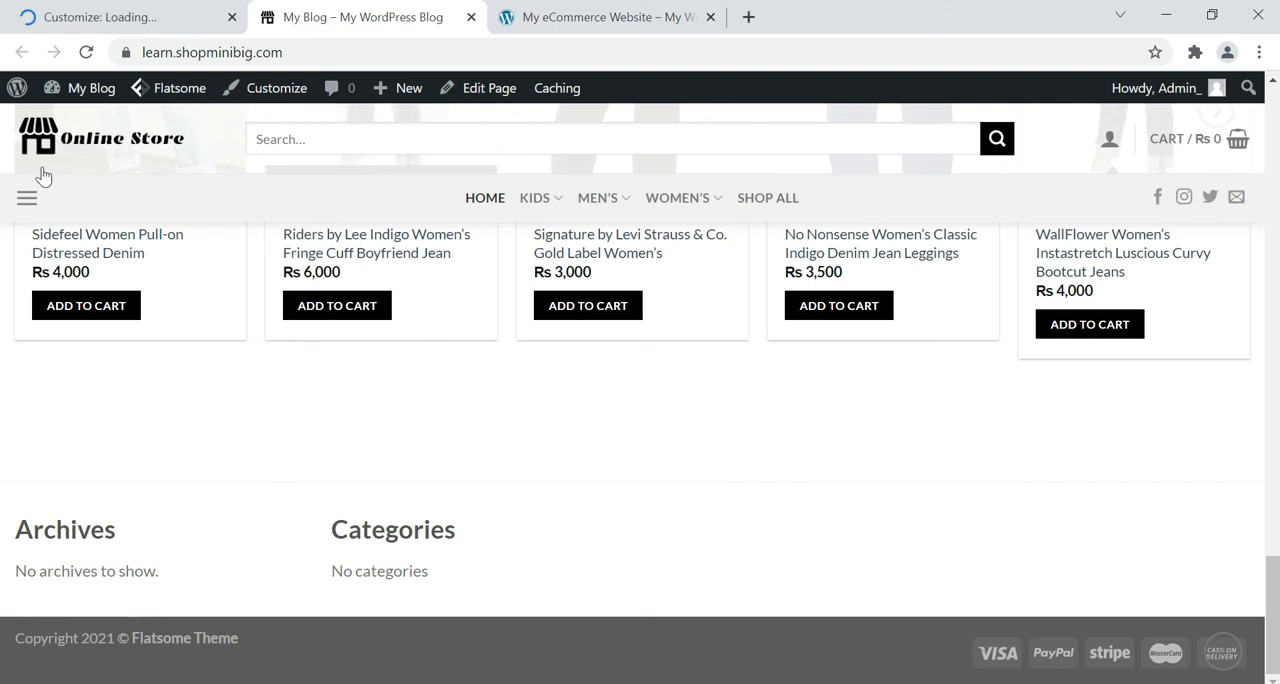
pyautogui.click(87, 52)
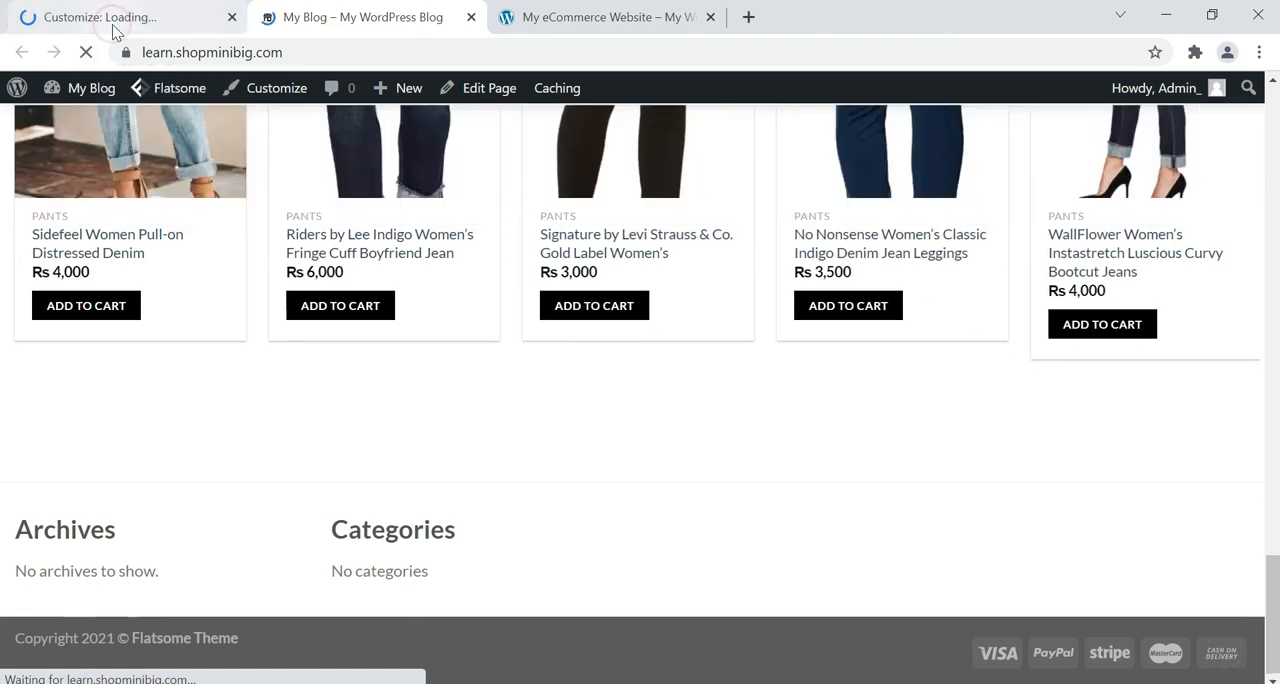
# Return to the theme customizer and wait for its settings to load.
pyautogui.click(114, 29)
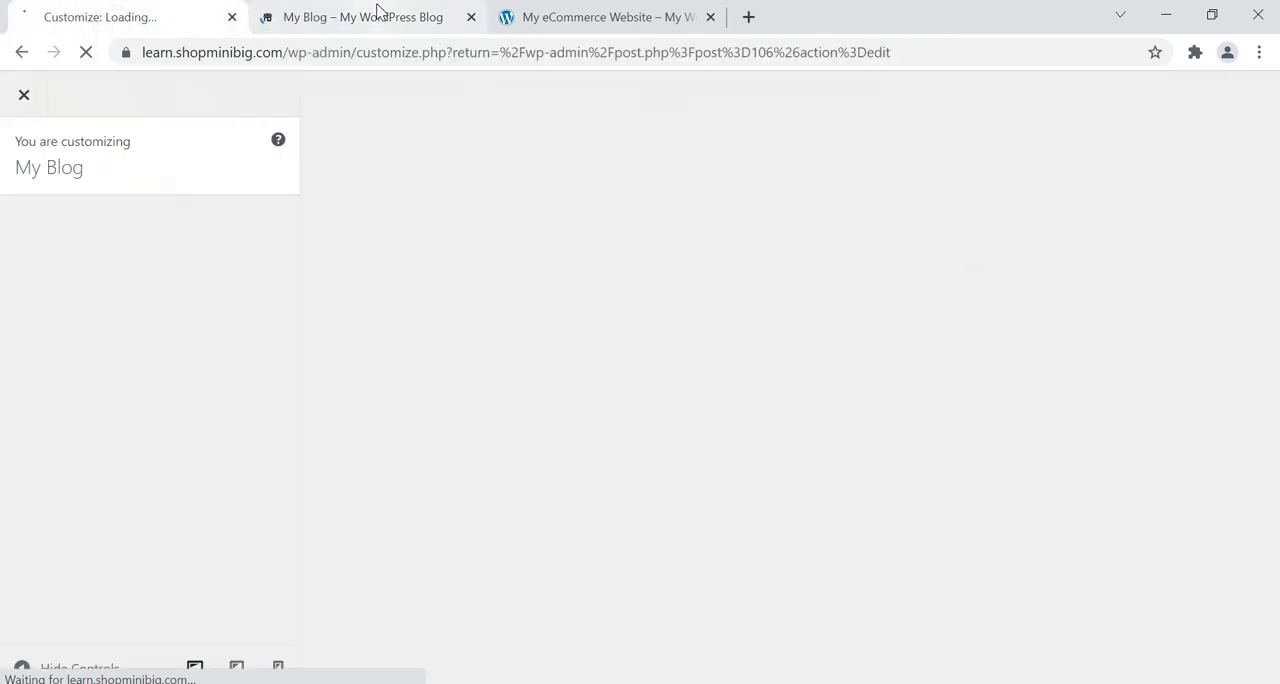
pyautogui.click(370, 15)
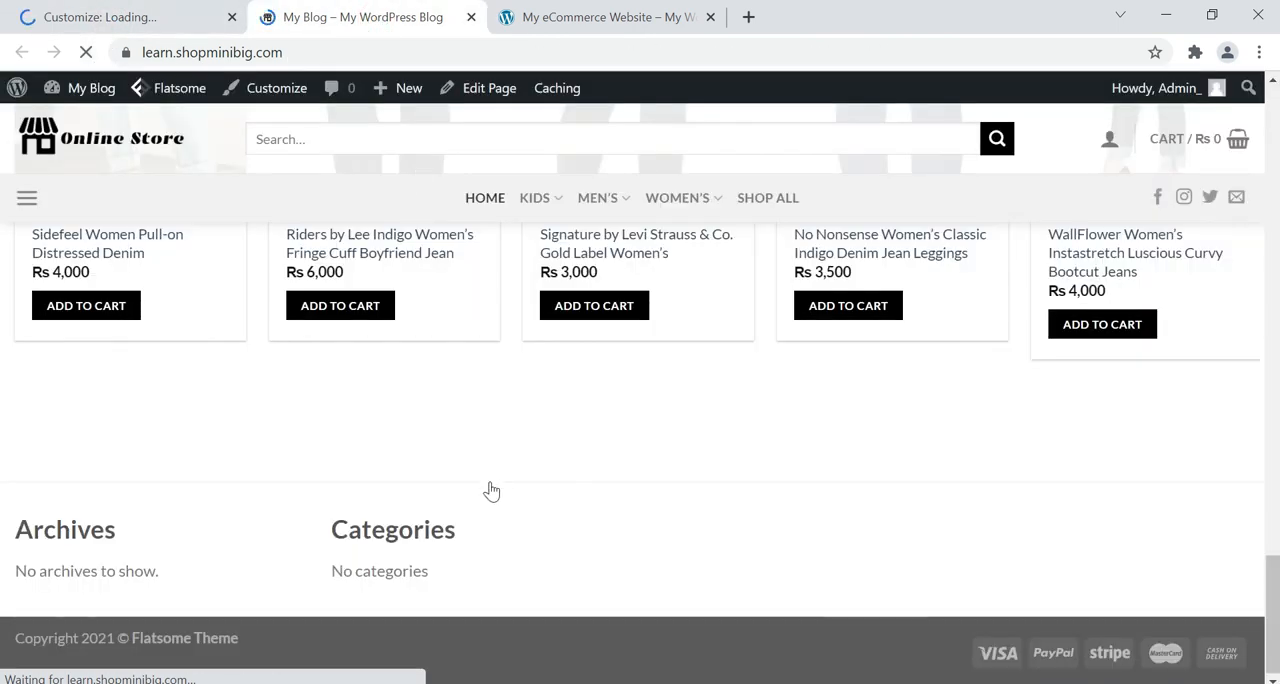
pyautogui.click(92, 22)
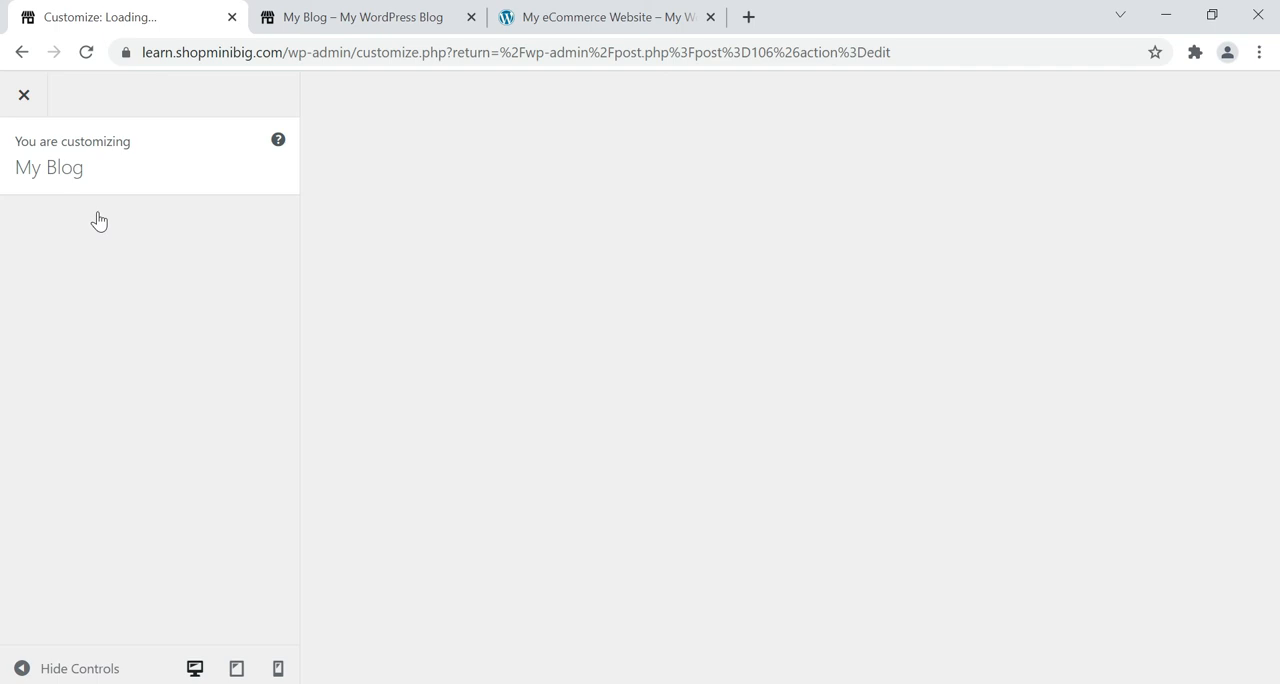
pyautogui.click(422, 14)
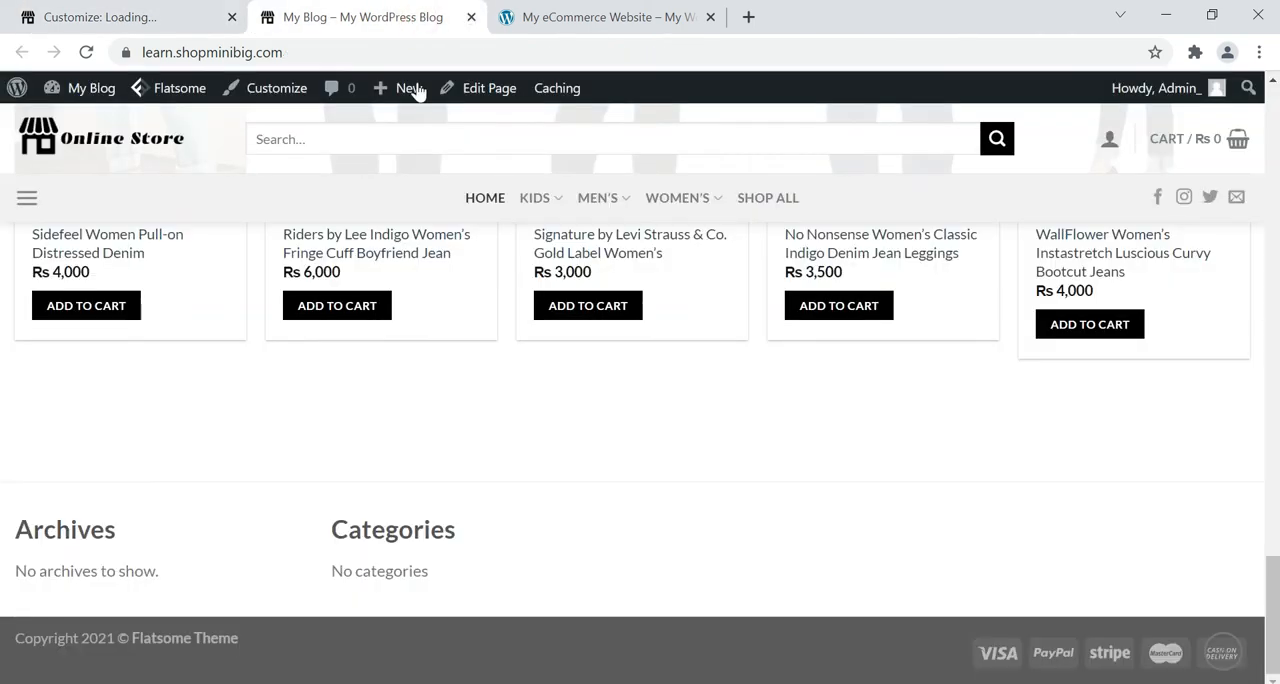
pyautogui.click(139, 10)
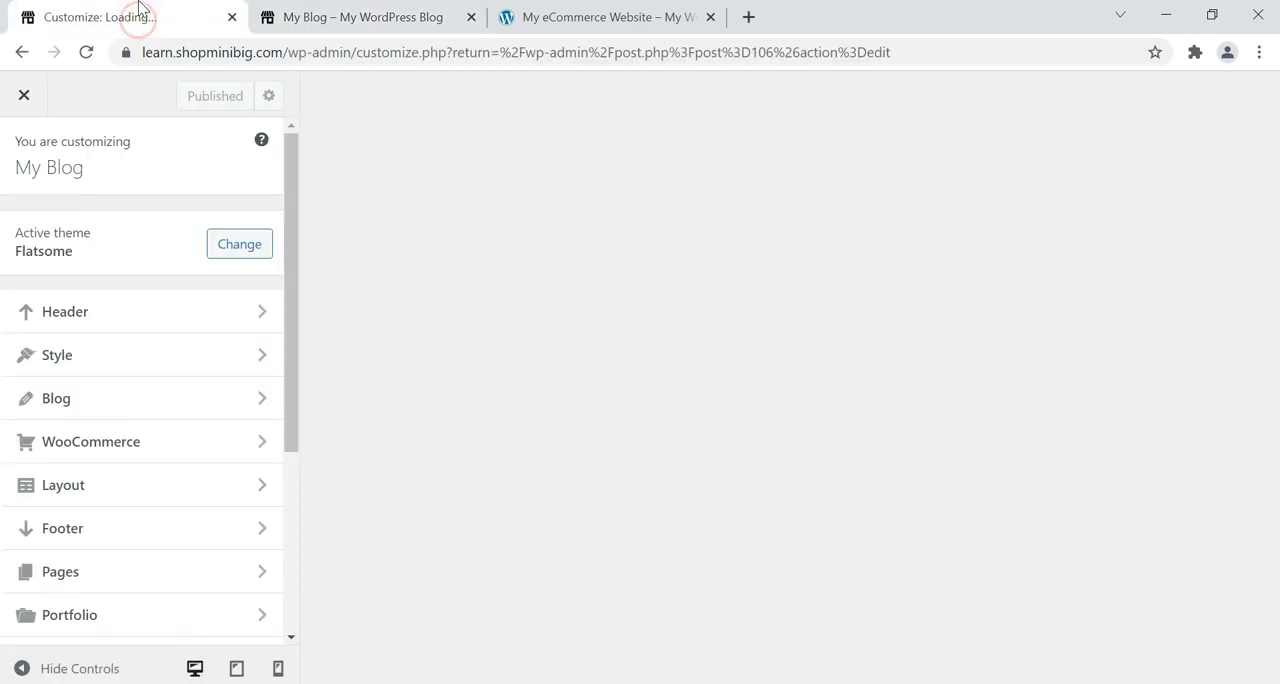
# Set the theme's Custom Footer Block to "footer" in the footer settings and publish the change.
pyautogui.scroll(-2, 8, 521)
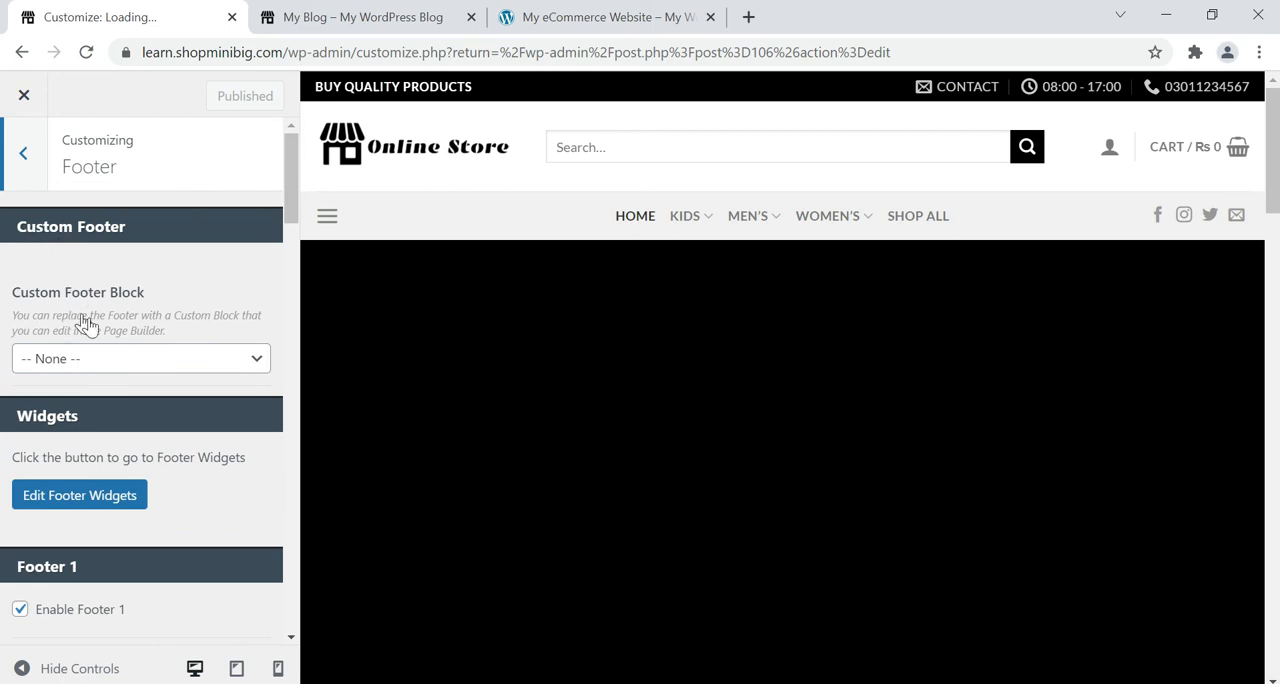
pyautogui.click(78, 376)
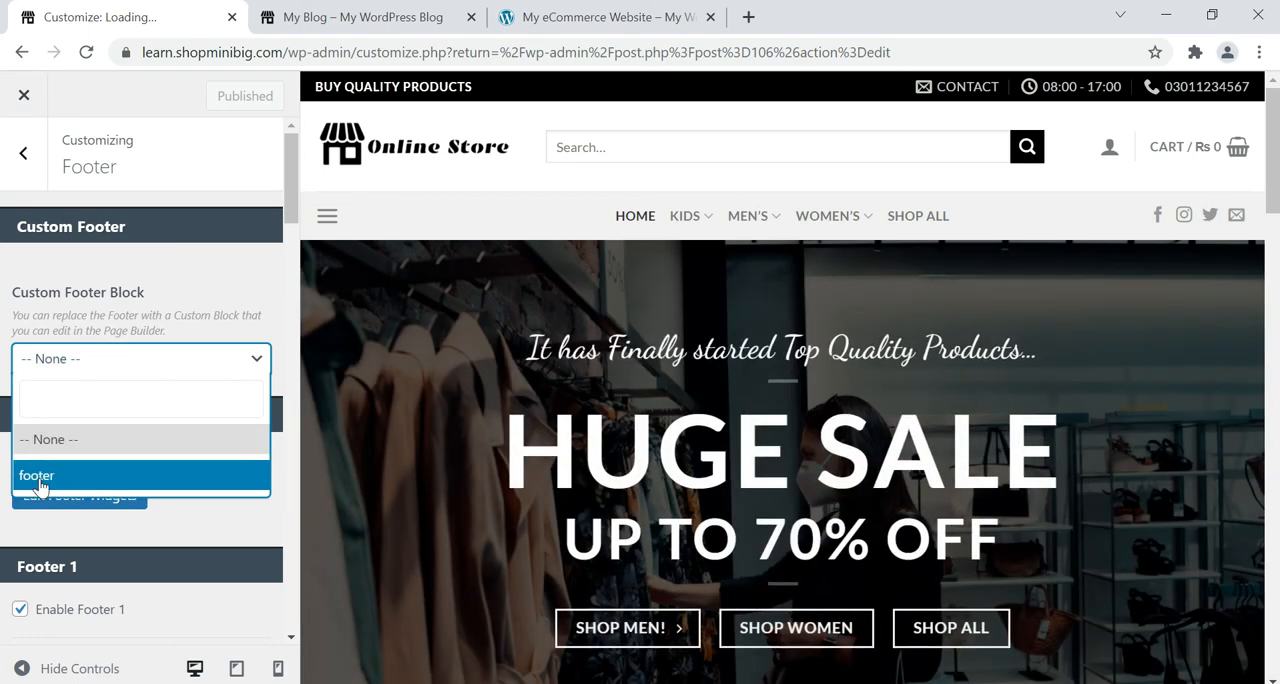
pyautogui.click(40, 475)
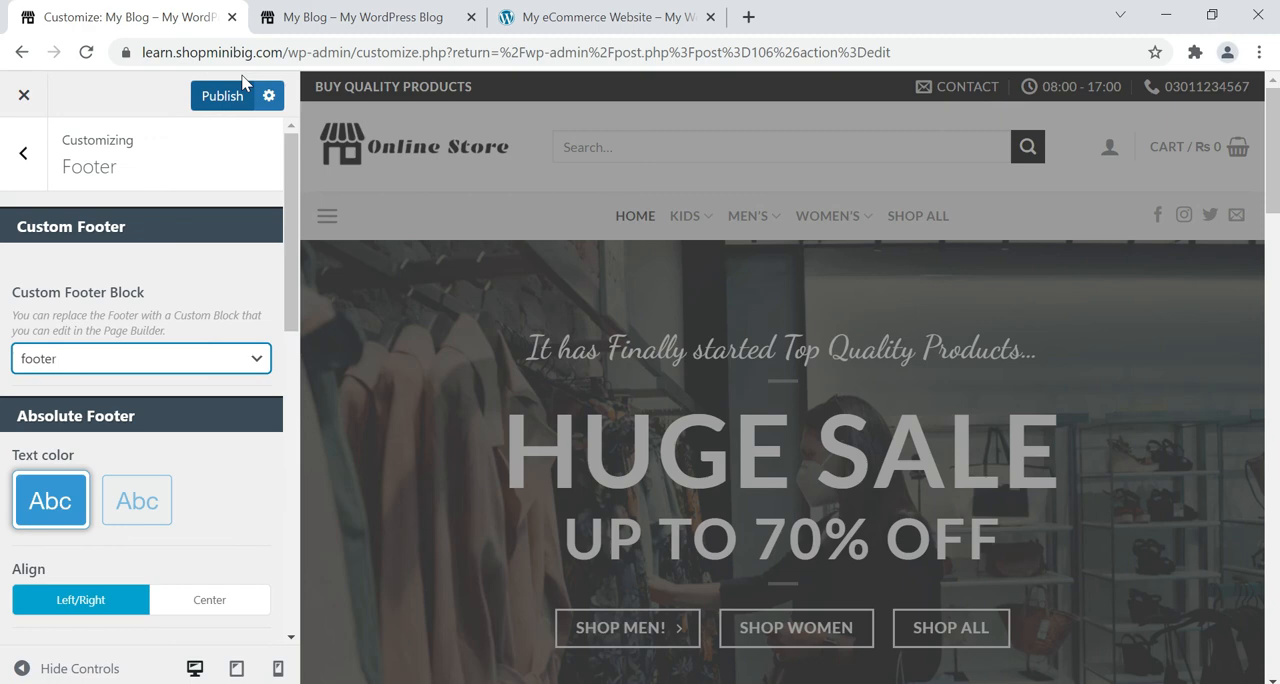
pyautogui.click(242, 88)
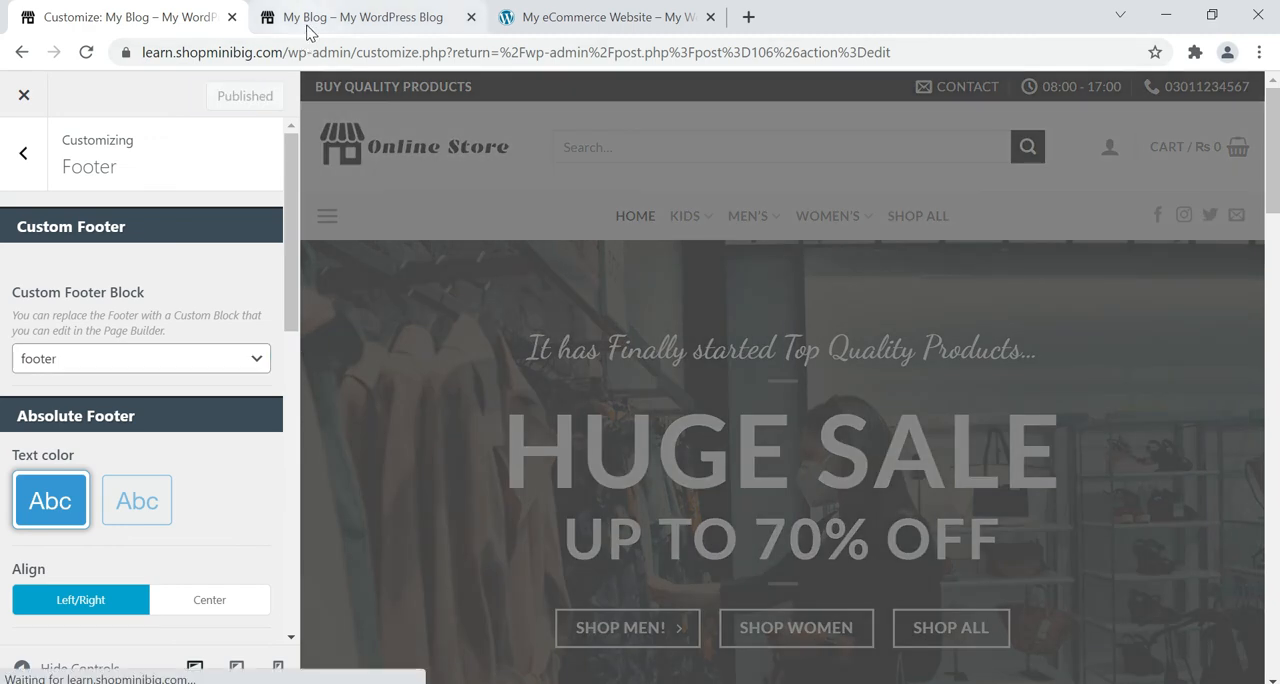
# Reload the My Blog homepage and examine the page from its header down to the custom footer's columns and newsletter form.
pyautogui.click(346, 20)
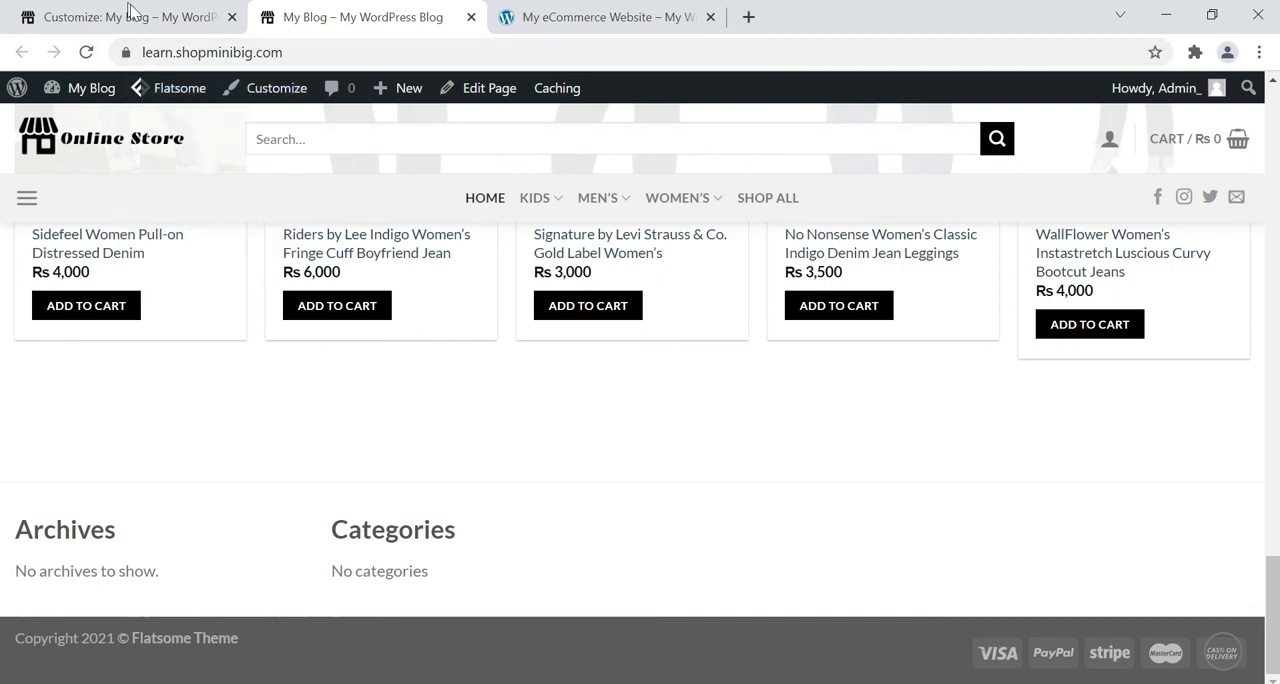
pyautogui.click(88, 52)
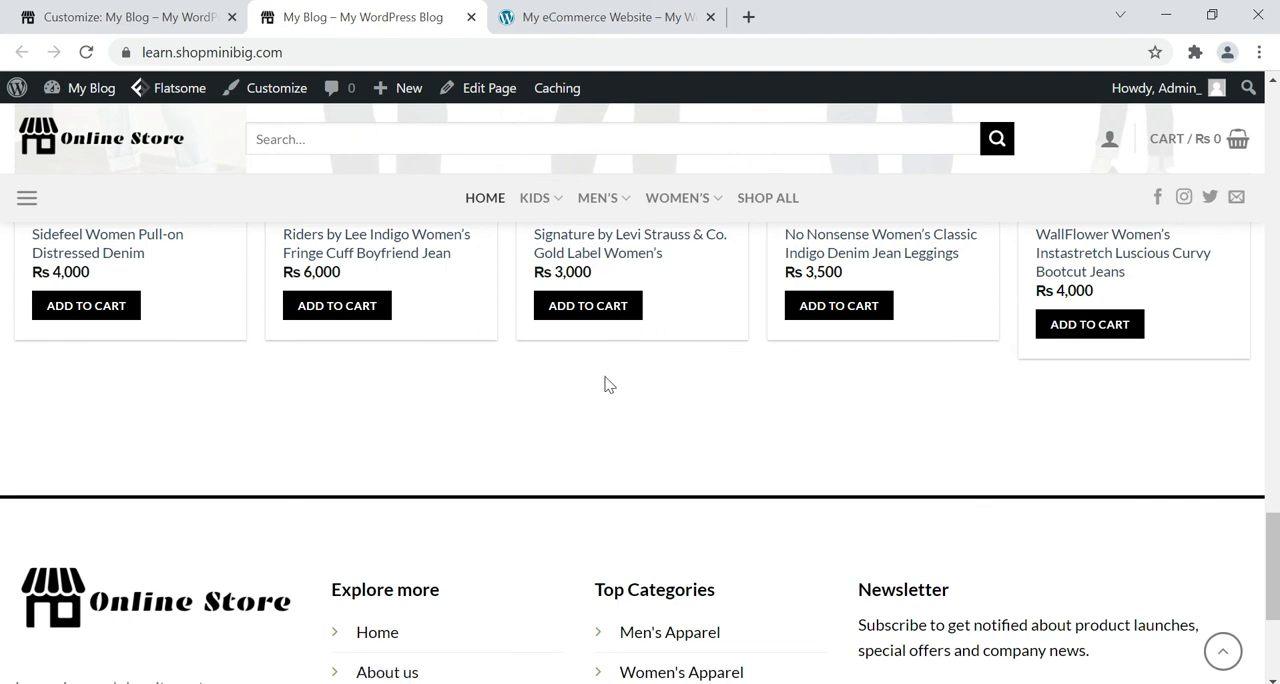
pyautogui.scroll(-3, 609, 361)
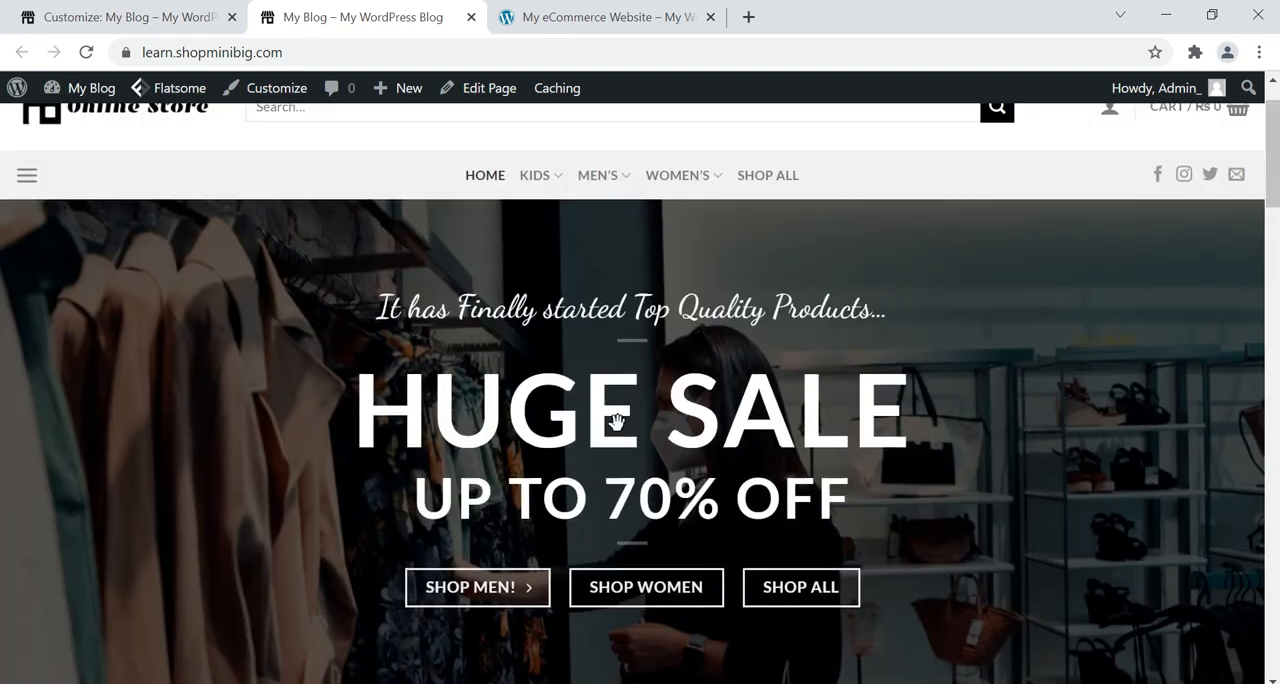
pyautogui.scroll(2, 617, 421)
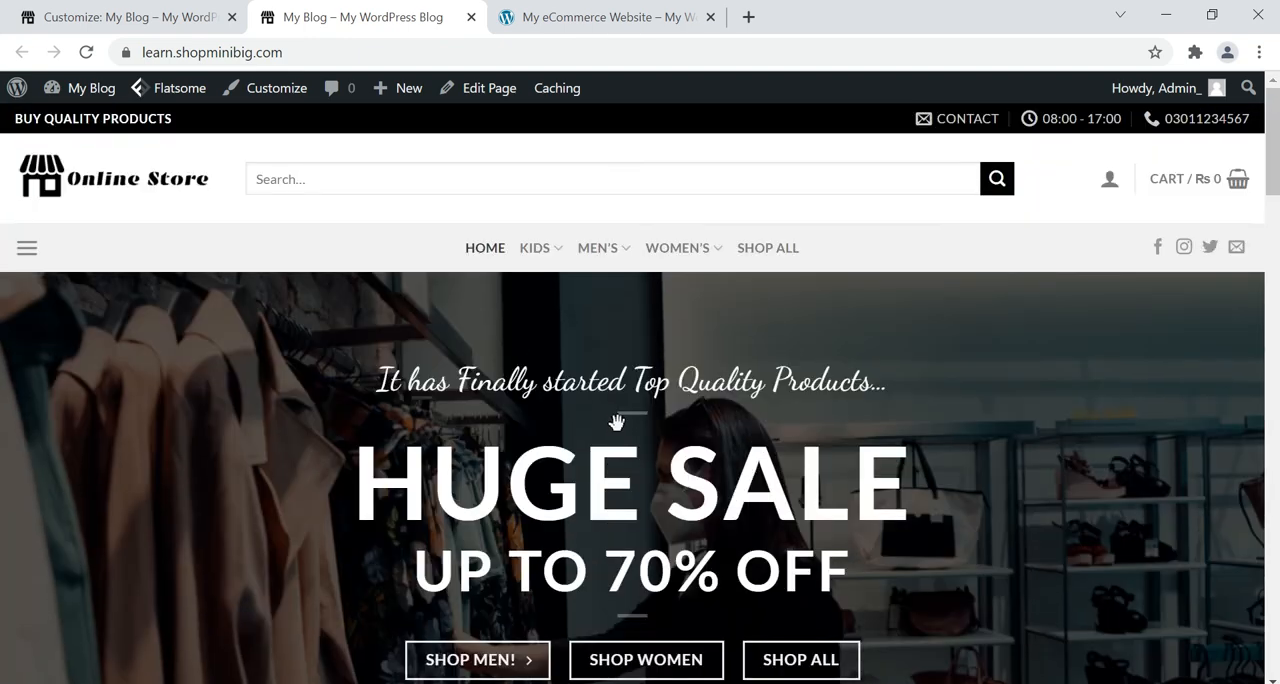
pyautogui.scroll(-12, 617, 421)
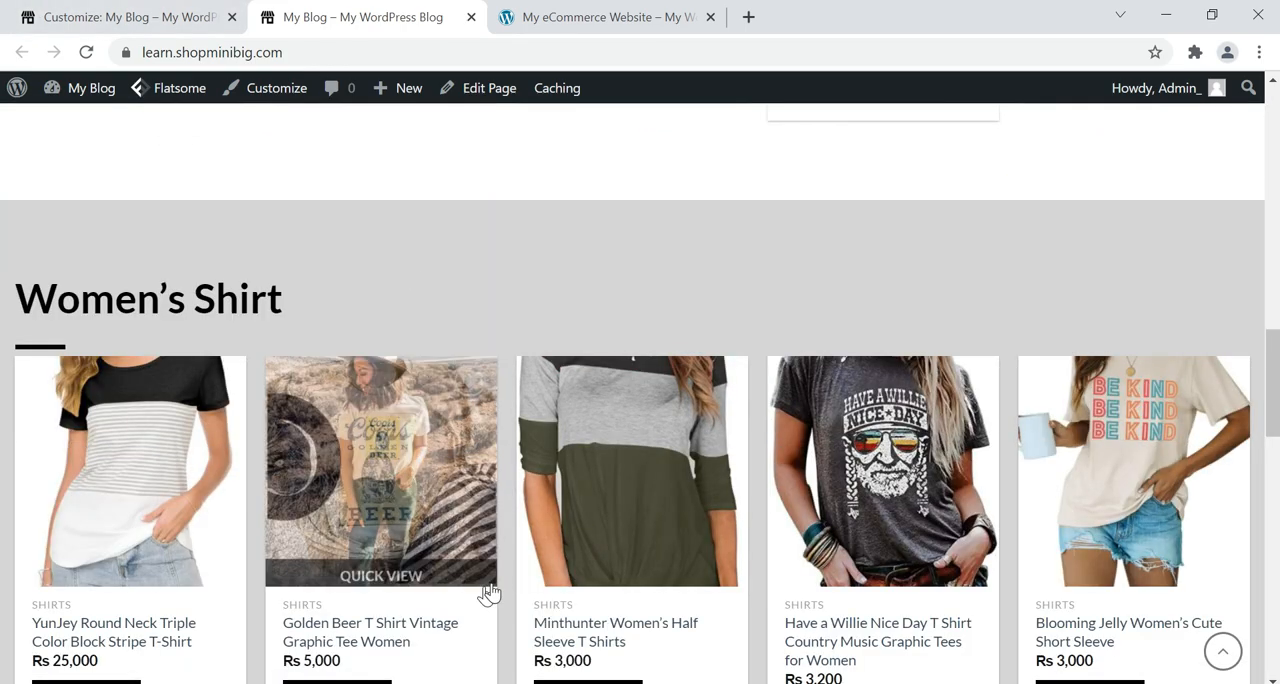
pyautogui.scroll(-10, 491, 585)
pyautogui.scroll(-3, 491, 591)
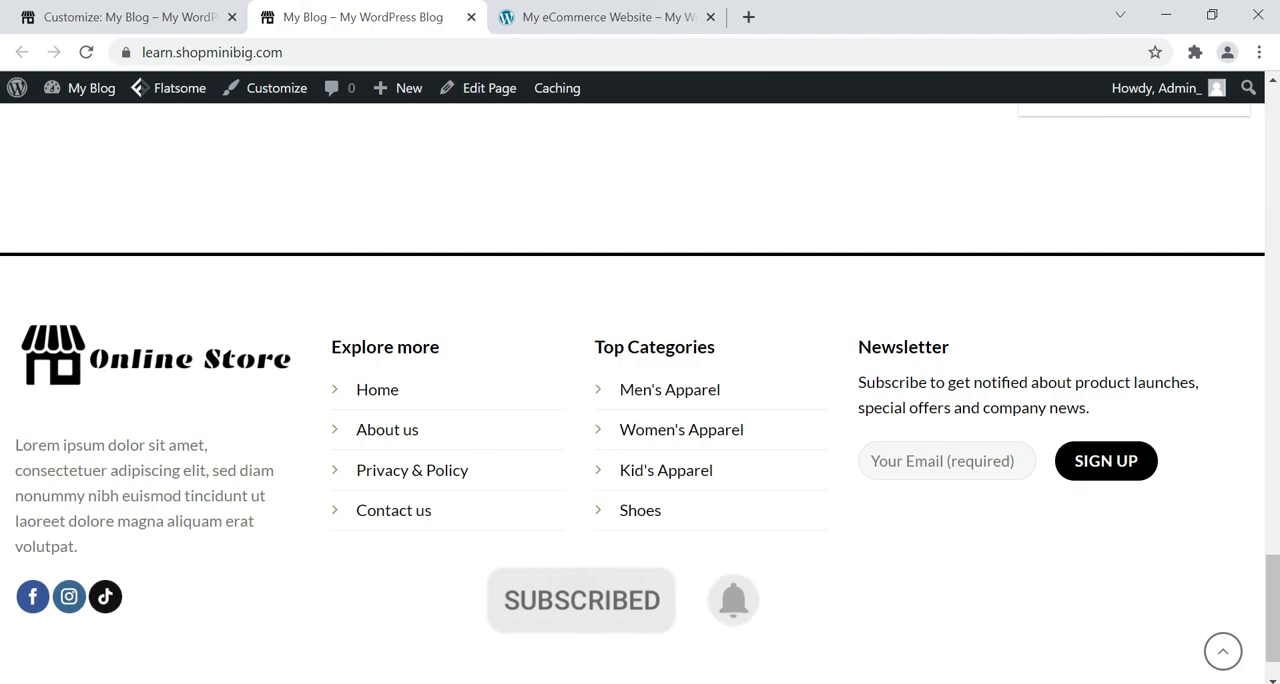
pyautogui.scroll(3, 640, 400)
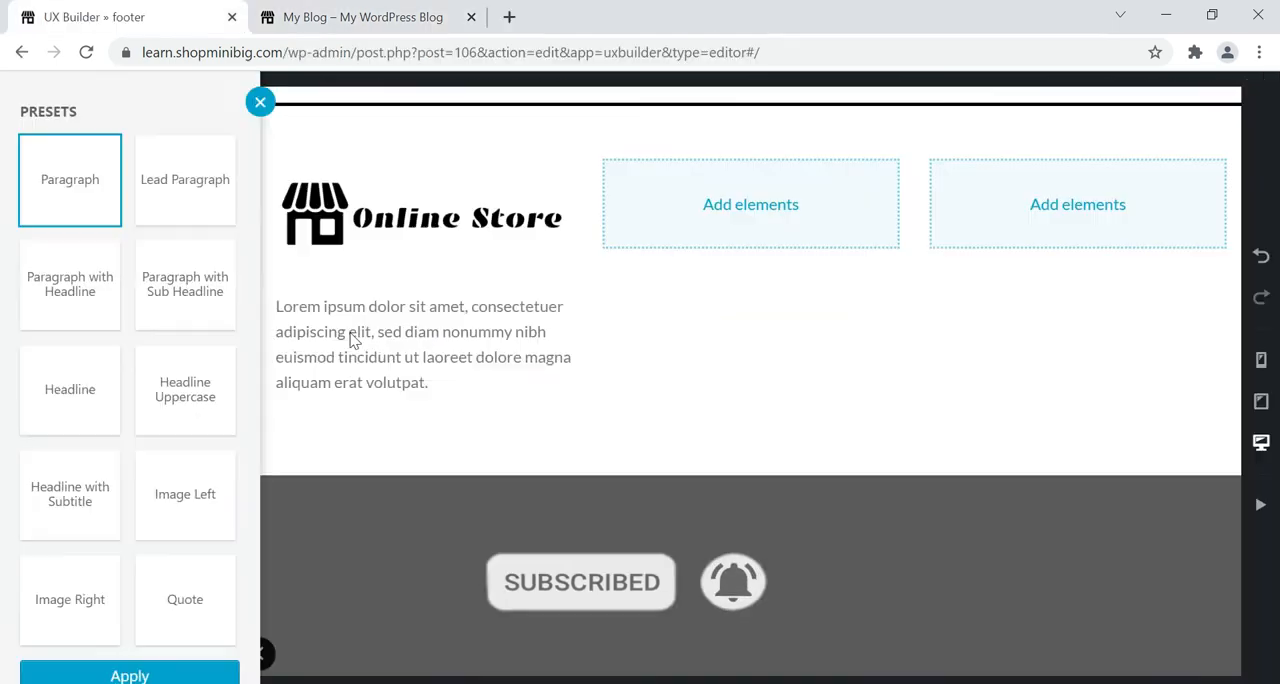